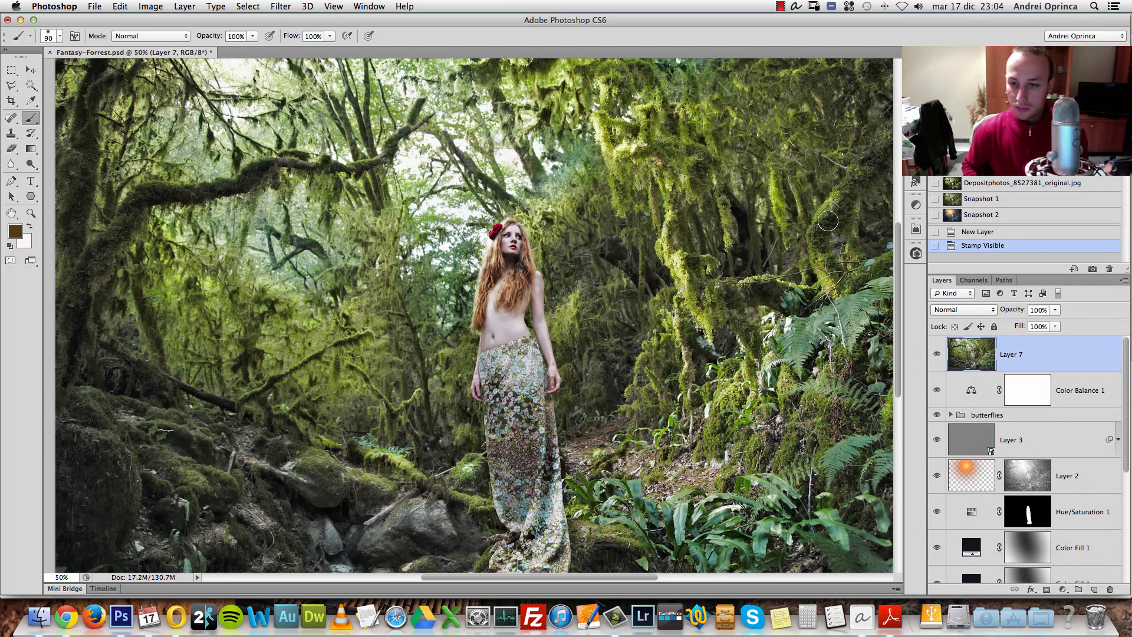
- Toggle Layer 7's visibility to compare the original photo with the finished color-graded composite
{"action": "left_click", "coordinate": [938, 355]}
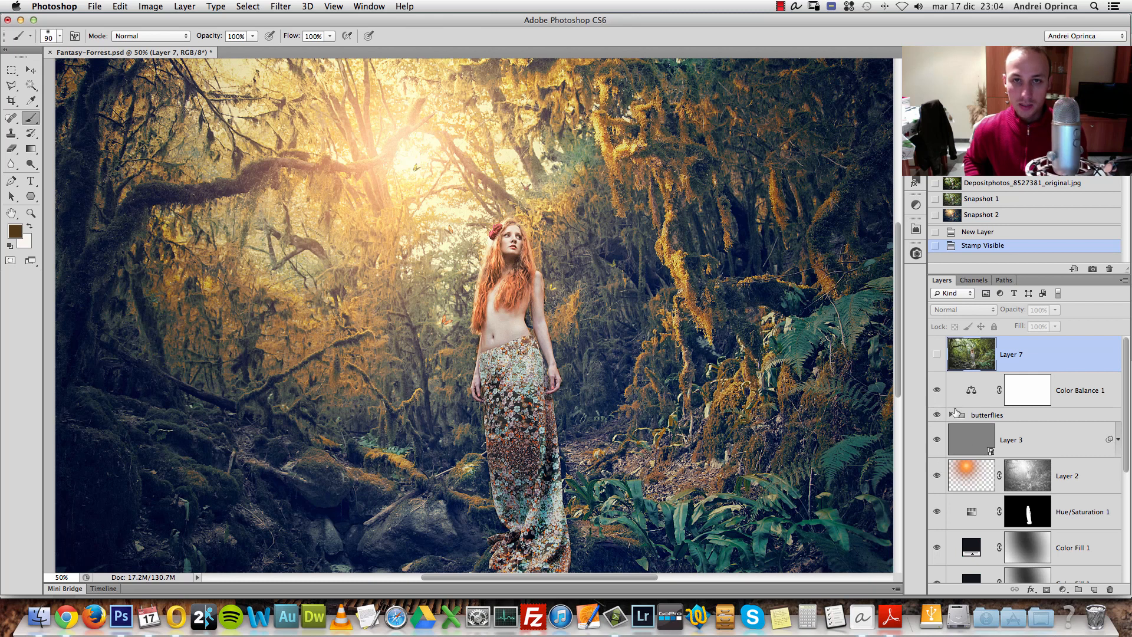
{"action": "left_click", "coordinate": [938, 356]}
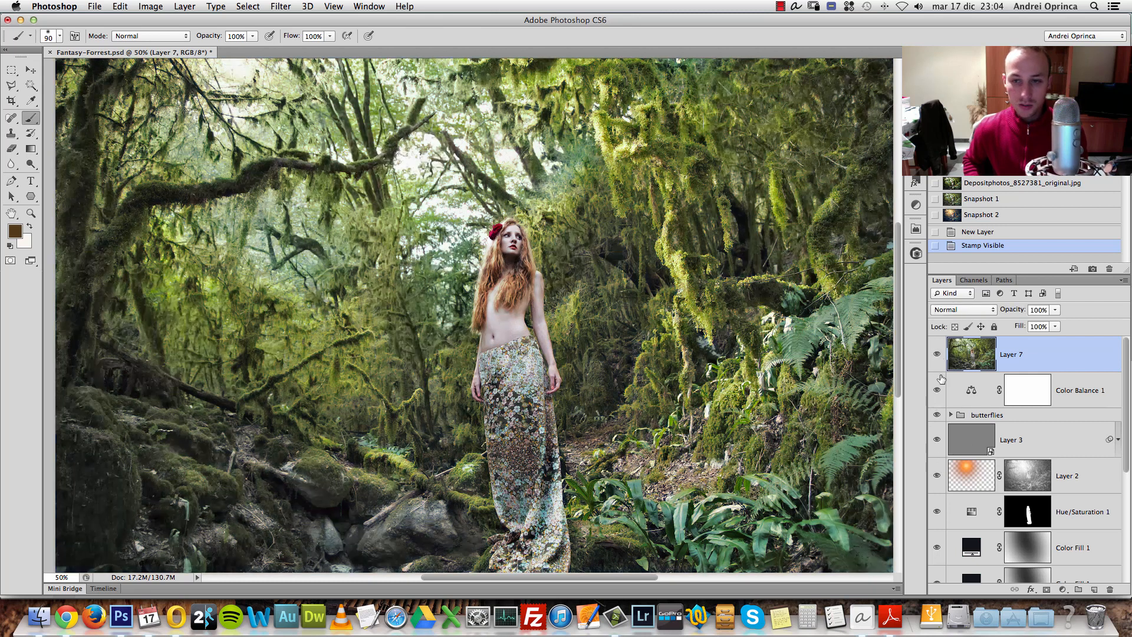
{"action": "left_click", "coordinate": [938, 355]}
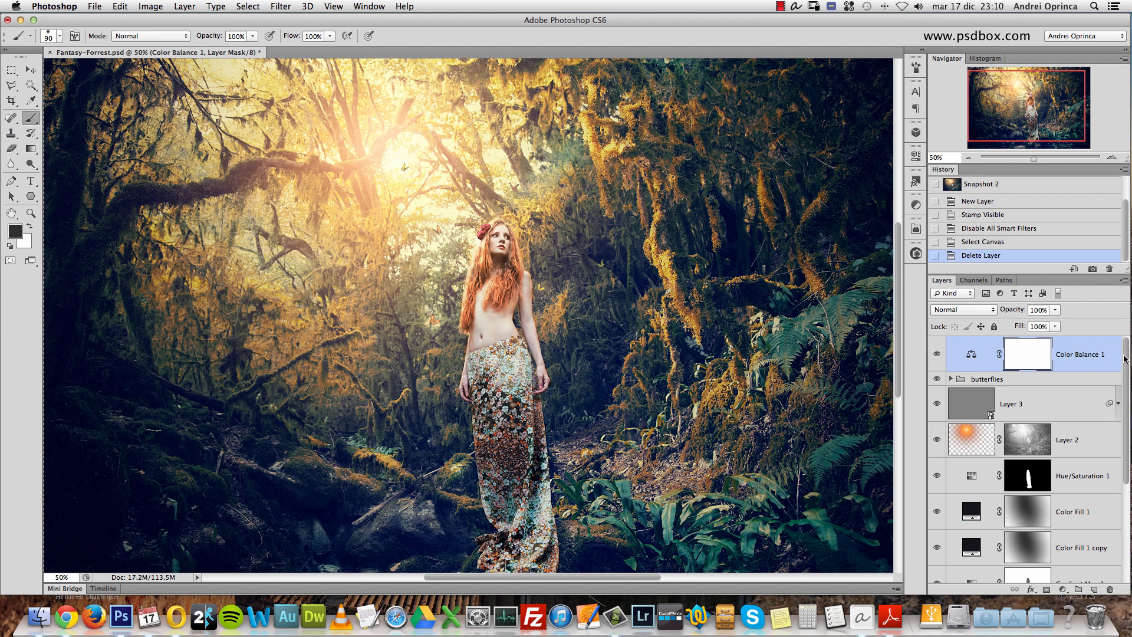
- Select Layer 0 at the bottom of the layer stack and show it alone, hiding every other layer
{"action": "scroll", "coordinate": [1128, 361], "scroll_direction": "down", "scroll_amount": 1}
{"action": "scroll", "coordinate": [1127, 360], "scroll_direction": "down", "scroll_amount": 4}
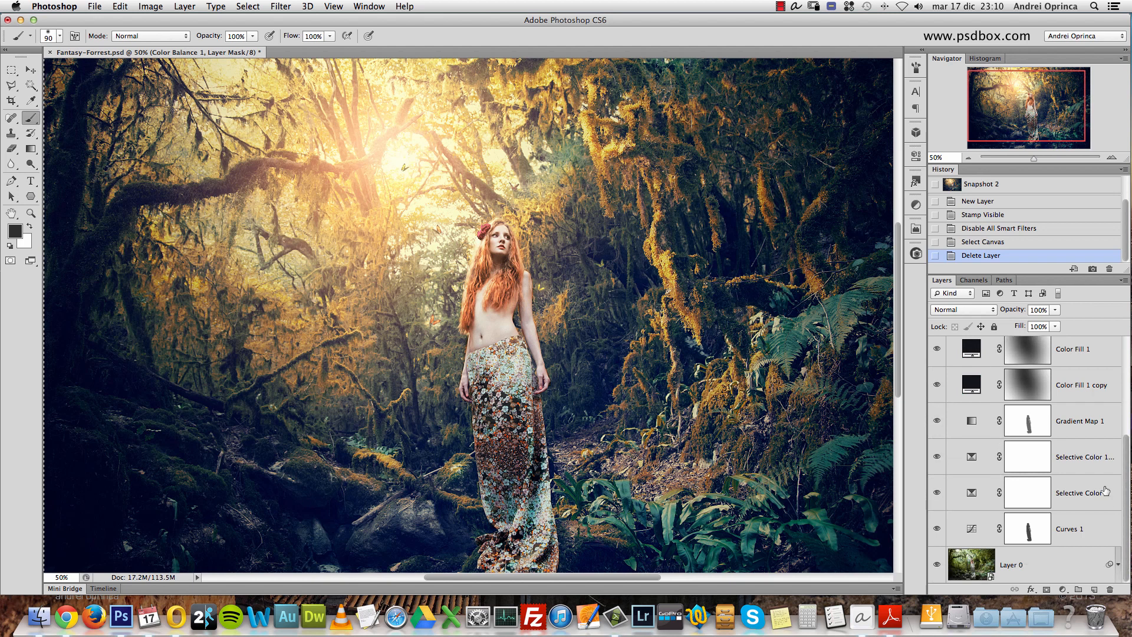
{"action": "left_click", "coordinate": [1044, 560]}
{"action": "left_click", "coordinate": [937, 564], "text": "alt"}
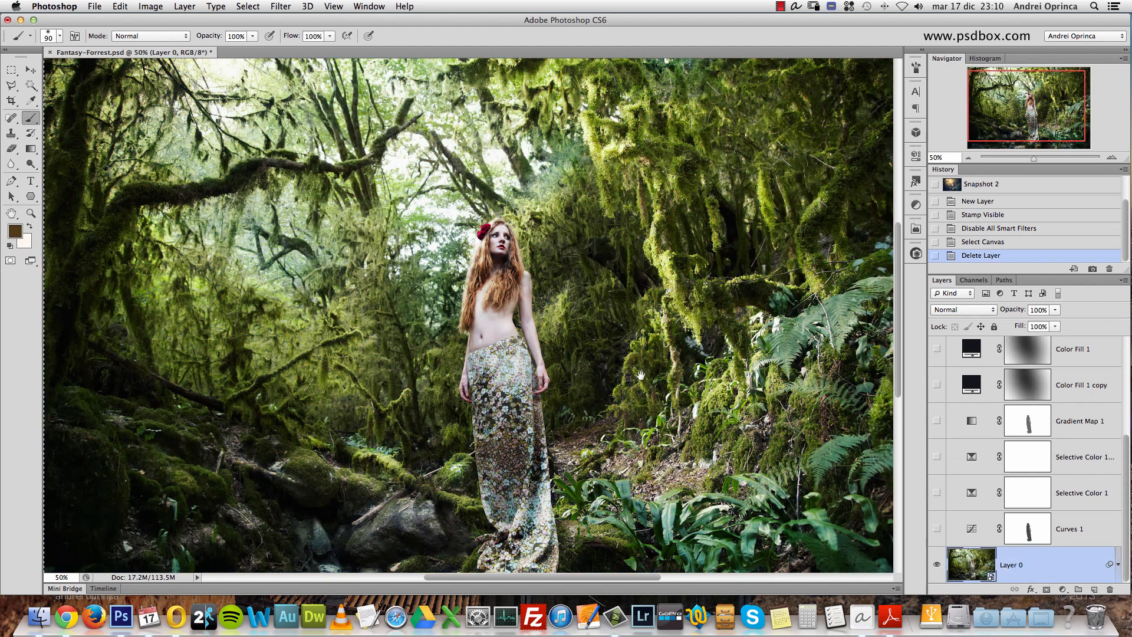
- Copy the forest image and paste it into a new document of matching size
{"action": "left_click_drag", "start_coordinate": [676, 369], "coordinate": [604, 291]}
{"action": "key", "text": "super+c"}
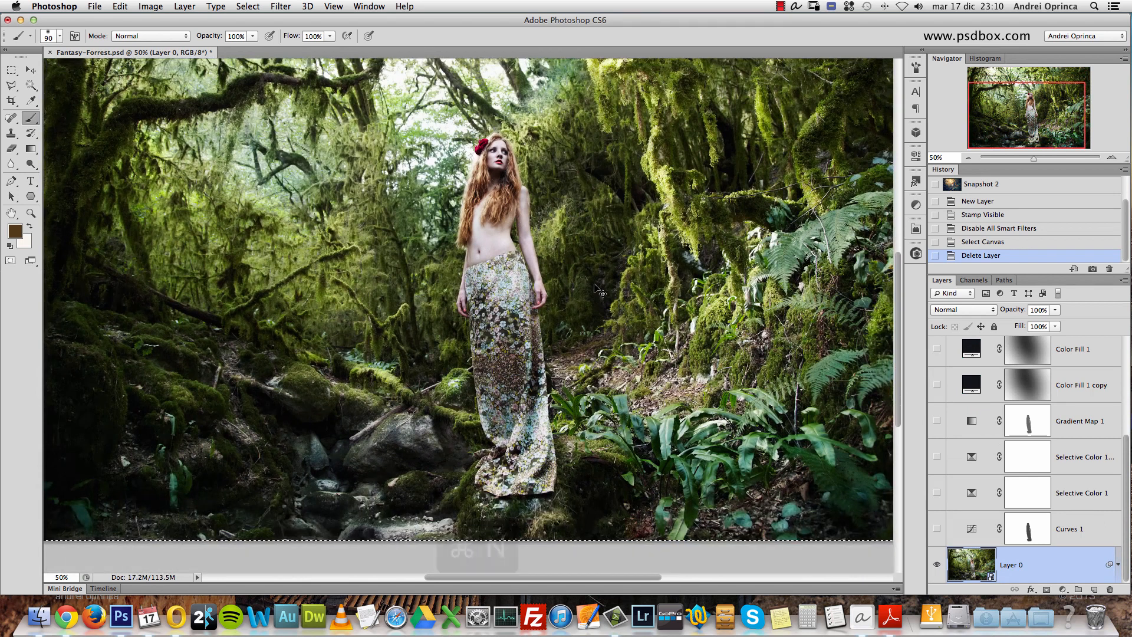
{"action": "key", "text": "super+n"}
{"action": "key", "text": "Return"}
{"action": "key", "text": "super+v"}
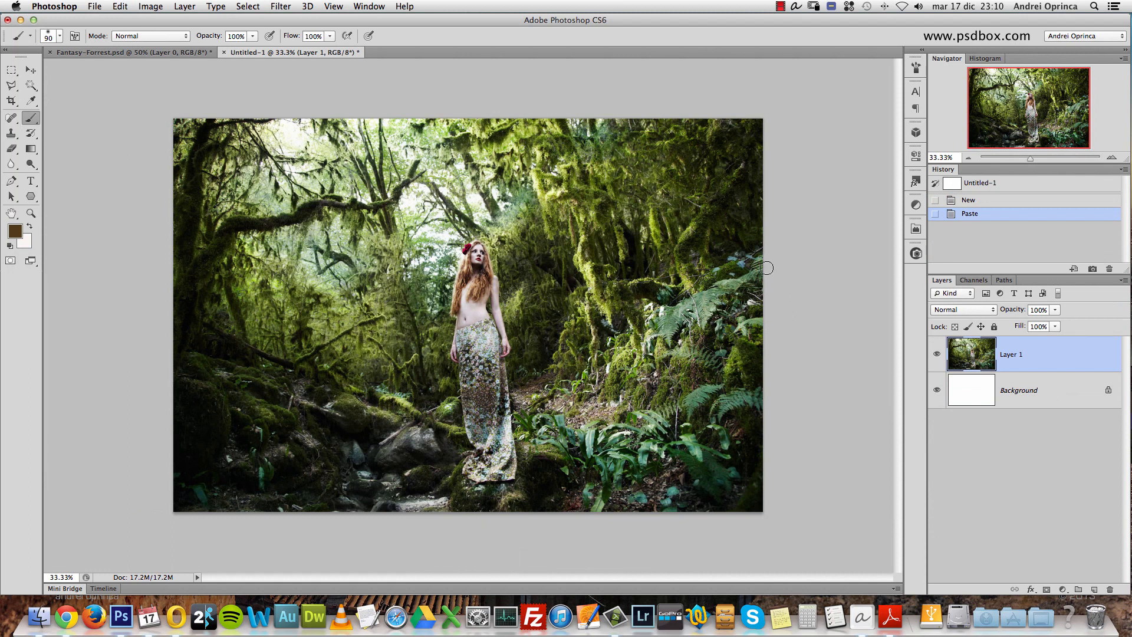
- Try resizing the new document to a width of 2000 pixels with proportions constrained, then undo the resize
{"action": "key", "text": "alt+super+i"}
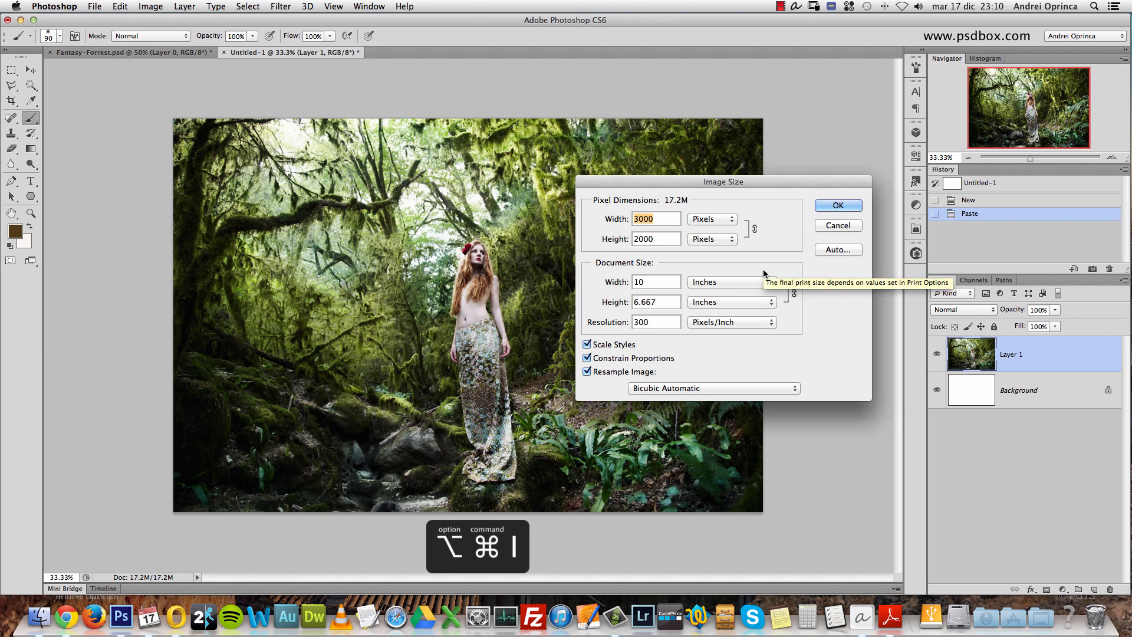
{"action": "type", "text": "2000"}
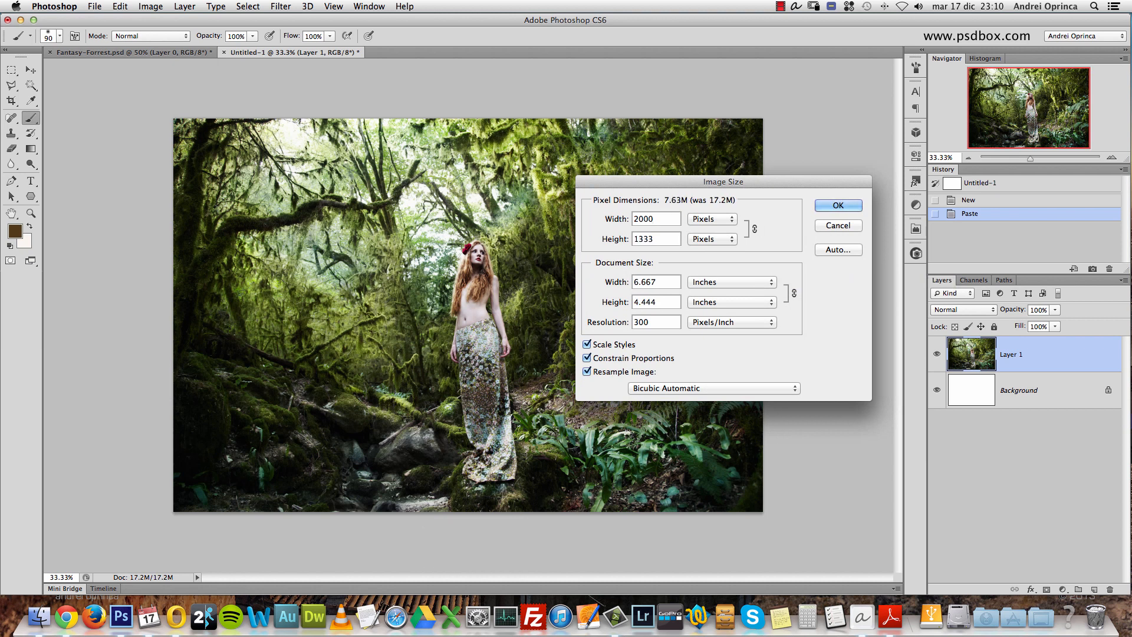
{"action": "key", "text": "Return"}
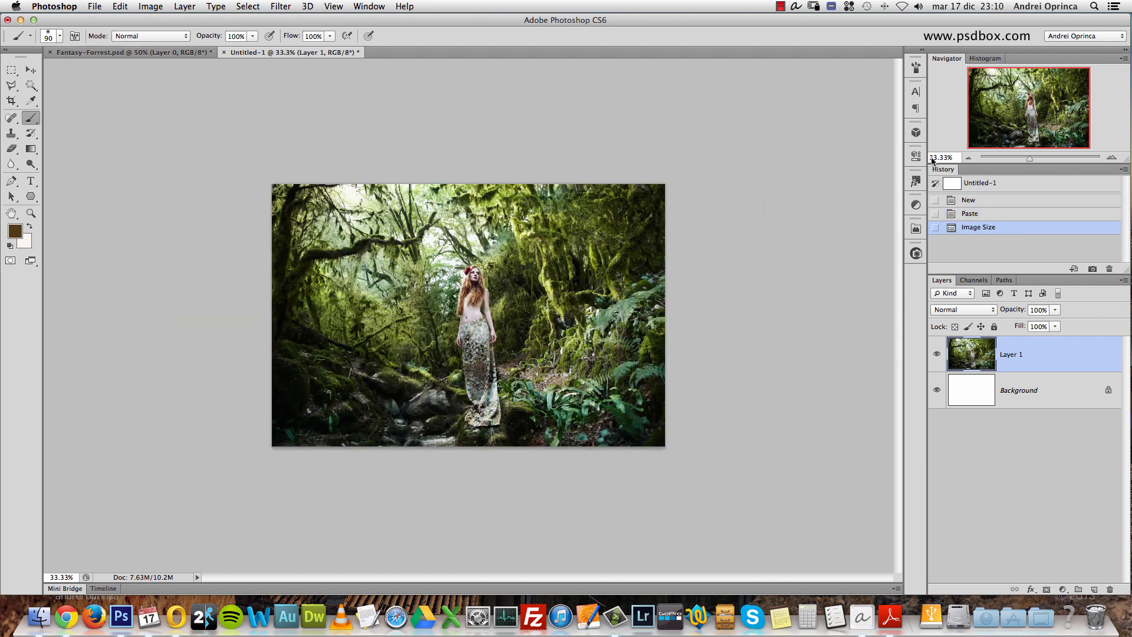
{"action": "left_click", "coordinate": [1112, 157]}
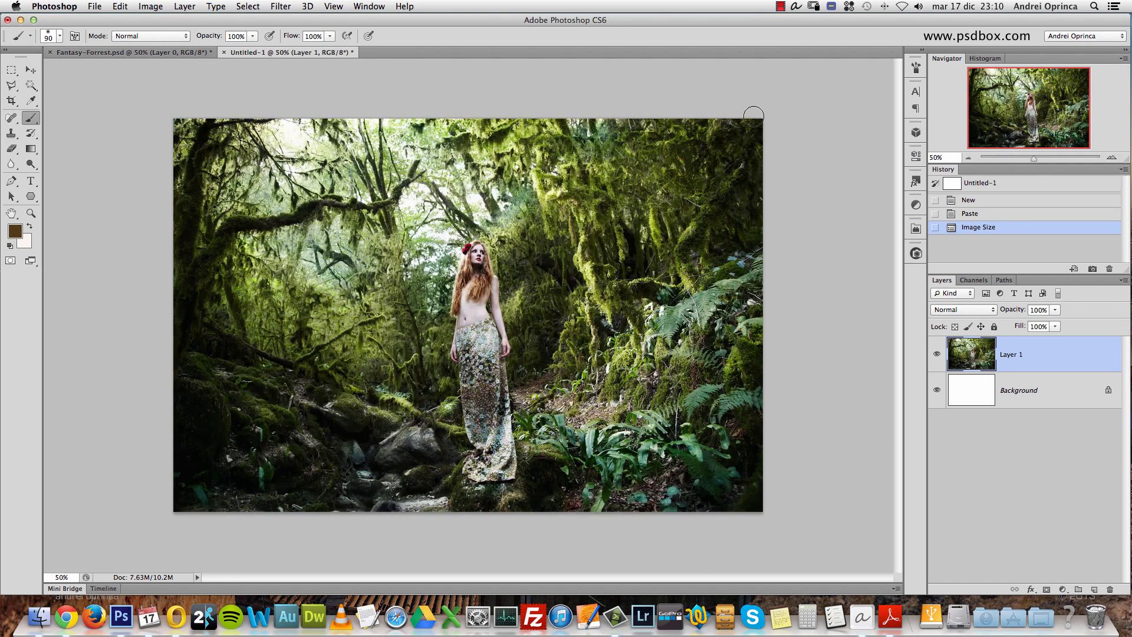
{"action": "key", "text": "alt+super+z"}
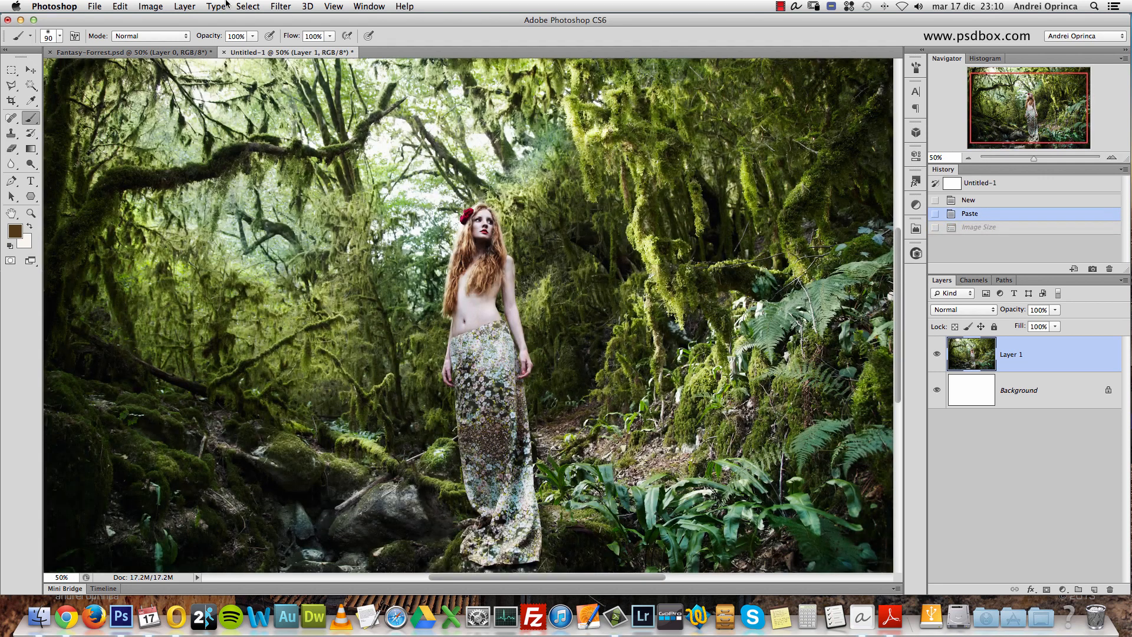
- Delete the white Background layer from the new document, keeping only the pasted forest image
{"action": "left_click", "coordinate": [171, 53]}
{"action": "left_click", "coordinate": [268, 53]}
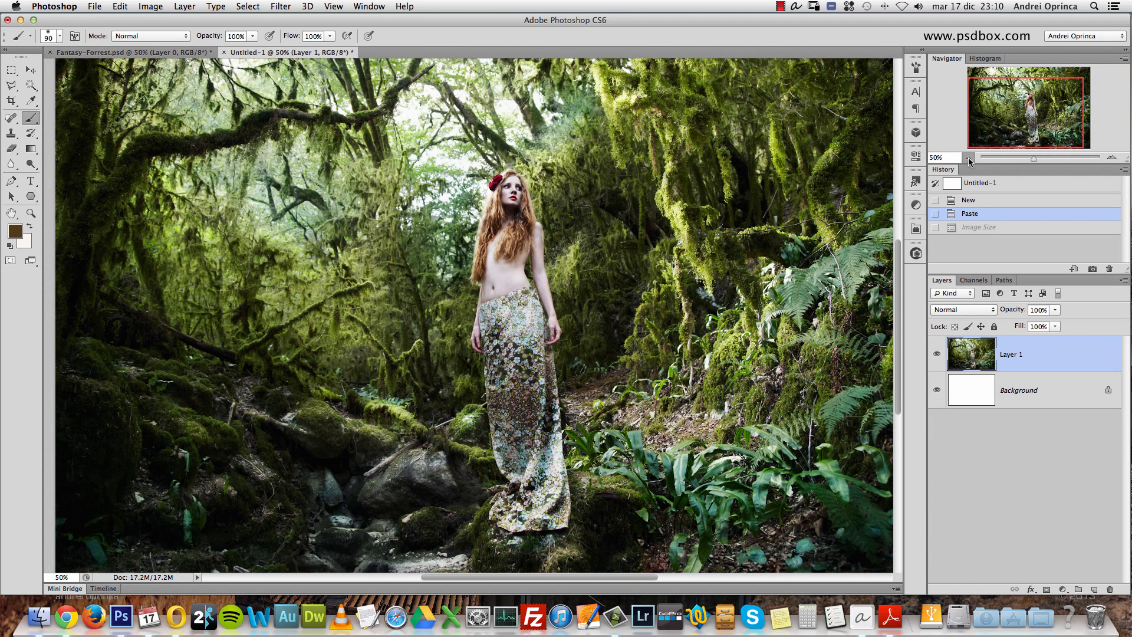
{"action": "left_click", "coordinate": [970, 161]}
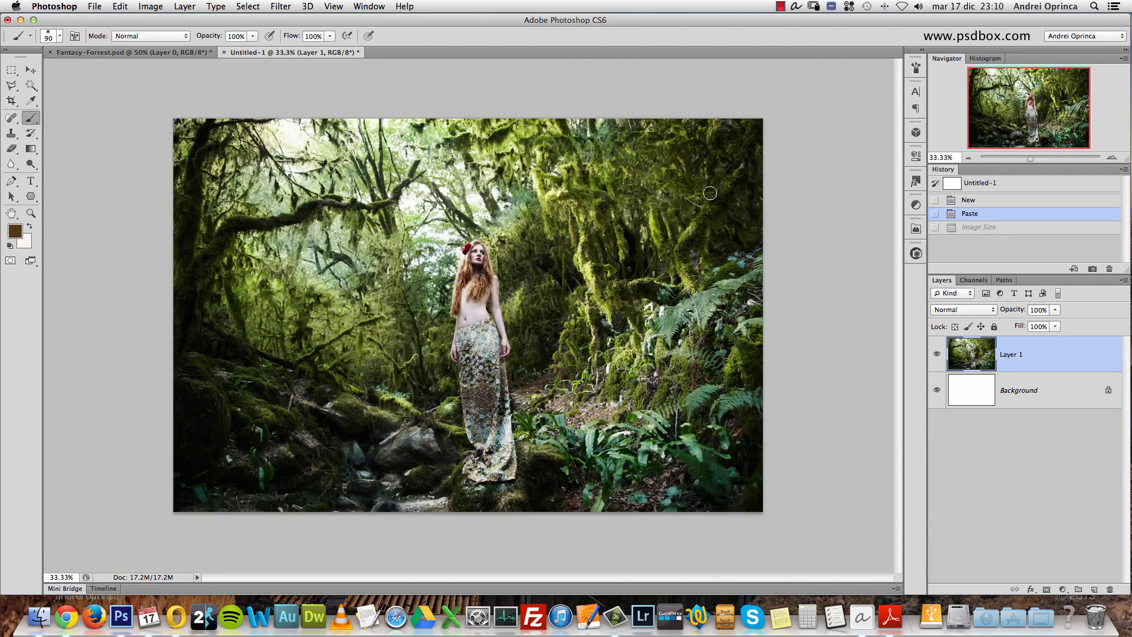
{"action": "left_click_drag", "start_coordinate": [1052, 394], "coordinate": [1110, 589]}
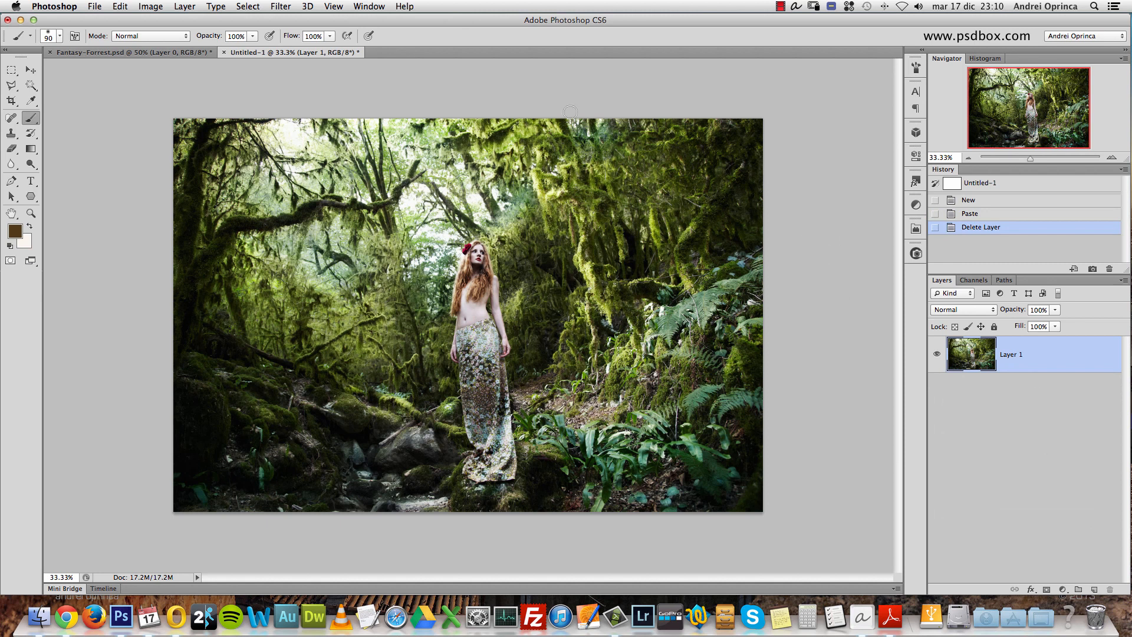
- Examine the woman's face, hair and red flower up close, reducing the brush size to 15
{"action": "left_click", "coordinate": [1112, 158]}
{"action": "left_click_drag", "start_coordinate": [1051, 125], "coordinate": [1048, 130]}
{"action": "key", "text": "alt+space"}
{"action": "left_click", "coordinate": [584, 220], "text": "alt"}
{"action": "key", "text": "super+space"}
{"action": "left_click", "coordinate": [442, 210], "text": "super"}
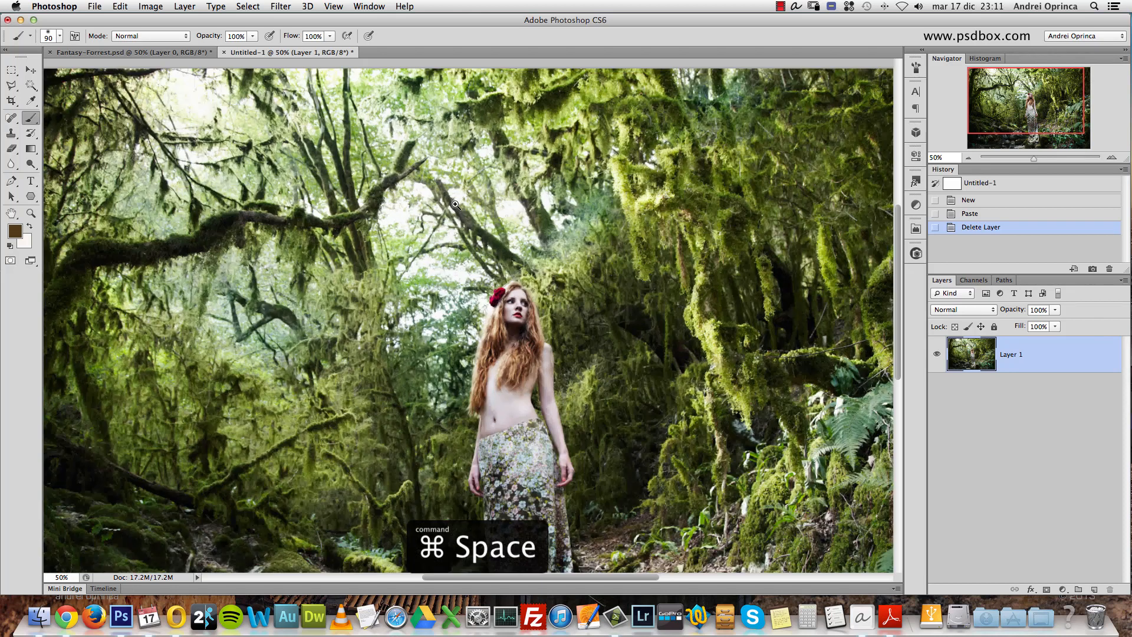
{"action": "left_click", "coordinate": [475, 303], "text": "super"}
{"action": "left_click", "coordinate": [527, 340], "text": "super"}
{"action": "left_click", "coordinate": [481, 316], "text": "super"}
{"action": "key", "text": "bracketleft"}
{"action": "key", "text": "bracketleft"}
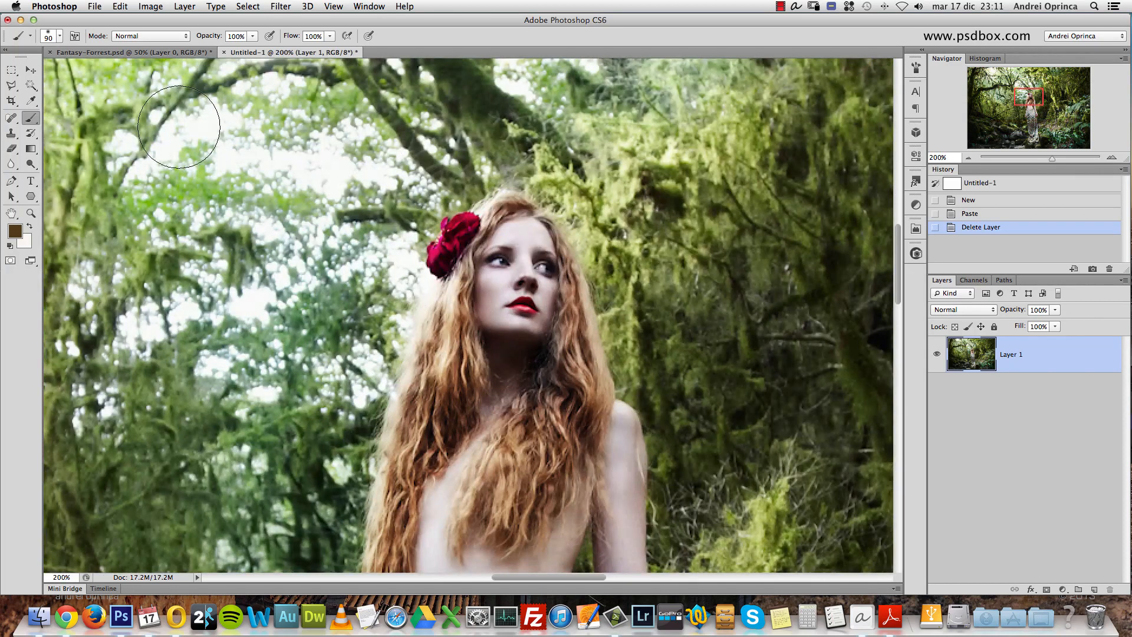
{"action": "key", "text": "bracketleft"}
{"action": "key", "text": "bracketleft"}
{"action": "key", "text": "bracketleft"}
{"action": "key", "text": "bracketleft"}
{"action": "key", "text": "bracketleft"}
{"action": "key", "text": "bracketleft"}
{"action": "key", "text": "bracketleft"}
{"action": "key", "text": "bracketleft"}
{"action": "key", "text": "bracketleft"}
{"action": "left_click", "coordinate": [540, 337], "text": "super"}
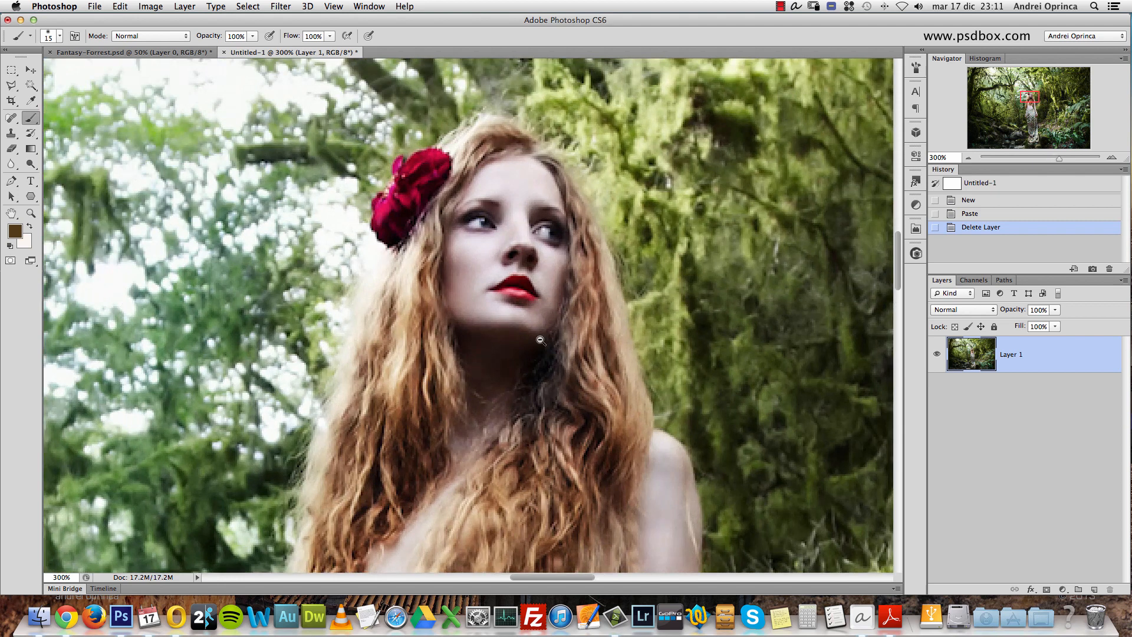
{"action": "left_click", "coordinate": [540, 337], "text": "alt+super"}
{"action": "left_click", "coordinate": [539, 336], "text": "alt+super"}
{"action": "left_click", "coordinate": [540, 337], "text": "alt+super"}
{"action": "left_click", "coordinate": [539, 336], "text": "alt+super"}
{"action": "left_click", "coordinate": [539, 337], "text": "alt+super"}
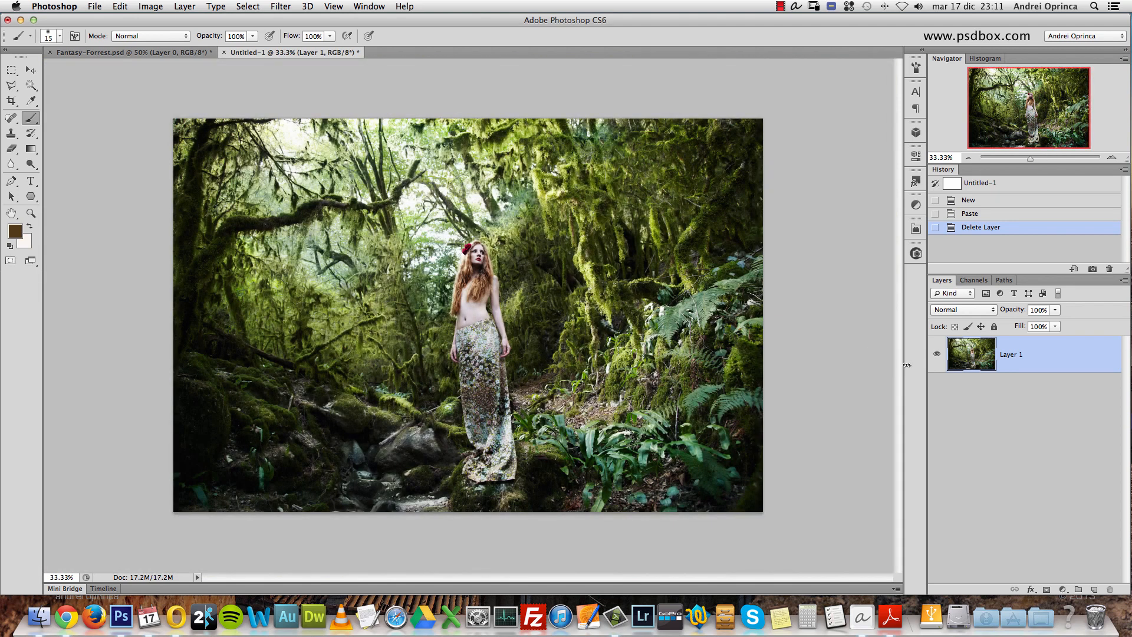
- Convert Layer 1 to a Smart Object and open the Shadows/Highlights adjustment for it
{"action": "right_click", "coordinate": [1045, 352]}
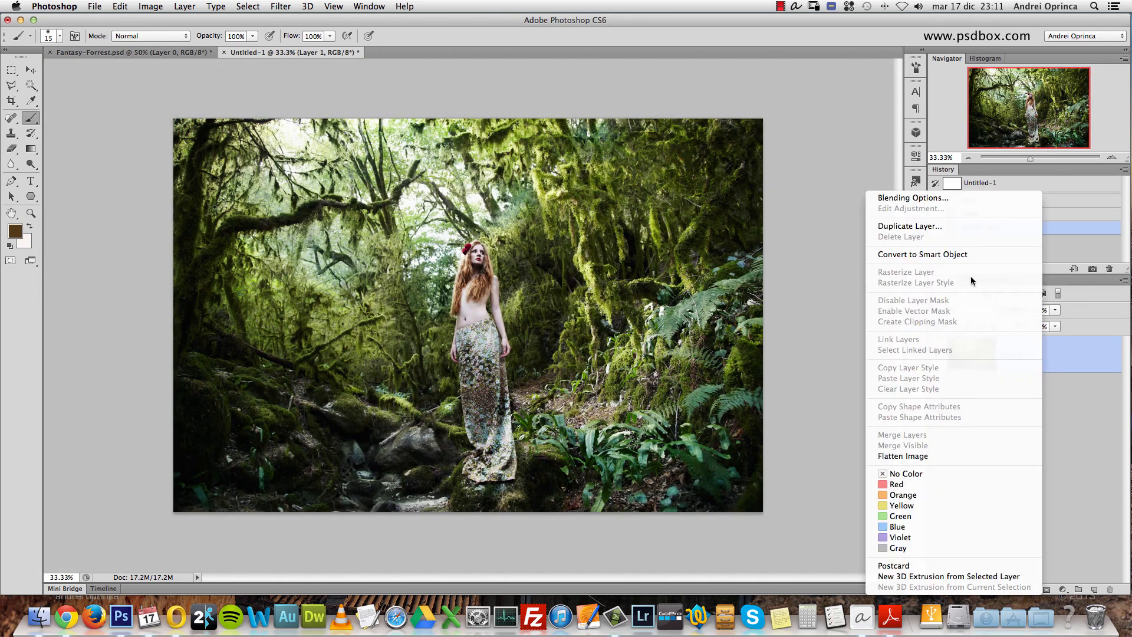
{"action": "left_click", "coordinate": [957, 256]}
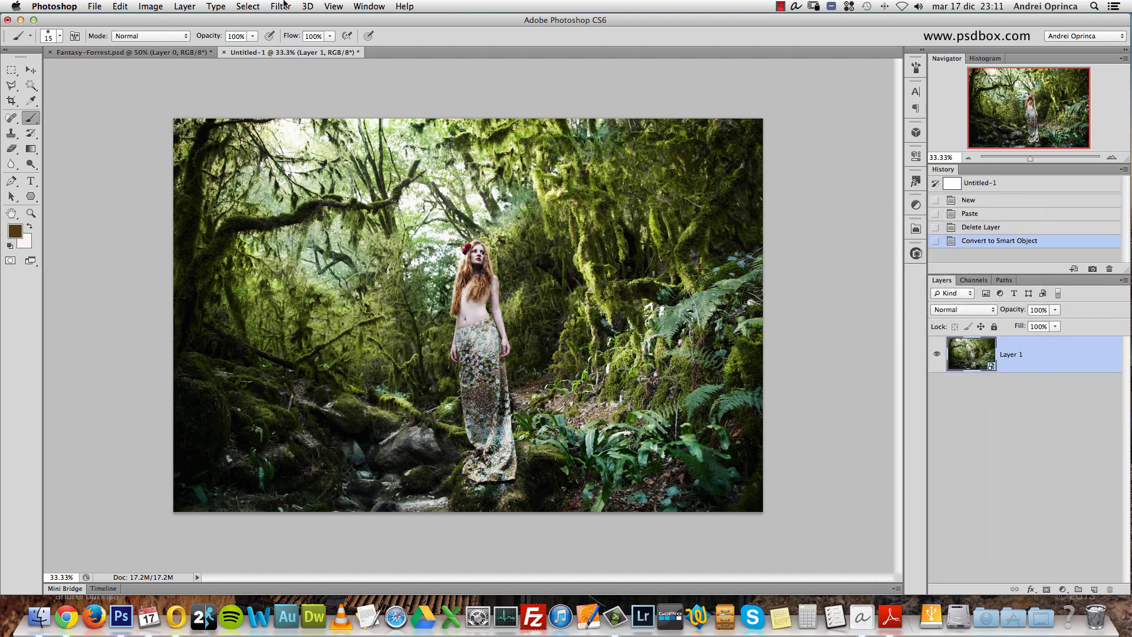
{"action": "left_click", "coordinate": [147, 9]}
{"action": "mouse_move", "coordinate": [219, 45]}
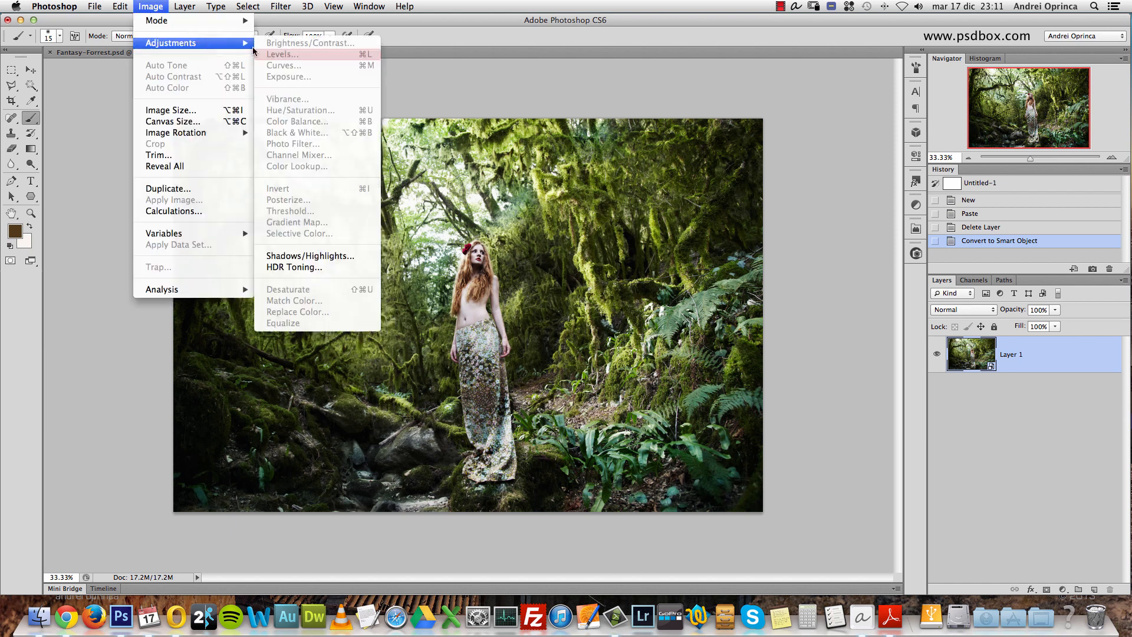
{"action": "left_click", "coordinate": [328, 257]}
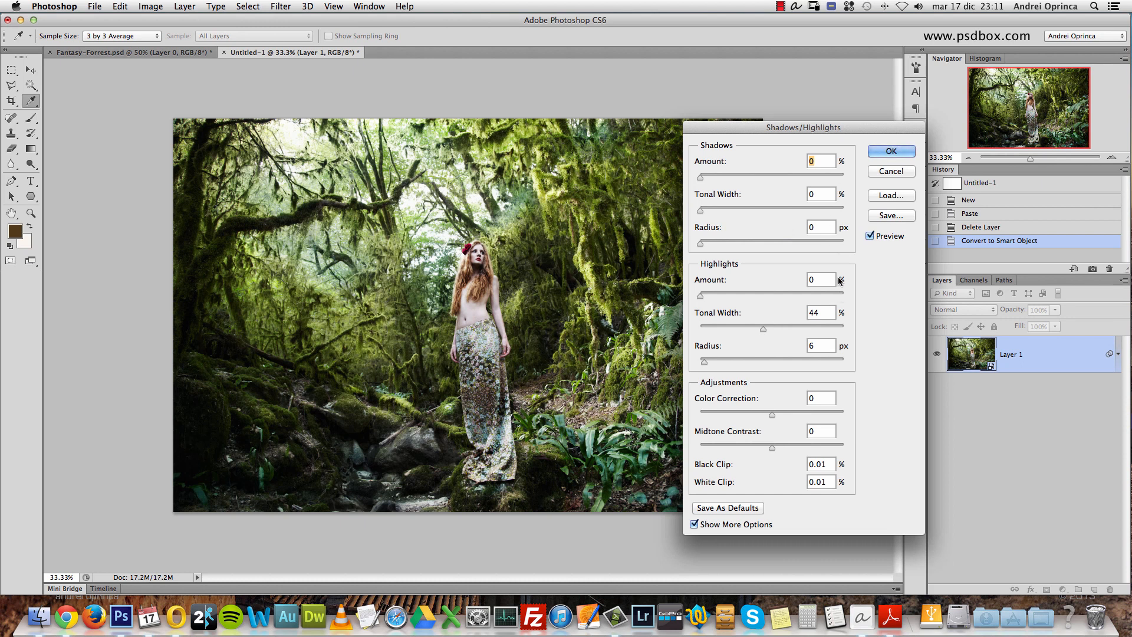
{"action": "left_click_drag", "start_coordinate": [824, 131], "coordinate": [791, 76]}
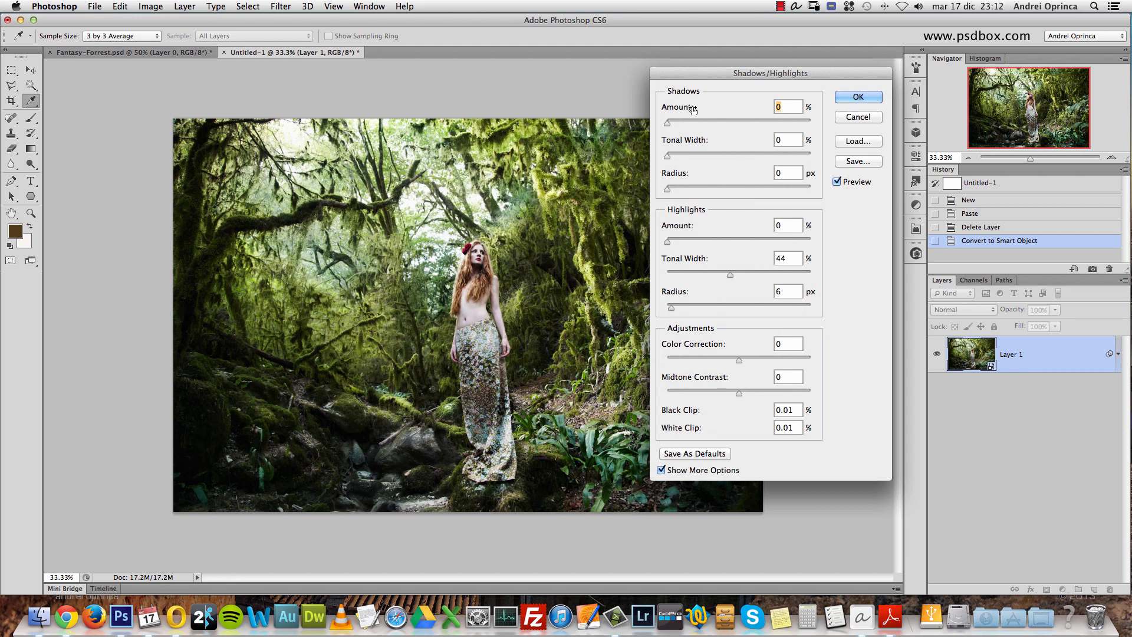
- Try Shadows settings of 35% Amount, 49% Tonal Width and 84 px Radius to brighten the dark areas
{"action": "left_click_drag", "start_coordinate": [668, 124], "coordinate": [722, 124]}
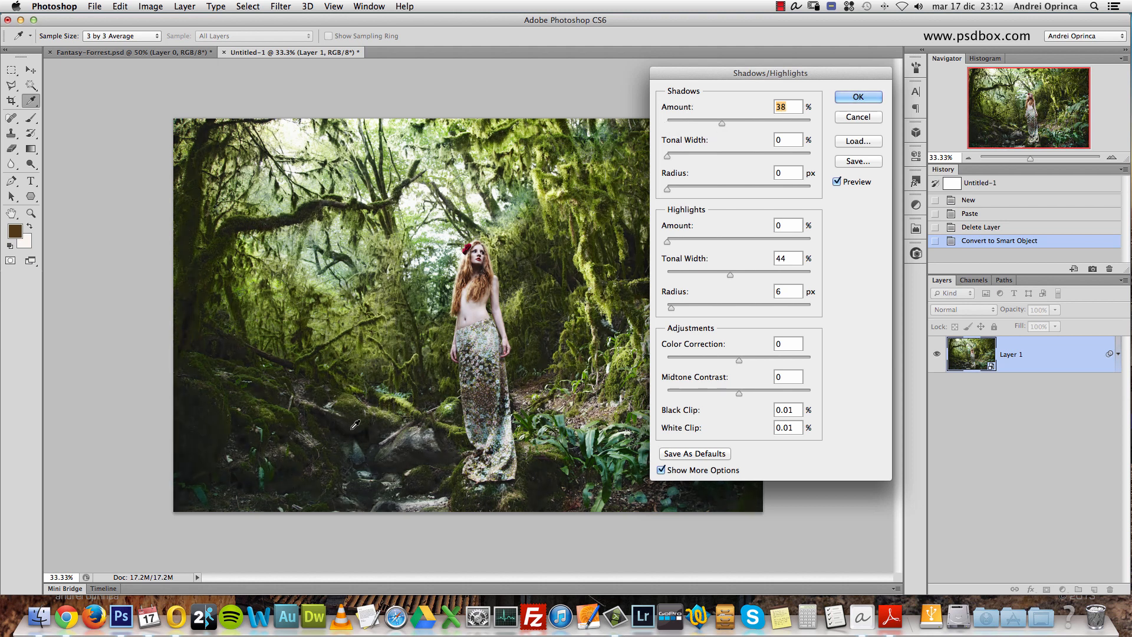
{"action": "left_click", "coordinate": [328, 473], "text": "super"}
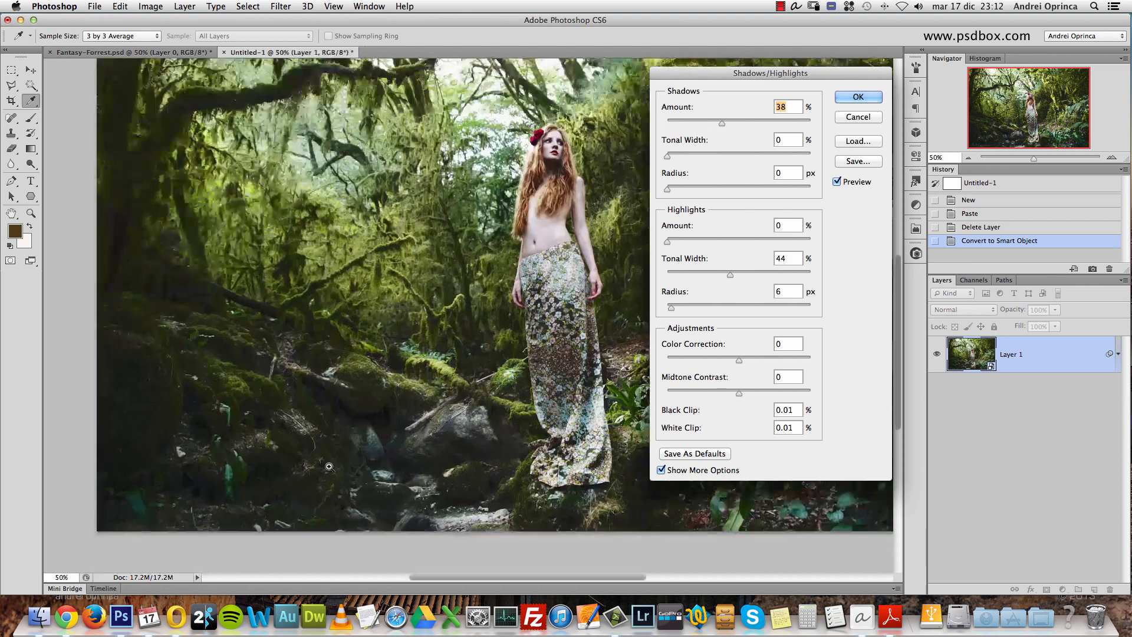
{"action": "mouse_move", "coordinate": [722, 124]}
{"action": "left_mouse_down"}
{"action": "mouse_move", "coordinate": [755, 125]}
{"action": "mouse_move", "coordinate": [732, 122]}
{"action": "left_mouse_up"}
{"action": "left_click_drag", "start_coordinate": [667, 156], "coordinate": [713, 158]}
{"action": "left_click_drag", "start_coordinate": [668, 189], "coordinate": [711, 189]}
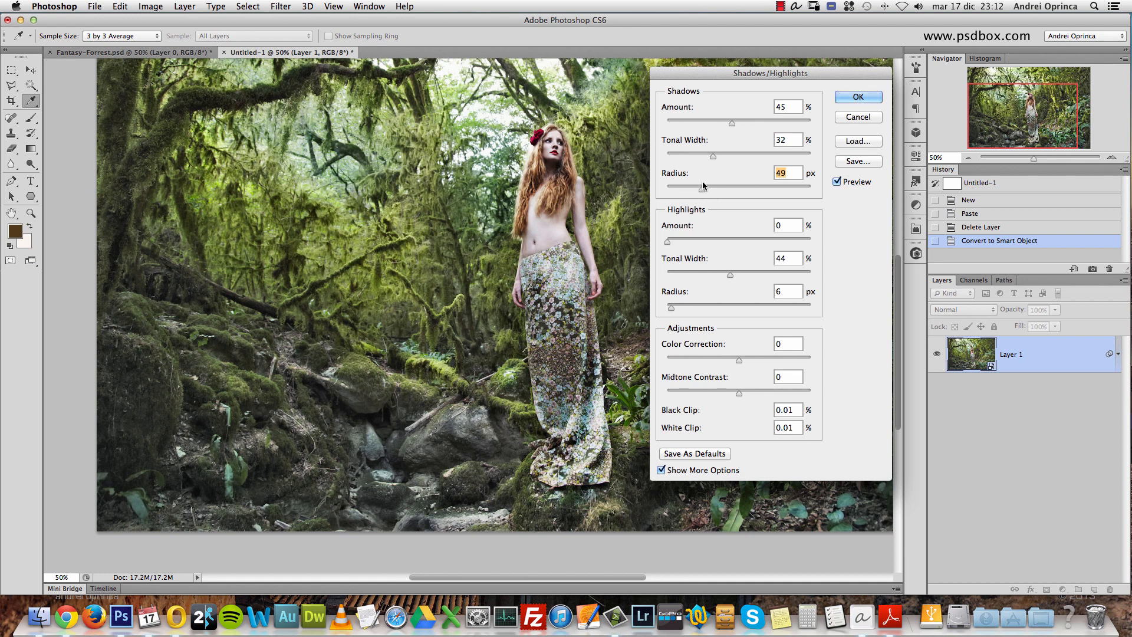
{"action": "left_click_drag", "start_coordinate": [713, 156], "coordinate": [726, 189]}
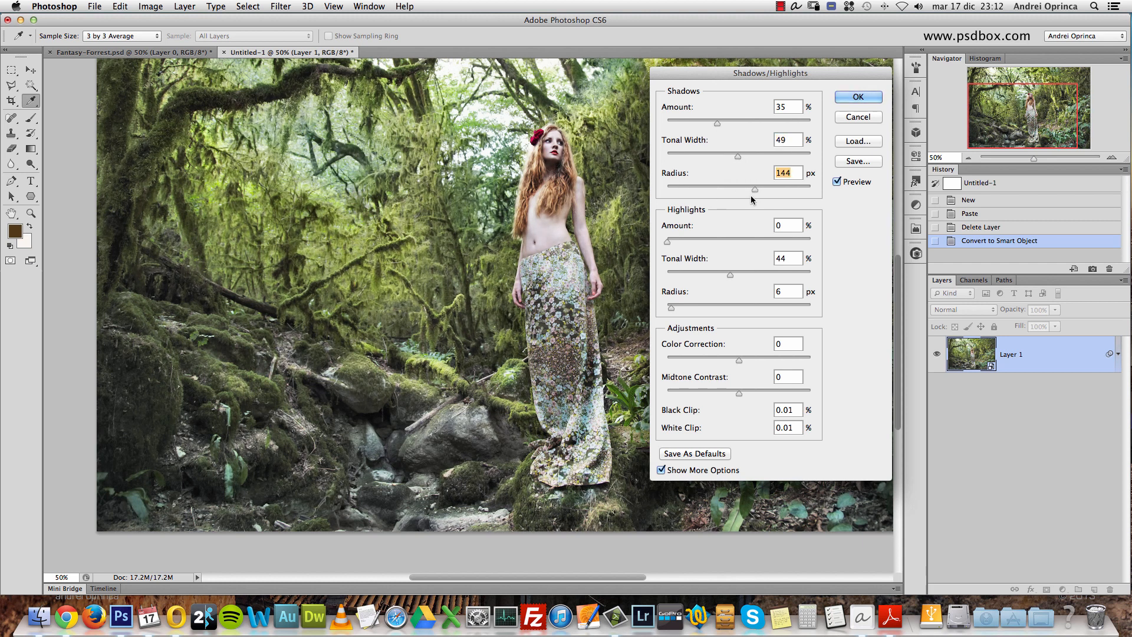
{"action": "mouse_move", "coordinate": [703, 189]}
{"action": "left_mouse_down"}
{"action": "mouse_move", "coordinate": [742, 191]}
{"action": "mouse_move", "coordinate": [720, 189]}
{"action": "left_mouse_up"}
- Try Highlights settings of 44% Amount, 39% Tonal Width and 94 px Radius to tone down the bright areas
{"action": "left_click_drag", "start_coordinate": [567, 99], "coordinate": [561, 177]}
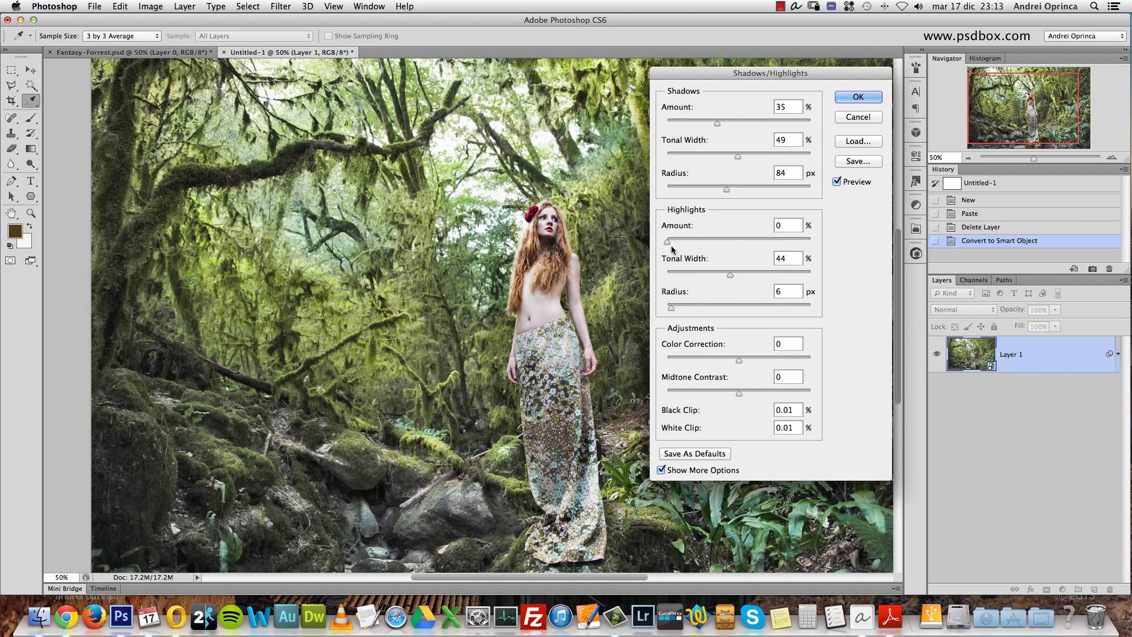
{"action": "left_click_drag", "start_coordinate": [667, 244], "coordinate": [717, 271]}
{"action": "left_click_drag", "start_coordinate": [677, 304], "coordinate": [722, 274]}
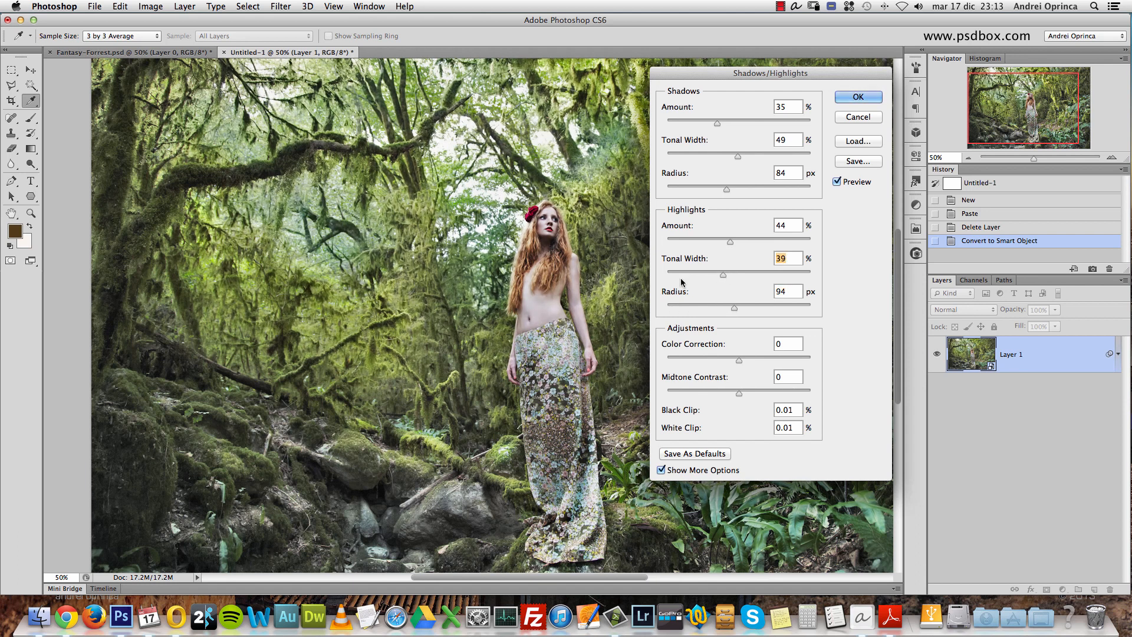
- Compare the image with and without the adjustment preview, and reset all Shadows/Highlights settings
{"action": "left_click_drag", "start_coordinate": [519, 364], "coordinate": [483, 359]}
{"action": "left_click", "coordinate": [837, 182]}
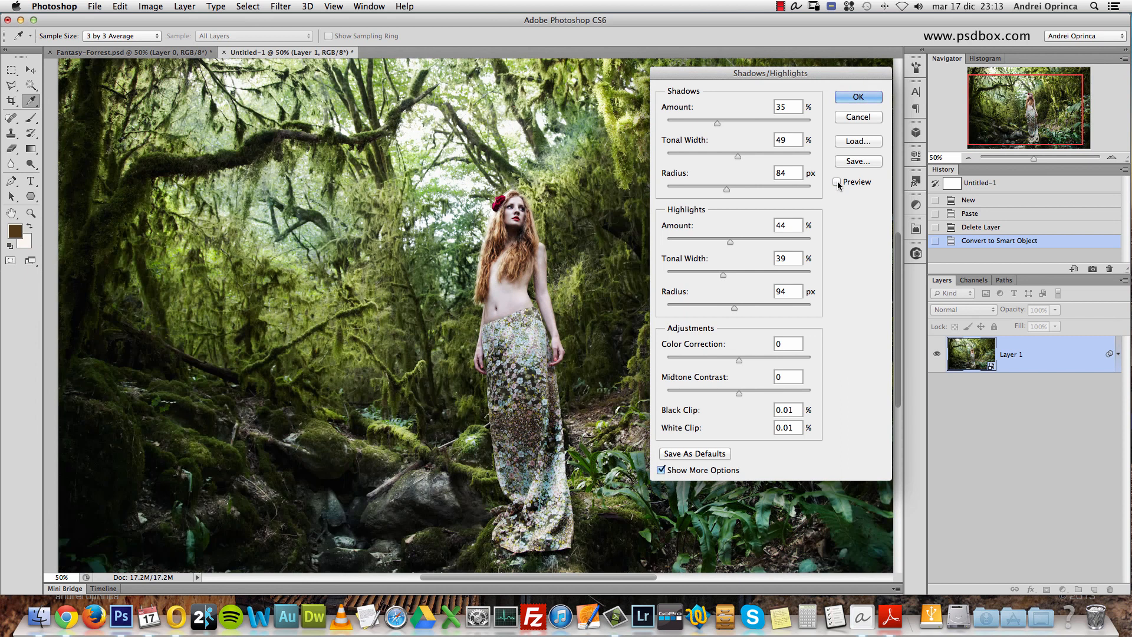
{"action": "left_click", "coordinate": [838, 183]}
{"action": "left_click", "coordinate": [839, 183]}
{"action": "left_click", "coordinate": [838, 183]}
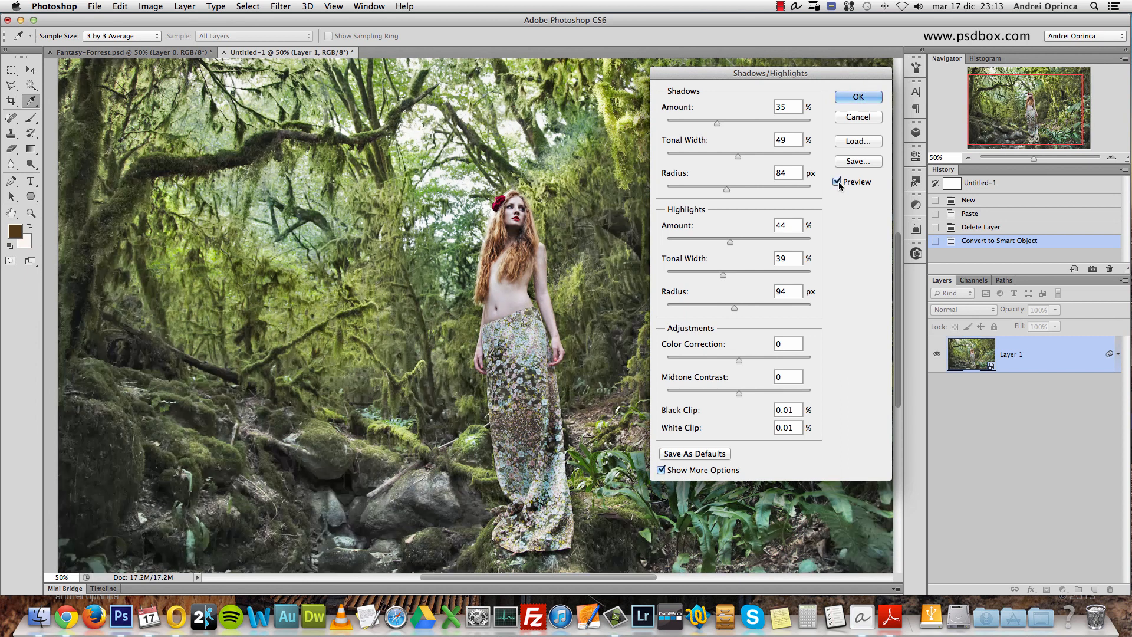
{"action": "left_click", "coordinate": [839, 183]}
{"action": "left_click", "coordinate": [838, 183]}
{"action": "key", "text": "alt"}
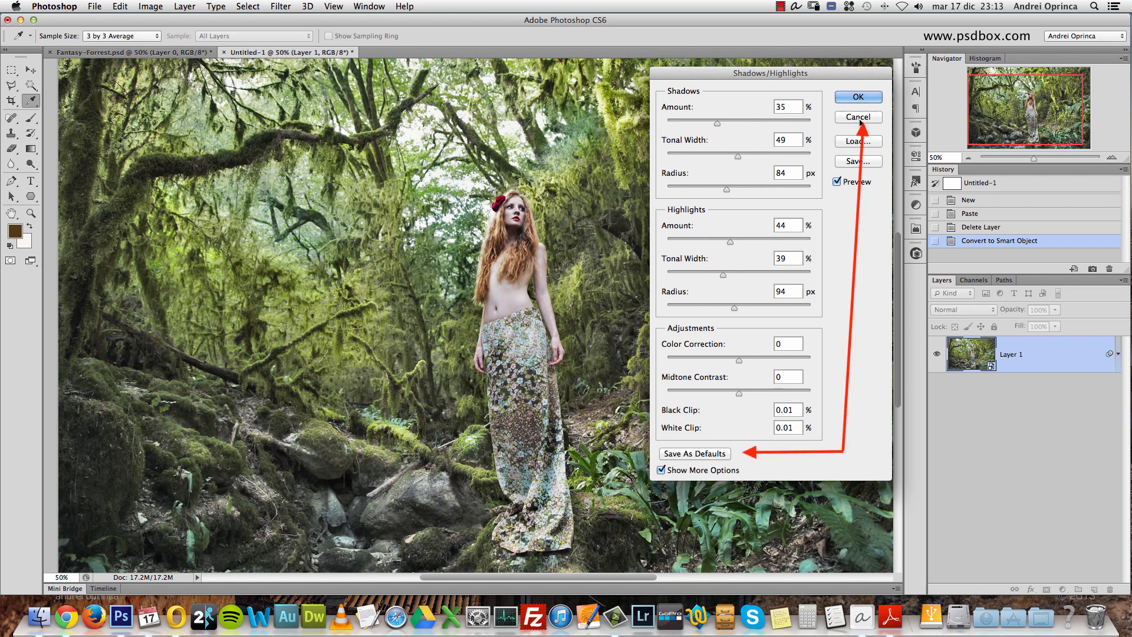
{"action": "left_click", "coordinate": [858, 117], "text": "alt"}
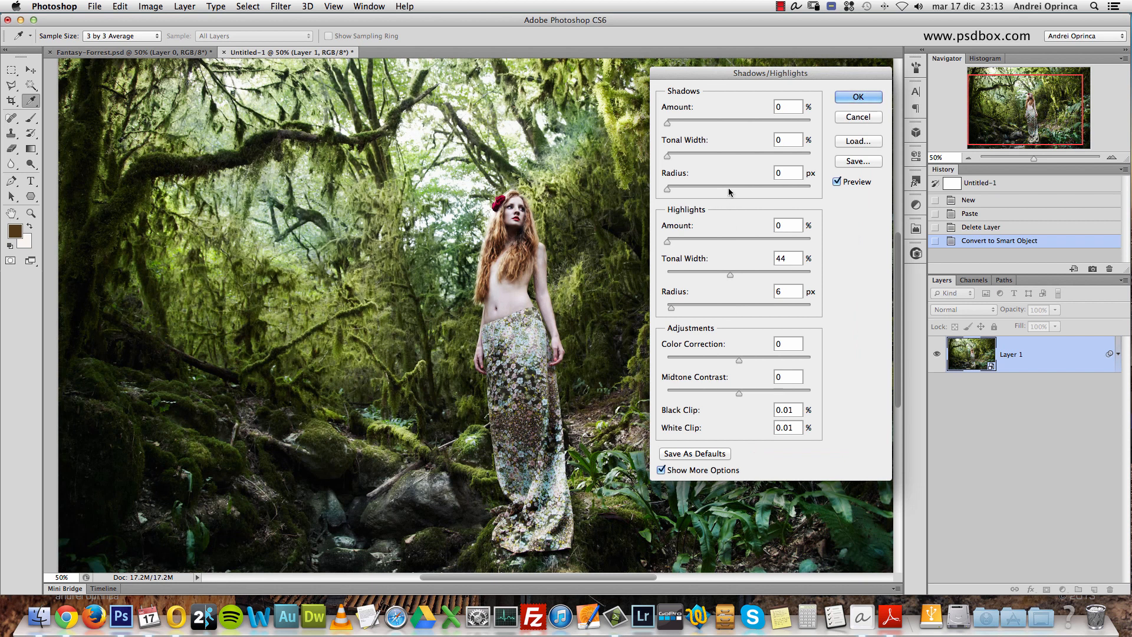
- Set the Shadows to 21% Amount, 32% Tonal Width and 55 px Radius, and compare the preview
{"action": "left_click_drag", "start_coordinate": [798, 105], "coordinate": [766, 108]}
{"action": "left_click", "coordinate": [785, 171]}
{"action": "type", "text": "55"}
{"action": "key", "text": "shift+Tab"}
{"action": "type", "text": "32"}
{"action": "left_click", "coordinate": [788, 106]}
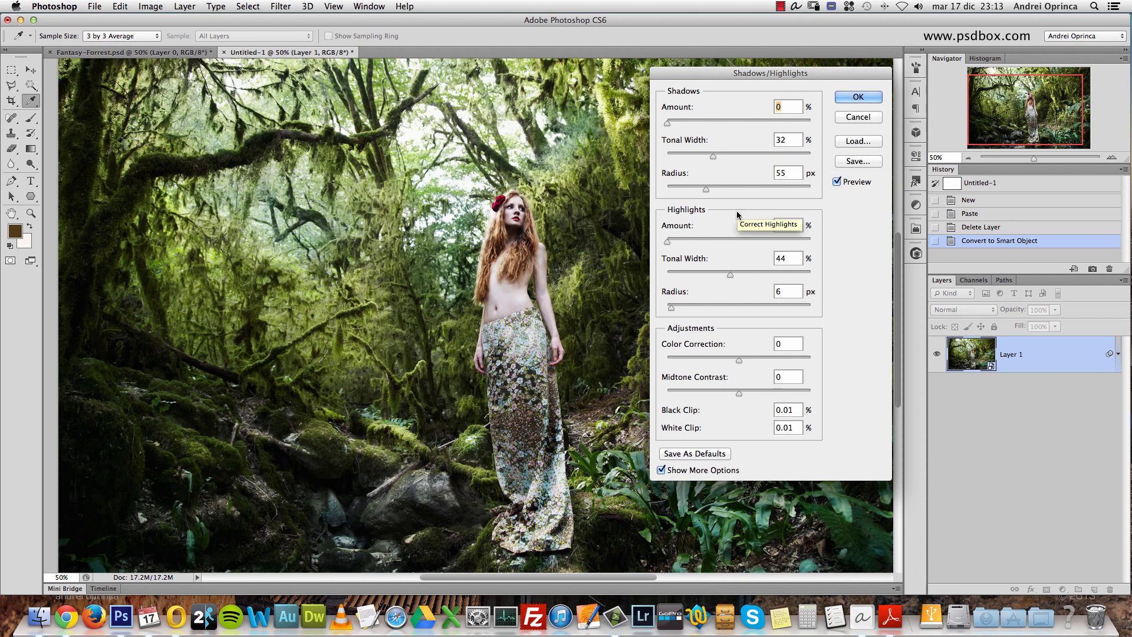
{"action": "type", "text": "21"}
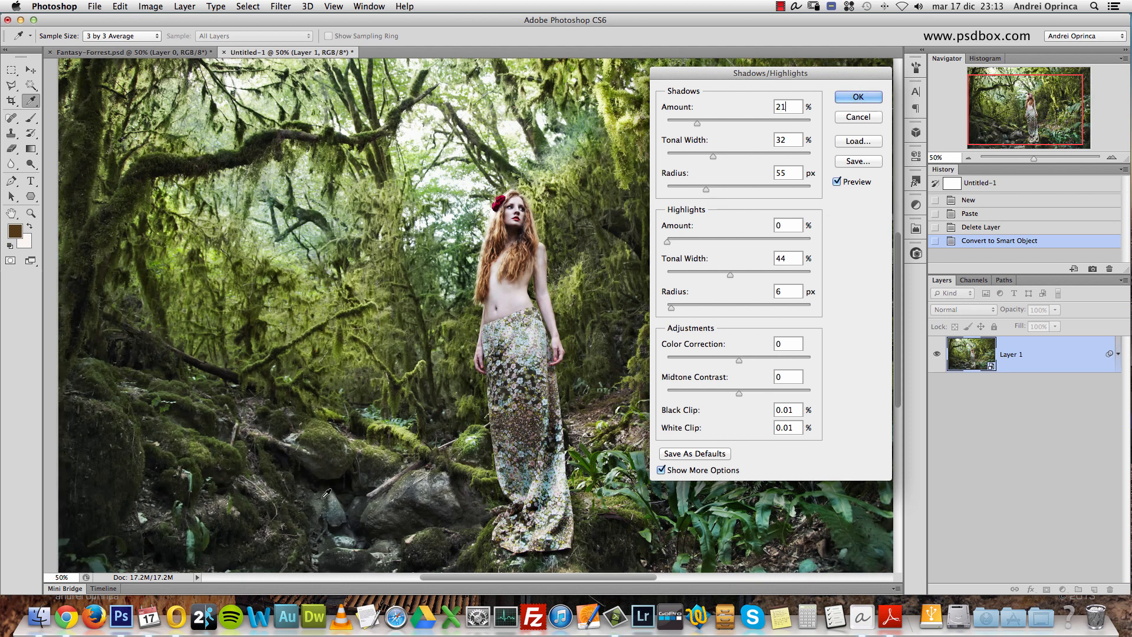
{"action": "left_click", "coordinate": [837, 183]}
{"action": "left_click", "coordinate": [838, 182]}
- Set the Highlights Amount to 8% and Radius to 33 px, and compare the preview
{"action": "double_click", "coordinate": [785, 226]}
{"action": "left_click", "coordinate": [798, 291]}
{"action": "type", "text": "33"}
{"action": "type", "text": "8"}
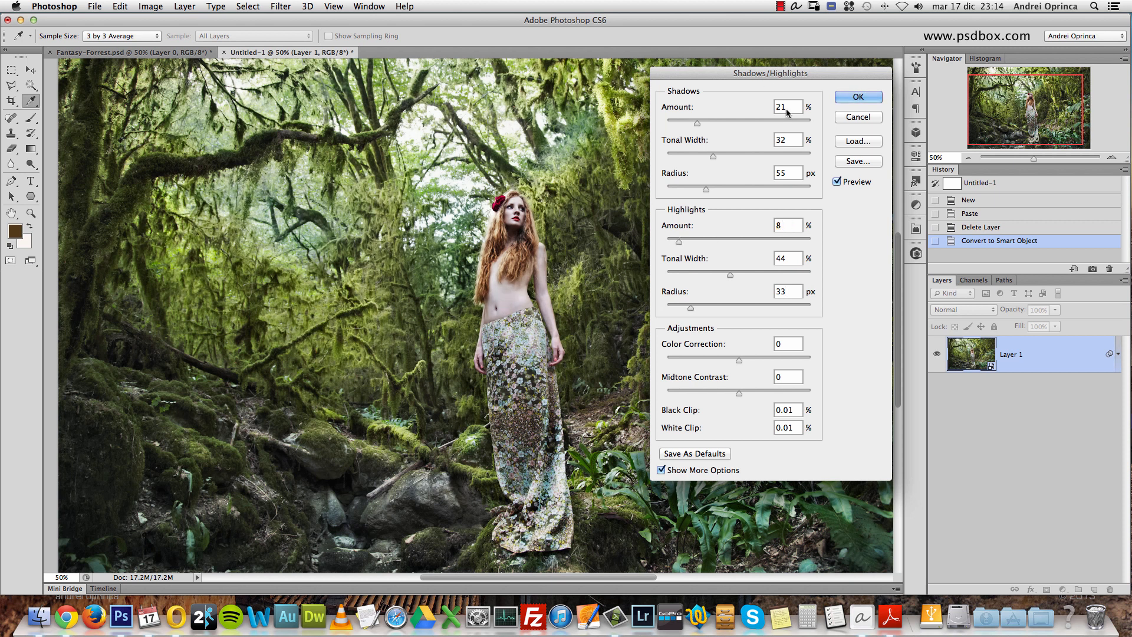
{"action": "left_click", "coordinate": [847, 184]}
{"action": "left_click", "coordinate": [843, 182]}
- Set Color Correction to -48 and Midtone Contrast to -22 in the Shadows/Highlights adjustment
{"action": "mouse_move", "coordinate": [739, 361]}
{"action": "left_mouse_down"}
{"action": "mouse_move", "coordinate": [769, 361]}
{"action": "mouse_move", "coordinate": [678, 363]}
{"action": "mouse_move", "coordinate": [809, 360]}
{"action": "mouse_move", "coordinate": [667, 361]}
{"action": "mouse_move", "coordinate": [753, 361]}
{"action": "left_mouse_up"}
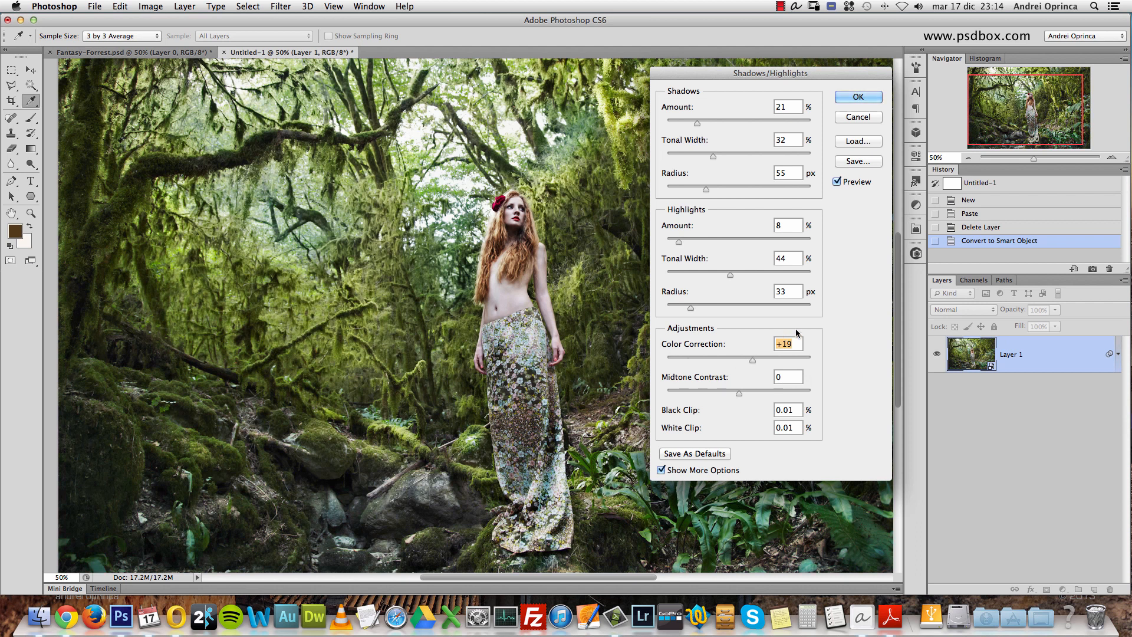
{"action": "type", "text": "-50"}
{"action": "key", "text": "Tab"}
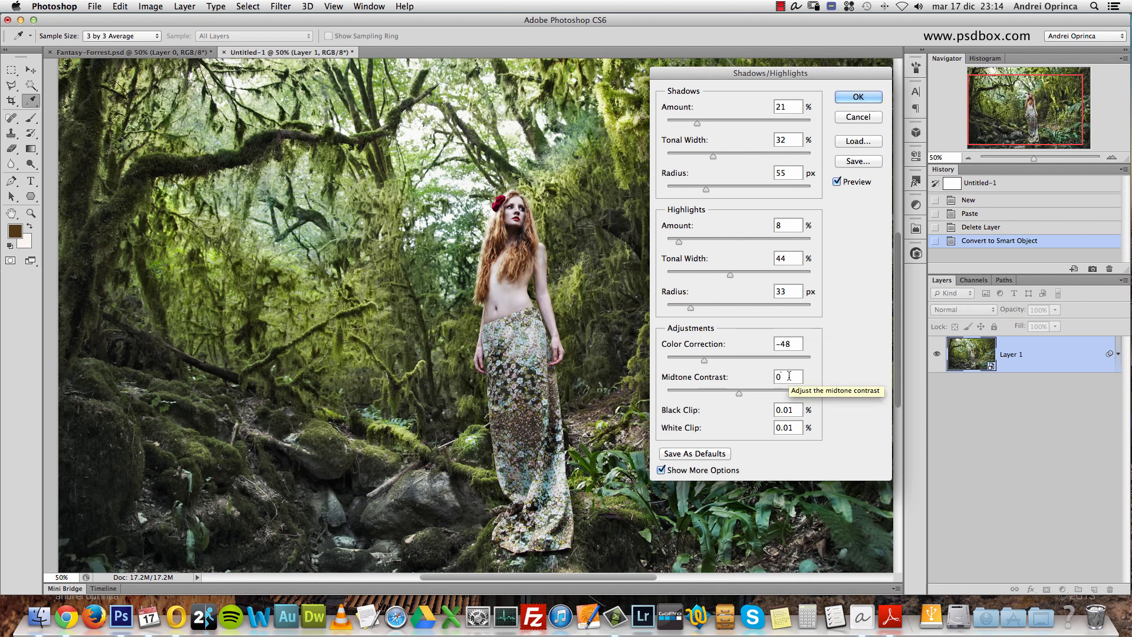
{"action": "left_click_drag", "start_coordinate": [739, 394], "coordinate": [759, 381]}
{"action": "type", "text": "+22"}
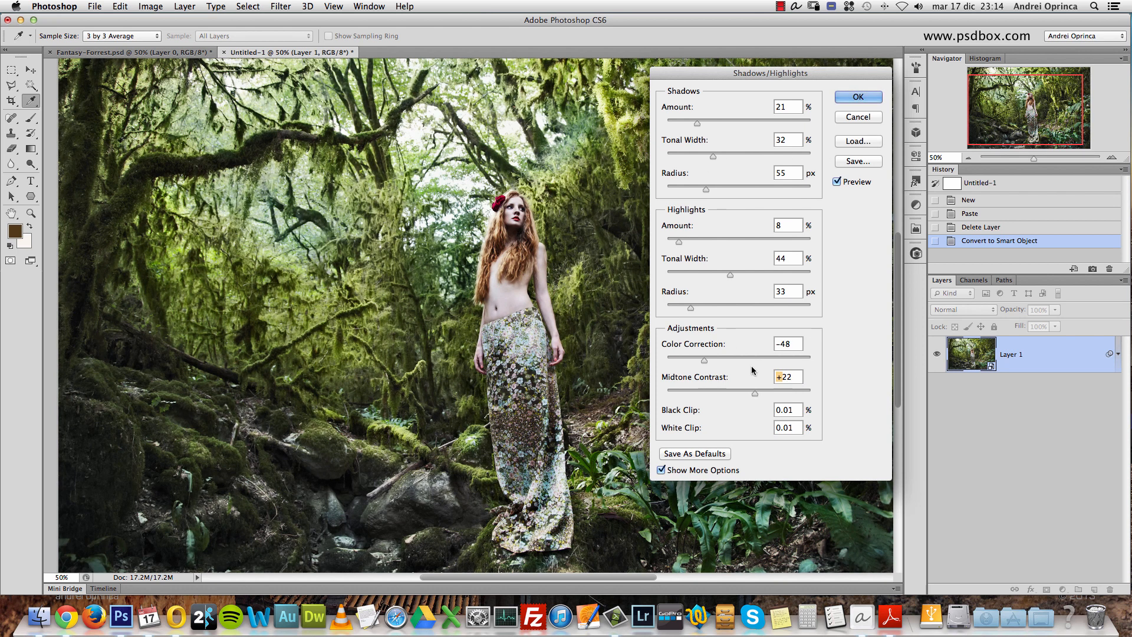
{"action": "type", "text": "-"}
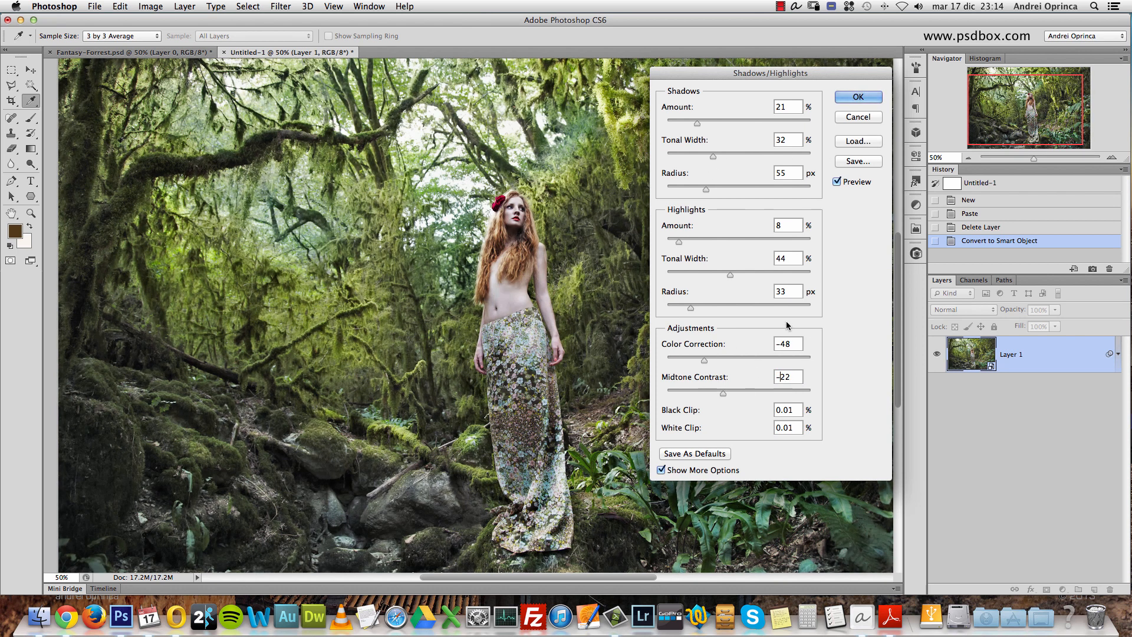
- Compare the photo with and without the Shadows/Highlights preview
{"action": "left_click", "coordinate": [840, 184]}
{"action": "left_click", "coordinate": [838, 182]}
{"action": "left_click", "coordinate": [843, 183]}
{"action": "left_click", "coordinate": [843, 184]}
{"action": "left_click", "coordinate": [843, 185]}
{"action": "left_click", "coordinate": [843, 185]}
- Collapse and expand the extra Shadows/Highlights options, and apply the adjustment to the Smart Object
{"action": "left_click", "coordinate": [661, 470]}
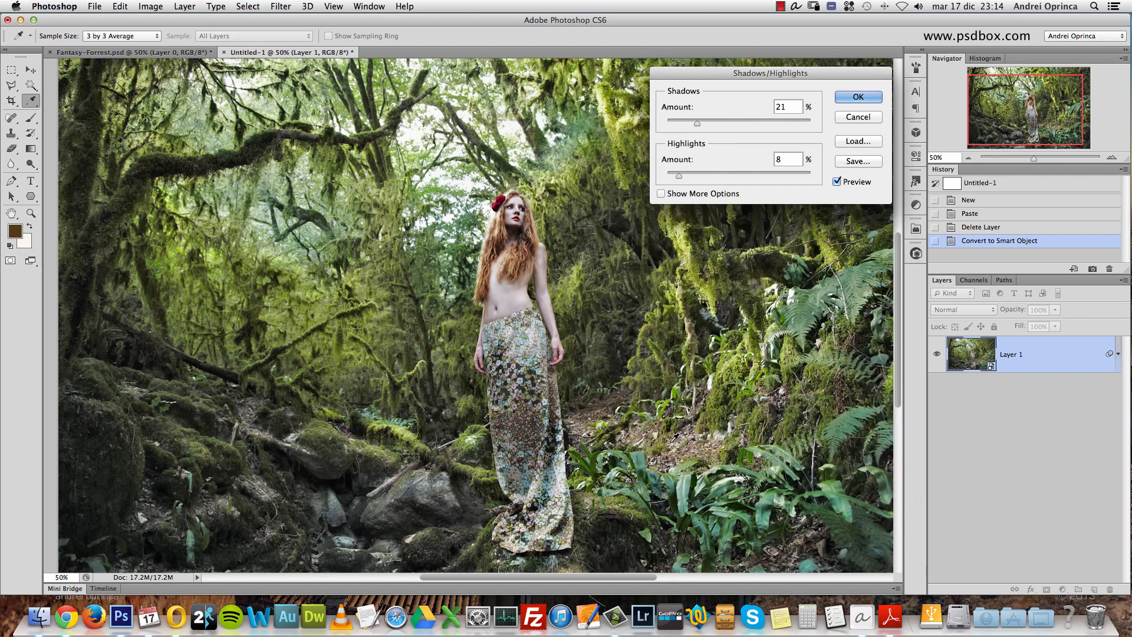
{"action": "left_click", "coordinate": [661, 194]}
{"action": "left_click", "coordinate": [662, 470]}
{"action": "left_click", "coordinate": [661, 194]}
{"action": "left_click", "coordinate": [859, 97]}
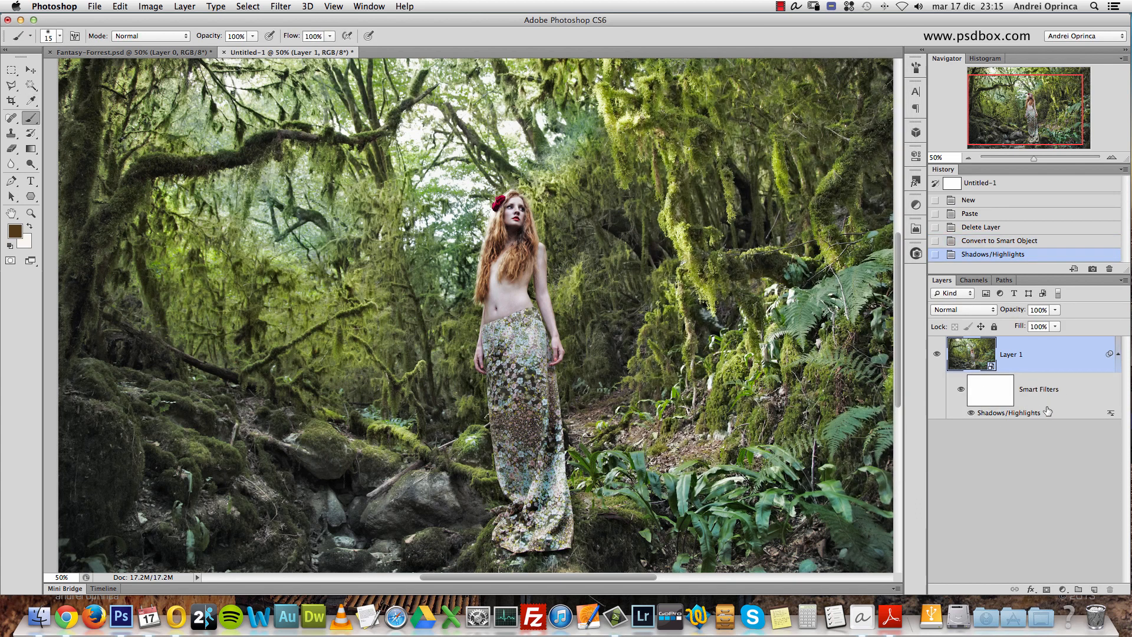
- Compare Layer 1 with its Smart Filters disabled and enabled, leaving them enabled
{"action": "left_click", "coordinate": [961, 392]}
{"action": "left_click", "coordinate": [961, 392]}
{"action": "left_click", "coordinate": [962, 393]}
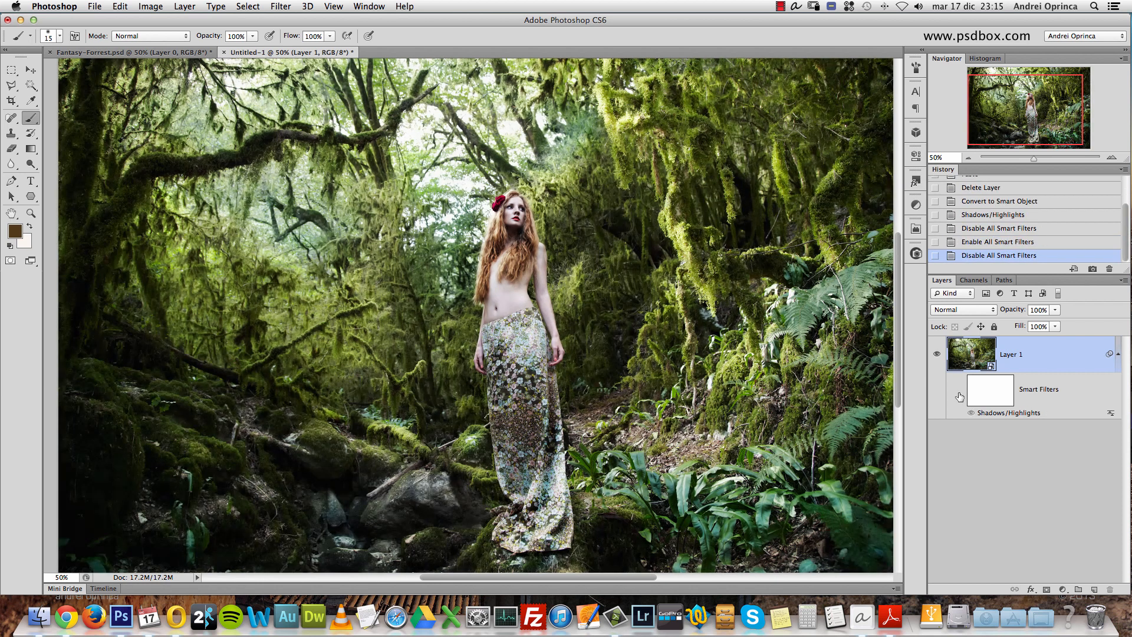
{"action": "left_click", "coordinate": [961, 394]}
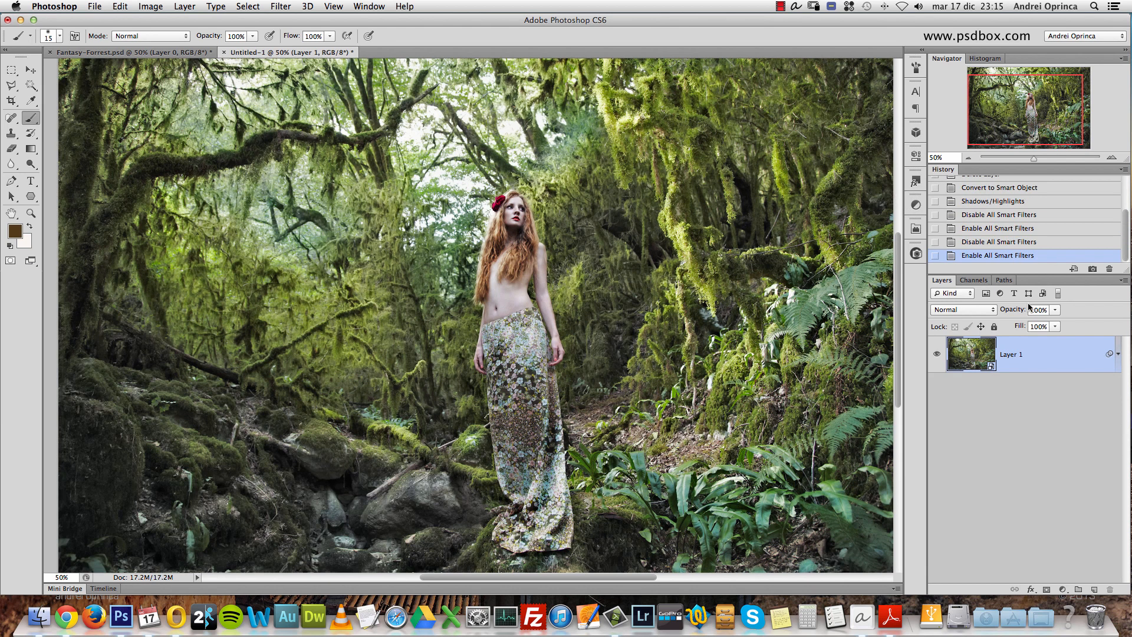
- Add a Curves adjustment layer above Layer 1 and rename Layer 1 to "original"
{"action": "left_click", "coordinate": [1063, 589]}
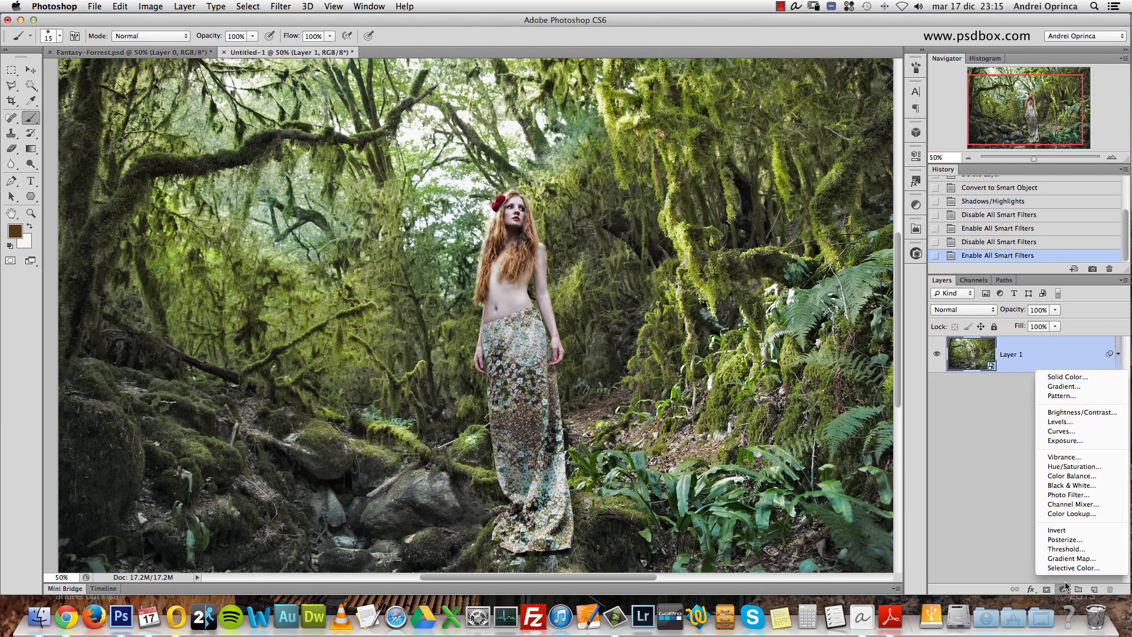
{"action": "left_click", "coordinate": [1073, 433]}
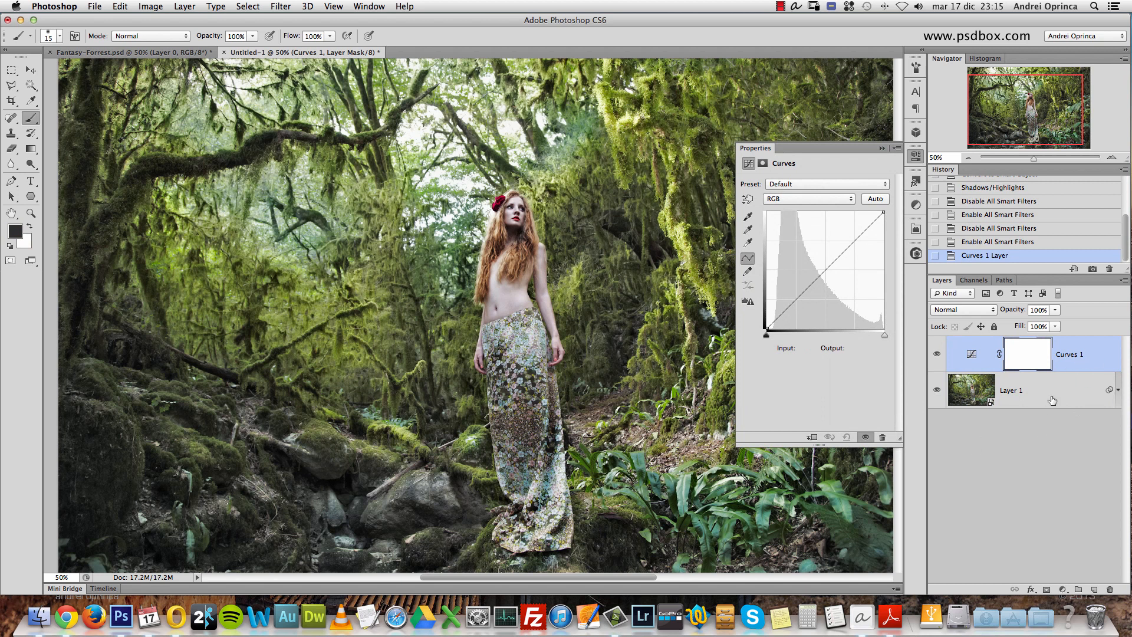
{"action": "left_click", "coordinate": [1014, 389]}
{"action": "double_click", "coordinate": [1013, 390]}
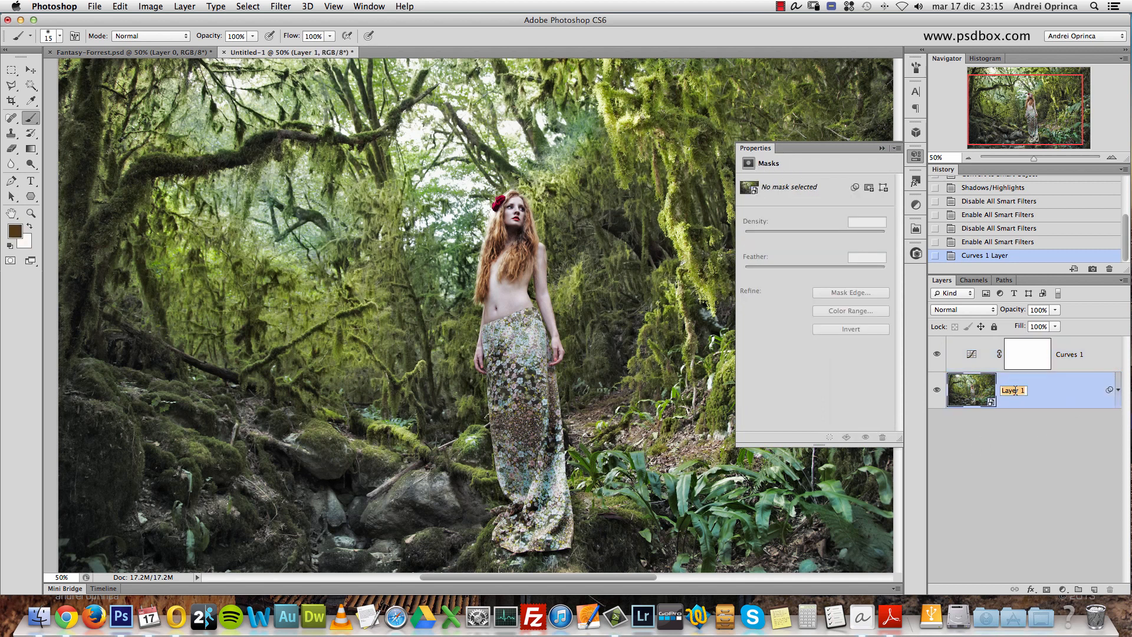
{"action": "type", "text": "original"}
{"action": "key", "text": "Return"}
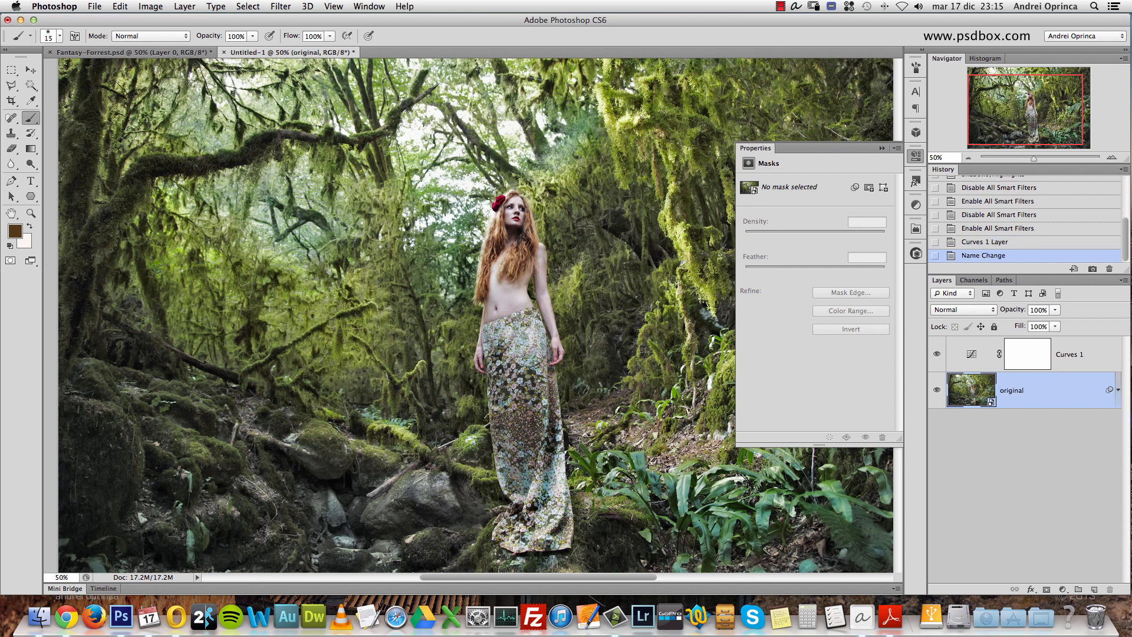
- Reopen the Curves 1 settings and examine the Blue and RGB channel curves
{"action": "left_click", "coordinate": [974, 357]}
{"action": "left_click", "coordinate": [807, 199]}
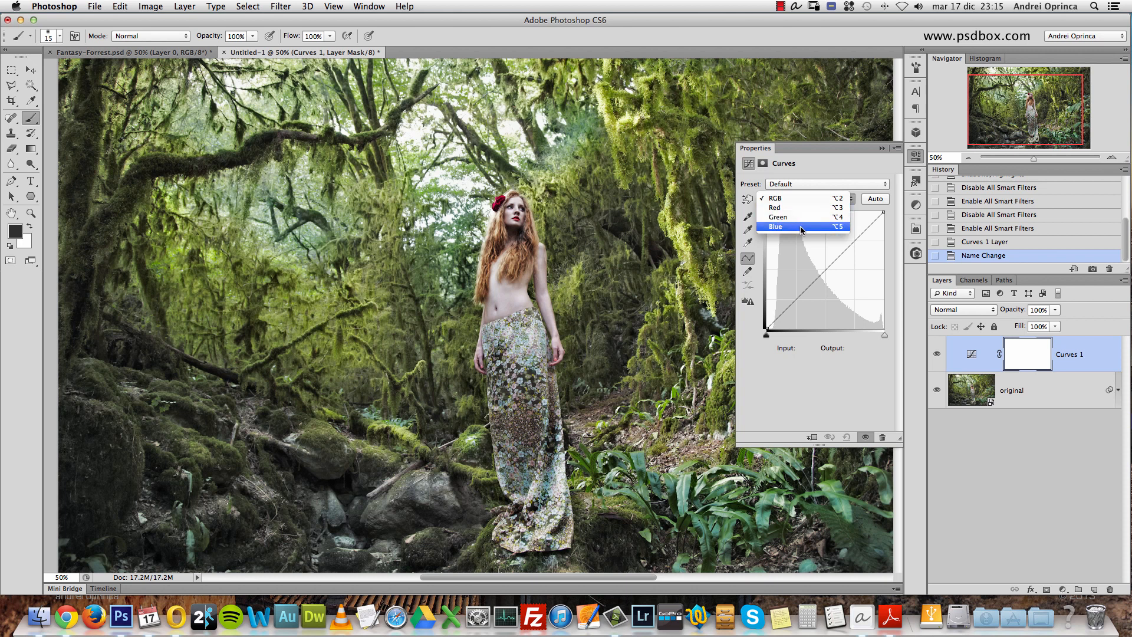
{"action": "left_click", "coordinate": [793, 226]}
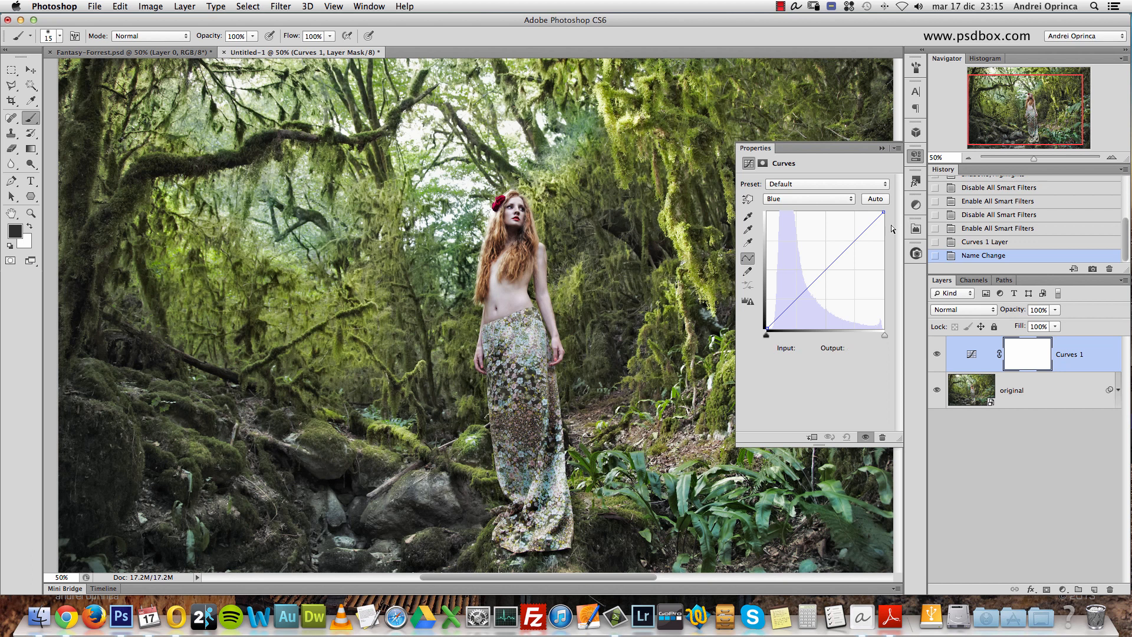
{"action": "left_click", "coordinate": [820, 199]}
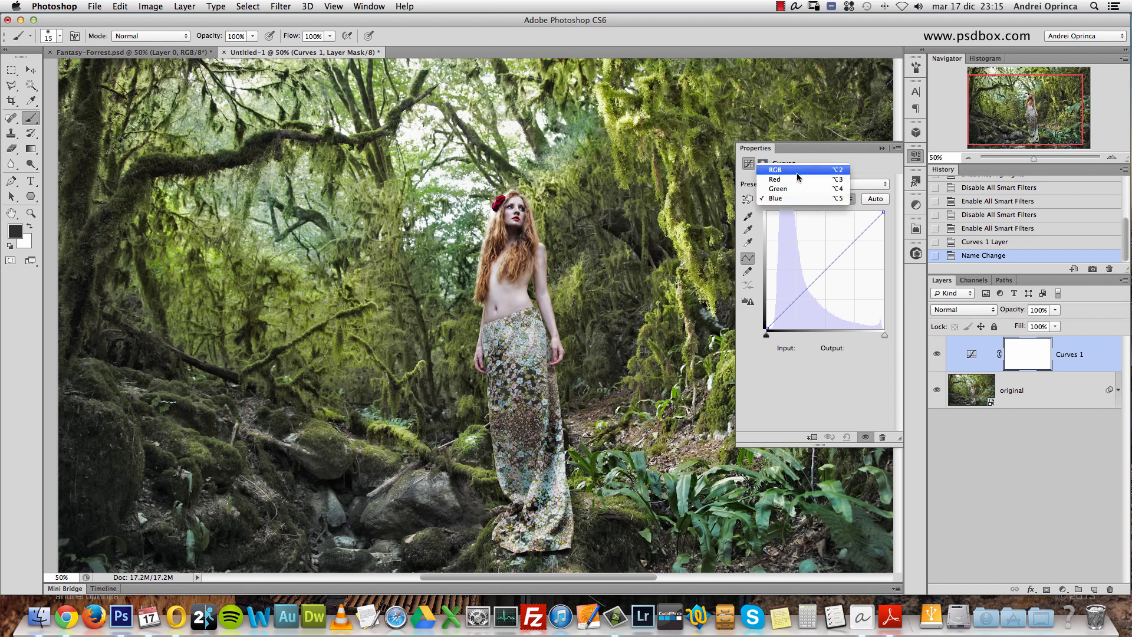
{"action": "left_click", "coordinate": [783, 171]}
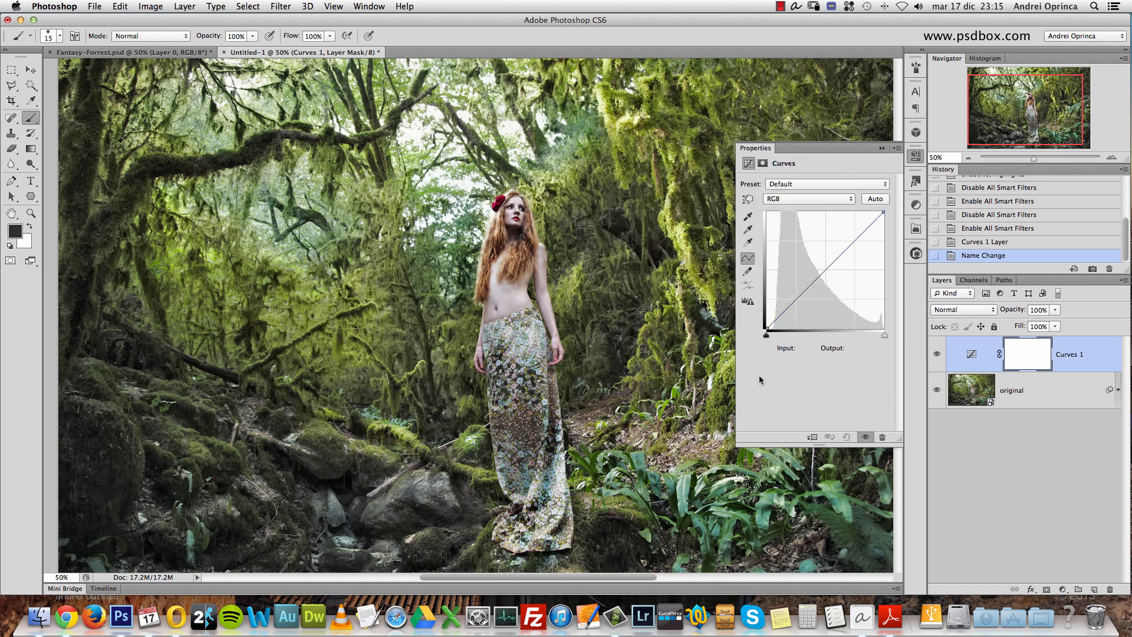
{"action": "mouse_move", "coordinate": [767, 328]}
{"action": "left_mouse_down"}
{"action": "mouse_move", "coordinate": [789, 326]}
{"action": "mouse_move", "coordinate": [777, 315]}
{"action": "mouse_move", "coordinate": [766, 328]}
{"action": "left_mouse_up"}
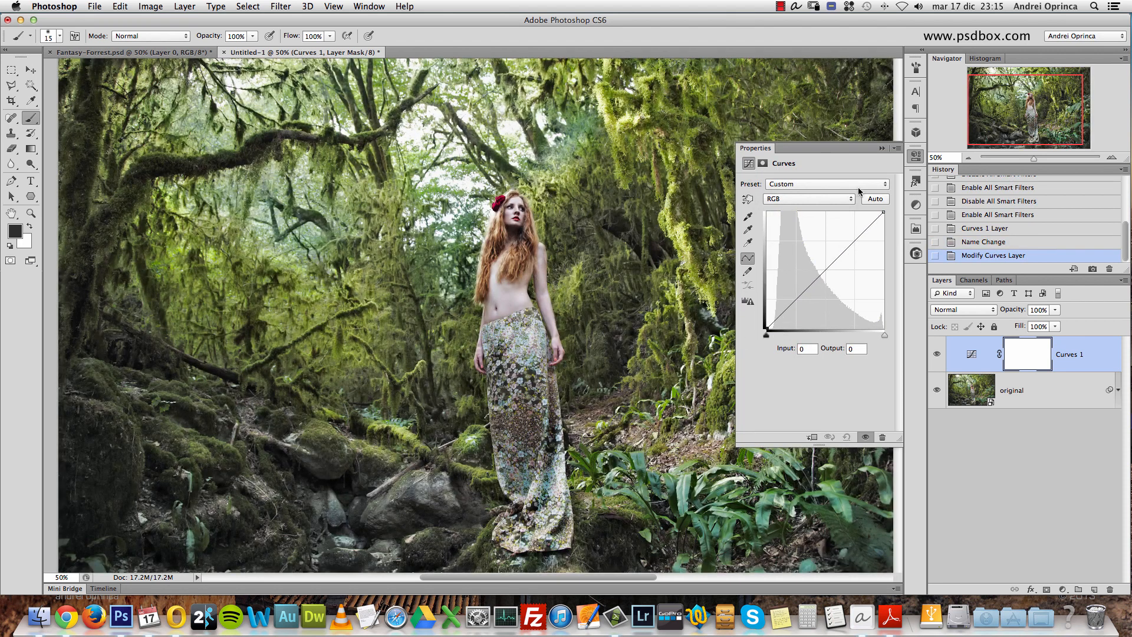
- Raise the shadow point of the Curves Blue channel to an Output of 45
{"action": "left_click", "coordinate": [801, 199]}
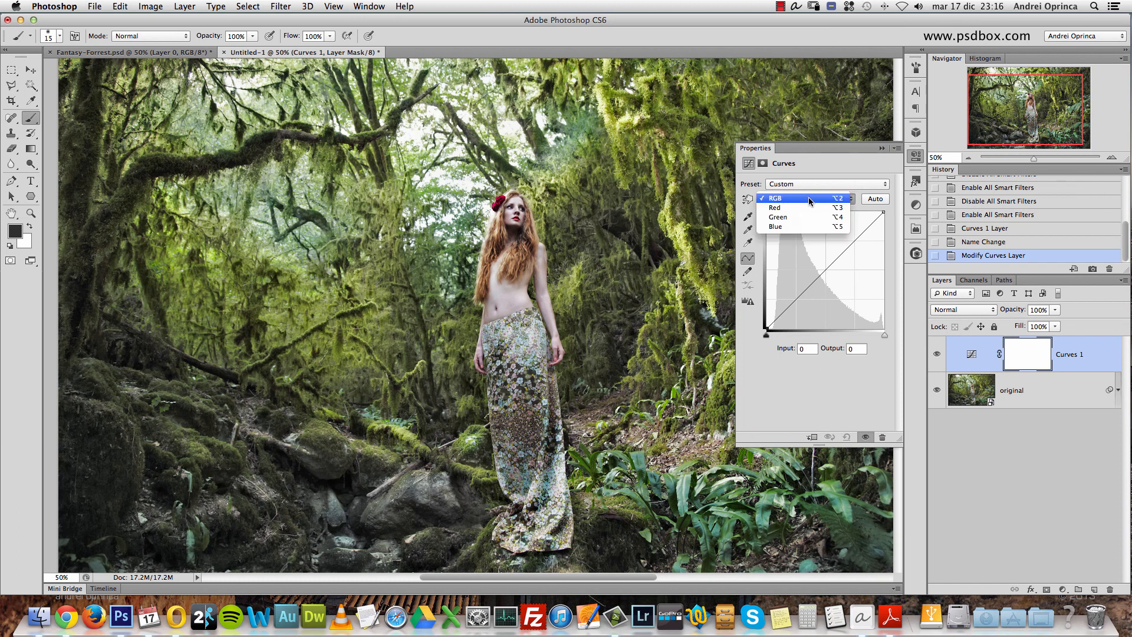
{"action": "left_click", "coordinate": [787, 226]}
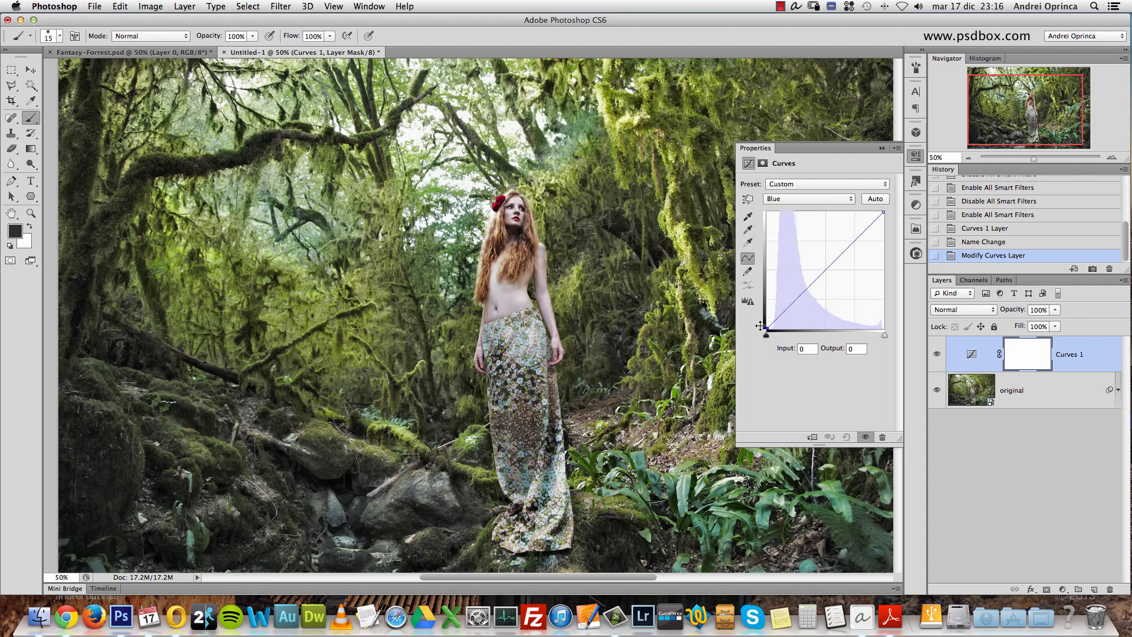
{"action": "mouse_move", "coordinate": [361, 372]}
{"action": "left_mouse_down"}
{"action": "mouse_move", "coordinate": [414, 295]}
{"action": "mouse_move", "coordinate": [400, 311]}
{"action": "left_mouse_up"}
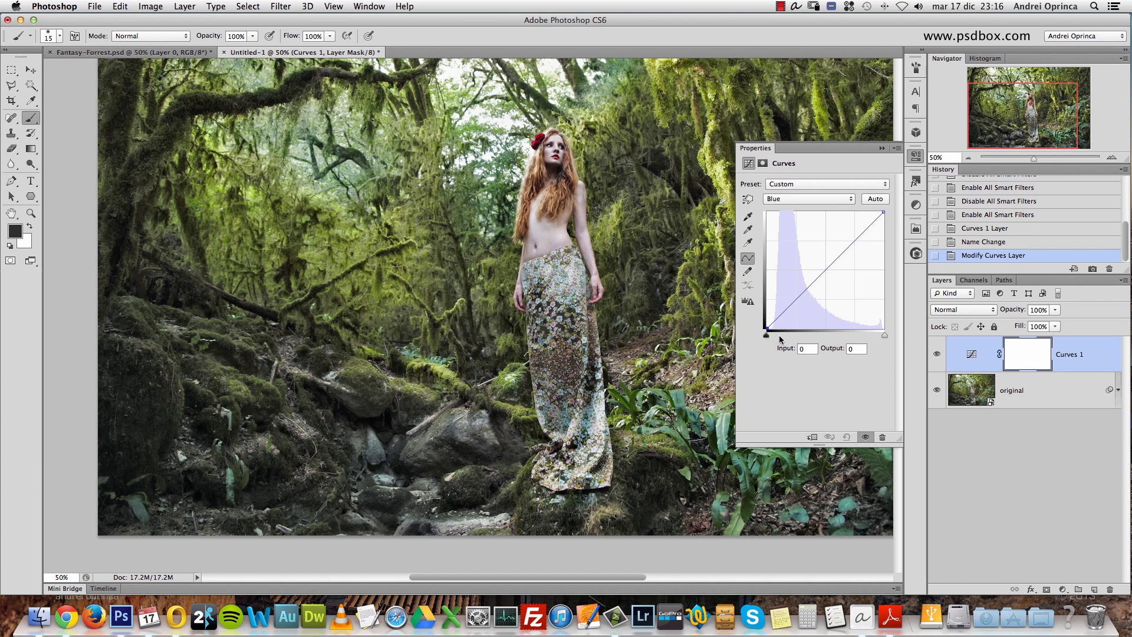
{"action": "mouse_move", "coordinate": [768, 339]}
{"action": "left_mouse_down"}
{"action": "mouse_move", "coordinate": [777, 338]}
{"action": "mouse_move", "coordinate": [760, 340]}
{"action": "left_mouse_up"}
{"action": "left_click_drag", "start_coordinate": [769, 329], "coordinate": [759, 338]}
{"action": "left_click_drag", "start_coordinate": [766, 328], "coordinate": [763, 323]}
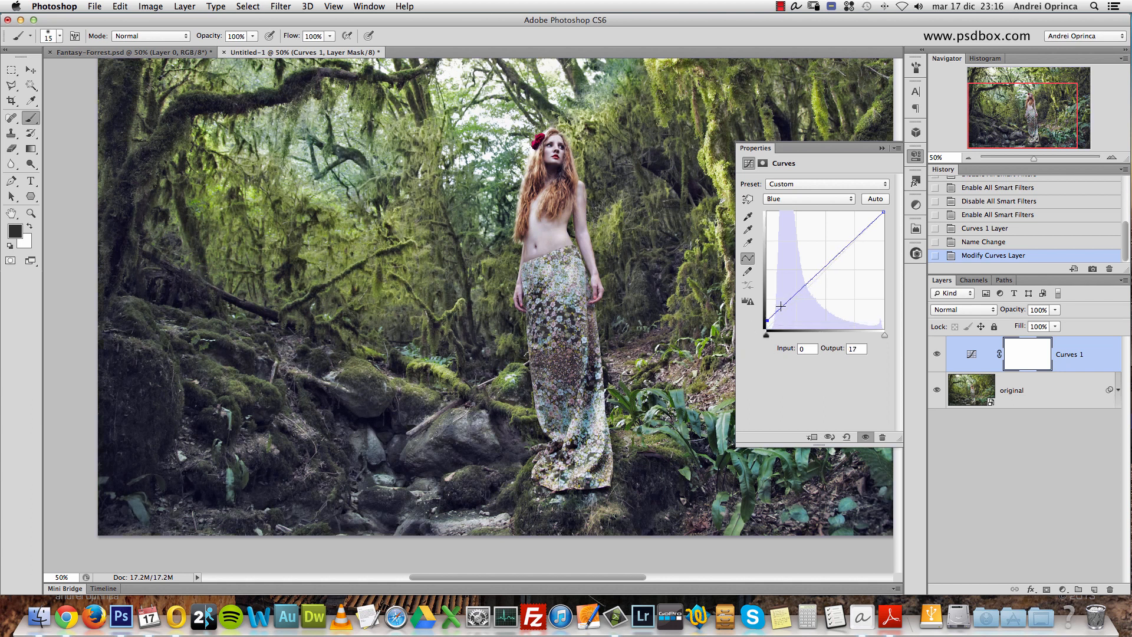
{"action": "left_click_drag", "start_coordinate": [766, 322], "coordinate": [764, 319]}
{"action": "double_click", "coordinate": [858, 348]}
{"action": "type", "text": "45"}
- Lower the highlight point of the Blue channel curve to an Output of 210 and inspect the image
{"action": "left_click", "coordinate": [884, 213]}
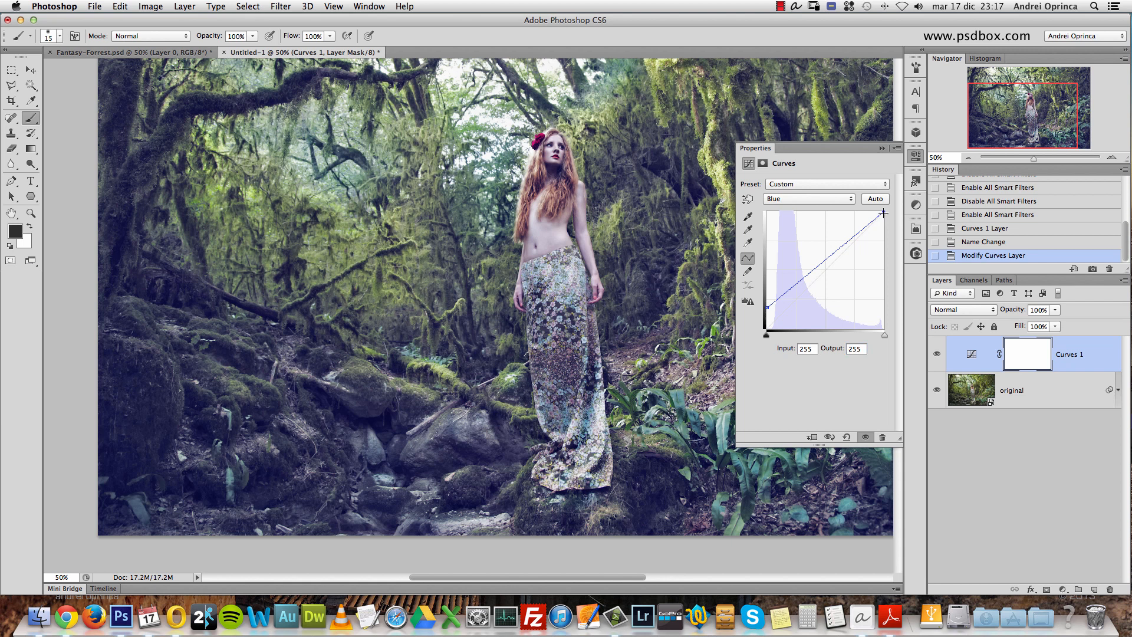
{"action": "double_click", "coordinate": [862, 349]}
{"action": "type", "text": "210"}
{"action": "scroll", "coordinate": [560, 158], "scroll_direction": "up", "scroll_amount": 3}
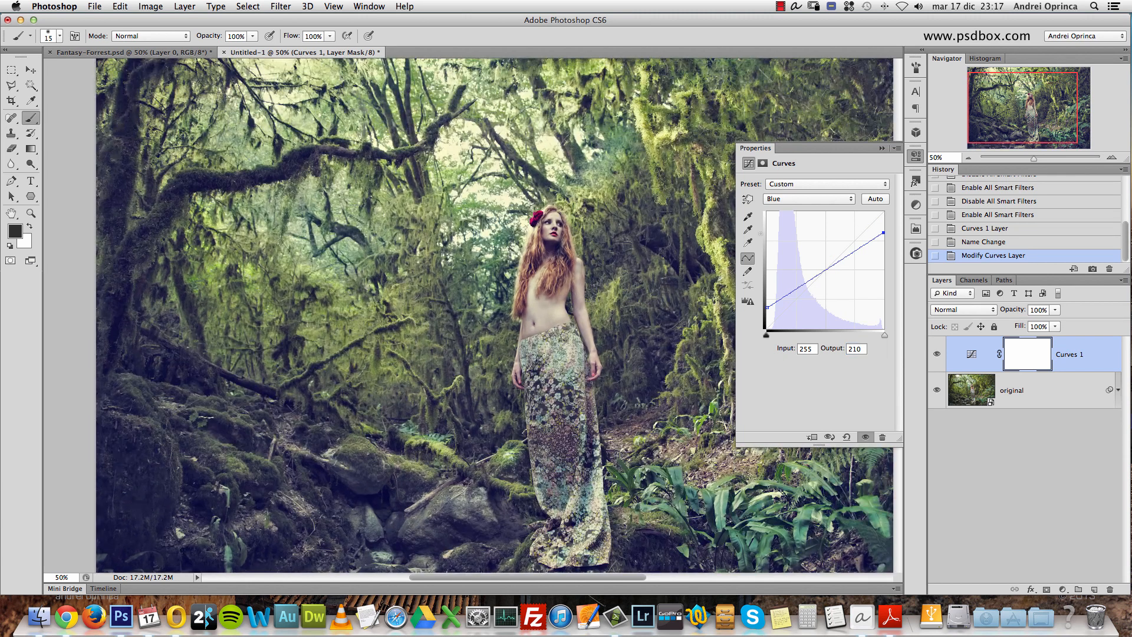
{"action": "scroll", "coordinate": [590, 260], "scroll_direction": "down", "scroll_amount": 1}
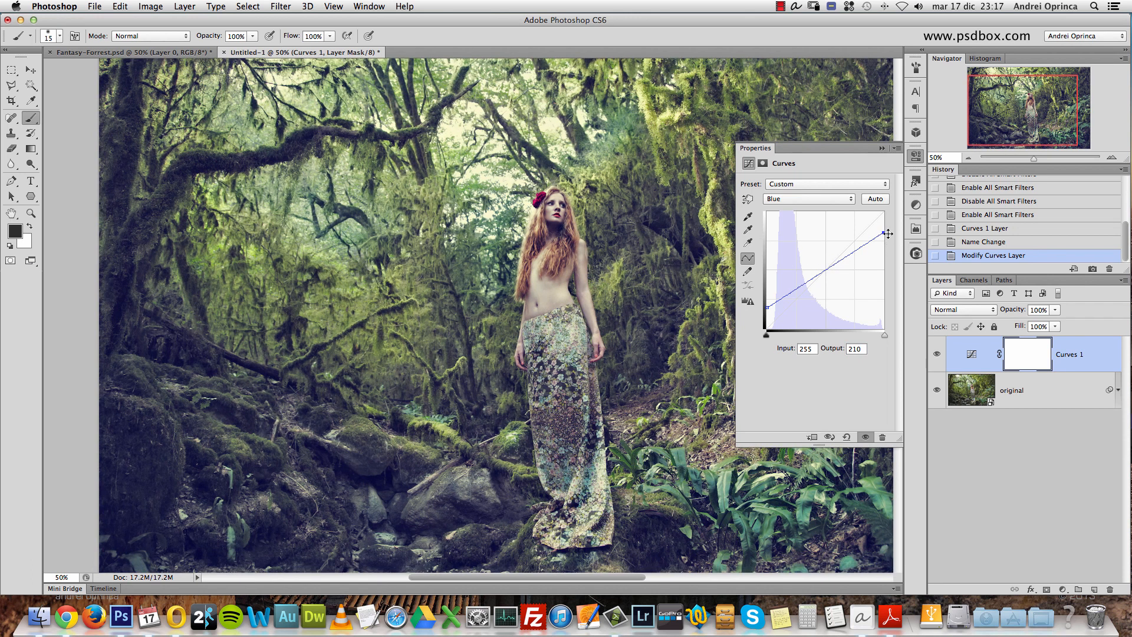
- Review the Green channel curve and the highlight point of the Blue channel curve
{"action": "left_click", "coordinate": [804, 199]}
{"action": "left_click", "coordinate": [797, 190]}
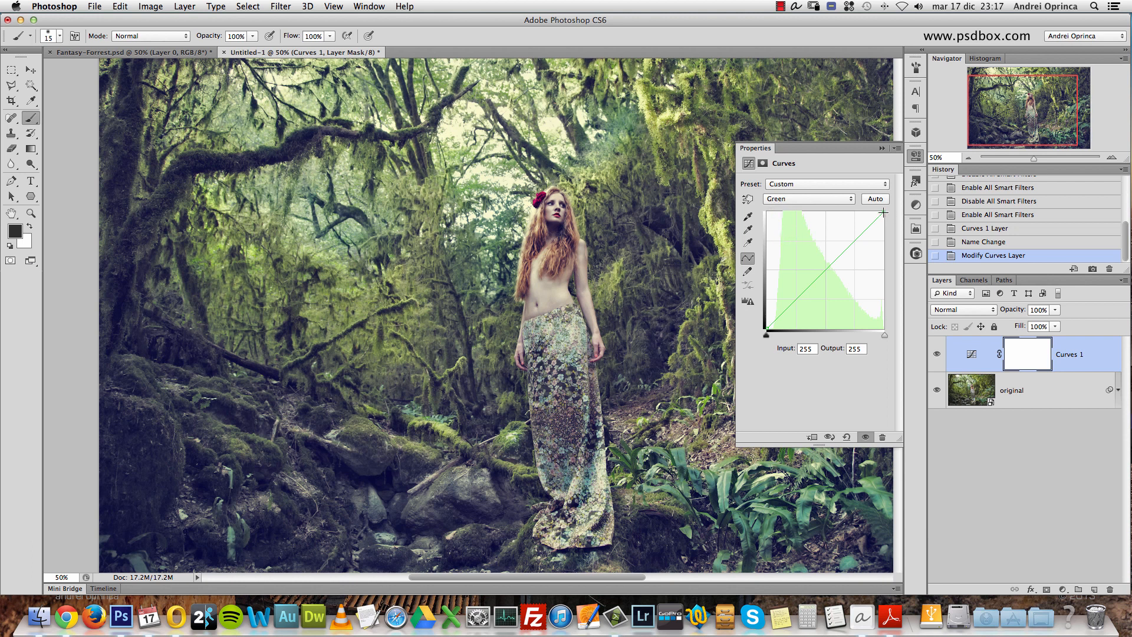
{"action": "left_click", "coordinate": [849, 199]}
{"action": "left_click", "coordinate": [795, 211]}
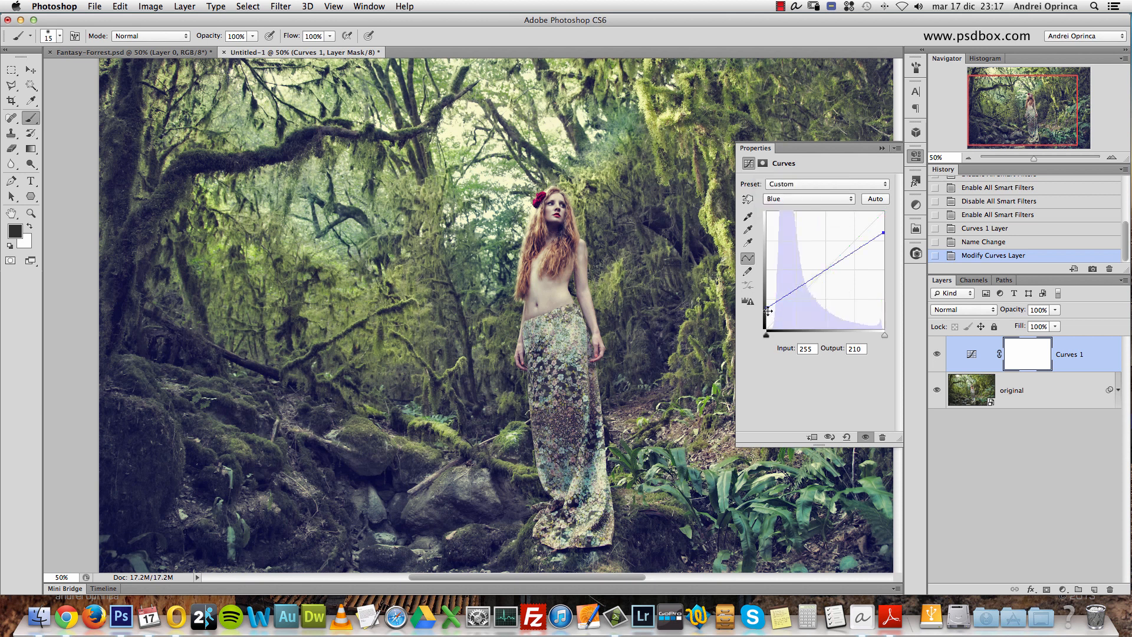
{"action": "left_click", "coordinate": [884, 231]}
- Lower the highlight point of the Curves Green channel to an Output of 247
{"action": "left_click", "coordinate": [829, 200]}
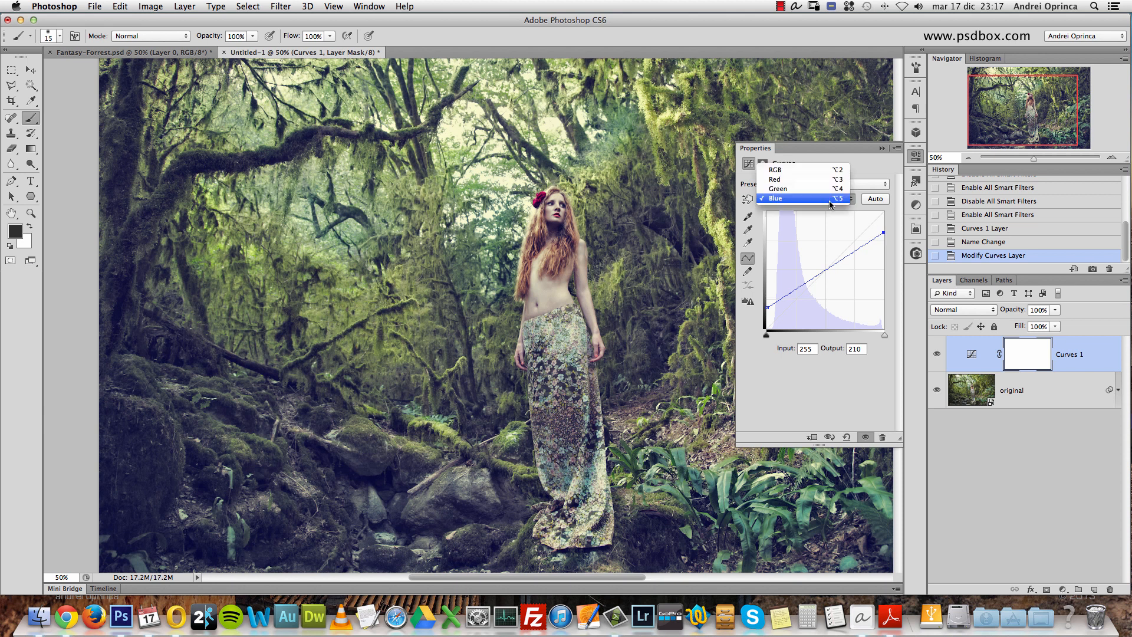
{"action": "left_click", "coordinate": [785, 189]}
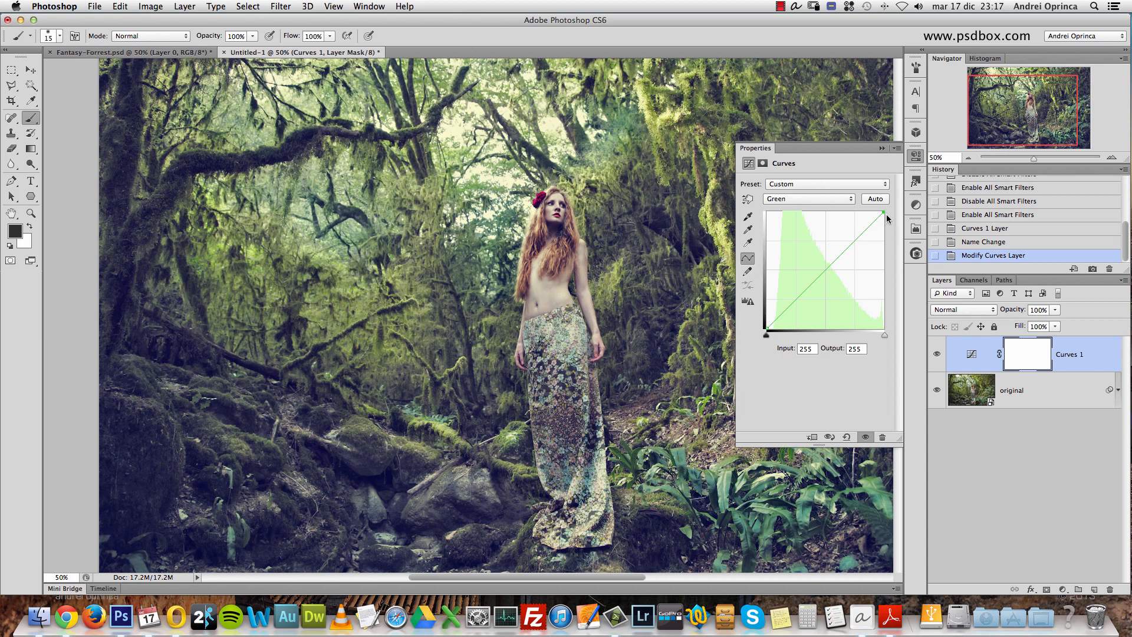
{"action": "mouse_move", "coordinate": [884, 211]}
{"action": "left_mouse_down"}
{"action": "mouse_move", "coordinate": [884, 236]}
{"action": "mouse_move", "coordinate": [884, 211]}
{"action": "left_mouse_up"}
{"action": "left_click", "coordinate": [862, 347]}
{"action": "type", "text": "247"}
- Set the shadow point of the Curves Red channel to Input 9 with Output 0, and collapse the Curves settings
{"action": "left_click", "coordinate": [822, 197]}
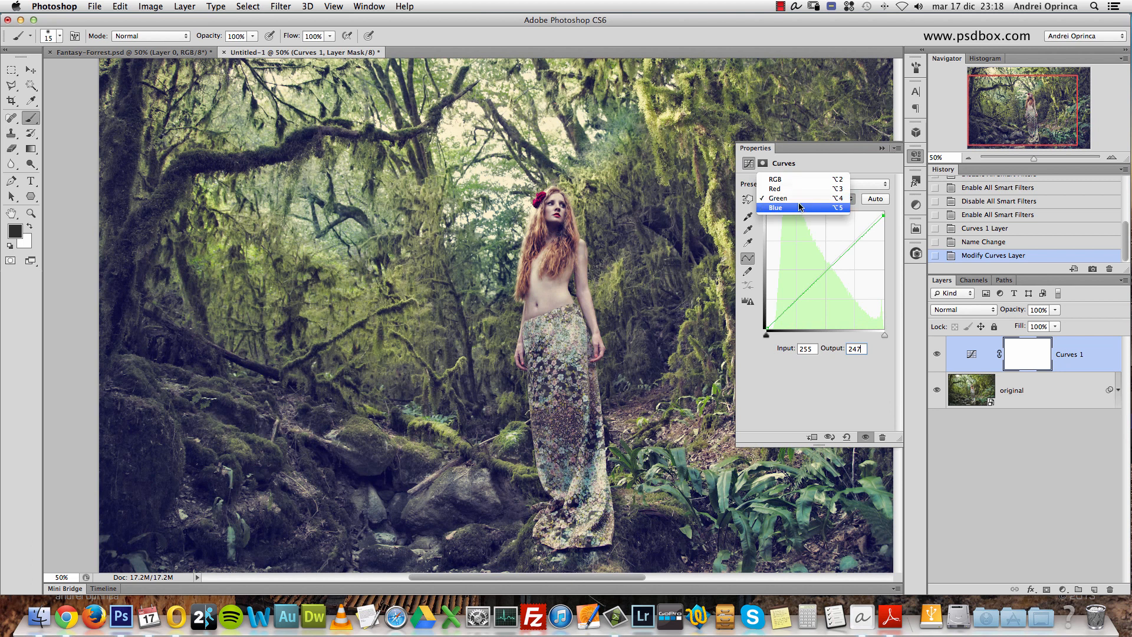
{"action": "left_click", "coordinate": [790, 188]}
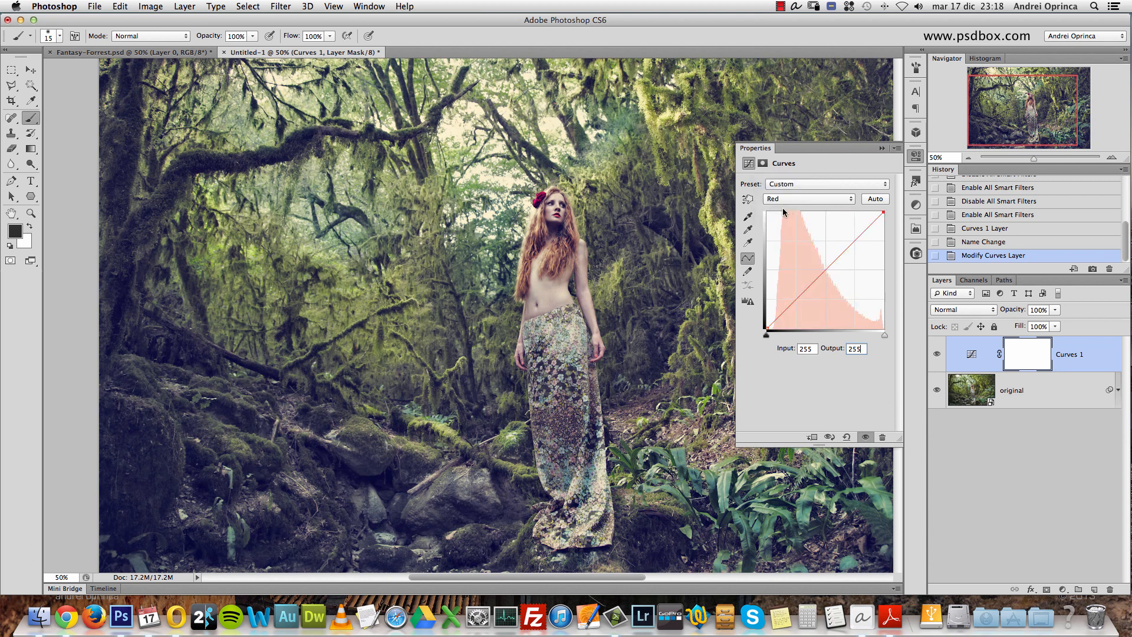
{"action": "left_click", "coordinate": [766, 328]}
{"action": "type", "text": "9"}
{"action": "left_click_drag", "start_coordinate": [772, 330], "coordinate": [773, 329]}
{"action": "left_click_drag", "start_coordinate": [772, 328], "coordinate": [794, 352]}
{"action": "type", "text": "9"}
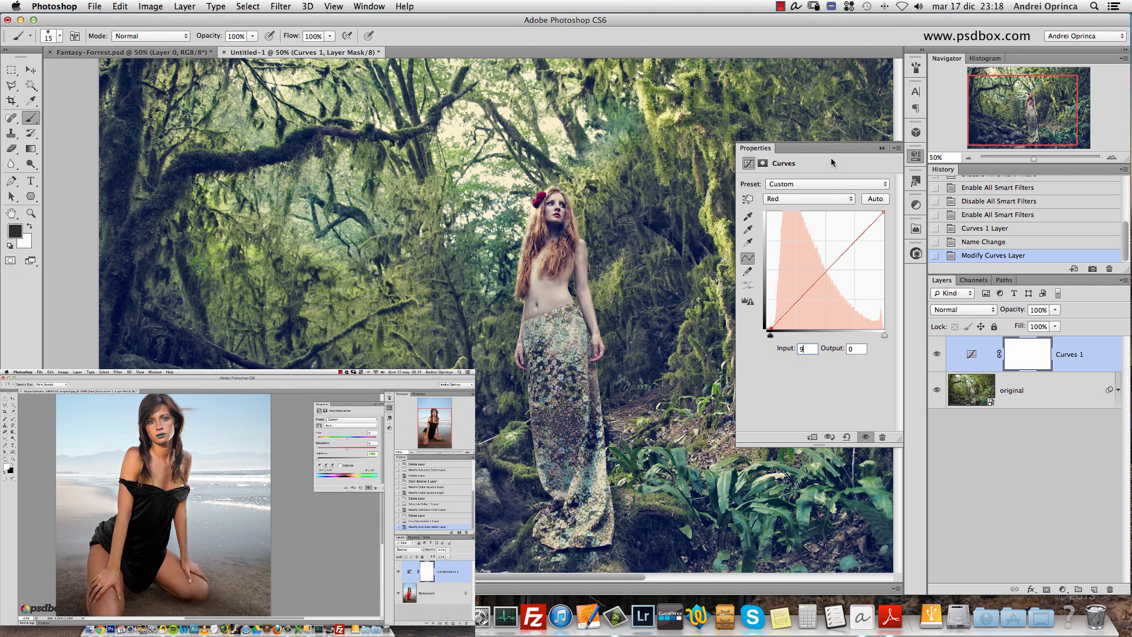
{"action": "left_click", "coordinate": [882, 149]}
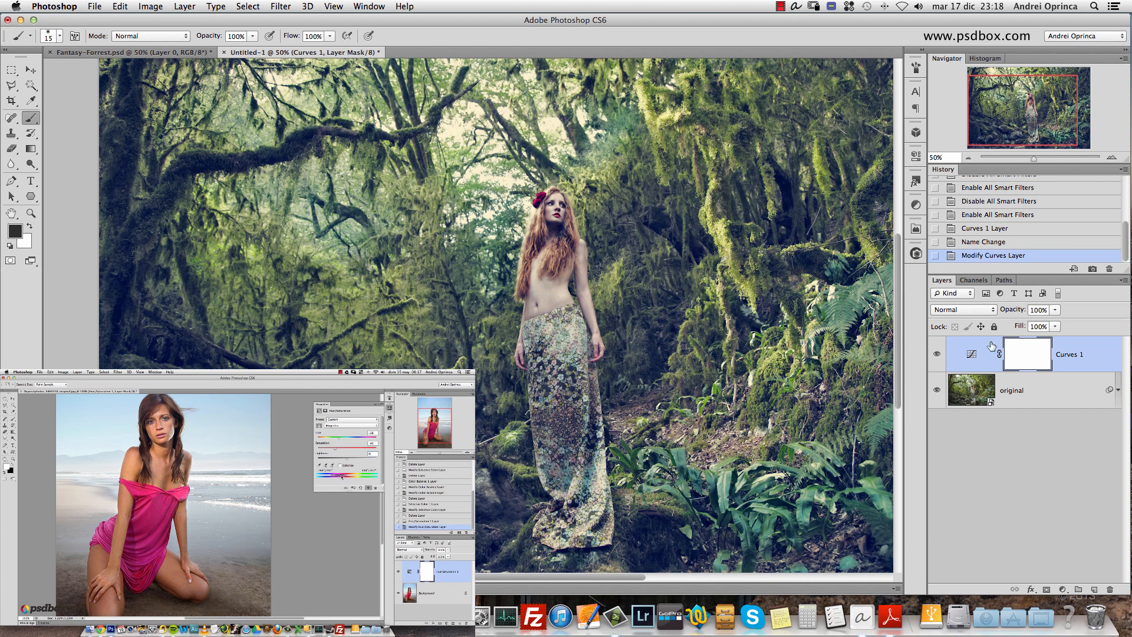
- Compare the image with and without the Curves 1 adjustment by toggling the layer's visibility
{"action": "left_click", "coordinate": [945, 356]}
{"action": "left_click", "coordinate": [938, 354]}
{"action": "left_click", "coordinate": [938, 355]}
{"action": "left_click", "coordinate": [938, 355]}
{"action": "left_click", "coordinate": [938, 354]}
{"action": "left_click", "coordinate": [937, 354]}
{"action": "left_click", "coordinate": [937, 355]}
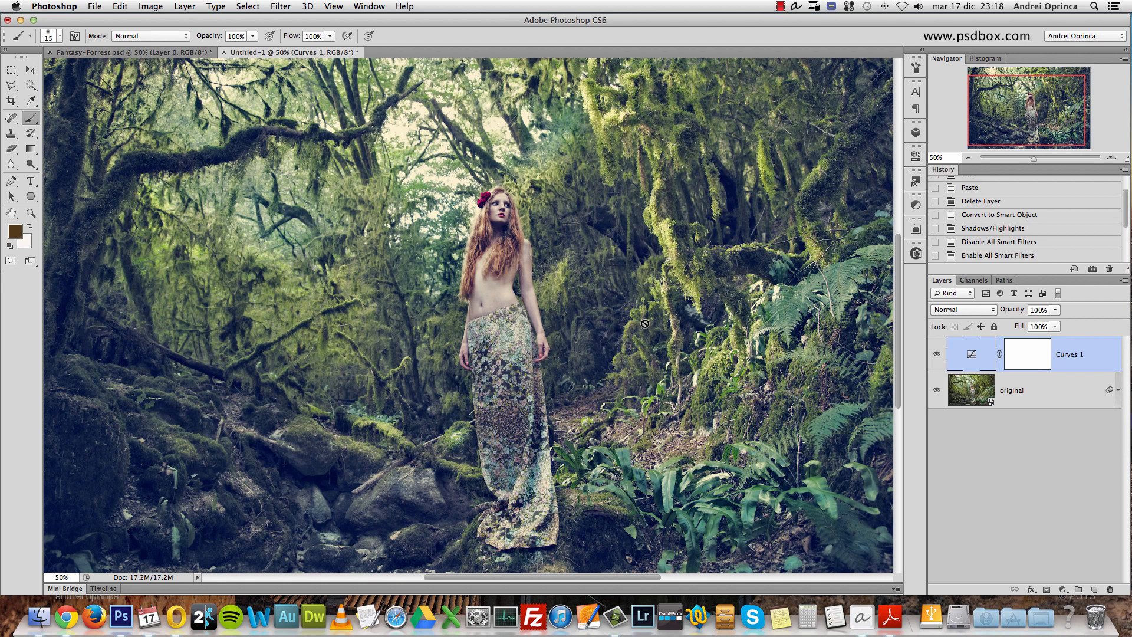
{"action": "left_click", "coordinate": [936, 357]}
{"action": "left_click", "coordinate": [938, 356]}
- Target the Curves 1 layer mask and set the foreground color to black (000000) for the Brush tool
{"action": "left_click", "coordinate": [1036, 353]}
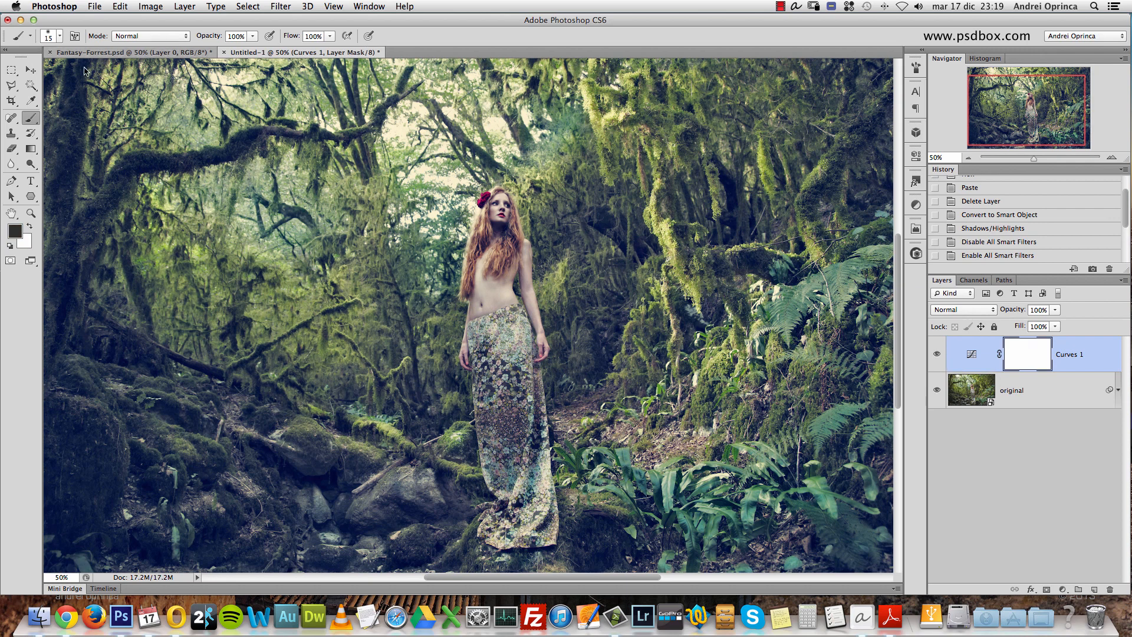
{"action": "left_click", "coordinate": [14, 233]}
{"action": "left_click_drag", "start_coordinate": [692, 299], "coordinate": [644, 348]}
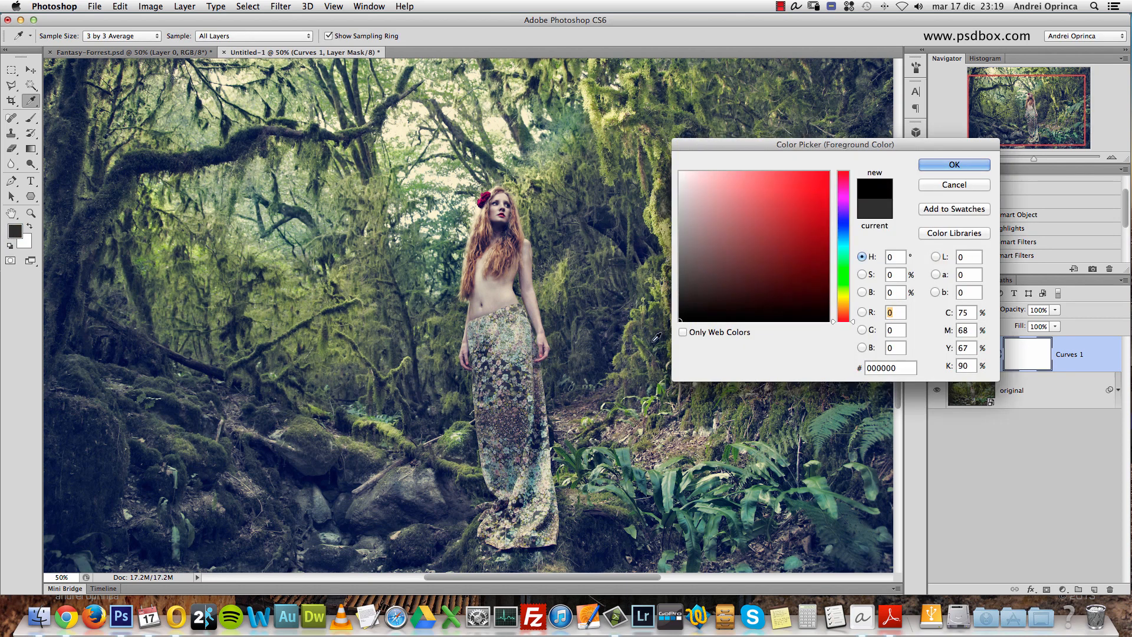
{"action": "left_click", "coordinate": [954, 165]}
{"action": "key", "text": "b"}
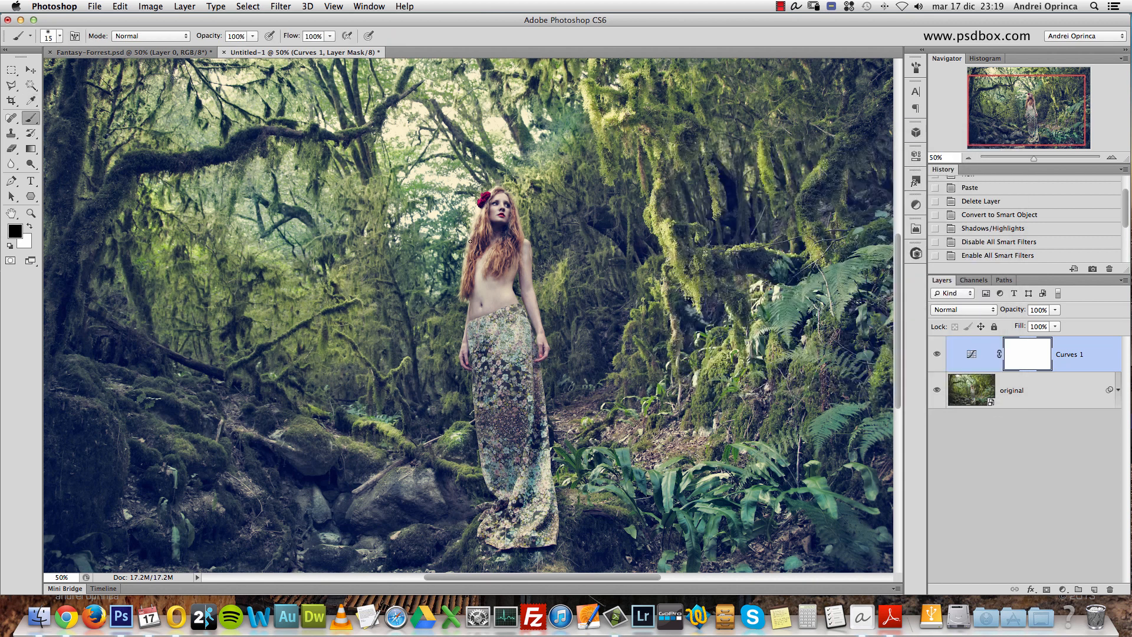
{"action": "key", "text": "super+space"}
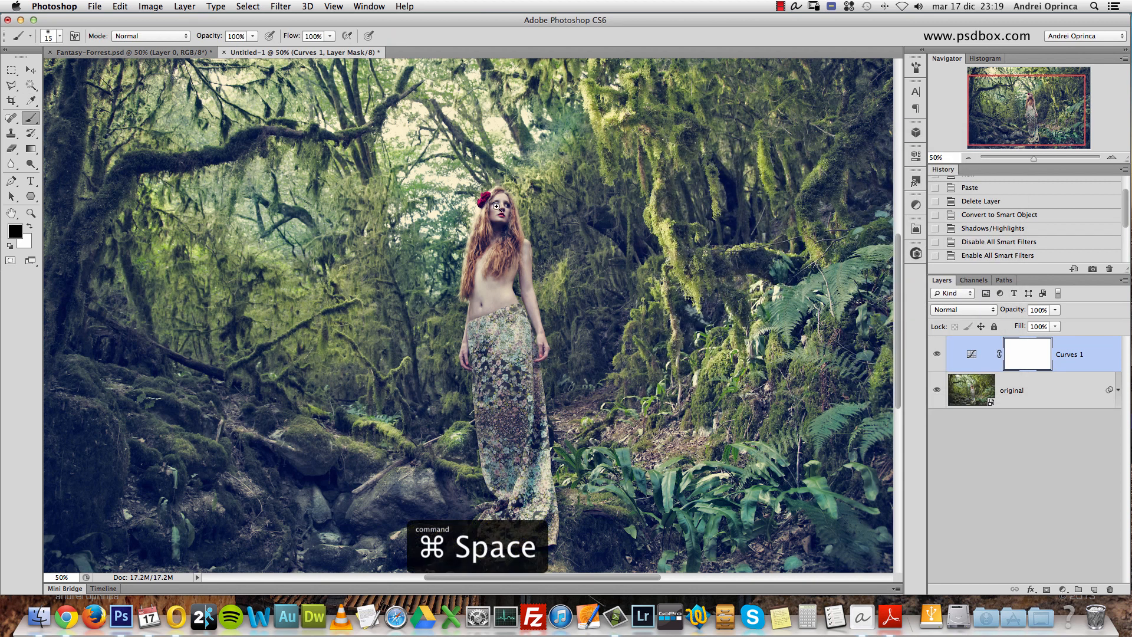
{"action": "left_click", "coordinate": [499, 209], "text": "super"}
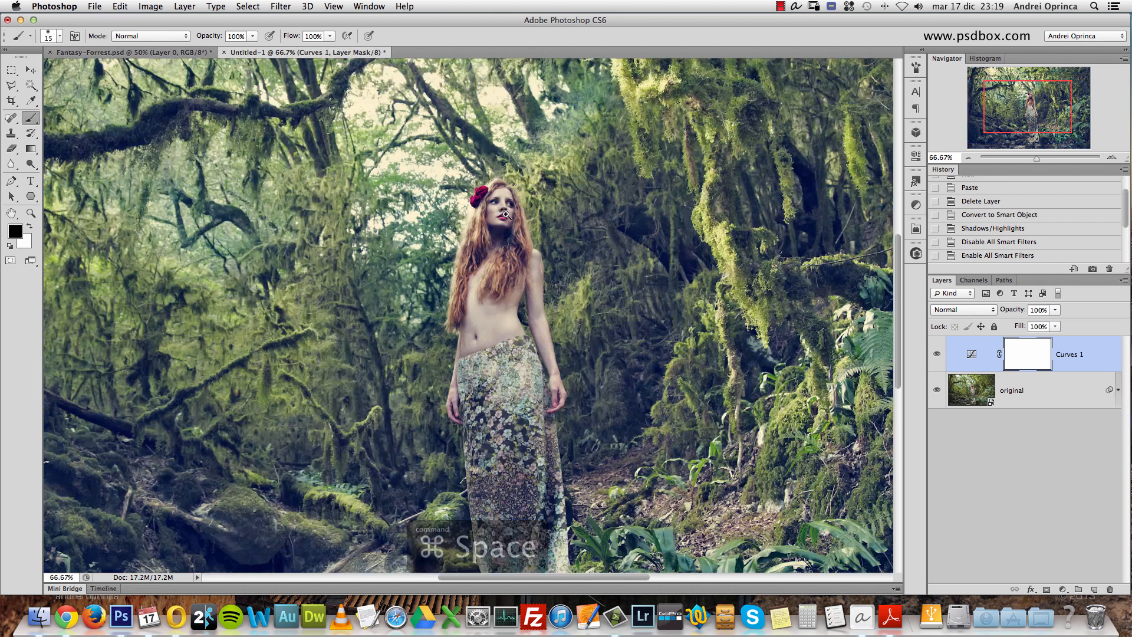
{"action": "double_click", "coordinate": [1029, 359]}
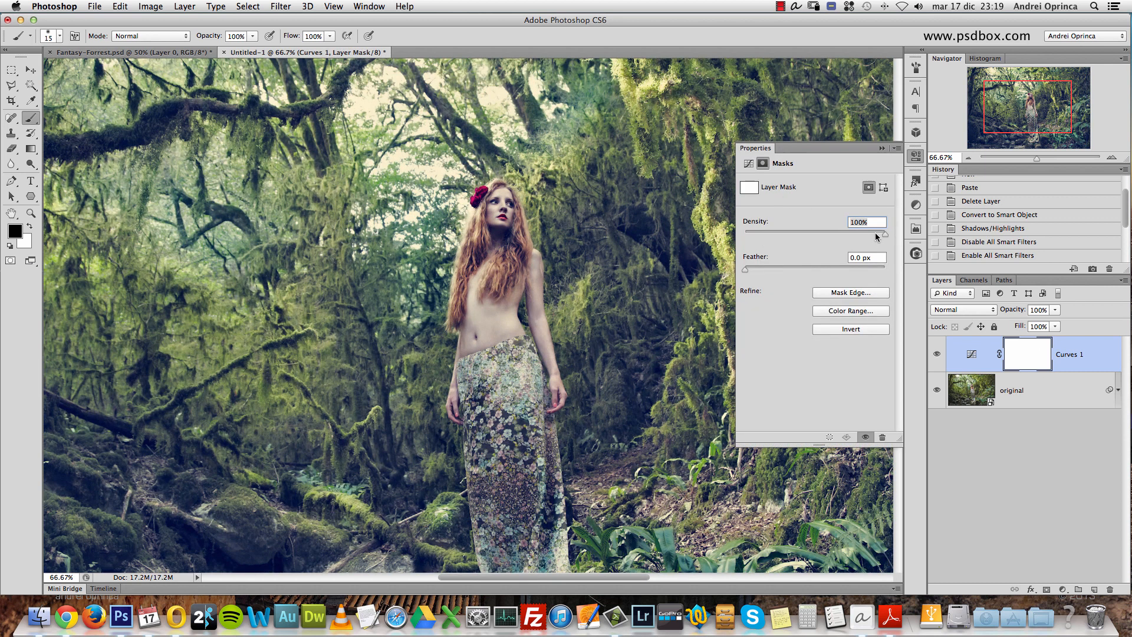
{"action": "left_click", "coordinate": [882, 148]}
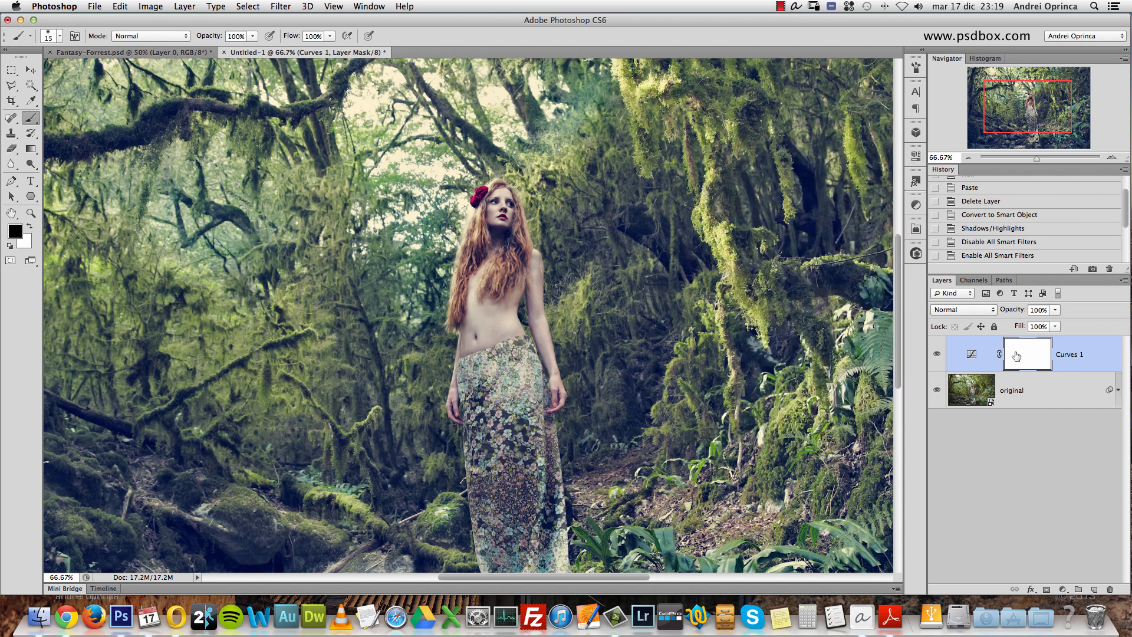
{"action": "left_click", "coordinate": [17, 236]}
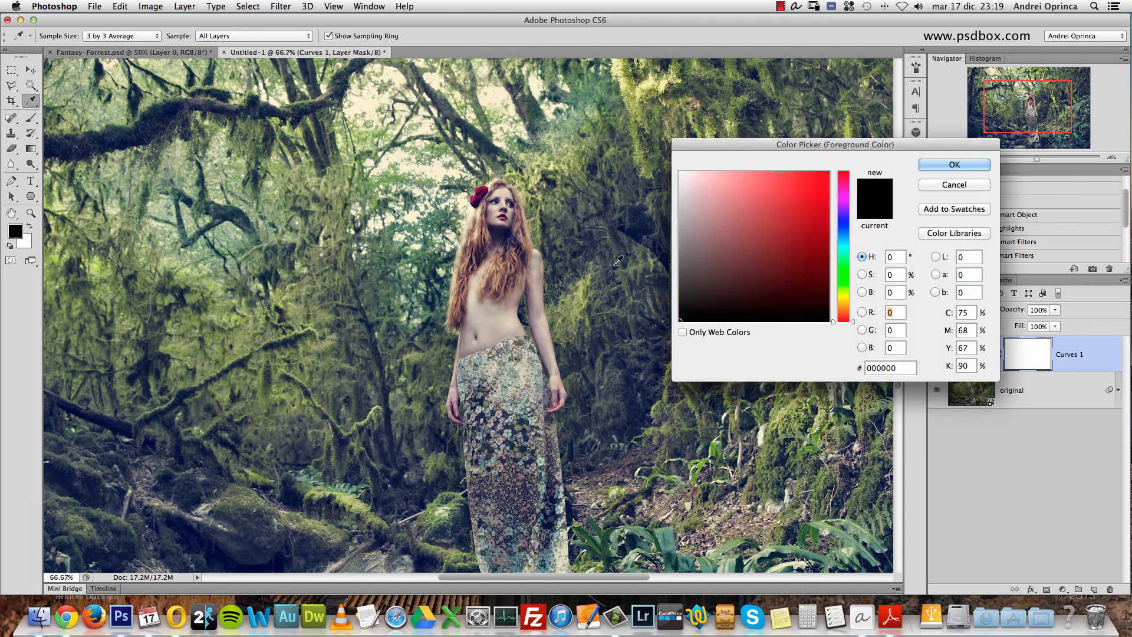
{"action": "left_click", "coordinate": [937, 184]}
- Set up a 15 px brush with 30% hardness for masking around the woman's head
{"action": "key", "text": "super+space"}
{"action": "left_click", "coordinate": [451, 196]}
{"action": "left_click", "coordinate": [536, 221]}
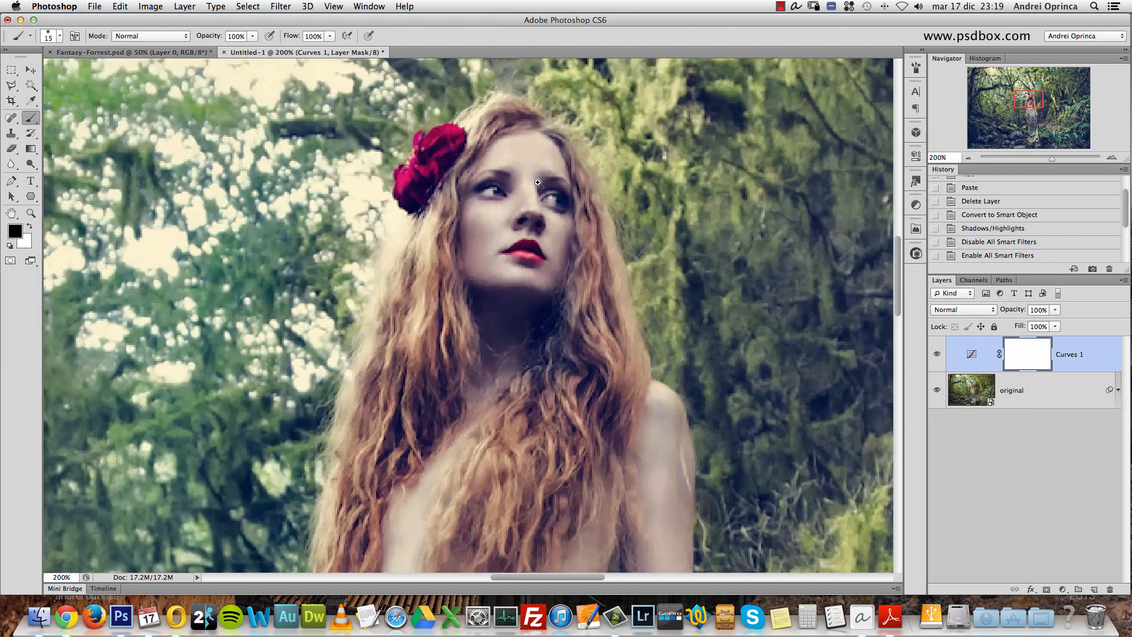
{"action": "left_click", "coordinate": [532, 198]}
{"action": "left_click_drag", "start_coordinate": [525, 177], "coordinate": [554, 205]}
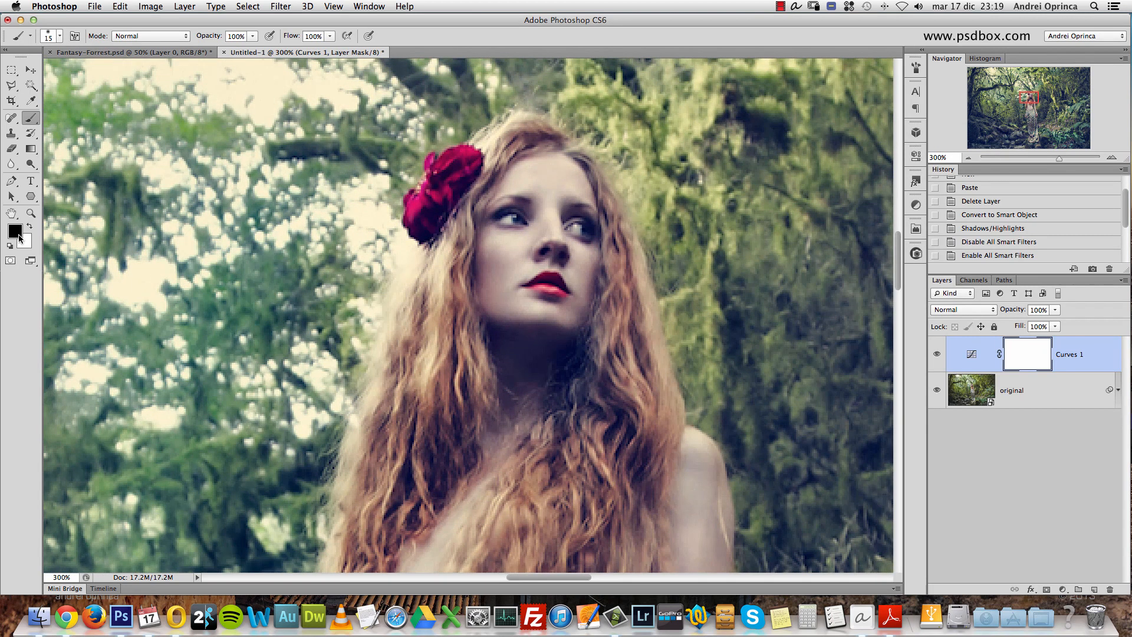
{"action": "right_click", "coordinate": [494, 175]}
{"action": "left_click_drag", "start_coordinate": [528, 229], "coordinate": [560, 230]}
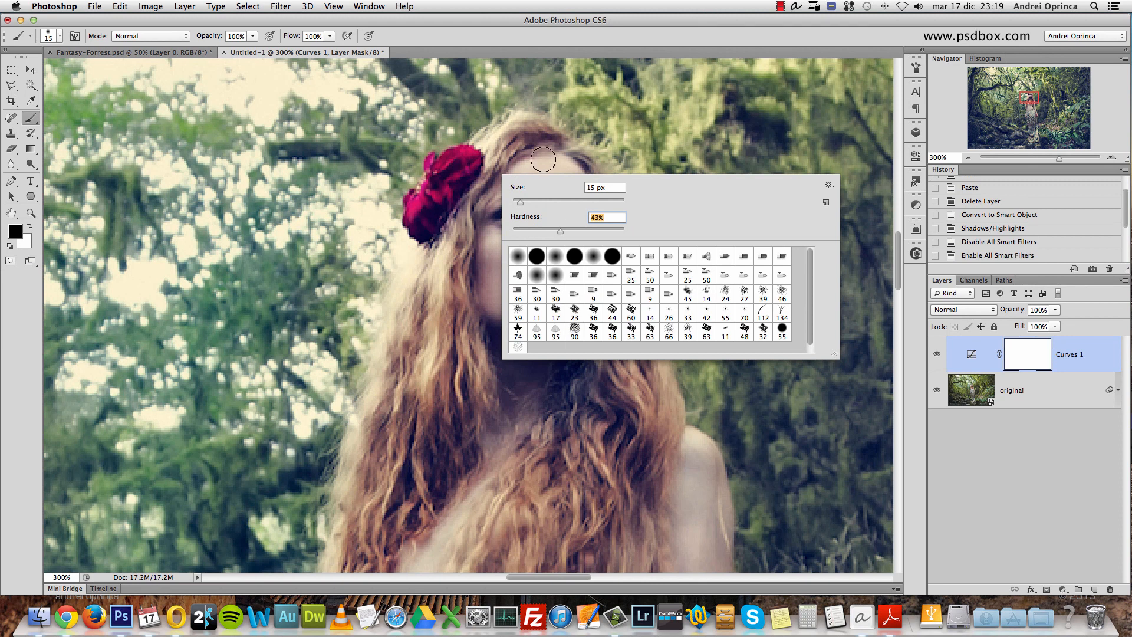
{"action": "key", "text": "Return"}
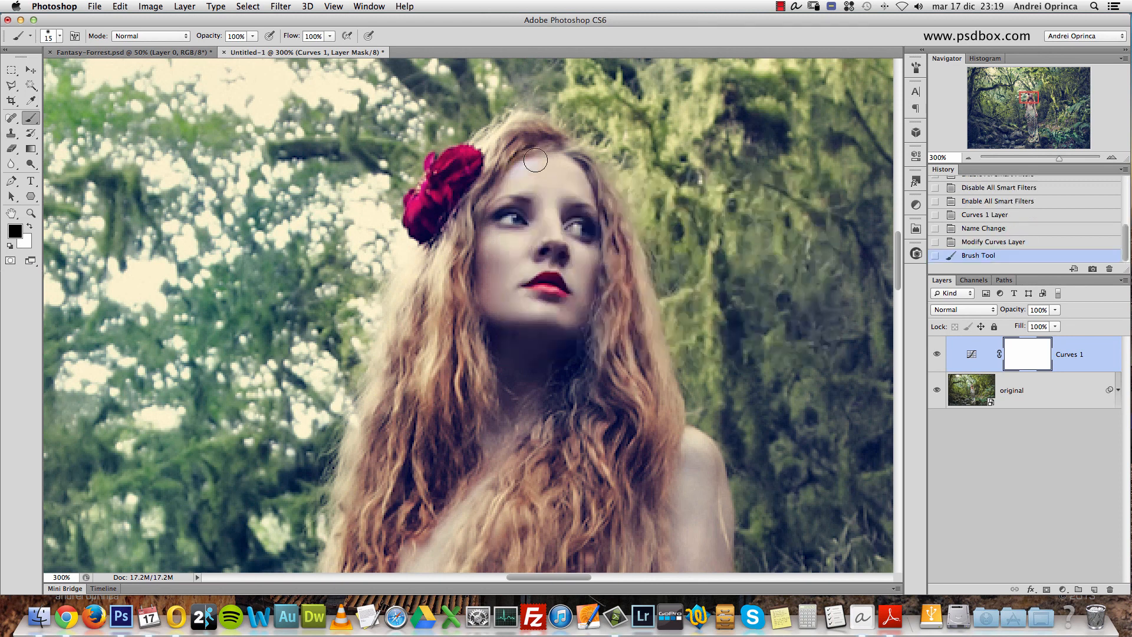
{"action": "left_click", "coordinate": [916, 67]}
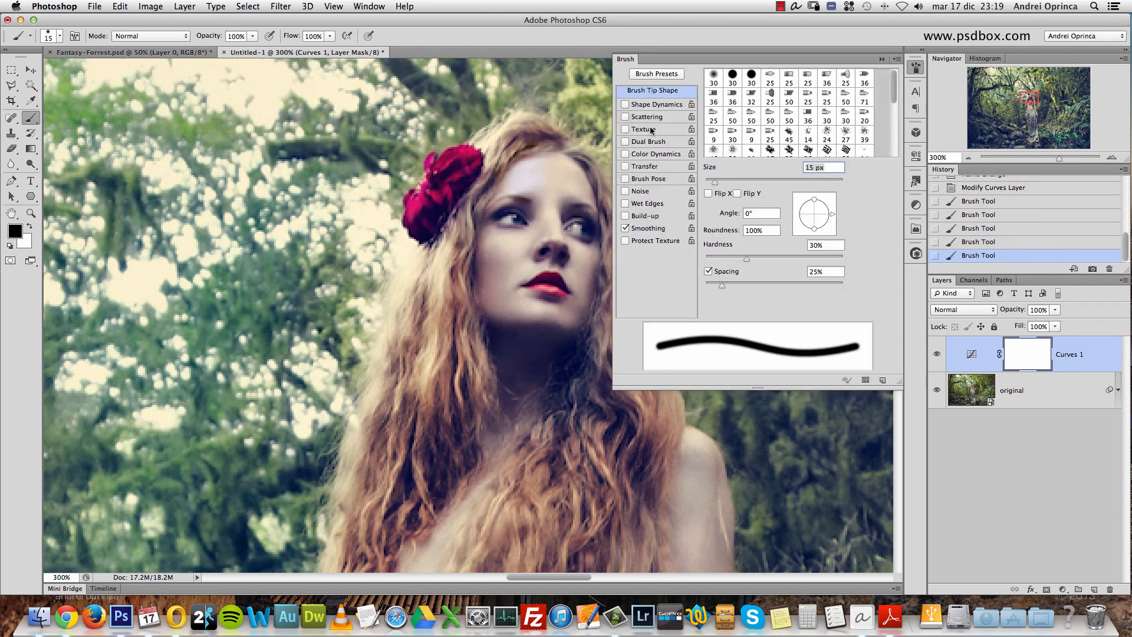
{"action": "left_click", "coordinate": [915, 68]}
- Paint black on the Curves 1 mask over the woman's hair, face and torso, enlarging the brush to 90 px
{"action": "left_click_drag", "start_coordinate": [496, 141], "coordinate": [491, 162]}
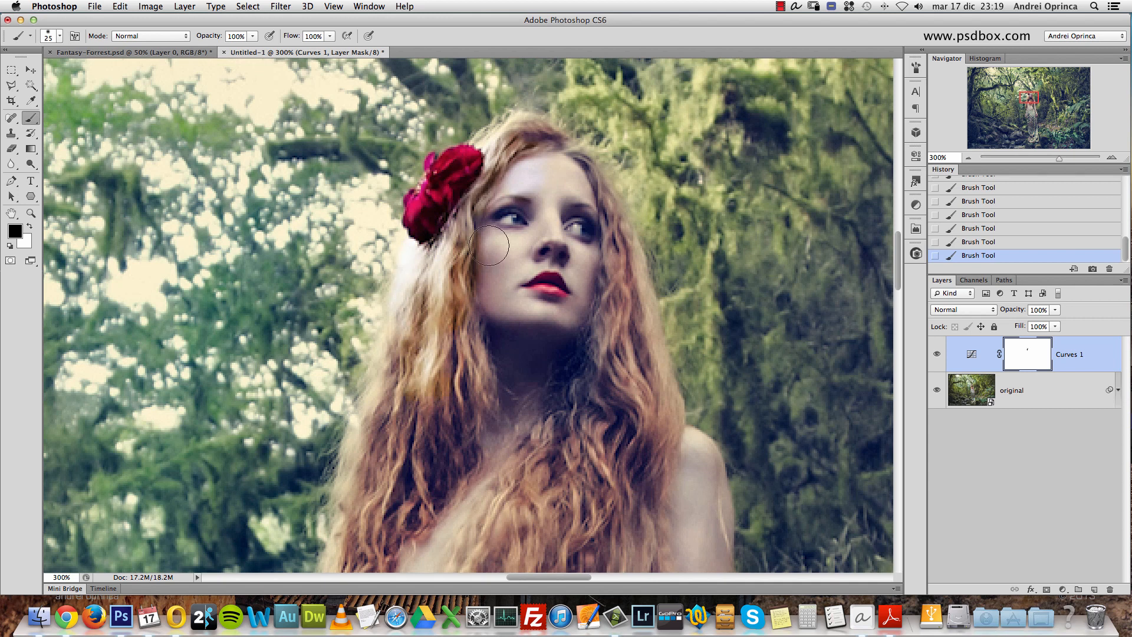
{"action": "left_click", "coordinate": [514, 241], "text": "alt"}
{"action": "left_click", "coordinate": [515, 241], "text": "alt"}
{"action": "key", "text": "bracketright"}
{"action": "key", "text": "bracketright"}
{"action": "key", "text": "bracketright"}
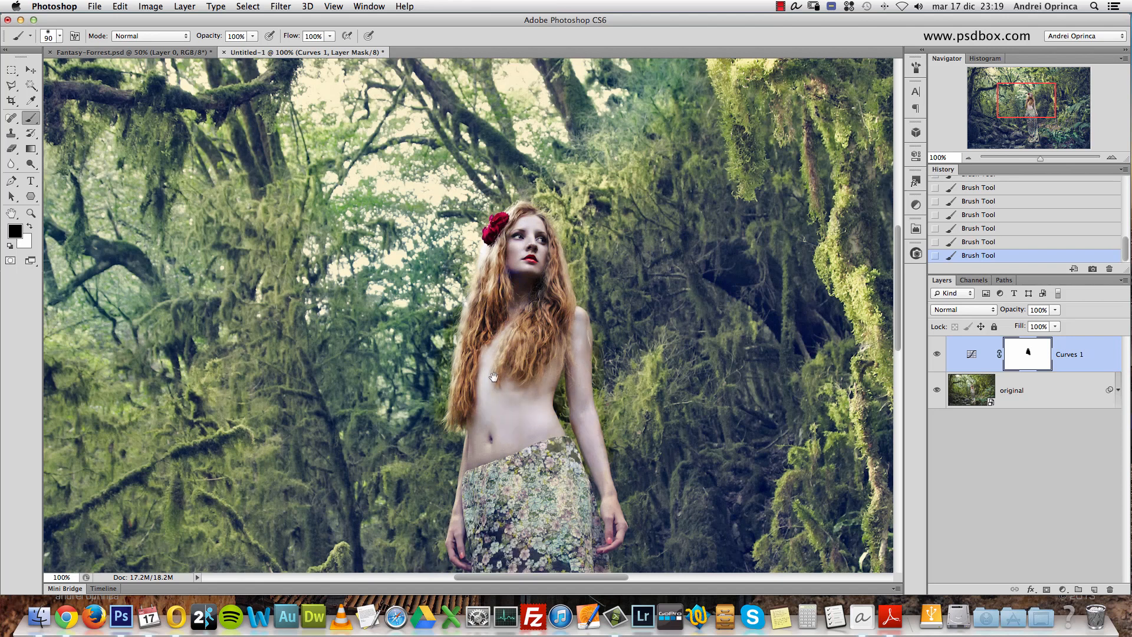
{"action": "scroll", "coordinate": [476, 412], "scroll_direction": "down", "scroll_amount": 5}
{"action": "mouse_move", "coordinate": [486, 288]}
{"action": "left_mouse_down"}
{"action": "mouse_move", "coordinate": [489, 351]}
{"action": "mouse_move", "coordinate": [547, 319]}
{"action": "mouse_move", "coordinate": [581, 360]}
{"action": "mouse_move", "coordinate": [646, 339]}
{"action": "left_mouse_up"}
{"action": "left_click", "coordinate": [15, 264]}
{"action": "double_click", "coordinate": [16, 264]}
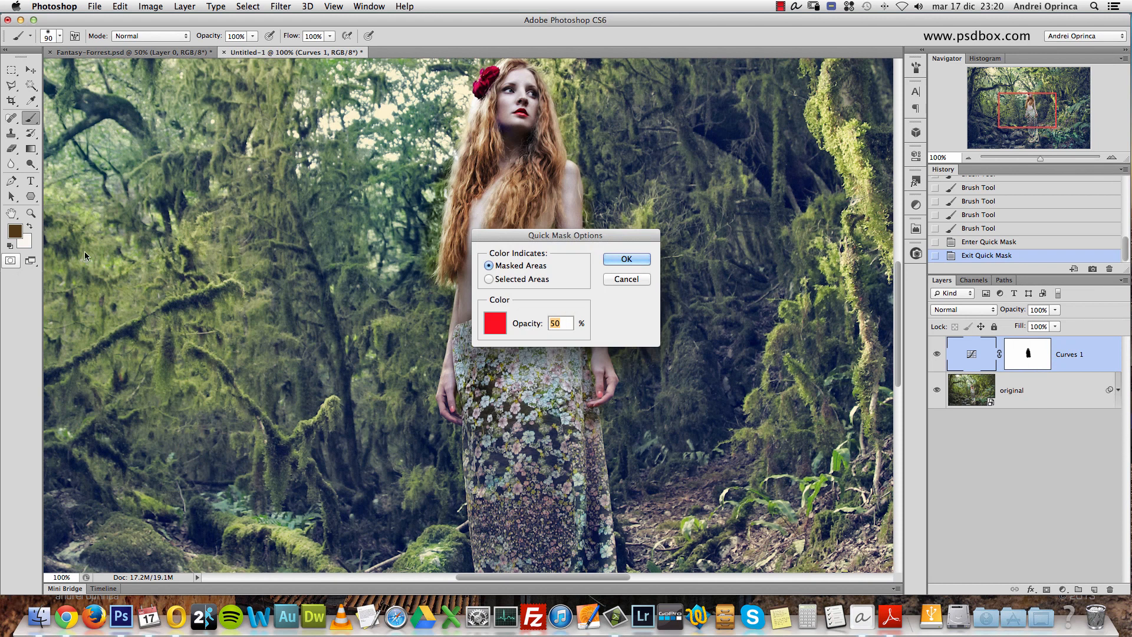
{"action": "left_click", "coordinate": [622, 260]}
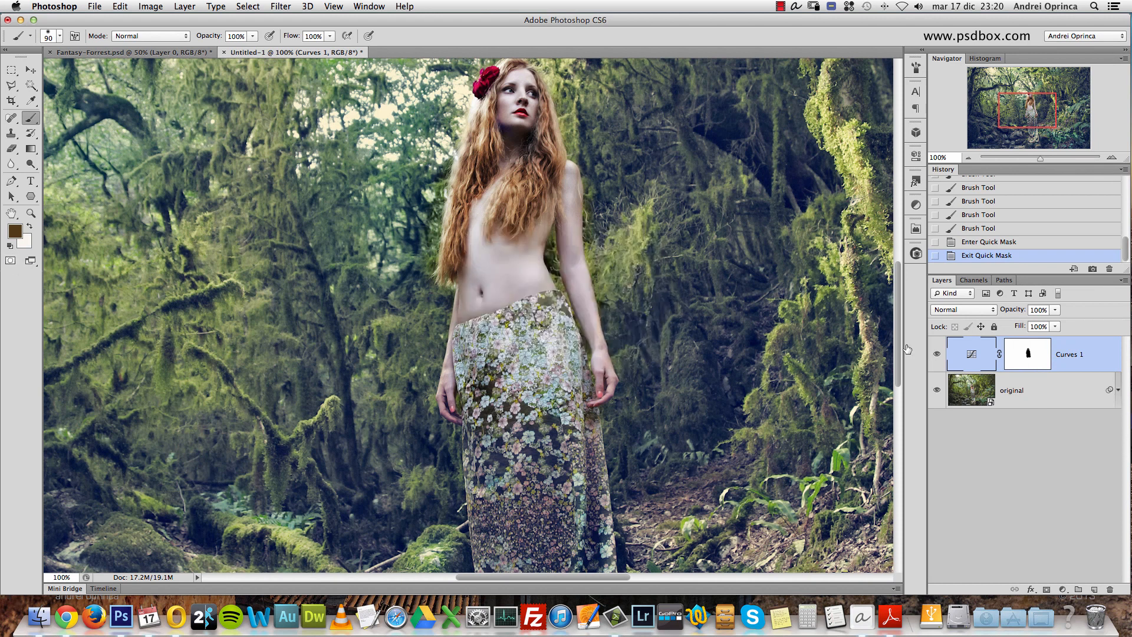
- Paint black on the Curves 1 mask over the floral skirt down to its hem with the 90 px brush
{"action": "left_click", "coordinate": [1050, 358]}
{"action": "key", "text": "Escape"}
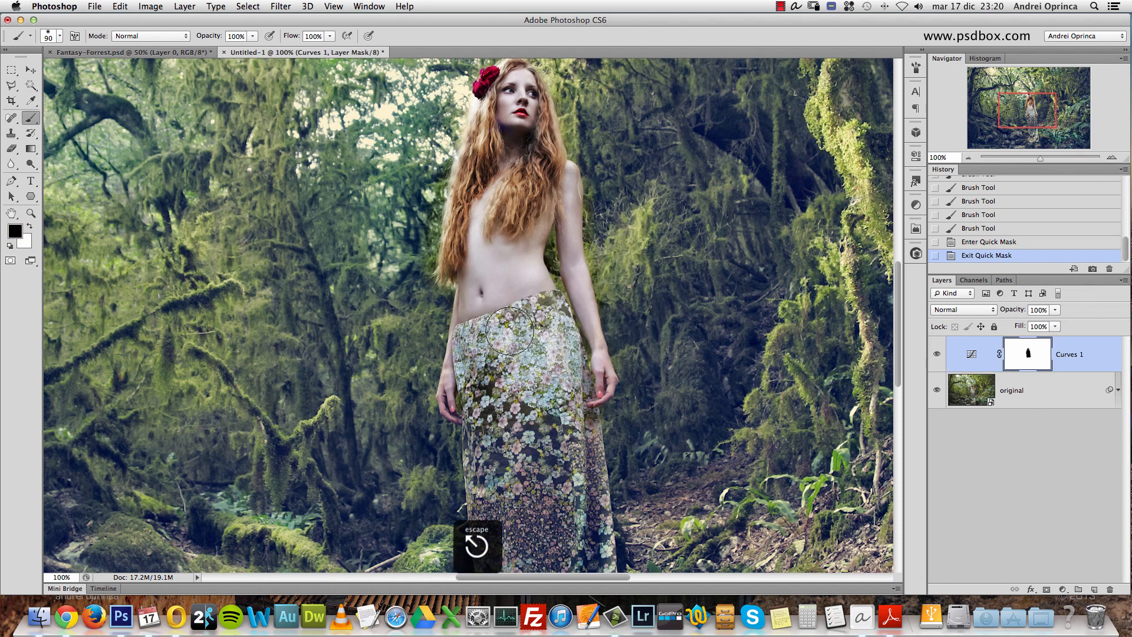
{"action": "mouse_move", "coordinate": [548, 358]}
{"action": "left_mouse_down"}
{"action": "mouse_move", "coordinate": [556, 374]}
{"action": "mouse_move", "coordinate": [531, 389]}
{"action": "mouse_move", "coordinate": [469, 339]}
{"action": "mouse_move", "coordinate": [484, 408]}
{"action": "left_mouse_up"}
{"action": "key", "text": "space"}
{"action": "left_click_drag", "start_coordinate": [523, 446], "coordinate": [506, 320]}
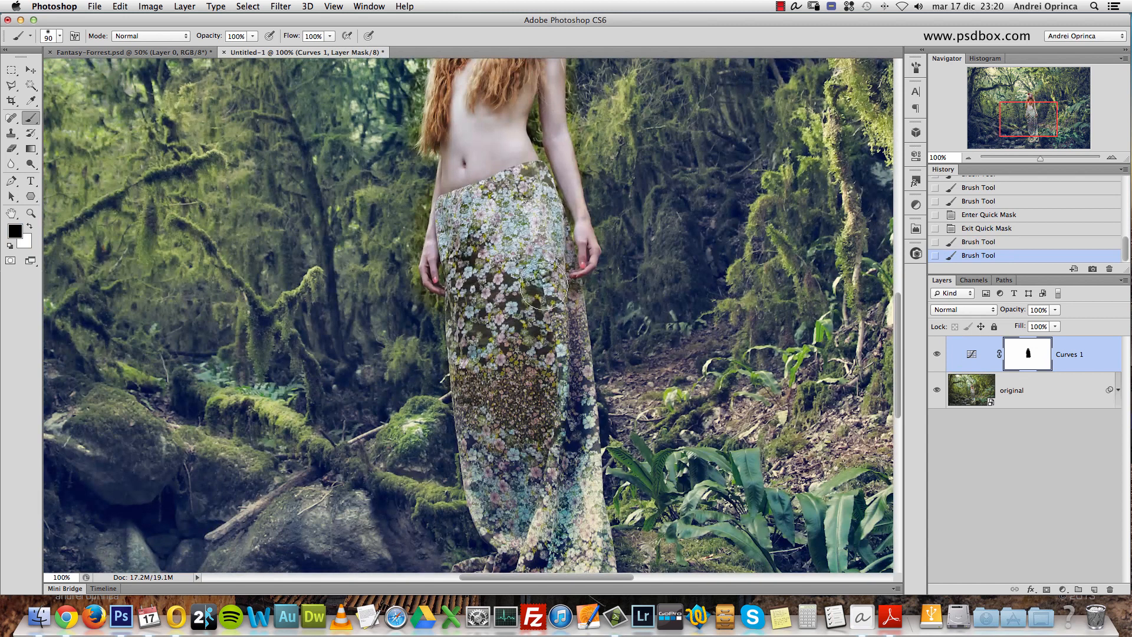
{"action": "mouse_move", "coordinate": [573, 277]}
{"action": "left_mouse_down"}
{"action": "mouse_move", "coordinate": [587, 370]}
{"action": "mouse_move", "coordinate": [560, 407]}
{"action": "left_mouse_up"}
{"action": "key", "text": "space"}
{"action": "left_click_drag", "start_coordinate": [559, 413], "coordinate": [519, 257]}
{"action": "left_click_drag", "start_coordinate": [538, 430], "coordinate": [532, 437]}
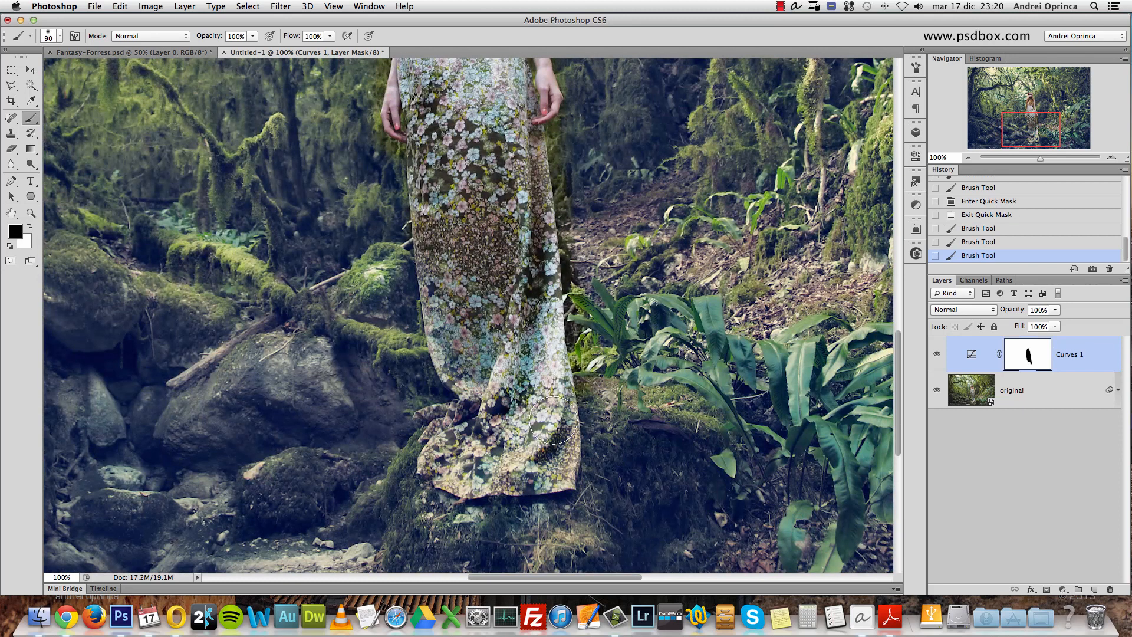
{"action": "mouse_move", "coordinate": [453, 406]}
{"action": "left_mouse_down"}
{"action": "mouse_move", "coordinate": [459, 326]}
{"action": "mouse_move", "coordinate": [421, 323]}
{"action": "left_mouse_up"}
{"action": "mouse_move", "coordinate": [561, 469]}
{"action": "left_mouse_down"}
{"action": "mouse_move", "coordinate": [457, 489]}
{"action": "mouse_move", "coordinate": [421, 326]}
{"action": "mouse_move", "coordinate": [540, 481]}
{"action": "left_mouse_up"}
{"action": "left_click_drag", "start_coordinate": [565, 267], "coordinate": [564, 266]}
- Set the Curves 1 layer's blend mode to Multiply
{"action": "left_click", "coordinate": [1076, 354]}
{"action": "left_click", "coordinate": [964, 309]}
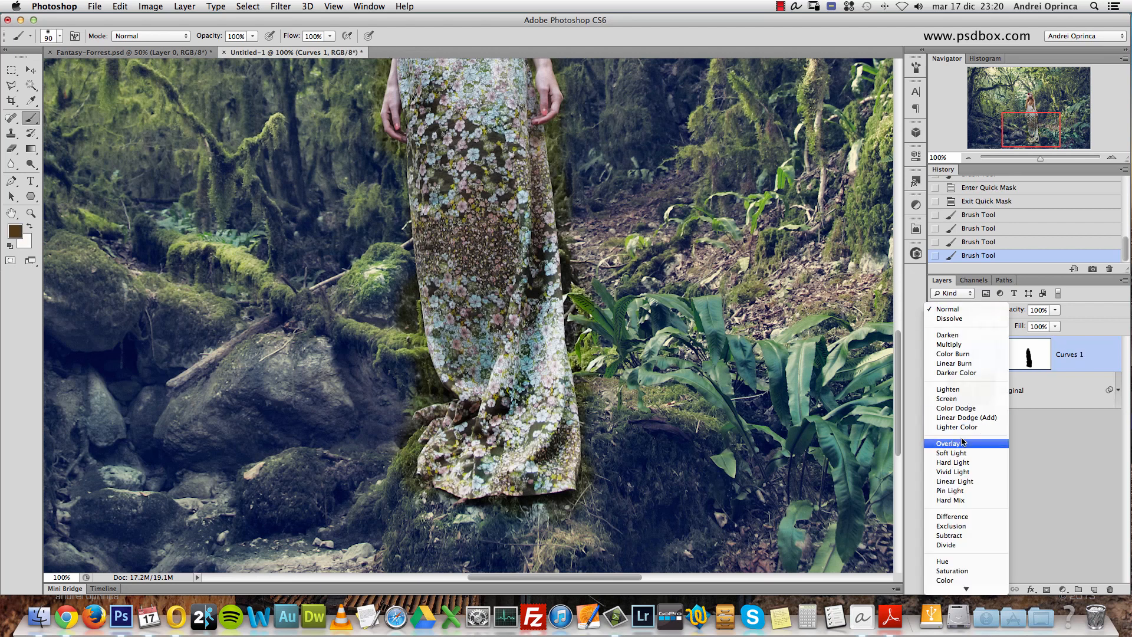
{"action": "left_click", "coordinate": [956, 344]}
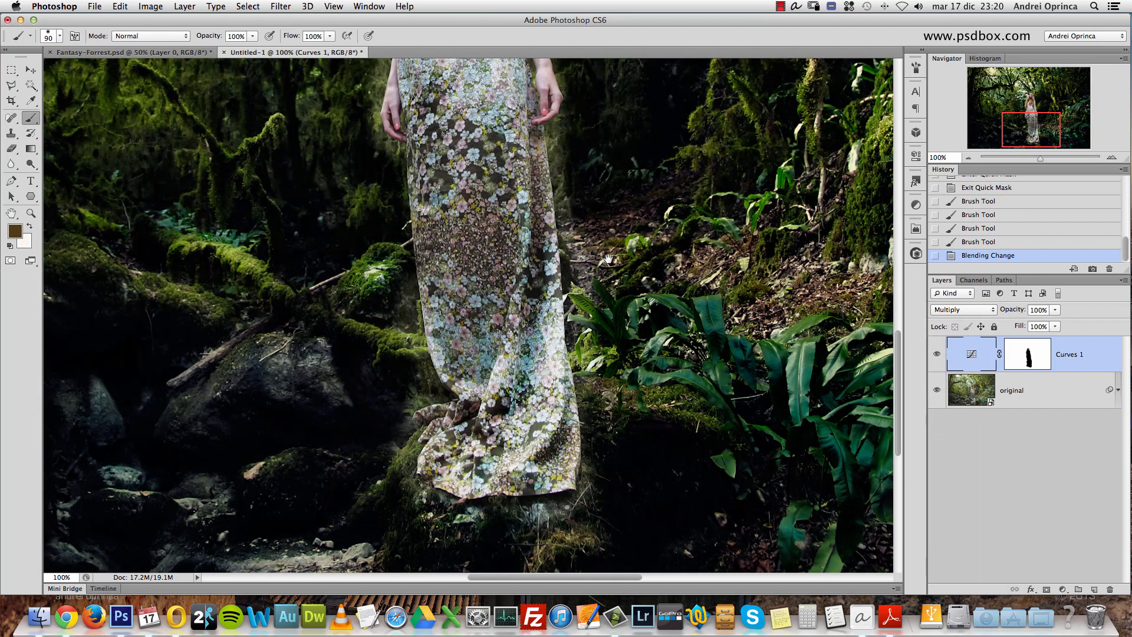
- Touch up the Curves 1 mask with black over the woman's hair and upper body
{"action": "left_click_drag", "start_coordinate": [563, 214], "coordinate": [589, 384]}
{"action": "left_click_drag", "start_coordinate": [540, 85], "coordinate": [567, 263]}
{"action": "left_click", "coordinate": [549, 196]}
{"action": "left_click", "coordinate": [654, 210]}
{"action": "left_click", "coordinate": [1029, 355]}
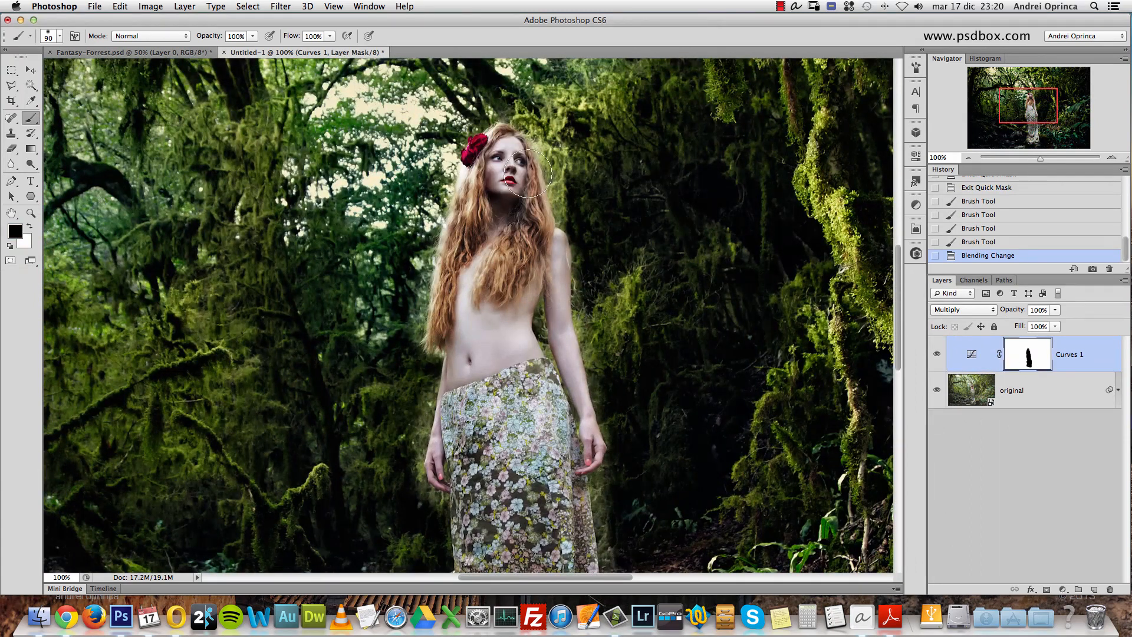
{"action": "left_click_drag", "start_coordinate": [470, 281], "coordinate": [506, 239]}
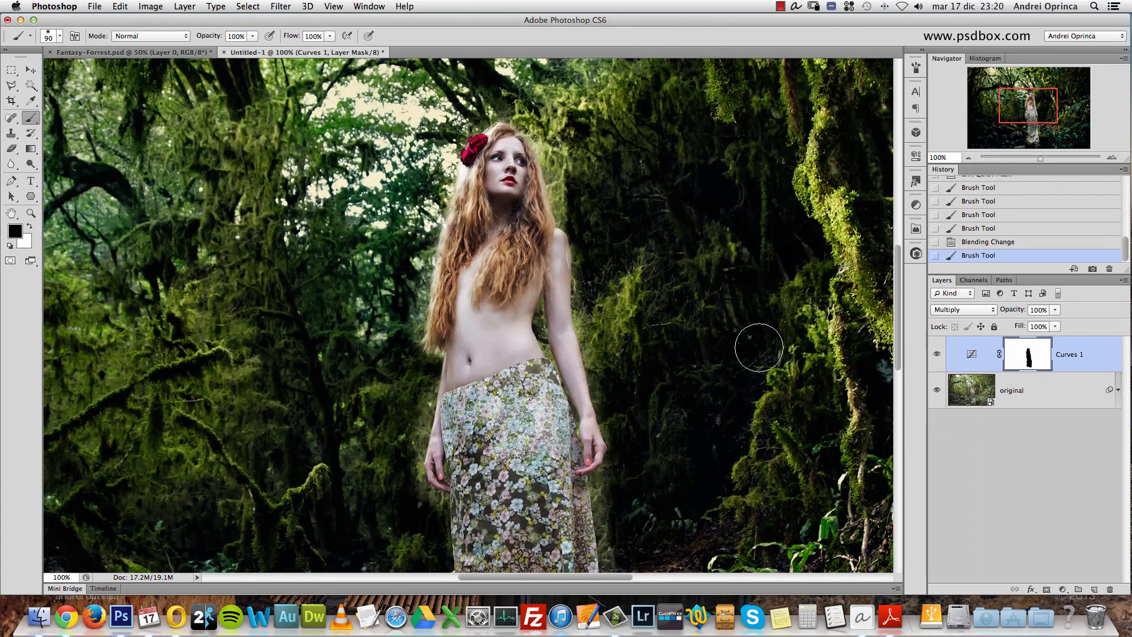
{"action": "left_click", "coordinate": [515, 258], "text": "alt"}
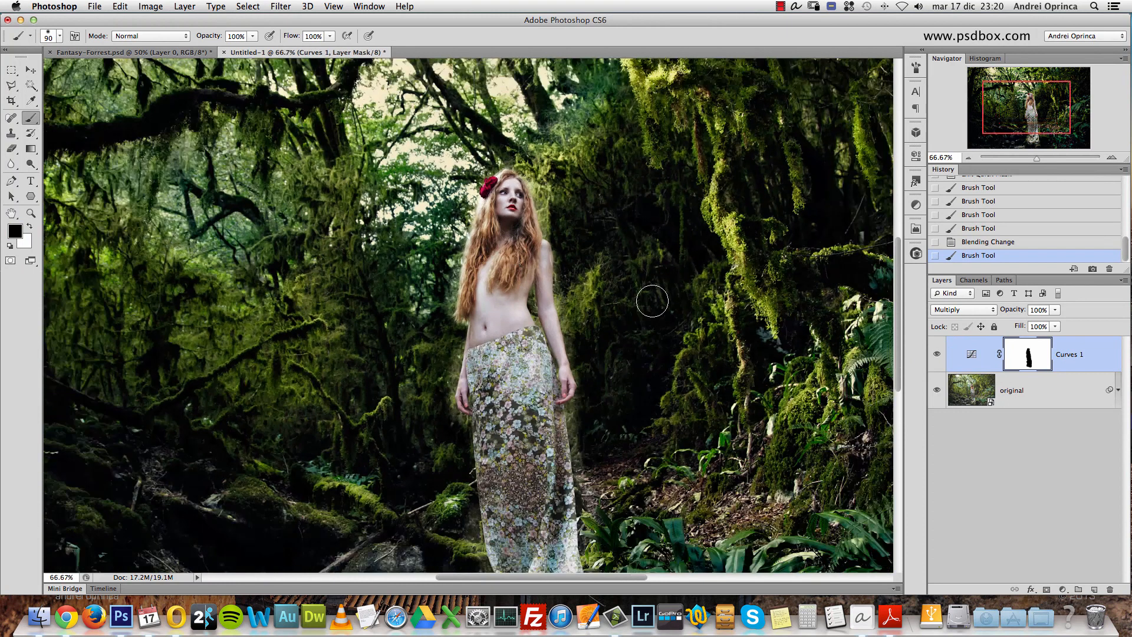
- Display the Curves 1 mask alone, fill the notches along the figure's left silhouette with black, and return to the image view
{"action": "left_click", "coordinate": [1032, 357], "text": "alt"}
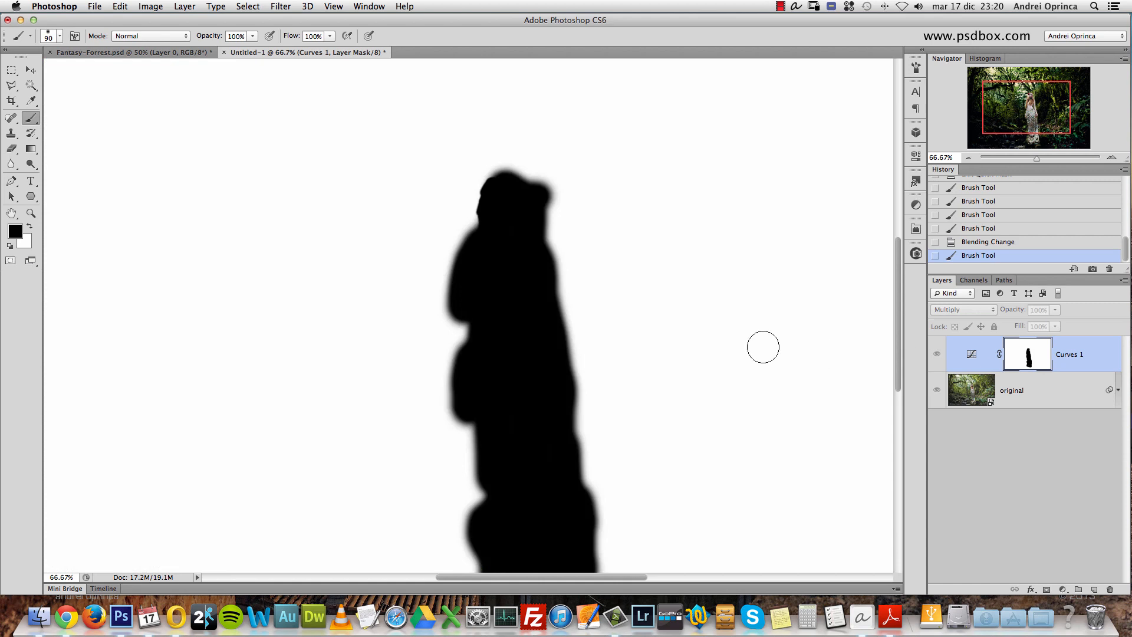
{"action": "left_click_drag", "start_coordinate": [675, 339], "coordinate": [657, 229]}
{"action": "left_click_drag", "start_coordinate": [521, 492], "coordinate": [501, 501]}
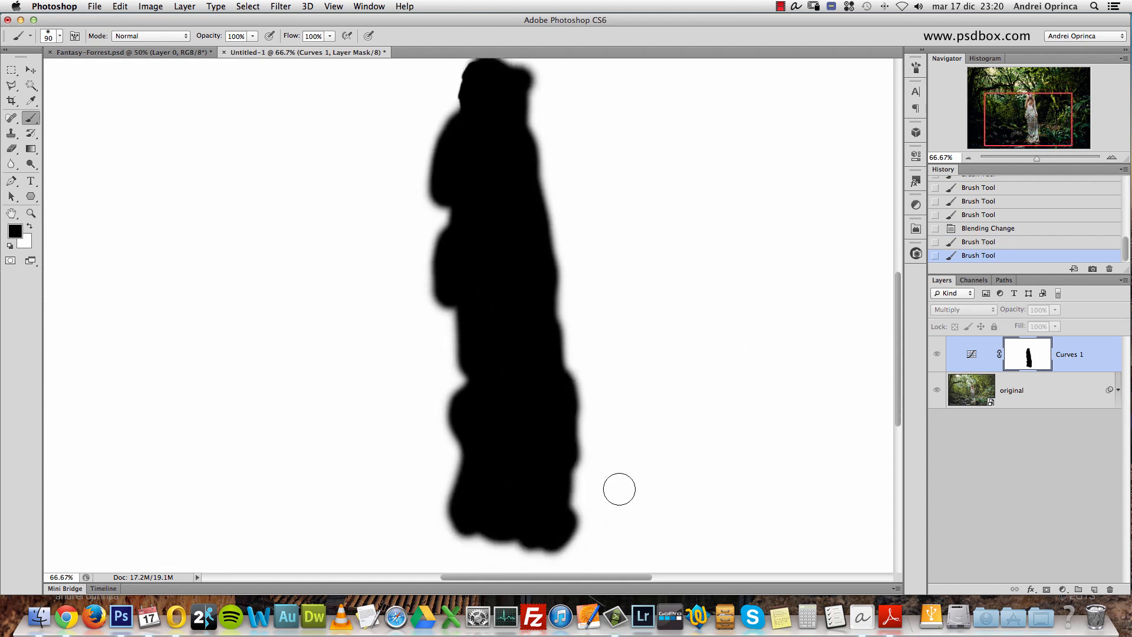
{"action": "left_click_drag", "start_coordinate": [452, 191], "coordinate": [478, 440]}
{"action": "left_click_drag", "start_coordinate": [457, 307], "coordinate": [484, 427]}
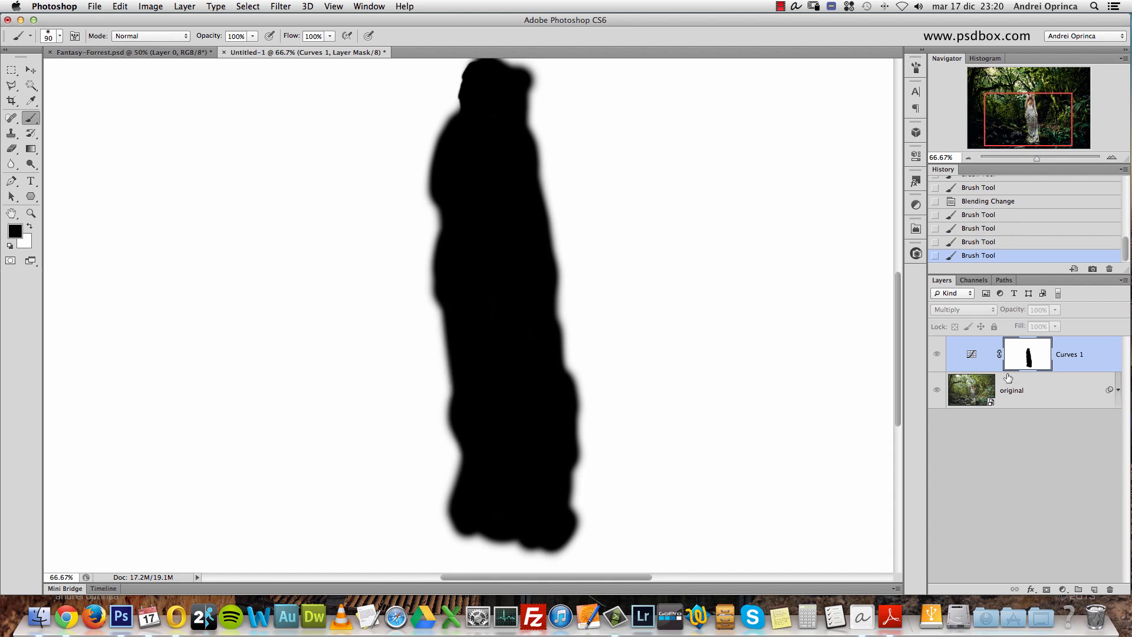
{"action": "left_click", "coordinate": [1027, 354], "text": "alt"}
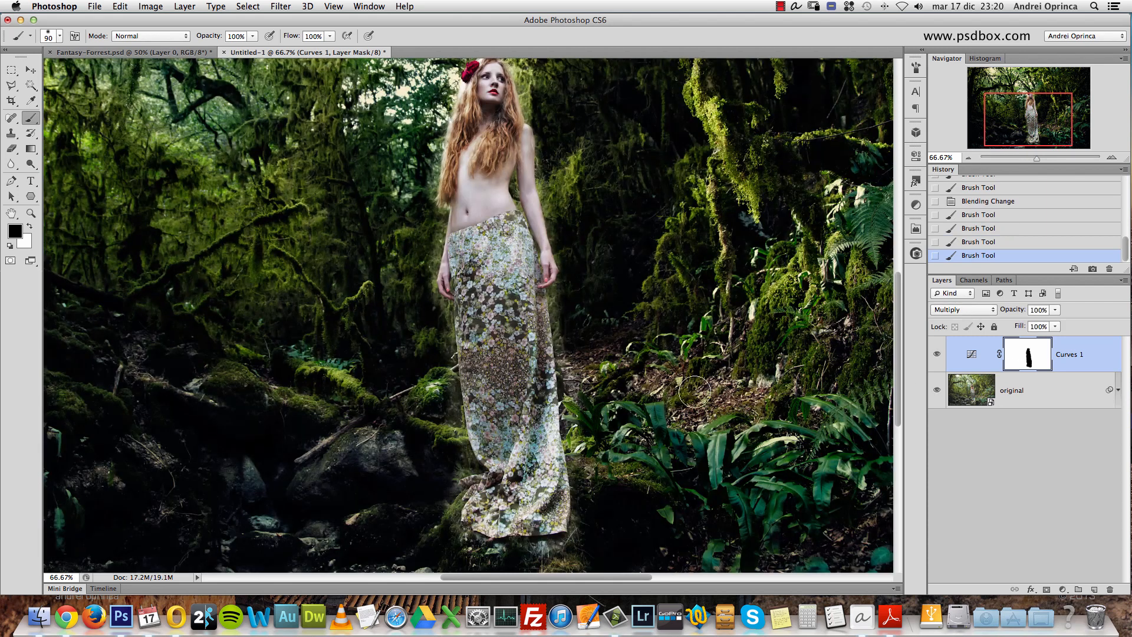
- Reduce the brush to 20 px with softer hardness and paint black on the mask along the right side of the skirt hem
{"action": "left_click", "coordinate": [583, 507], "text": "super"}
{"action": "left_click", "coordinate": [582, 508], "text": "super"}
{"action": "left_click_drag", "start_coordinate": [572, 505], "coordinate": [620, 320]}
{"action": "key", "text": "bracketleft"}
{"action": "key", "text": "bracketleft"}
{"action": "key", "text": "bracketleft"}
{"action": "key", "text": "bracketleft"}
{"action": "key", "text": "bracketleft"}
{"action": "key", "text": "bracketleft"}
{"action": "key", "text": "bracketleft"}
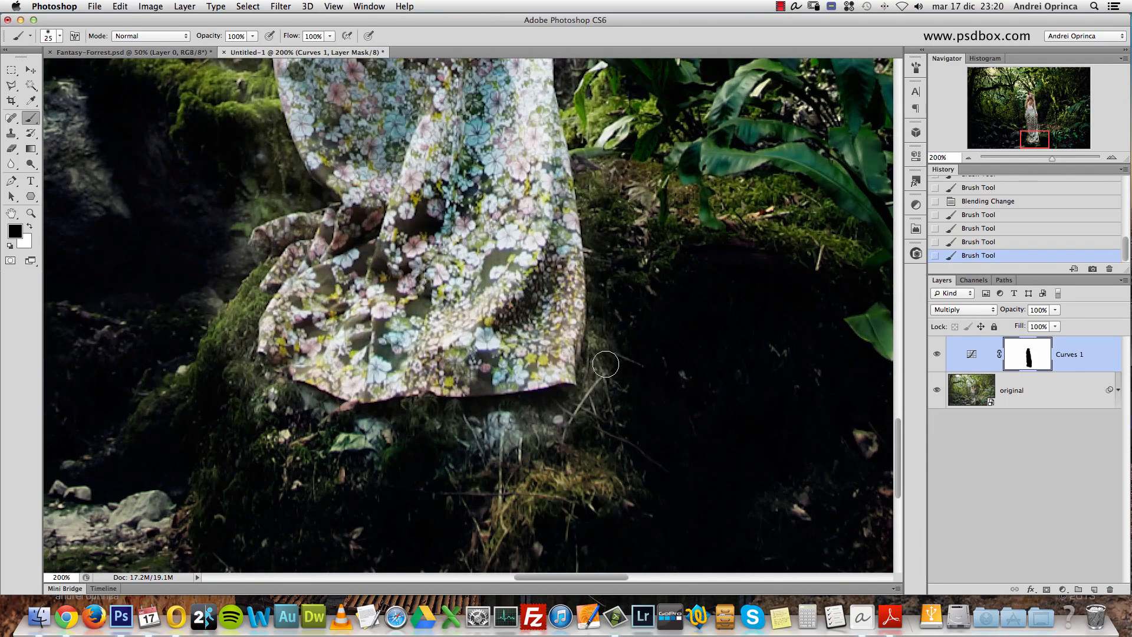
{"action": "right_click", "coordinate": [623, 289]}
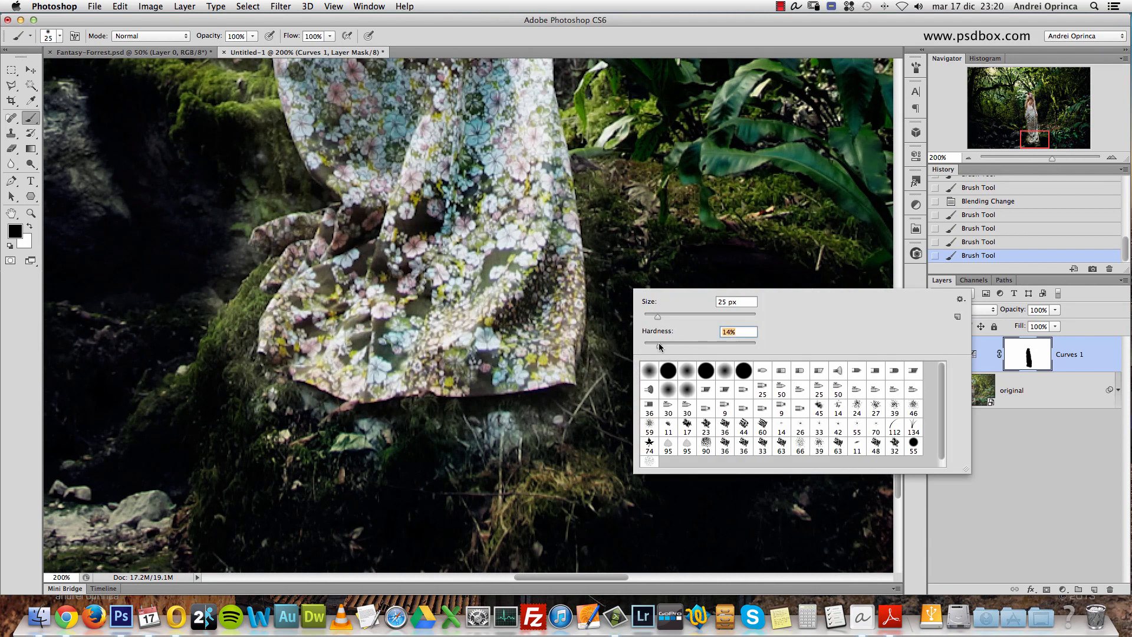
{"action": "left_click", "coordinate": [653, 315]}
{"action": "left_click_drag", "start_coordinate": [611, 332], "coordinate": [608, 373]}
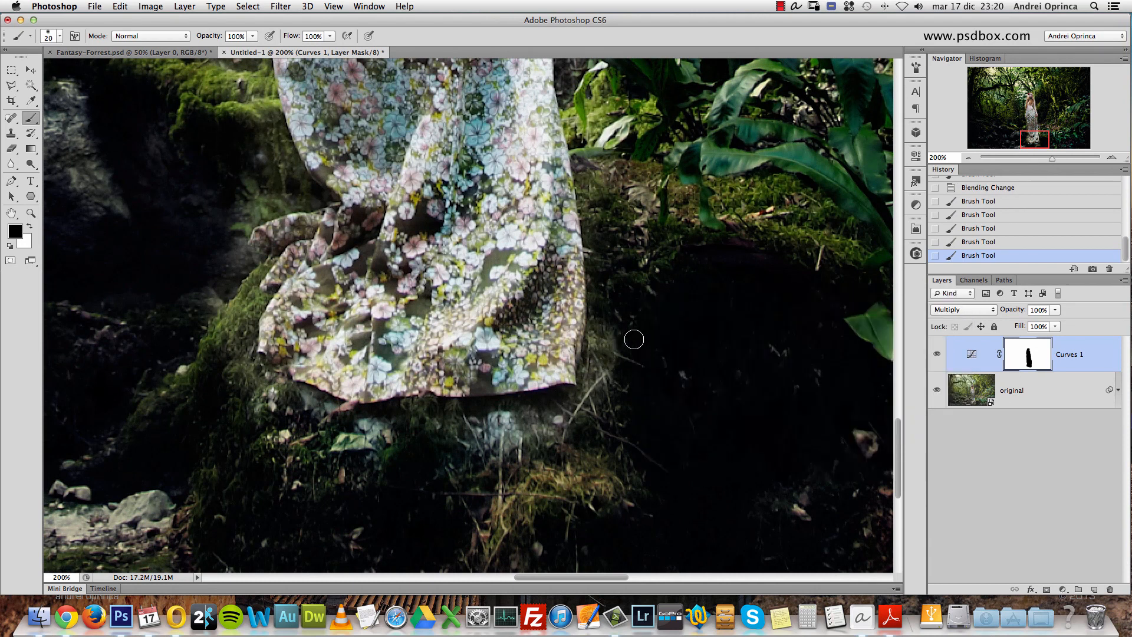
- Paint white on the mask with a 50 px brush around the skirt hem to restore the darkening on the ground
{"action": "key", "text": "bracketright"}
{"action": "key", "text": "x"}
{"action": "left_click_drag", "start_coordinate": [609, 324], "coordinate": [624, 318]}
{"action": "mouse_move", "coordinate": [581, 428]}
{"action": "left_mouse_down"}
{"action": "mouse_move", "coordinate": [540, 443]}
{"action": "mouse_move", "coordinate": [493, 433]}
{"action": "mouse_move", "coordinate": [533, 421]}
{"action": "mouse_move", "coordinate": [377, 434]}
{"action": "mouse_move", "coordinate": [400, 445]}
{"action": "mouse_move", "coordinate": [317, 430]}
{"action": "mouse_move", "coordinate": [245, 392]}
{"action": "mouse_move", "coordinate": [223, 351]}
{"action": "mouse_move", "coordinate": [235, 294]}
{"action": "left_mouse_up"}
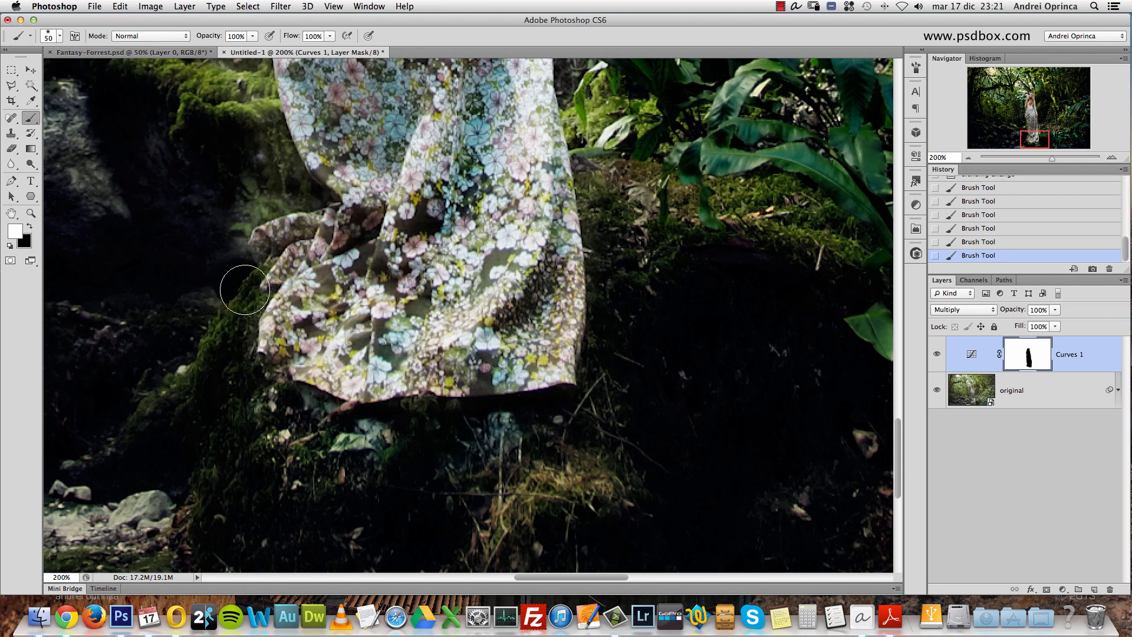
- Reduce the brush to 35 px and paint white on the mask along the left side of the skirt near its hem
{"action": "key", "text": "space"}
{"action": "left_click_drag", "start_coordinate": [239, 252], "coordinate": [422, 348]}
{"action": "key", "text": "bracketleft"}
{"action": "key", "text": "bracketleft"}
{"action": "key", "text": "bracketleft"}
{"action": "mouse_move", "coordinate": [432, 224]}
{"action": "left_mouse_down"}
{"action": "mouse_move", "coordinate": [486, 288]}
{"action": "mouse_move", "coordinate": [413, 307]}
{"action": "mouse_move", "coordinate": [459, 291]}
{"action": "mouse_move", "coordinate": [413, 316]}
{"action": "mouse_move", "coordinate": [405, 417]}
{"action": "left_mouse_up"}
{"action": "right_click", "coordinate": [581, 281]}
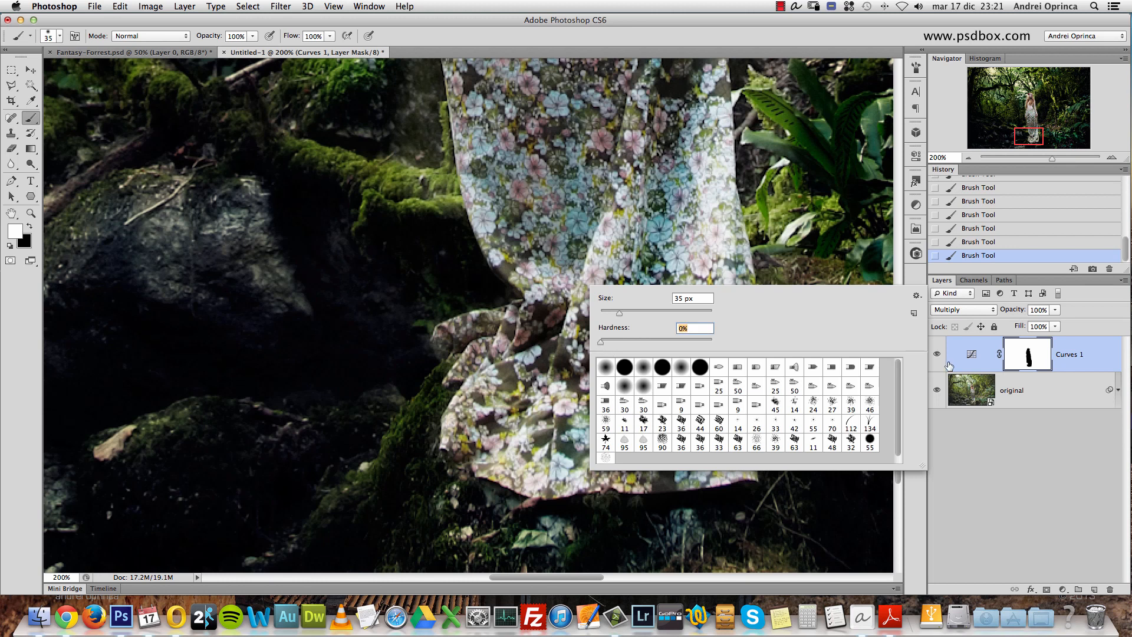
{"action": "left_click", "coordinate": [1036, 362]}
- Paint white on the Curves 1 mask along the skirt's left edge, from the hem up to the thigh
{"action": "key", "text": "super+space"}
{"action": "left_click", "coordinate": [446, 171], "text": "super"}
{"action": "mouse_move", "coordinate": [369, 175]}
{"action": "left_mouse_down"}
{"action": "mouse_move", "coordinate": [404, 136]}
{"action": "mouse_move", "coordinate": [435, 241]}
{"action": "mouse_move", "coordinate": [430, 186]}
{"action": "left_mouse_up"}
{"action": "left_click_drag", "start_coordinate": [425, 248], "coordinate": [496, 430]}
{"action": "mouse_move", "coordinate": [490, 301]}
{"action": "left_mouse_down"}
{"action": "mouse_move", "coordinate": [468, 145]}
{"action": "mouse_move", "coordinate": [462, 188]}
{"action": "mouse_move", "coordinate": [422, 217]}
{"action": "mouse_move", "coordinate": [388, 208]}
{"action": "mouse_move", "coordinate": [468, 162]}
{"action": "mouse_move", "coordinate": [482, 269]}
{"action": "mouse_move", "coordinate": [478, 234]}
{"action": "mouse_move", "coordinate": [530, 440]}
{"action": "left_mouse_up"}
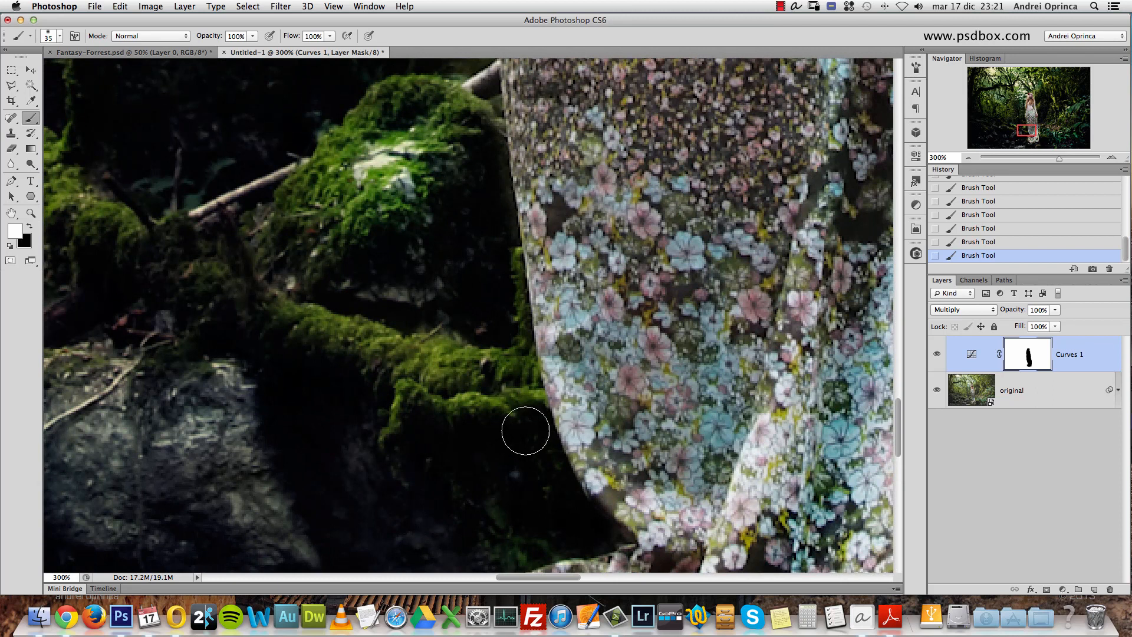
{"action": "mouse_move", "coordinate": [501, 157]}
{"action": "left_mouse_down"}
{"action": "mouse_move", "coordinate": [529, 414]}
{"action": "mouse_move", "coordinate": [488, 266]}
{"action": "mouse_move", "coordinate": [506, 397]}
{"action": "mouse_move", "coordinate": [463, 145]}
{"action": "mouse_move", "coordinate": [475, 548]}
{"action": "mouse_move", "coordinate": [482, 303]}
{"action": "left_mouse_up"}
{"action": "mouse_move", "coordinate": [493, 264]}
{"action": "left_mouse_down"}
{"action": "mouse_move", "coordinate": [506, 450]}
{"action": "mouse_move", "coordinate": [454, 266]}
{"action": "mouse_move", "coordinate": [431, 231]}
{"action": "mouse_move", "coordinate": [468, 240]}
{"action": "mouse_move", "coordinate": [412, 197]}
{"action": "mouse_move", "coordinate": [448, 205]}
{"action": "left_mouse_up"}
- Use a smaller brush to paint white on the mask around the hand on the skirt's left side
{"action": "key", "text": "super+space"}
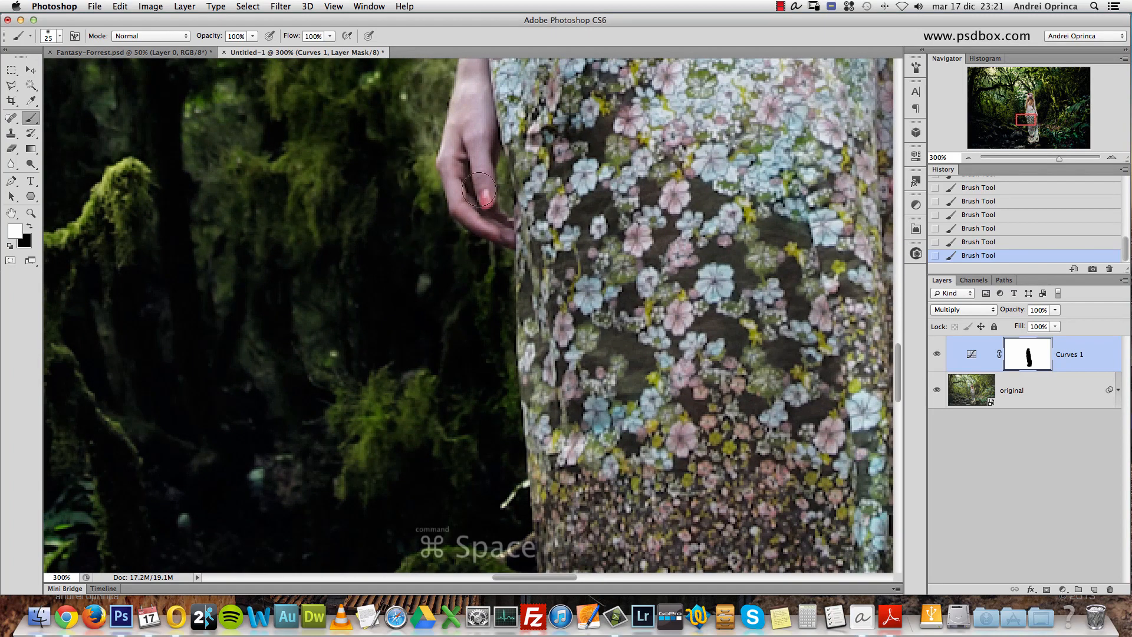
{"action": "left_click", "coordinate": [503, 156], "text": "super"}
{"action": "left_click", "coordinate": [504, 156], "text": "super"}
{"action": "key", "text": "bracketleft"}
{"action": "key", "text": "bracketleft"}
{"action": "key", "text": "bracketleft"}
{"action": "key", "text": "bracketleft"}
{"action": "left_click_drag", "start_coordinate": [499, 161], "coordinate": [512, 238]}
{"action": "left_click_drag", "start_coordinate": [438, 137], "coordinate": [529, 320]}
- Enlarge the brush to 20 px and paint white on the mask along the outer edge of the left-side forearm
{"action": "key", "text": "bracketright"}
{"action": "key", "text": "bracketright"}
{"action": "key", "text": "bracketright"}
{"action": "mouse_move", "coordinate": [458, 371]}
{"action": "left_mouse_down"}
{"action": "mouse_move", "coordinate": [458, 169]}
{"action": "mouse_move", "coordinate": [470, 321]}
{"action": "mouse_move", "coordinate": [481, 258]}
{"action": "mouse_move", "coordinate": [434, 207]}
{"action": "left_mouse_up"}
{"action": "left_click", "coordinate": [452, 222], "text": "alt"}
{"action": "left_click_drag", "start_coordinate": [484, 152], "coordinate": [480, 295]}
{"action": "mouse_move", "coordinate": [468, 356]}
{"action": "left_mouse_down"}
{"action": "mouse_move", "coordinate": [482, 321]}
{"action": "mouse_move", "coordinate": [486, 355]}
{"action": "mouse_move", "coordinate": [490, 343]}
{"action": "mouse_move", "coordinate": [508, 208]}
{"action": "mouse_move", "coordinate": [496, 309]}
{"action": "mouse_move", "coordinate": [475, 213]}
{"action": "mouse_move", "coordinate": [416, 205]}
{"action": "left_mouse_up"}
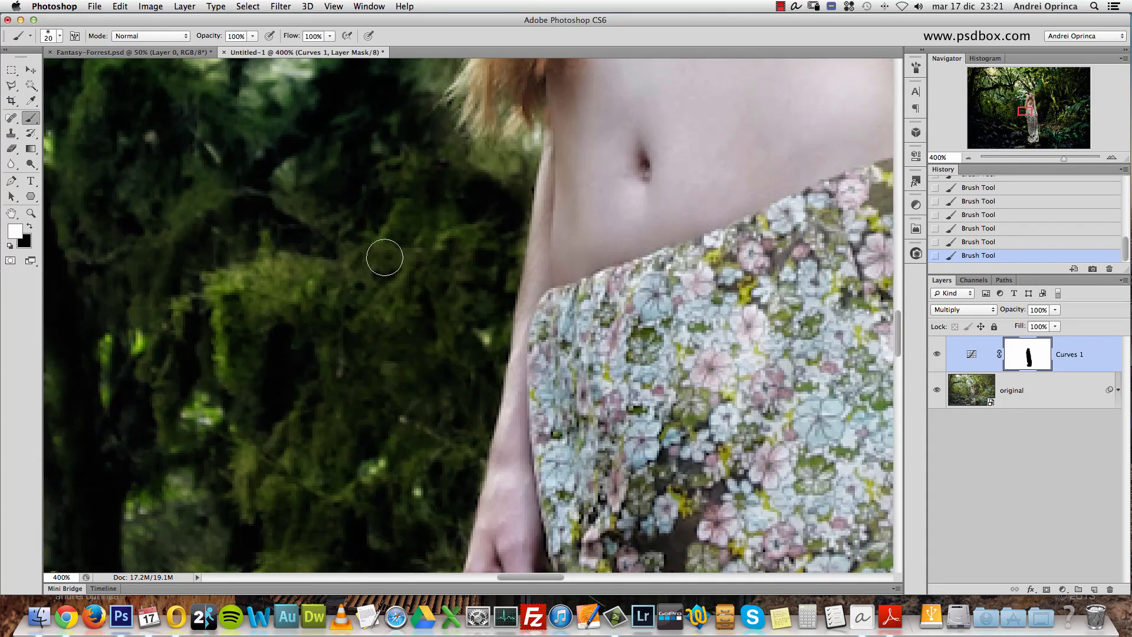
{"action": "left_click_drag", "start_coordinate": [499, 183], "coordinate": [522, 193]}
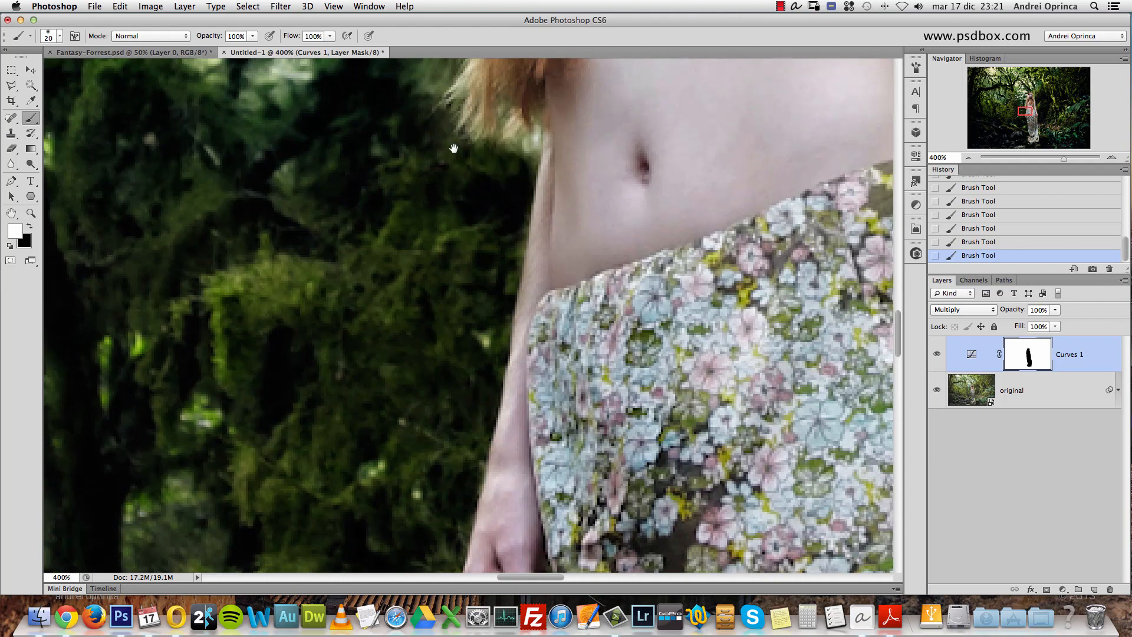
- Enlarge the brush to 35 px and paint white on the mask along the left outline of the hair
{"action": "left_click_drag", "start_coordinate": [454, 146], "coordinate": [450, 384]}
{"action": "key", "text": "]"}
{"action": "key", "text": "]"}
{"action": "mouse_move", "coordinate": [404, 316]}
{"action": "left_mouse_down"}
{"action": "mouse_move", "coordinate": [449, 138]}
{"action": "mouse_move", "coordinate": [467, 372]}
{"action": "left_mouse_up"}
{"action": "mouse_move", "coordinate": [457, 415]}
{"action": "left_mouse_down"}
{"action": "mouse_move", "coordinate": [464, 247]}
{"action": "mouse_move", "coordinate": [406, 377]}
{"action": "mouse_move", "coordinate": [465, 201]}
{"action": "mouse_move", "coordinate": [486, 243]}
{"action": "mouse_move", "coordinate": [464, 265]}
{"action": "left_mouse_up"}
{"action": "mouse_move", "coordinate": [471, 177]}
{"action": "left_mouse_down"}
{"action": "mouse_move", "coordinate": [454, 342]}
{"action": "mouse_move", "coordinate": [521, 202]}
{"action": "mouse_move", "coordinate": [407, 431]}
{"action": "left_mouse_up"}
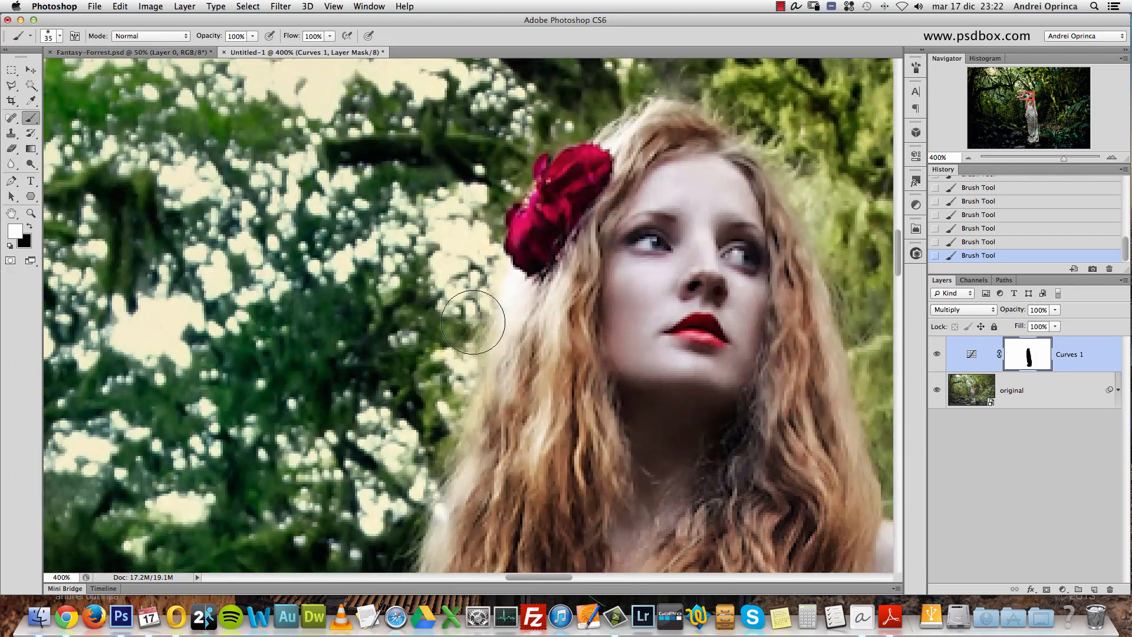
- Paint black on the mask over the hair below the red flower, and restore white as the painting color
{"action": "key", "text": "x"}
{"action": "mouse_move", "coordinate": [523, 303]}
{"action": "left_mouse_down"}
{"action": "mouse_move", "coordinate": [493, 374]}
{"action": "mouse_move", "coordinate": [486, 498]}
{"action": "left_mouse_up"}
{"action": "key", "text": "x"}
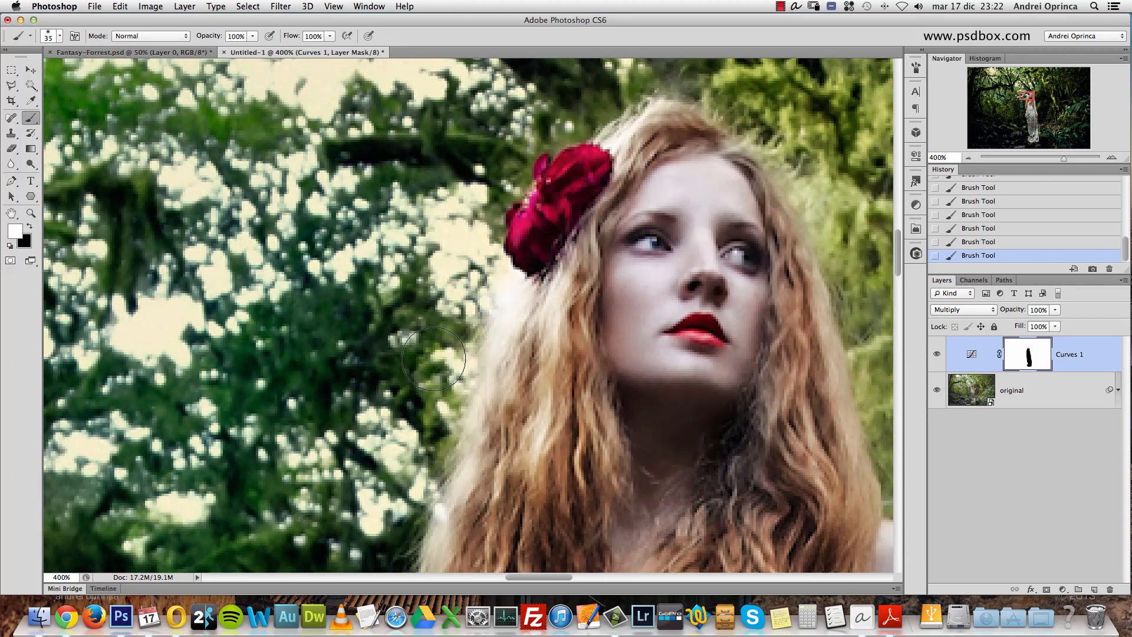
{"action": "key", "text": "x"}
{"action": "key", "text": "x"}
- Paint white on the mask along the right outline of the hair and shoulder
{"action": "left_click_drag", "start_coordinate": [757, 242], "coordinate": [536, 342]}
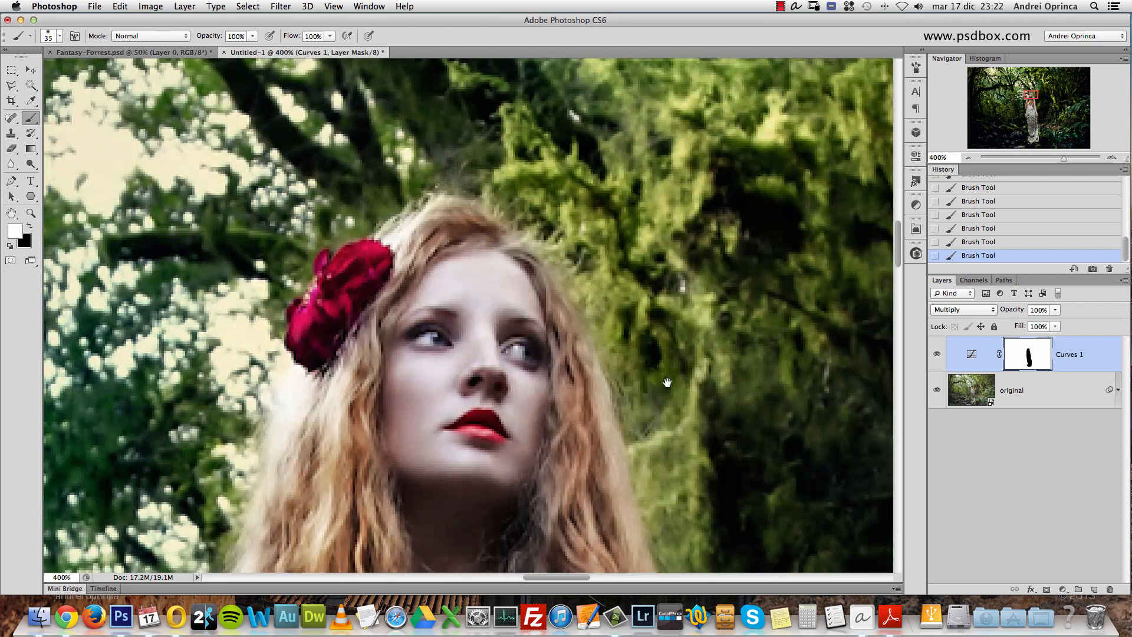
{"action": "left_click_drag", "start_coordinate": [668, 413], "coordinate": [604, 190]}
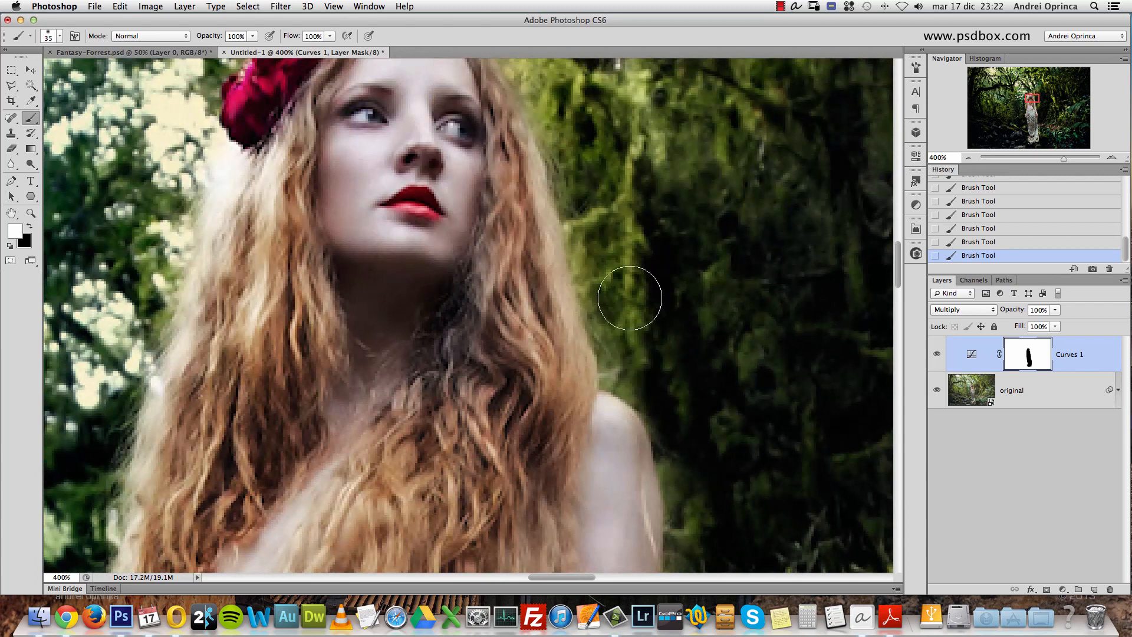
{"action": "mouse_move", "coordinate": [663, 364]}
{"action": "left_mouse_down"}
{"action": "mouse_move", "coordinate": [625, 252]}
{"action": "mouse_move", "coordinate": [694, 436]}
{"action": "mouse_move", "coordinate": [686, 449]}
{"action": "left_mouse_up"}
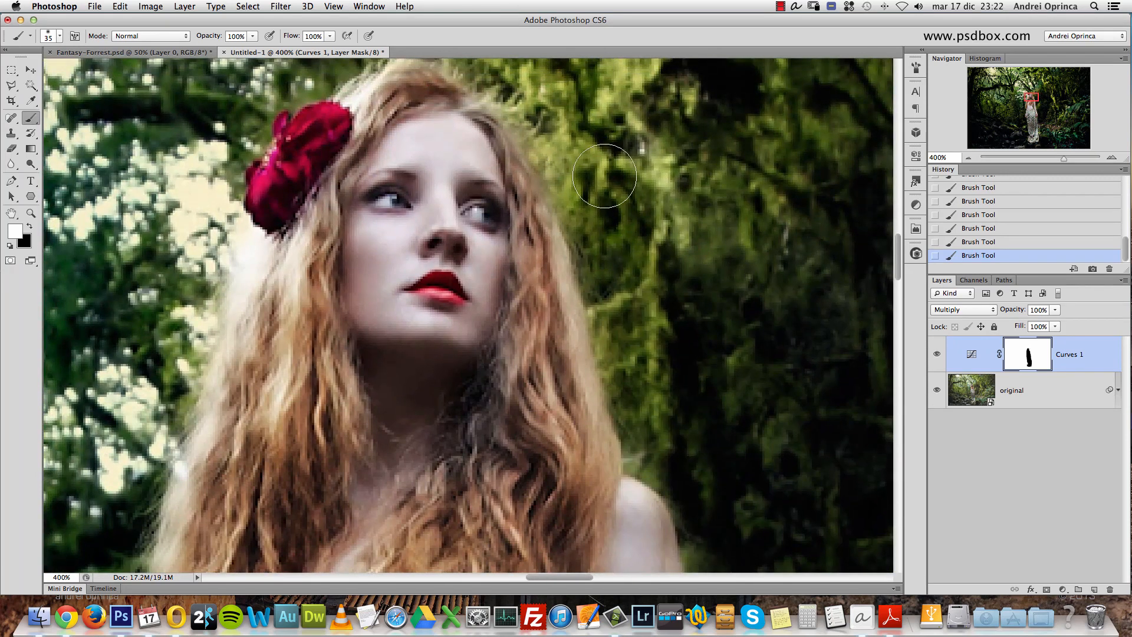
{"action": "scroll", "coordinate": [607, 214], "scroll_direction": "down", "scroll_amount": 5}
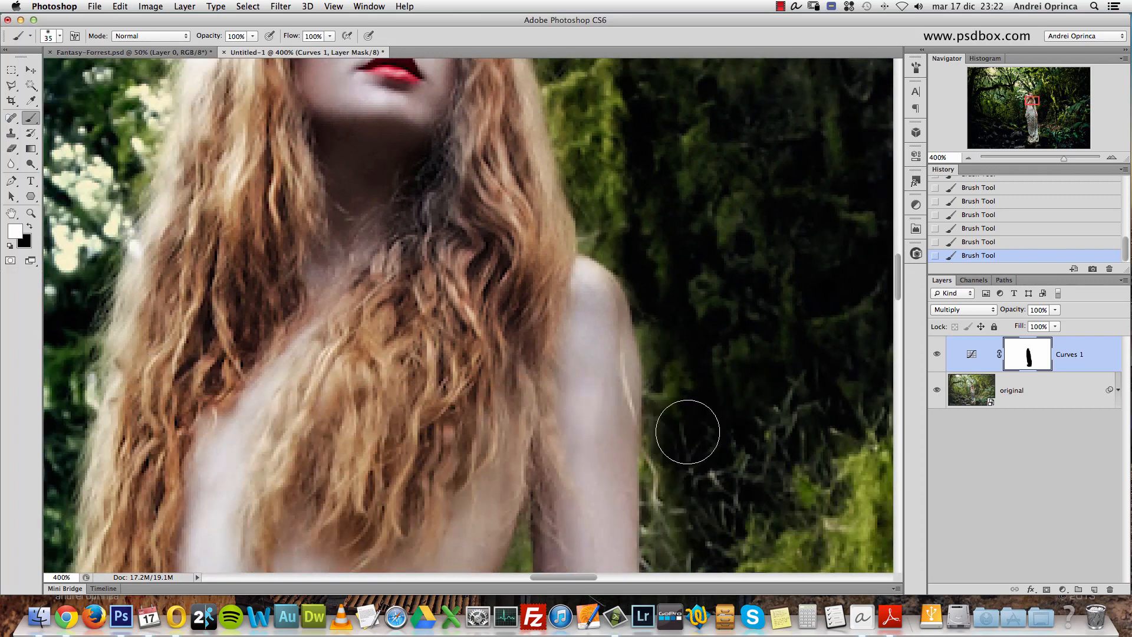
- Reduce the brush to 25 px and paint white on the mask along the outer edge of the right-side arm
{"action": "scroll", "coordinate": [684, 366], "scroll_direction": "down", "scroll_amount": 8}
{"action": "key", "text": "bracketleft"}
{"action": "key", "text": "bracketleft"}
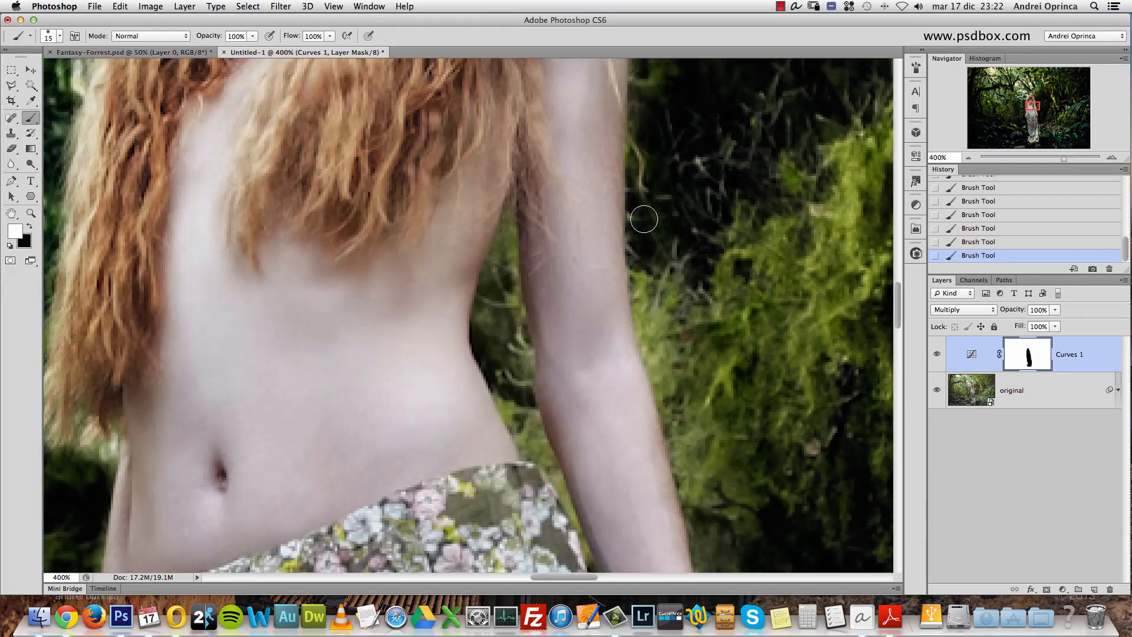
{"action": "key", "text": "bracketright"}
{"action": "mouse_move", "coordinate": [670, 311]}
{"action": "left_mouse_down"}
{"action": "mouse_move", "coordinate": [678, 373]}
{"action": "mouse_move", "coordinate": [725, 465]}
{"action": "mouse_move", "coordinate": [649, 246]}
{"action": "mouse_move", "coordinate": [626, 308]}
{"action": "mouse_move", "coordinate": [633, 334]}
{"action": "left_mouse_up"}
{"action": "key", "text": "x"}
{"action": "key", "text": "x"}
{"action": "left_click_drag", "start_coordinate": [611, 228], "coordinate": [672, 472]}
{"action": "scroll", "coordinate": [652, 182], "scroll_direction": "down", "scroll_amount": 8}
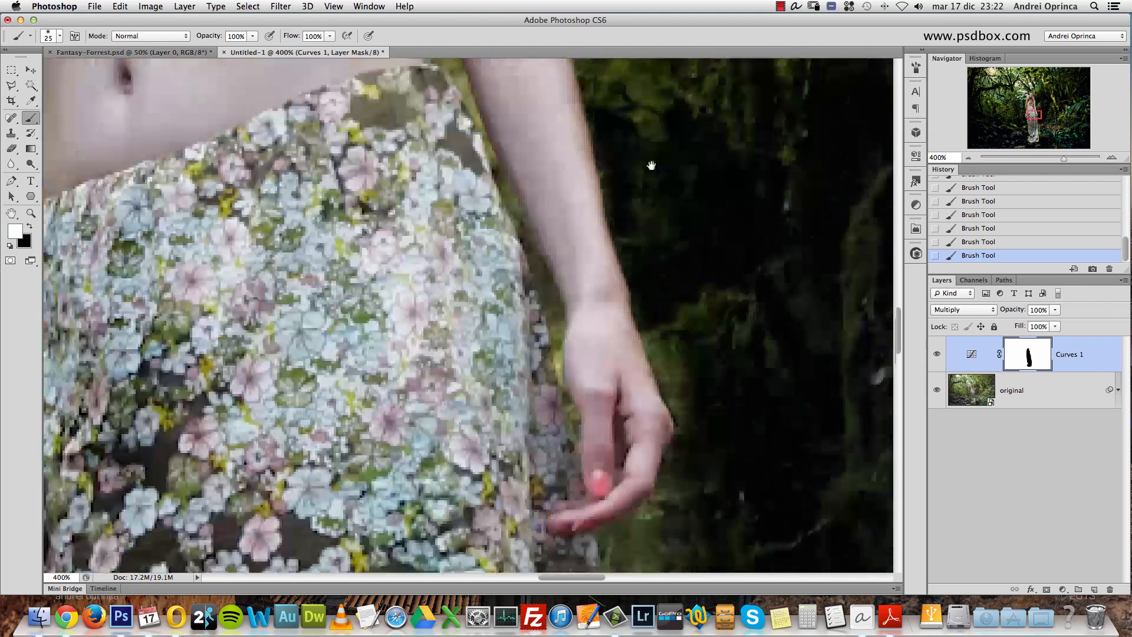
- Use a smaller brush to paint white on the mask in the gap between the right-side arm and the waist
{"action": "mouse_move", "coordinate": [637, 176]}
{"action": "left_mouse_down"}
{"action": "mouse_move", "coordinate": [683, 364]}
{"action": "mouse_move", "coordinate": [631, 414]}
{"action": "left_mouse_up"}
{"action": "scroll", "coordinate": [539, 235], "scroll_direction": "up", "scroll_amount": 8}
{"action": "key", "text": "bracketleft"}
{"action": "mouse_move", "coordinate": [538, 235]}
{"action": "left_mouse_down"}
{"action": "mouse_move", "coordinate": [583, 425]}
{"action": "mouse_move", "coordinate": [517, 375]}
{"action": "mouse_move", "coordinate": [515, 249]}
{"action": "left_mouse_up"}
{"action": "left_click", "coordinate": [524, 336], "text": "alt"}
{"action": "left_click", "coordinate": [524, 336], "text": "alt"}
{"action": "left_click", "coordinate": [524, 338], "text": "alt"}
- Enlarge the brush to 50 px and paint white on the mask along the right edge of the skirt
{"action": "key", "text": "bracketright"}
{"action": "key", "text": "bracketright"}
{"action": "key", "text": "bracketright"}
{"action": "key", "text": "bracketright"}
{"action": "mouse_move", "coordinate": [587, 287]}
{"action": "left_mouse_down"}
{"action": "mouse_move", "coordinate": [577, 323]}
{"action": "mouse_move", "coordinate": [608, 530]}
{"action": "mouse_move", "coordinate": [601, 513]}
{"action": "left_mouse_up"}
{"action": "scroll", "coordinate": [590, 307], "scroll_direction": "down", "scroll_amount": 5}
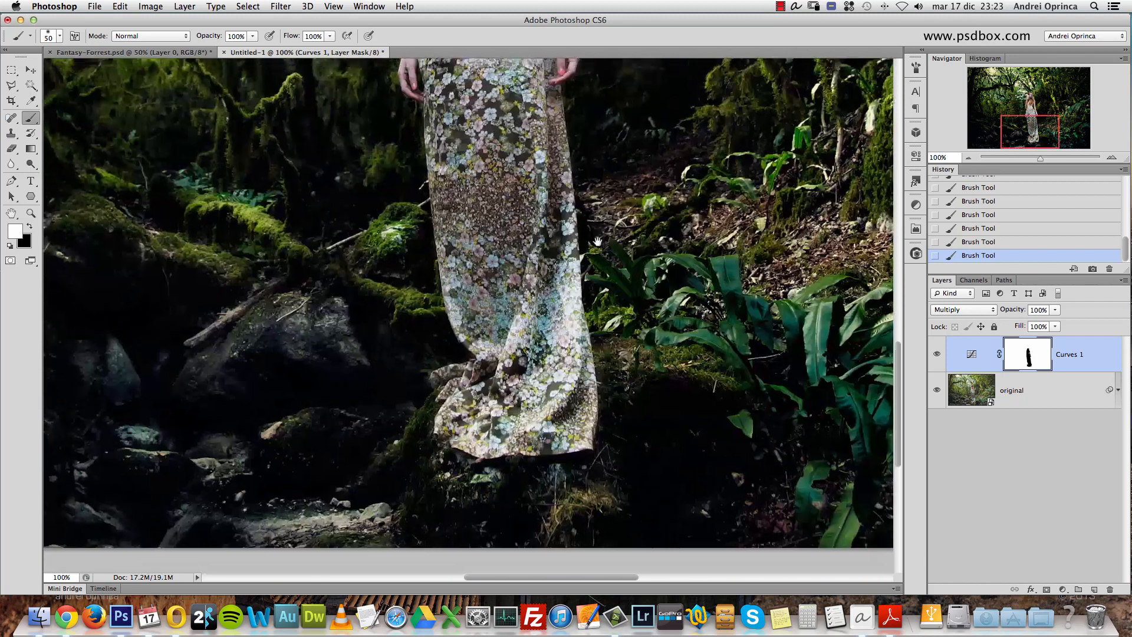
{"action": "key", "text": "bracketright"}
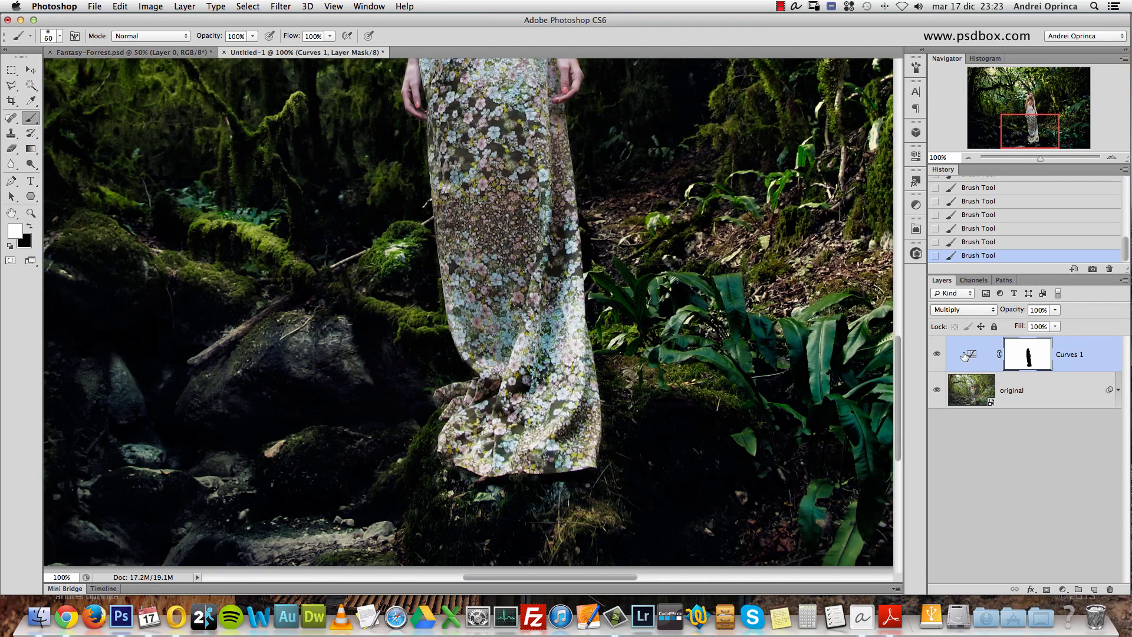
- Change the blending mode of the Curves 1 layer to Normal
{"action": "left_click", "coordinate": [963, 309]}
{"action": "left_click", "coordinate": [953, 269]}
{"action": "left_click_drag", "start_coordinate": [663, 167], "coordinate": [653, 397]}
{"action": "left_click_drag", "start_coordinate": [580, 149], "coordinate": [643, 277]}
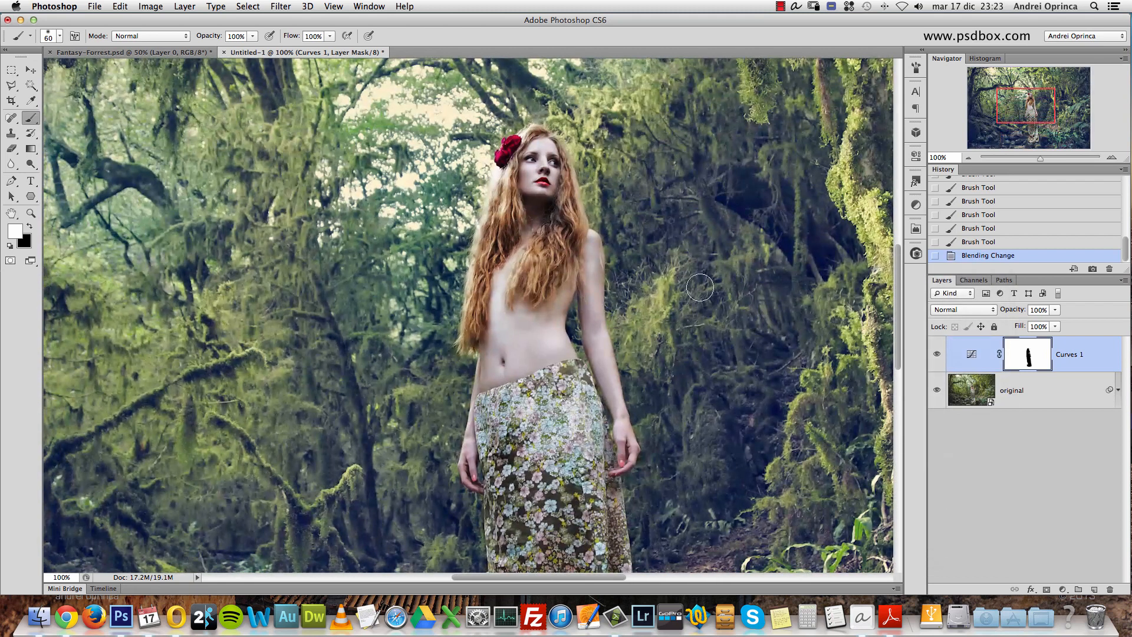
- Disable and re-enable the Curves 1 mask to compare the woman with and without the color toning
{"action": "left_click", "coordinate": [1030, 360], "text": "alt"}
{"action": "left_click", "coordinate": [1030, 360], "text": "alt"}
{"action": "left_click", "coordinate": [1029, 356], "text": "shift"}
{"action": "left_click", "coordinate": [1029, 355], "text": "shift"}
{"action": "left_click", "coordinate": [1028, 356], "text": "shift"}
{"action": "left_click", "coordinate": [1028, 356], "text": "shift"}
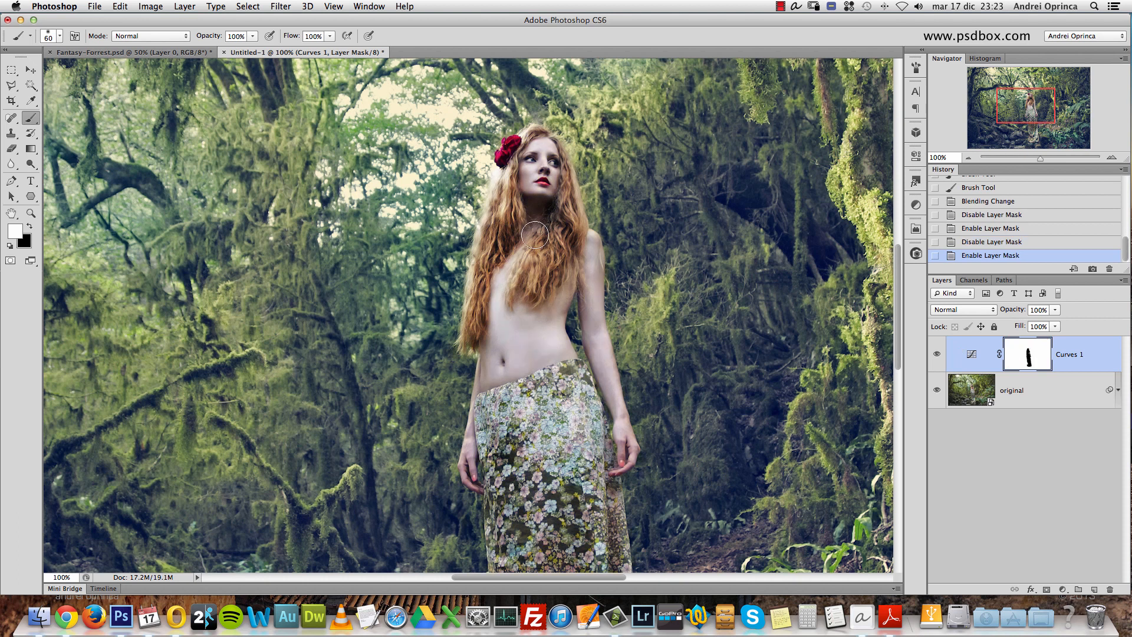
{"action": "left_click", "coordinate": [543, 286], "text": "alt"}
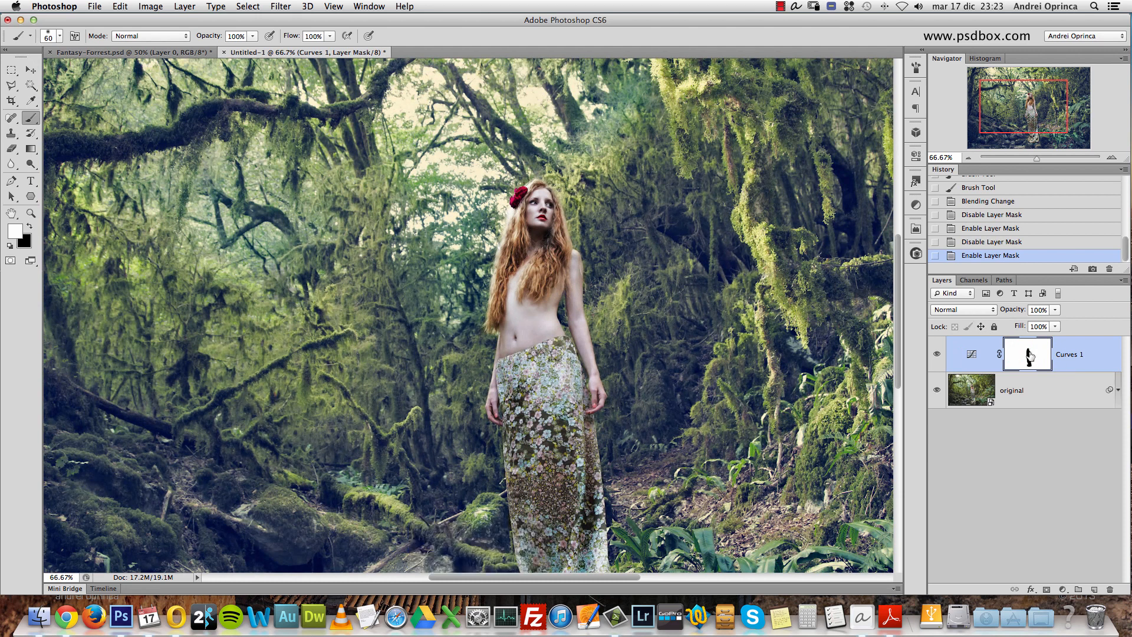
{"action": "left_click", "coordinate": [569, 211], "text": "super"}
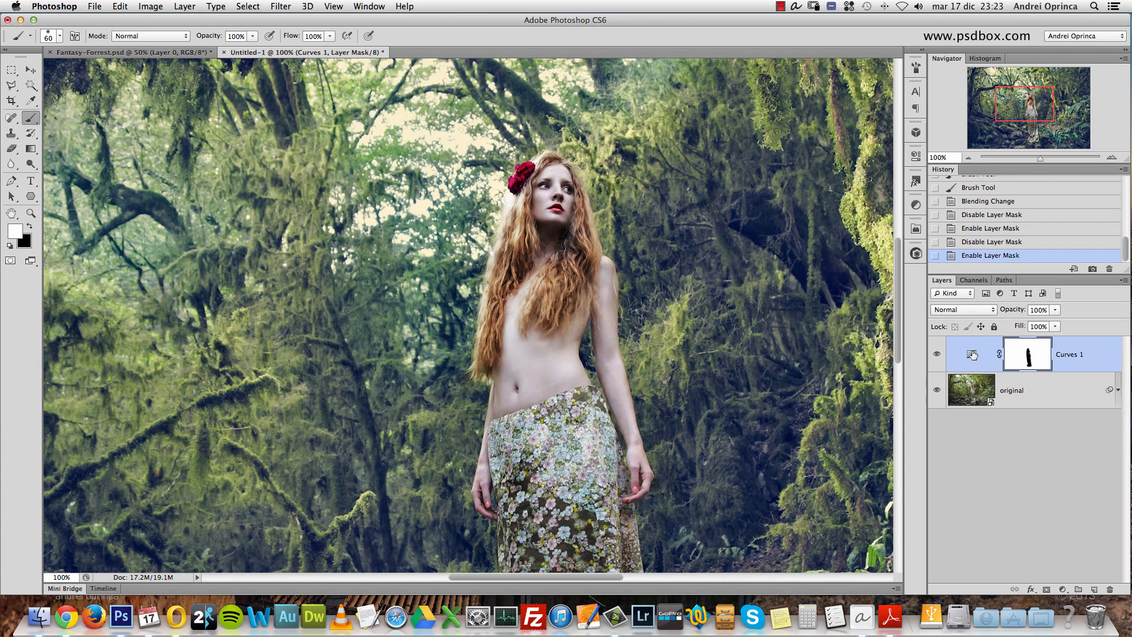
- Open the Curves 1 mask's properties and try lowering its density to 80% and below
{"action": "double_click", "coordinate": [1027, 353]}
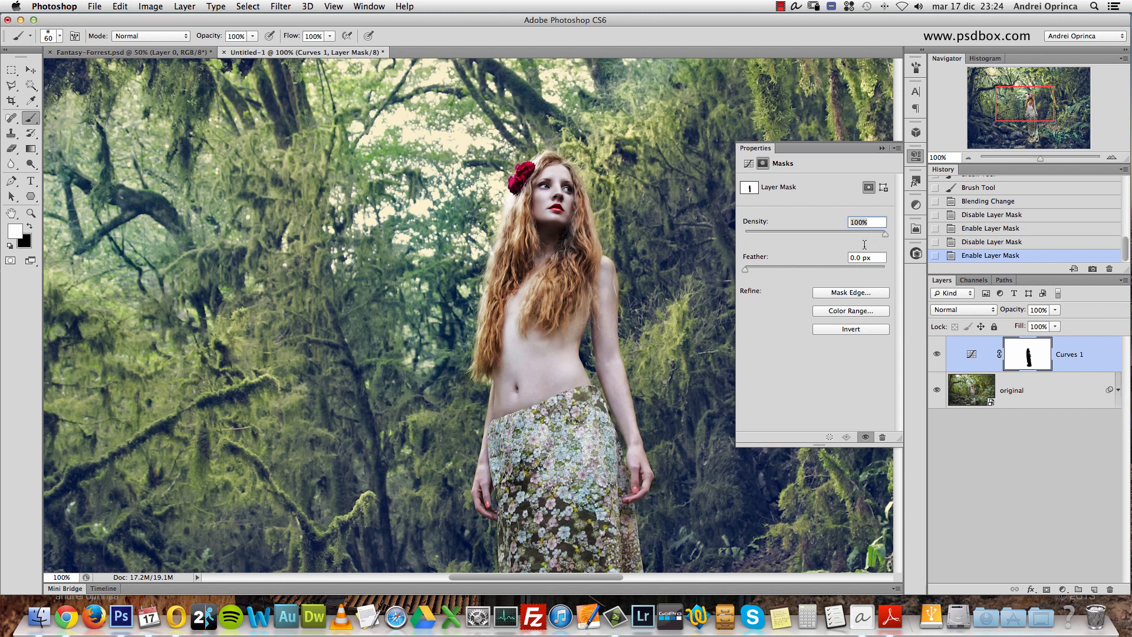
{"action": "left_click_drag", "start_coordinate": [870, 238], "coordinate": [870, 239]}
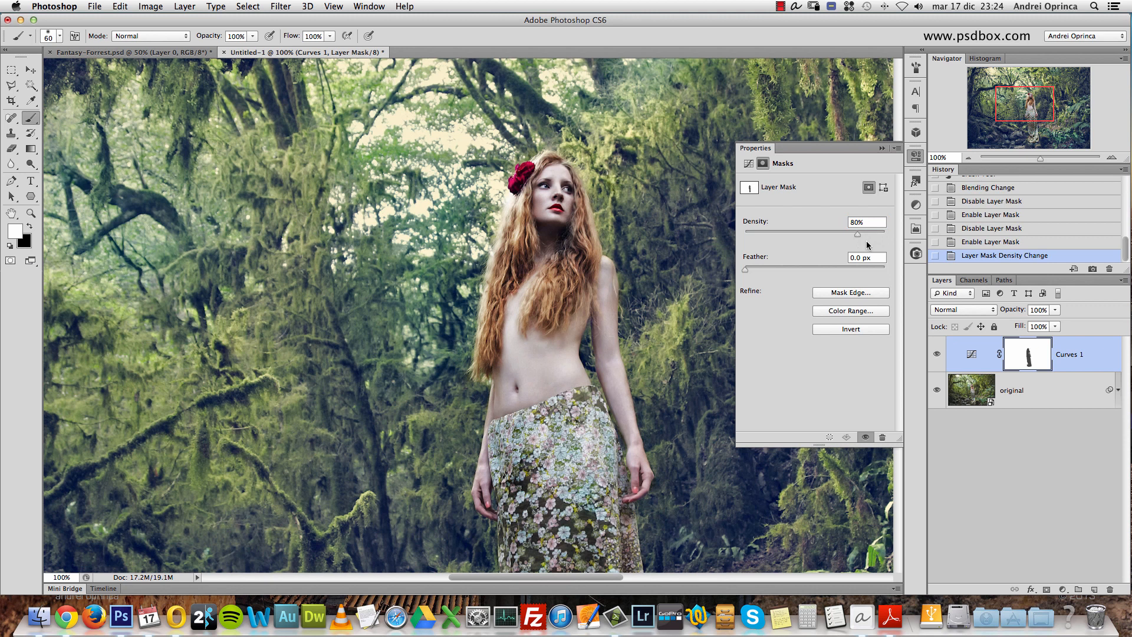
{"action": "left_click_drag", "start_coordinate": [862, 238], "coordinate": [836, 237]}
{"action": "left_click_drag", "start_coordinate": [832, 239], "coordinate": [815, 232]}
- Display the mask alone, try its density from 100% down to near zero, and return to the image view
{"action": "left_click", "coordinate": [1029, 357], "text": "alt"}
{"action": "left_click_drag", "start_coordinate": [818, 234], "coordinate": [889, 233]}
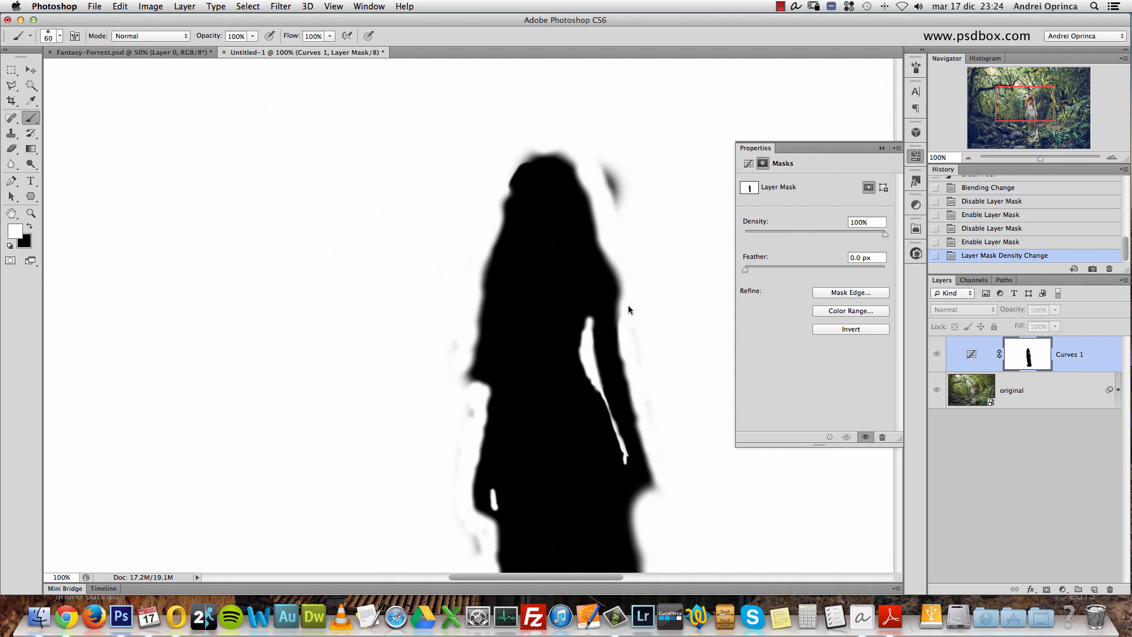
{"action": "left_click_drag", "start_coordinate": [869, 236], "coordinate": [744, 236]}
{"action": "left_click", "coordinate": [1028, 353], "text": "alt"}
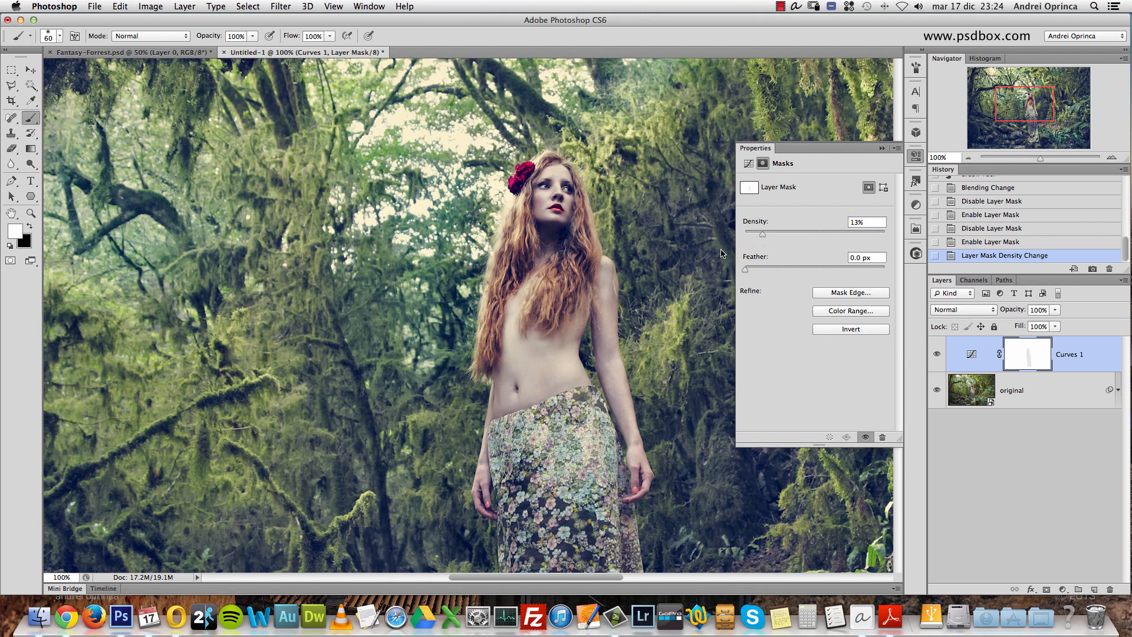
- Try a mask density of 80%, restore it to 100%, and close the mask properties
{"action": "left_click_drag", "start_coordinate": [811, 234], "coordinate": [832, 234]}
{"action": "type", "text": "80"}
{"action": "left_click_drag", "start_coordinate": [861, 240], "coordinate": [889, 240]}
{"action": "left_click", "coordinate": [882, 148]}
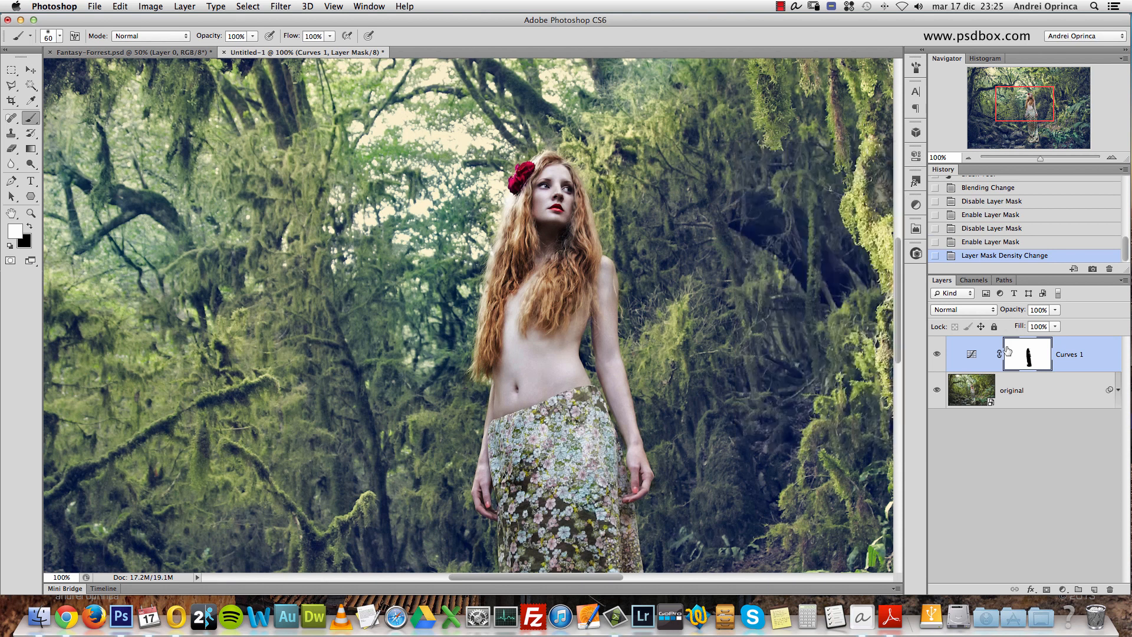
- Open the foreground color picker and try neutral shades from light gray to pure black
{"action": "left_click", "coordinate": [18, 235]}
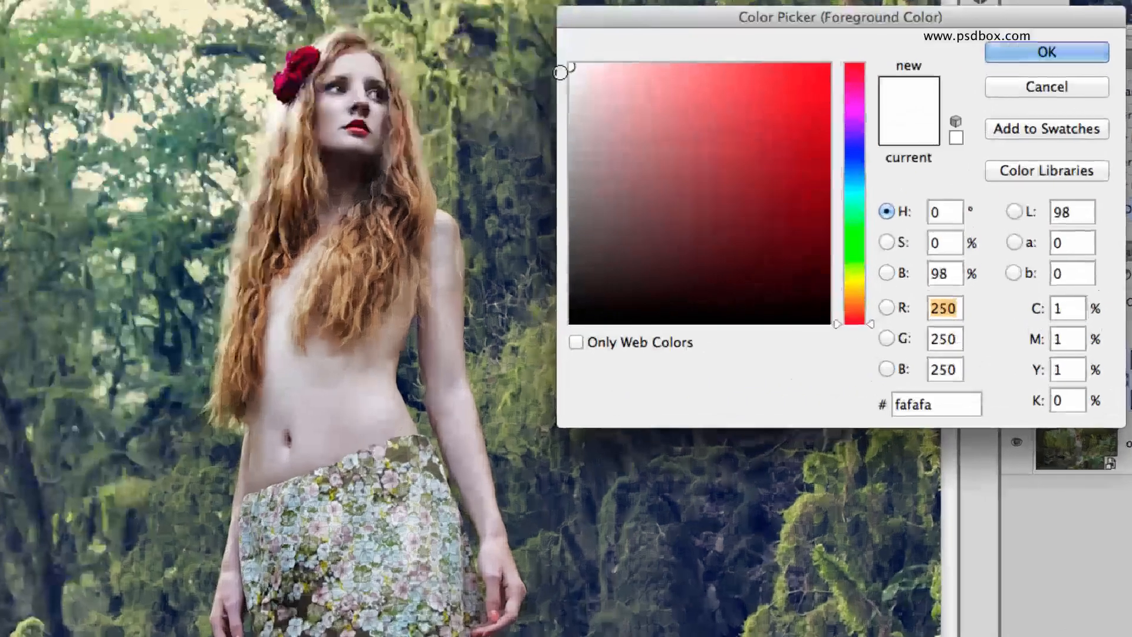
{"action": "mouse_move", "coordinate": [560, 73]}
{"action": "left_mouse_down"}
{"action": "mouse_move", "coordinate": [551, 45]}
{"action": "mouse_move", "coordinate": [568, 80]}
{"action": "left_mouse_up"}
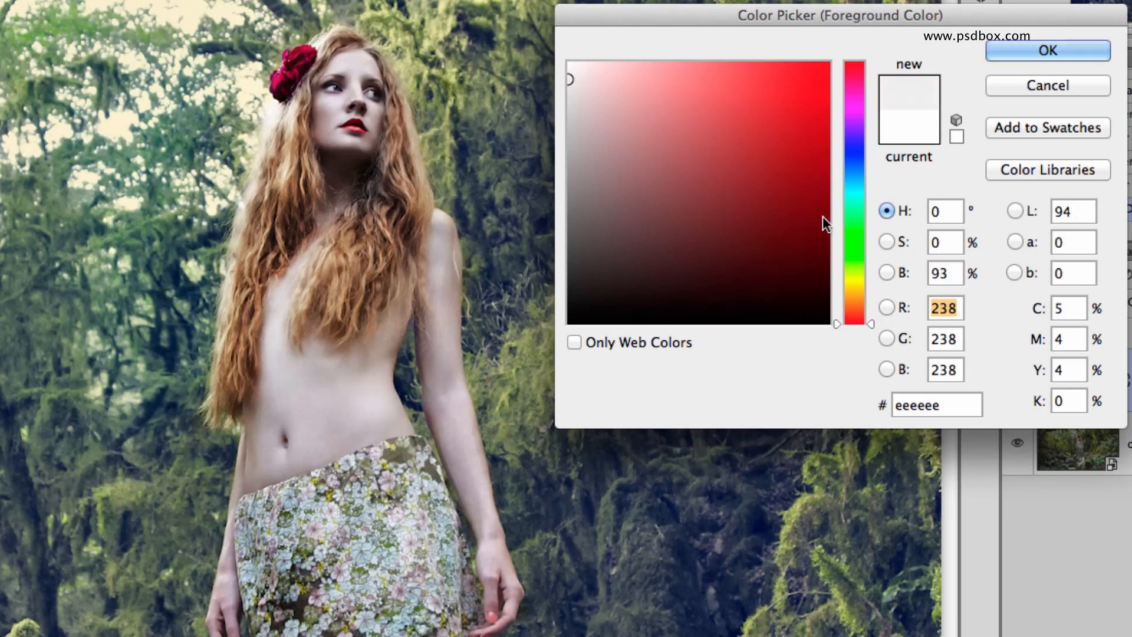
{"action": "left_click", "coordinate": [887, 239]}
{"action": "left_click", "coordinate": [886, 212]}
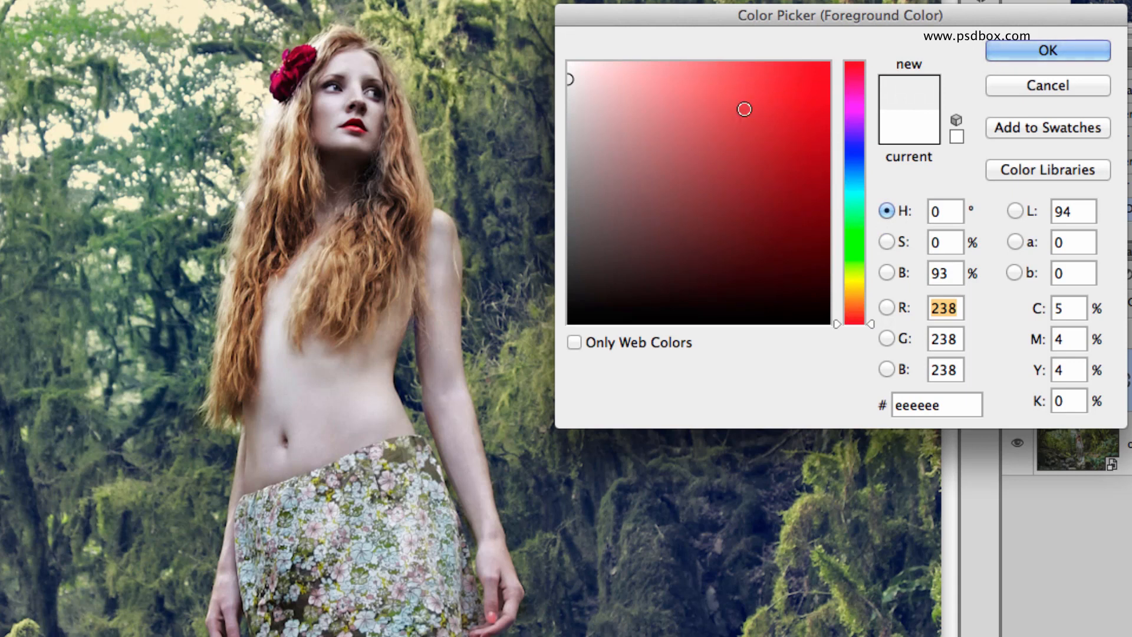
{"action": "left_click", "coordinate": [581, 72]}
{"action": "left_click_drag", "start_coordinate": [581, 72], "coordinate": [514, 348]}
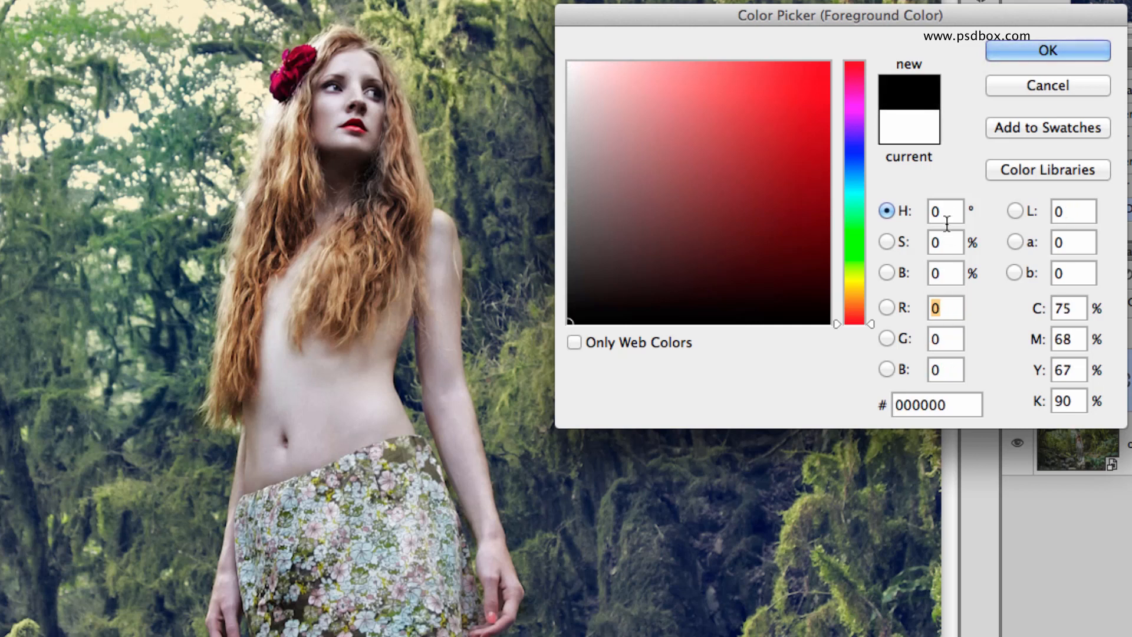
- Try different neutral grays for the foreground color, including 6c6c6c and 4a4a4a
{"action": "left_click", "coordinate": [942, 211]}
{"action": "left_click", "coordinate": [944, 242]}
{"action": "left_click", "coordinate": [942, 273]}
{"action": "mouse_move", "coordinate": [706, 126]}
{"action": "left_mouse_down"}
{"action": "mouse_move", "coordinate": [563, 57]}
{"action": "mouse_move", "coordinate": [525, 152]}
{"action": "mouse_move", "coordinate": [555, 325]}
{"action": "left_mouse_up"}
{"action": "mouse_move", "coordinate": [627, 277]}
{"action": "left_mouse_down"}
{"action": "mouse_move", "coordinate": [567, 299]}
{"action": "mouse_move", "coordinate": [518, 212]}
{"action": "left_mouse_up"}
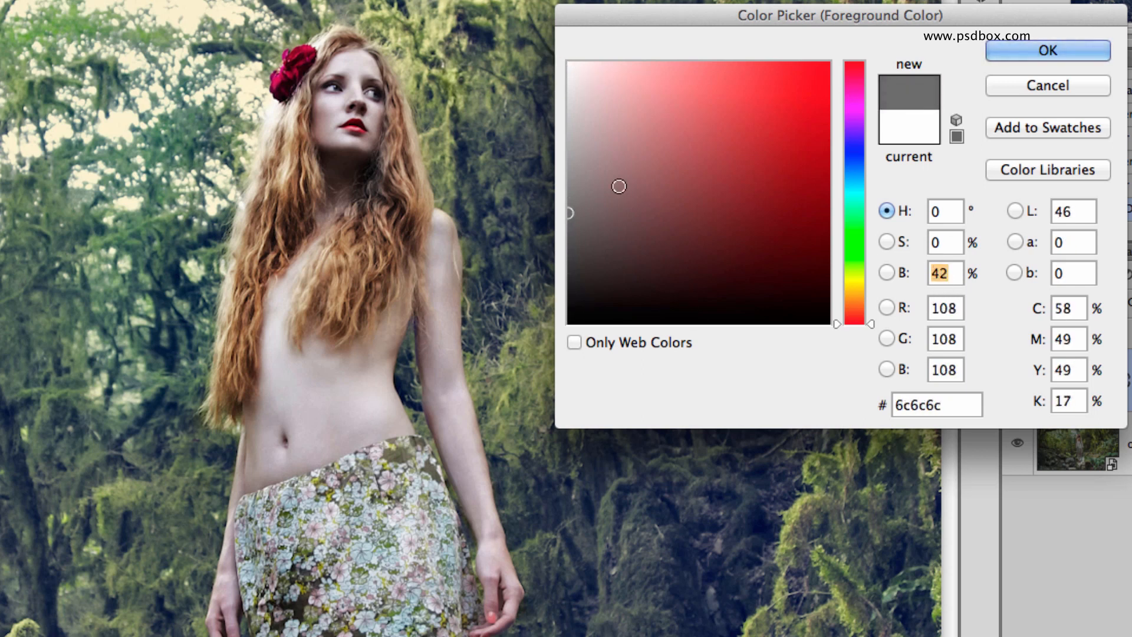
{"action": "left_click", "coordinate": [1048, 51]}
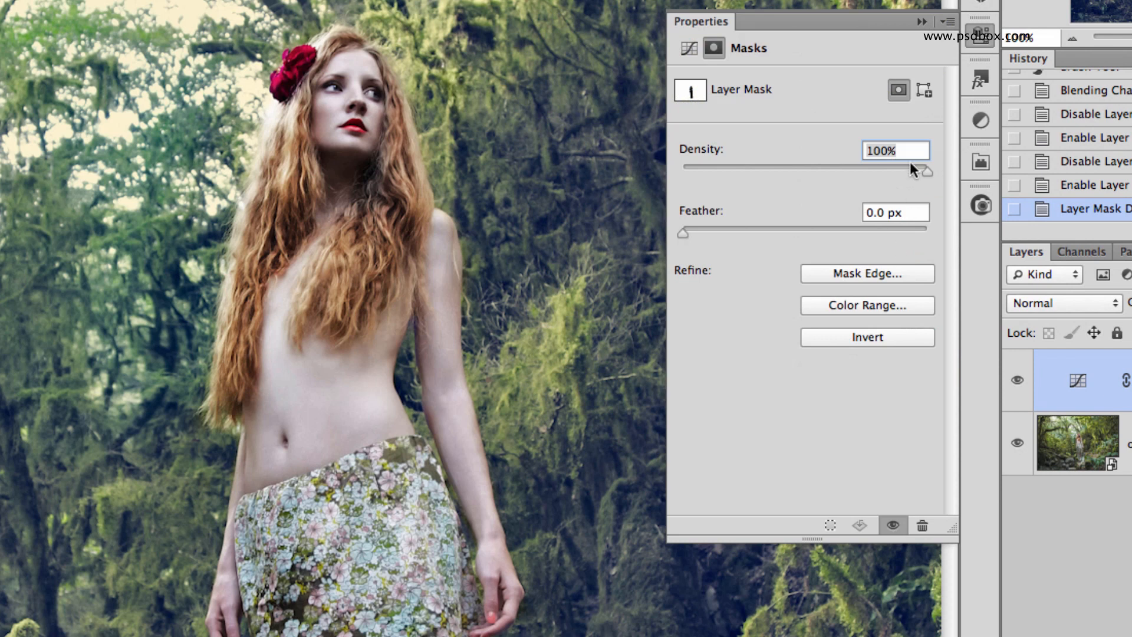
{"action": "left_click", "coordinate": [922, 23]}
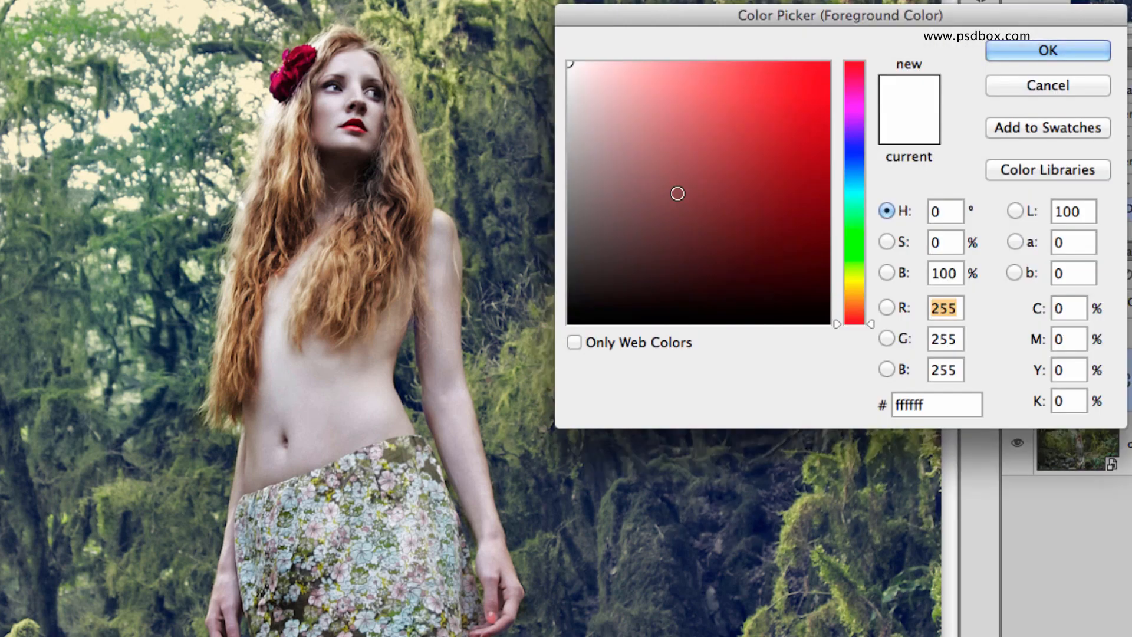
{"action": "mouse_move", "coordinate": [607, 220]}
{"action": "left_mouse_down"}
{"action": "mouse_move", "coordinate": [554, 276]}
{"action": "mouse_move", "coordinate": [566, 247]}
{"action": "left_mouse_up"}
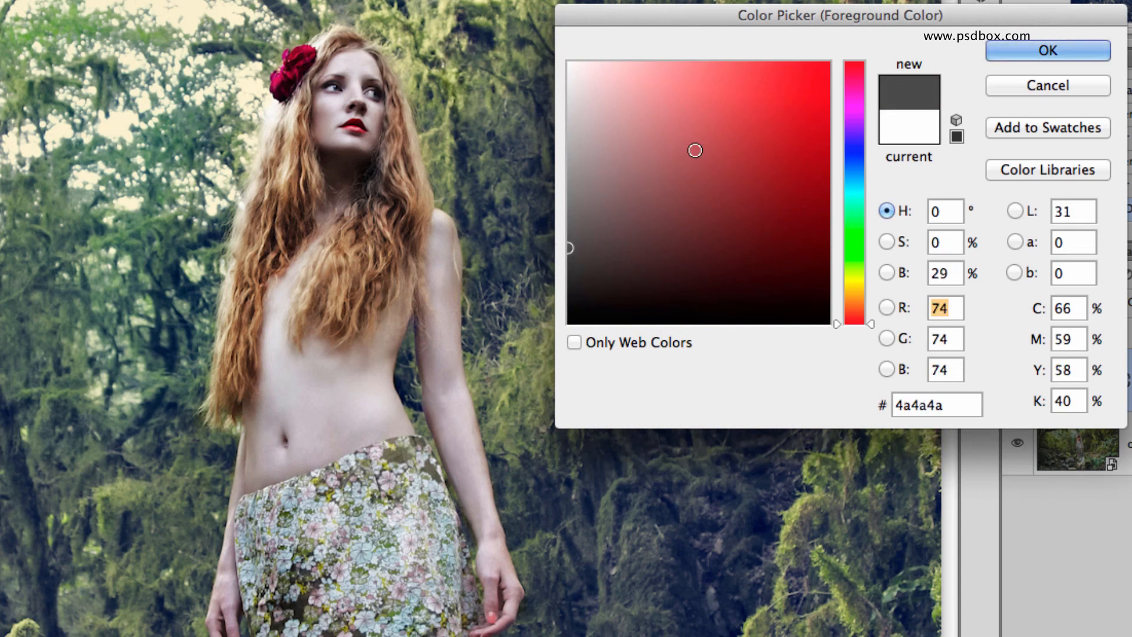
- Set the foreground color's brightness to 20%, and cancel the color change
{"action": "double_click", "coordinate": [950, 273]}
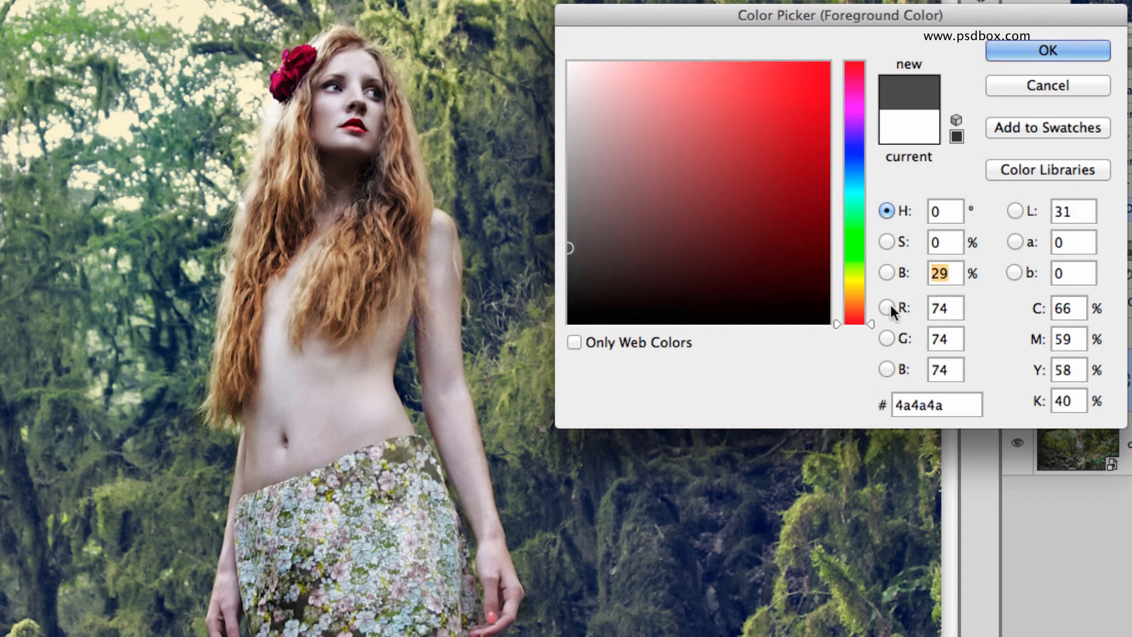
{"action": "type", "text": "20"}
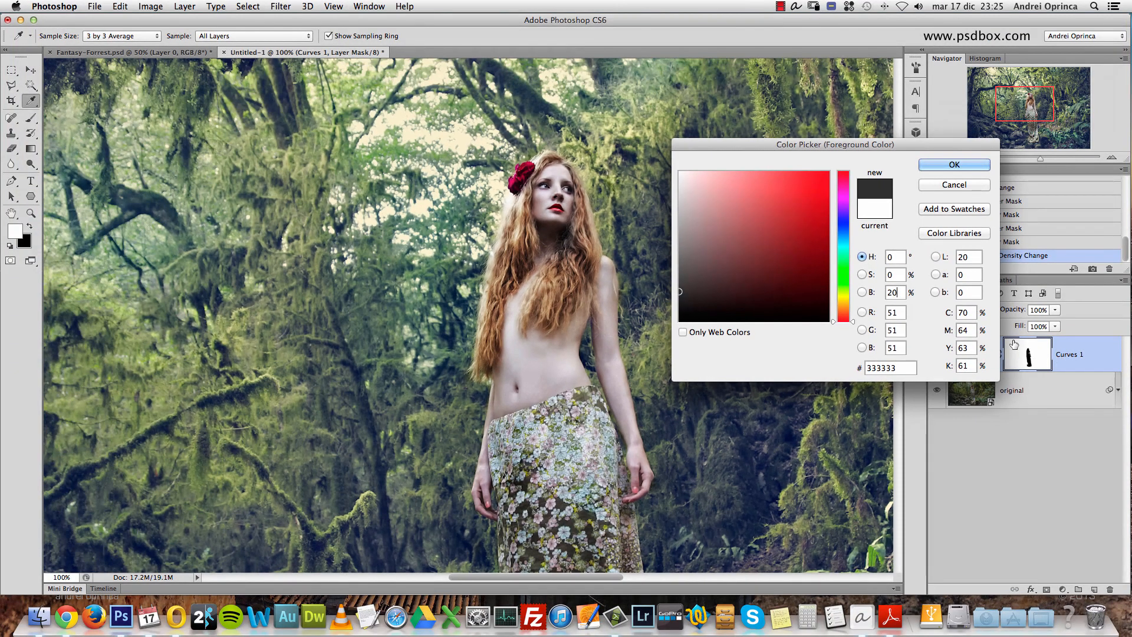
{"action": "double_click", "coordinate": [894, 293]}
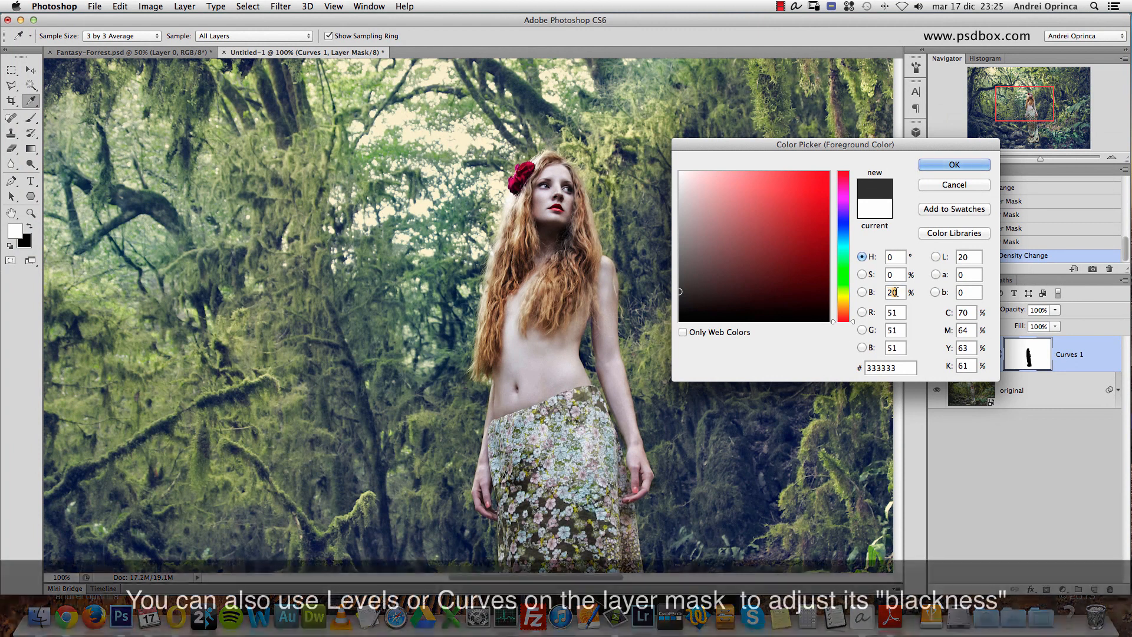
{"action": "left_click", "coordinate": [982, 183]}
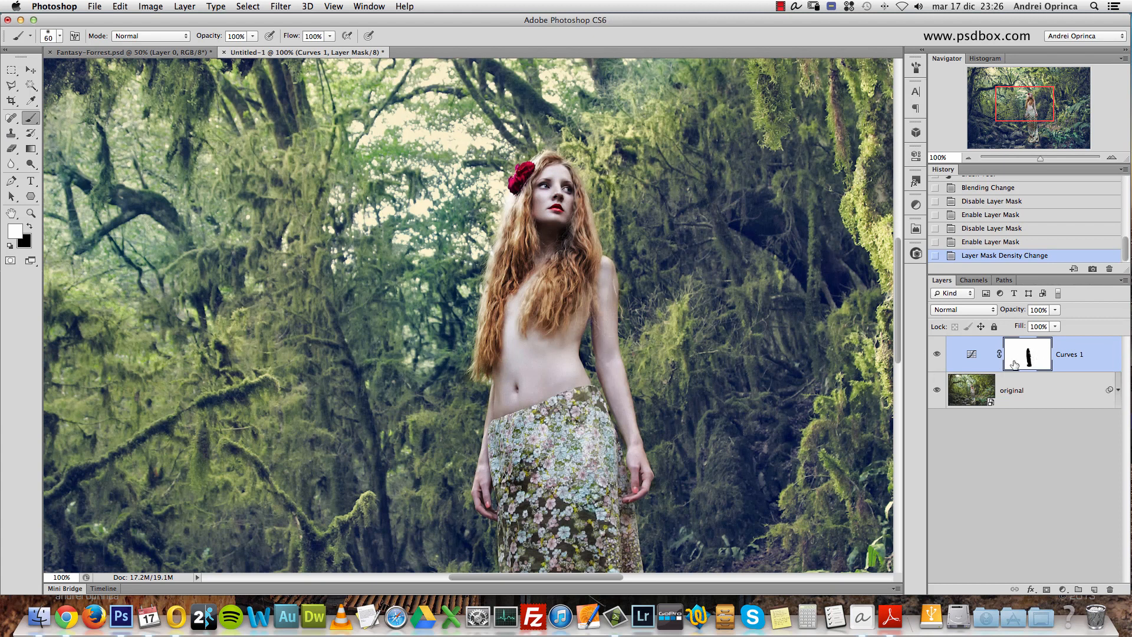
- Make the Curves 1 adjustment active instead of its layer mask
{"action": "left_click", "coordinate": [1080, 368]}
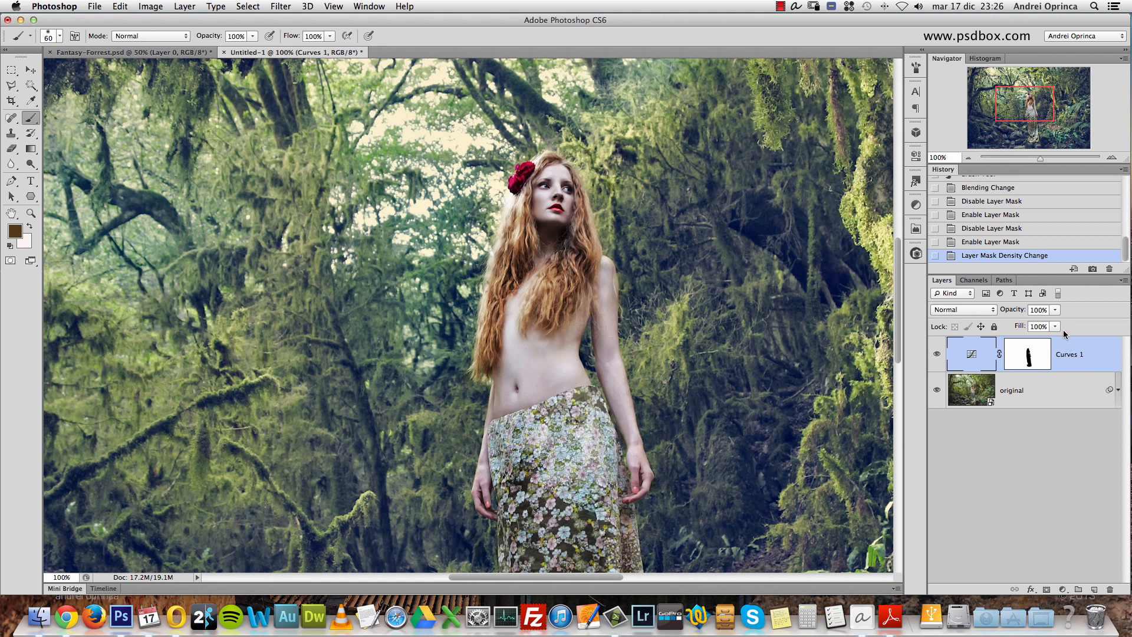
- Add a Selective Color adjustment layer above Curves 1 and choose Reds as the color range to adjust
{"action": "left_click", "coordinate": [1064, 589]}
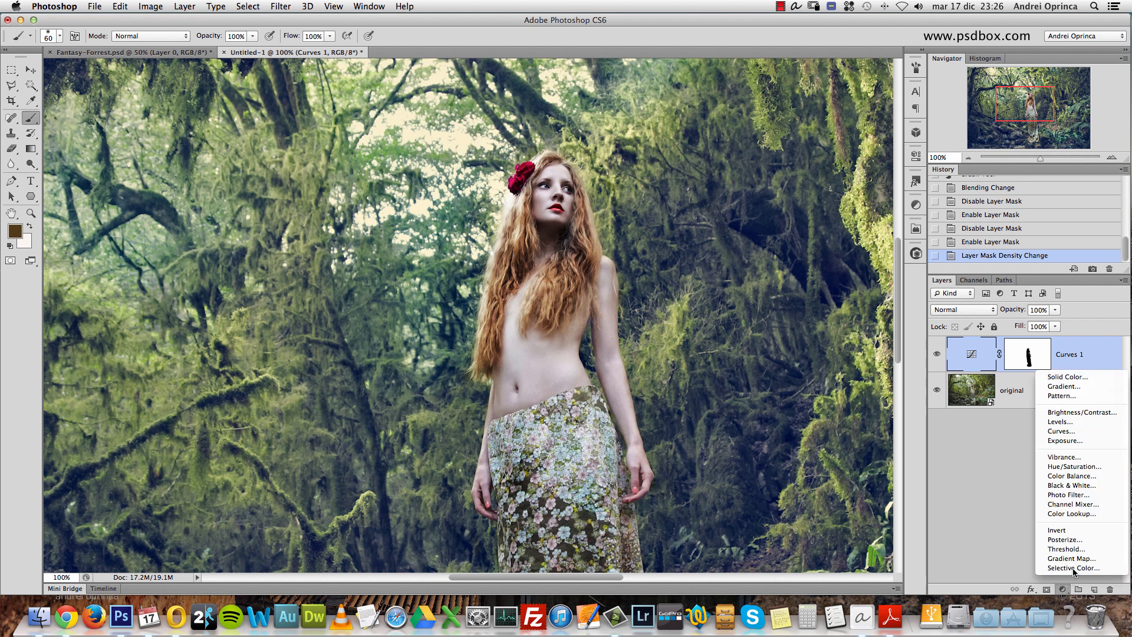
{"action": "left_click", "coordinate": [1070, 568]}
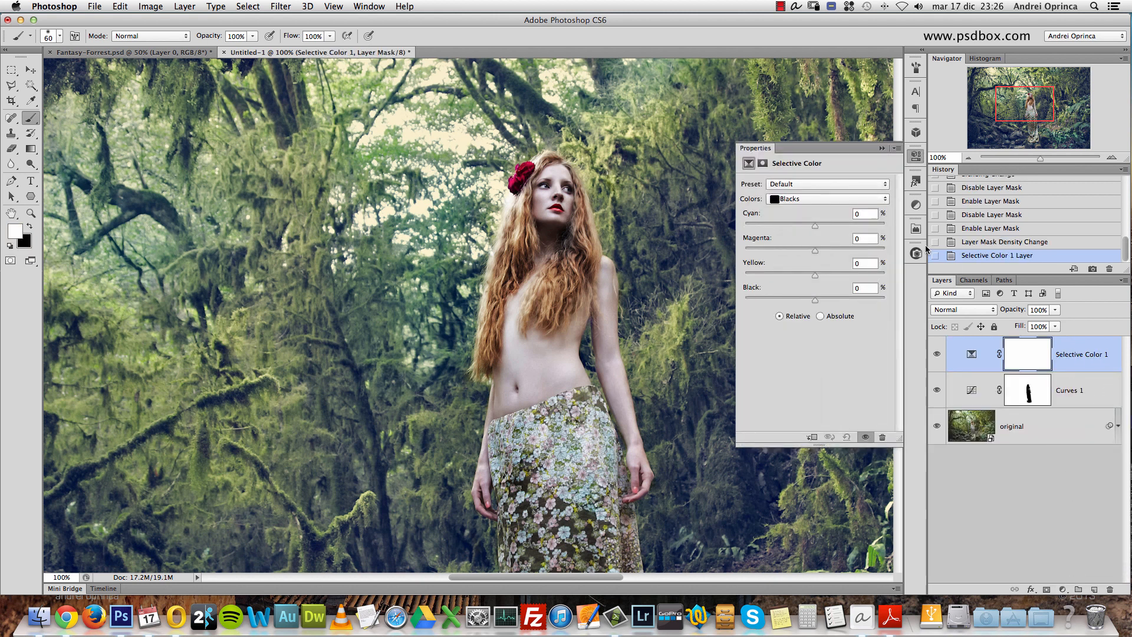
{"action": "left_click", "coordinate": [795, 198]}
{"action": "left_click", "coordinate": [793, 127]}
- Try the Reds with cyan at +90%, magenta at -100% and shifted yellow amounts, and reset the adjustment
{"action": "left_click_drag", "start_coordinate": [816, 225], "coordinate": [879, 226]}
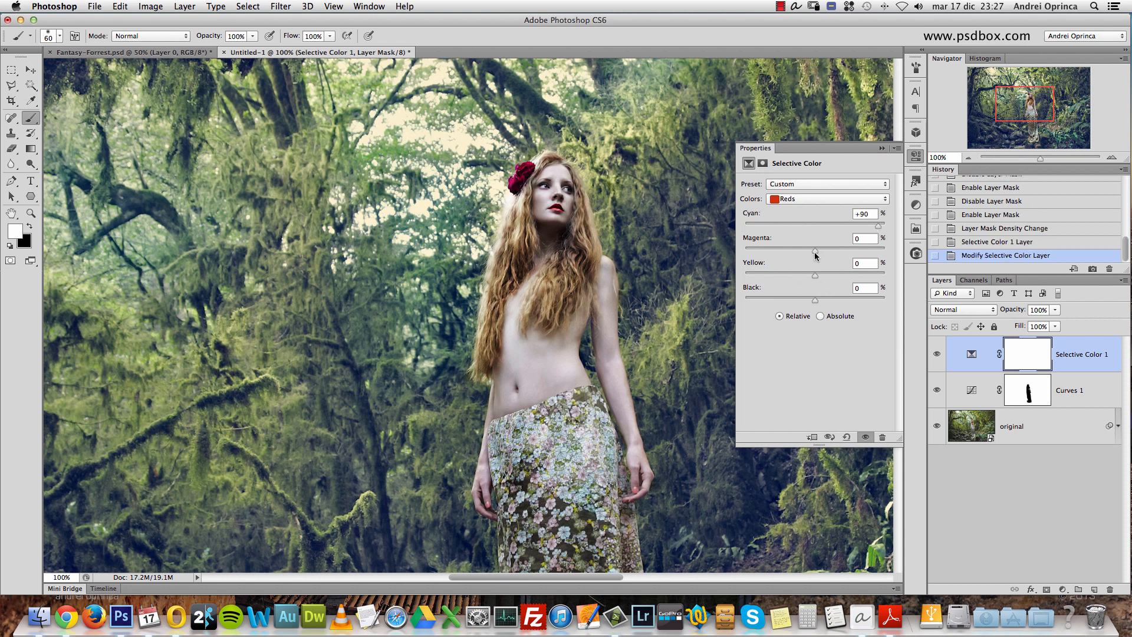
{"action": "left_click_drag", "start_coordinate": [816, 252], "coordinate": [761, 251]}
{"action": "left_click_drag", "start_coordinate": [762, 254], "coordinate": [725, 262]}
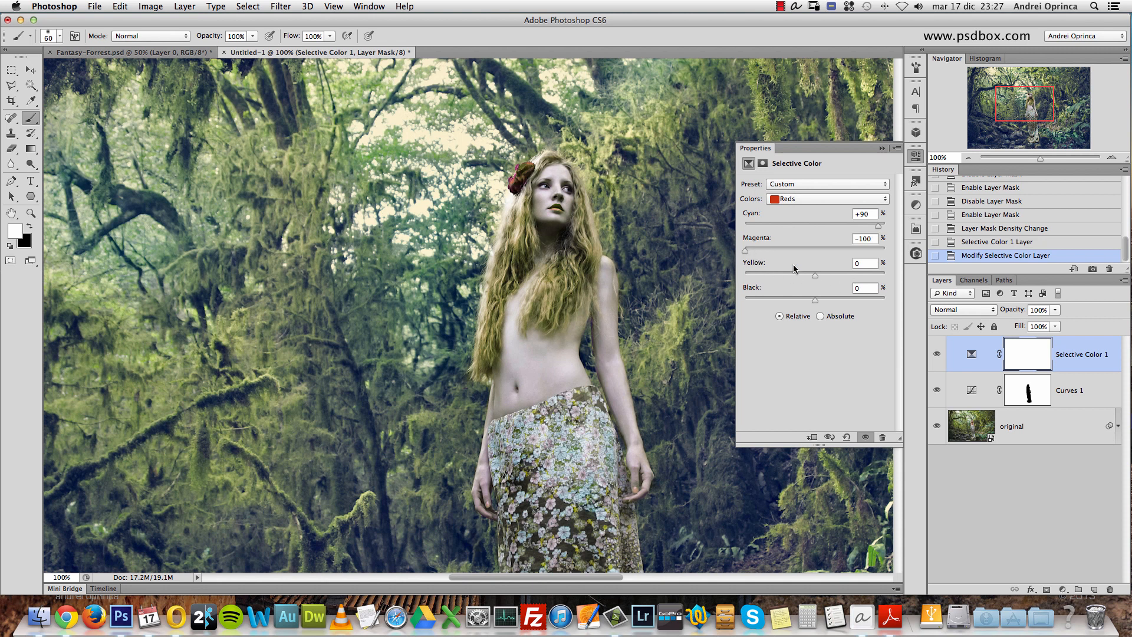
{"action": "left_click_drag", "start_coordinate": [816, 274], "coordinate": [855, 277]}
{"action": "left_click_drag", "start_coordinate": [858, 277], "coordinate": [767, 276]}
{"action": "left_click", "coordinate": [847, 437]}
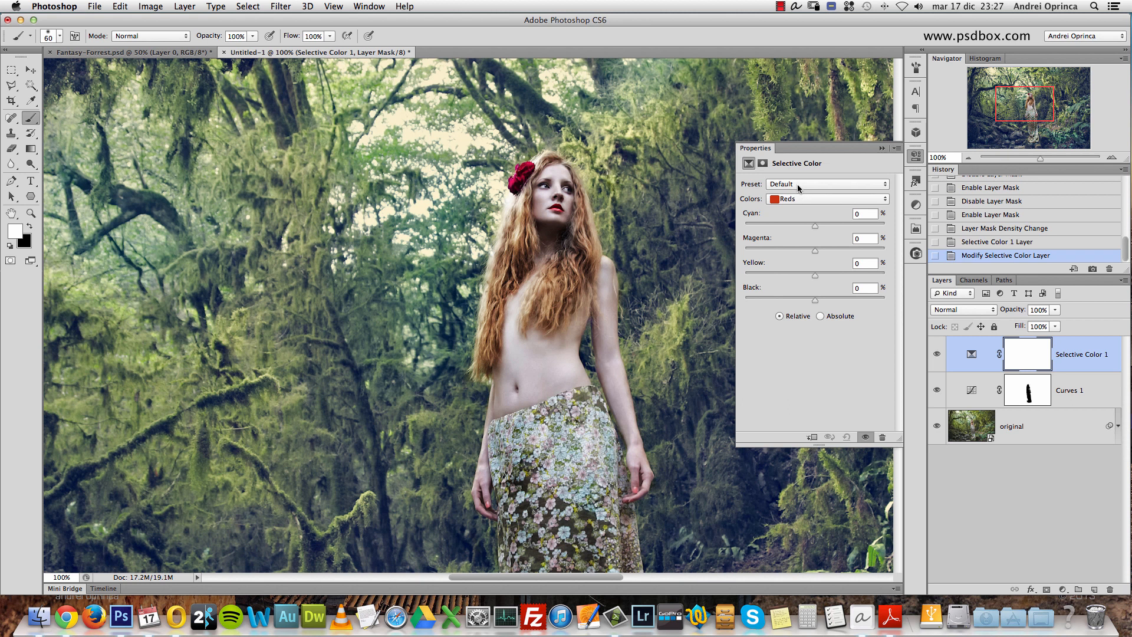
- Set the Reds to cyan -22%, magenta -28%, yellow 6% and black -27%
{"action": "left_click", "coordinate": [865, 214]}
{"action": "type", "text": "-22"}
{"action": "key", "text": "Tab"}
{"action": "key", "text": "Tab"}
{"action": "type", "text": "6"}
{"action": "mouse_move", "coordinate": [816, 299]}
{"action": "left_mouse_down"}
{"action": "mouse_move", "coordinate": [796, 297]}
{"action": "mouse_move", "coordinate": [834, 306]}
{"action": "mouse_move", "coordinate": [779, 302]}
{"action": "mouse_move", "coordinate": [835, 302]}
{"action": "mouse_move", "coordinate": [826, 299]}
{"action": "left_mouse_up"}
{"action": "key", "text": "Tab"}
{"action": "type", "text": "-"}
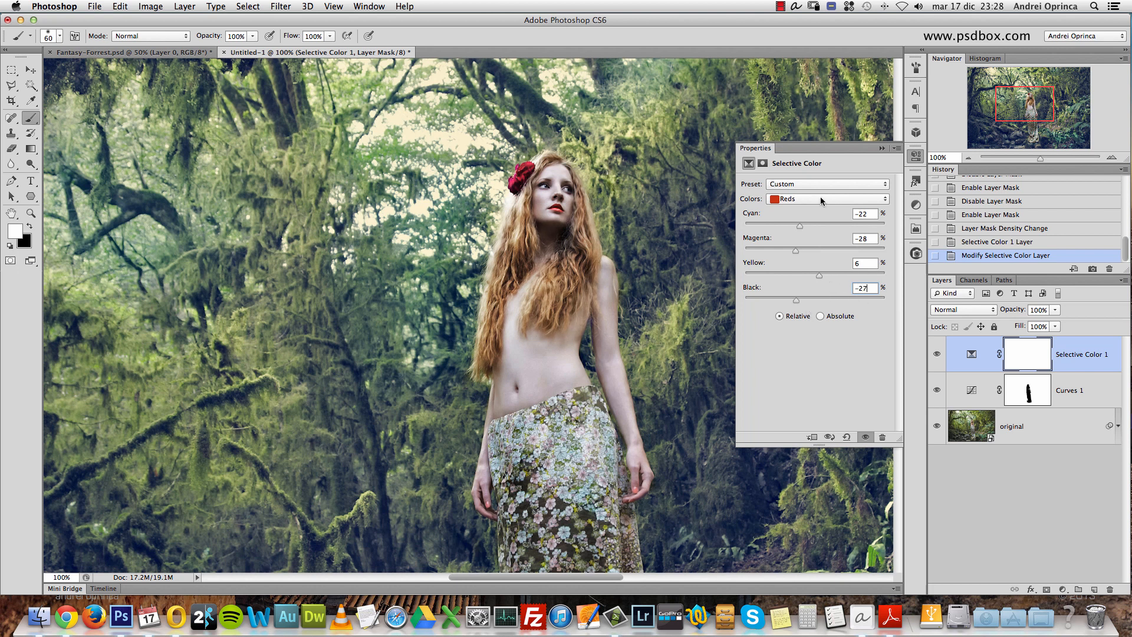
- Set the Yellows to cyan -69%, magenta +45%, yellow 59% and black 27%
{"action": "left_click", "coordinate": [795, 198]}
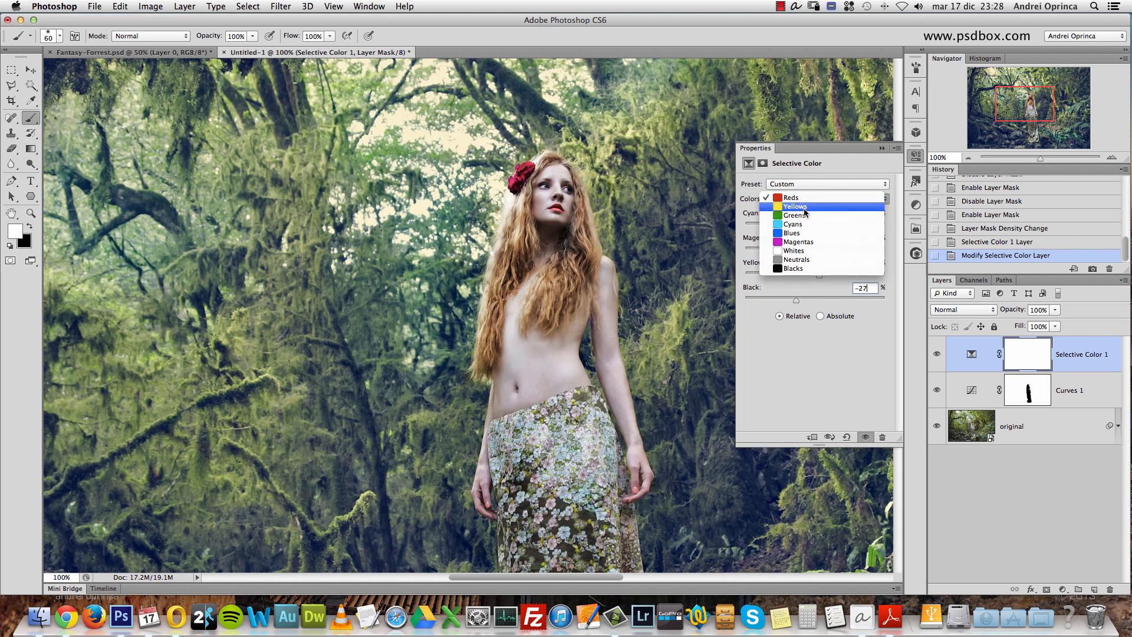
{"action": "left_click", "coordinate": [802, 214]}
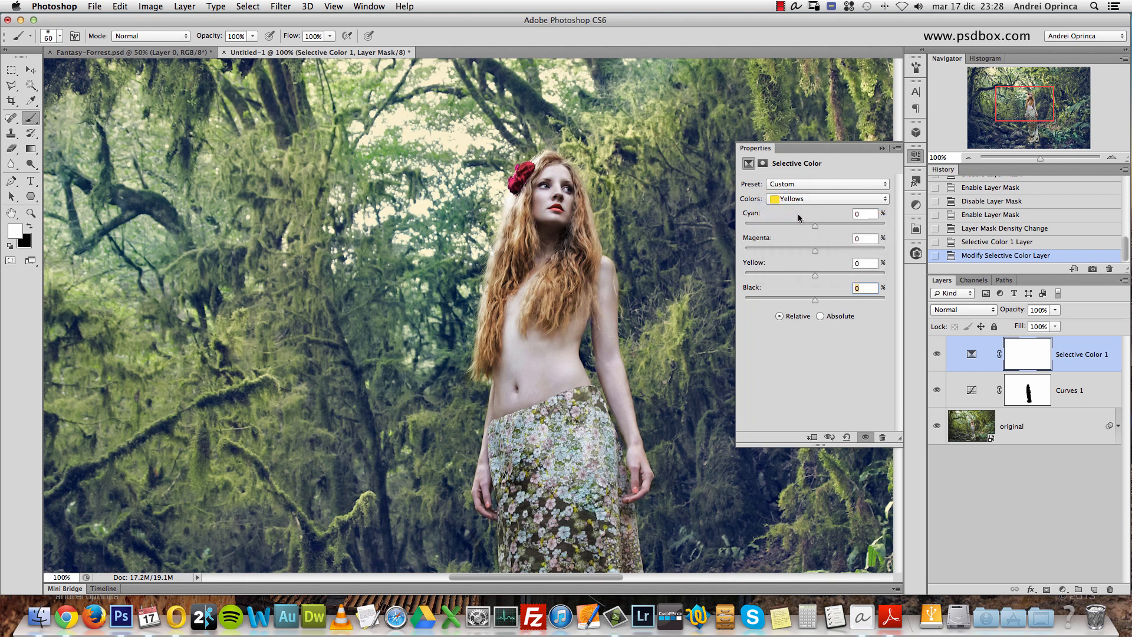
{"action": "left_click", "coordinate": [864, 214]}
{"action": "type", "text": "-69"}
{"action": "key", "text": "Tab"}
{"action": "type", "text": "+4"}
{"action": "key", "text": "Tab"}
{"action": "key", "text": "Tab"}
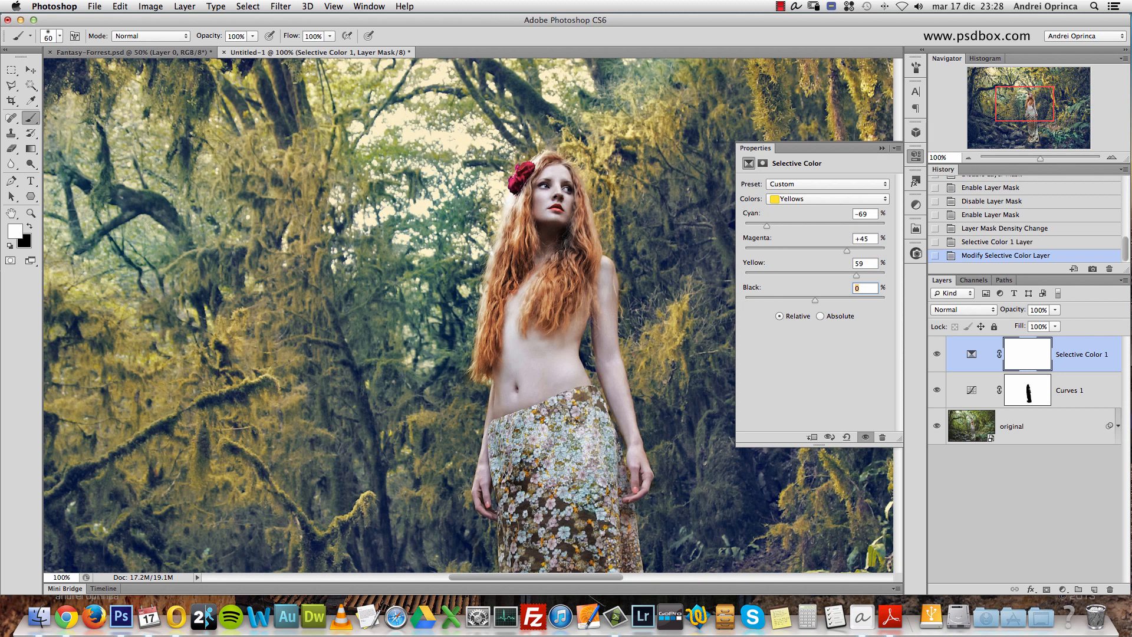
{"action": "type", "text": "27"}
- Compare the woman and the surrounding moss with the Selective Color 1 layer hidden and shown
{"action": "scroll", "coordinate": [580, 238], "scroll_direction": "right", "scroll_amount": 5}
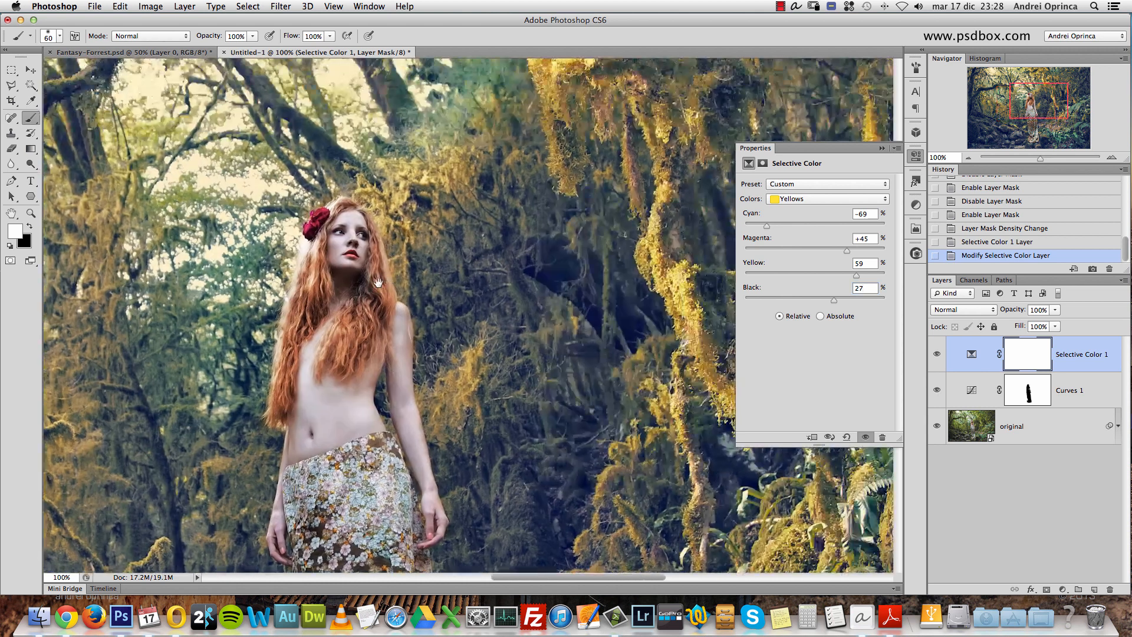
{"action": "left_click", "coordinate": [937, 354]}
{"action": "left_click", "coordinate": [937, 354]}
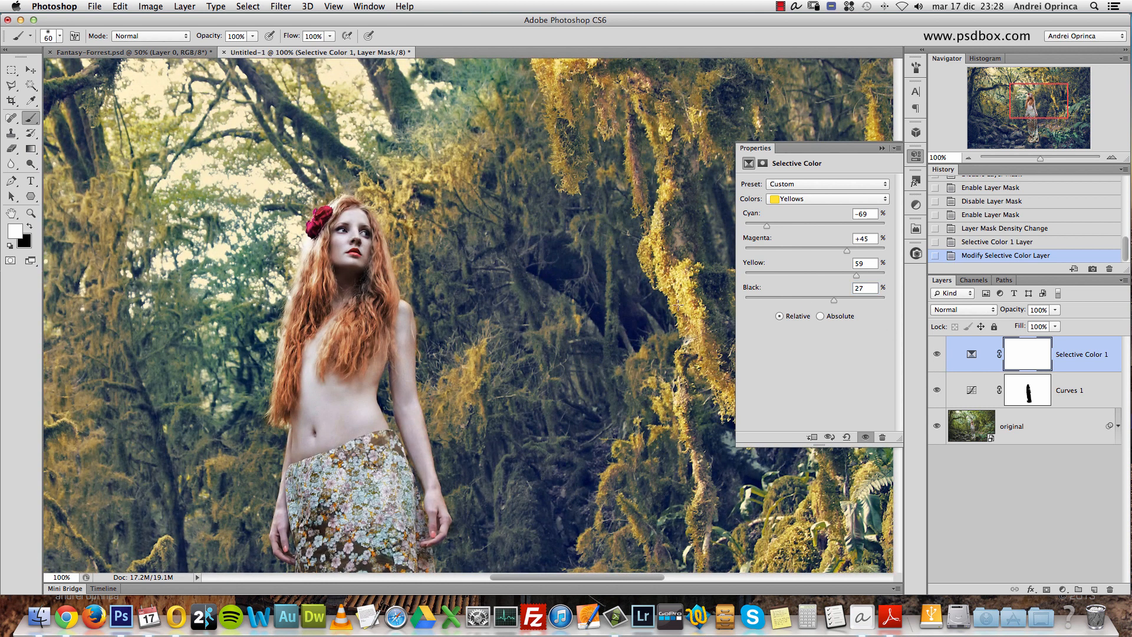
{"action": "left_click", "coordinate": [937, 354]}
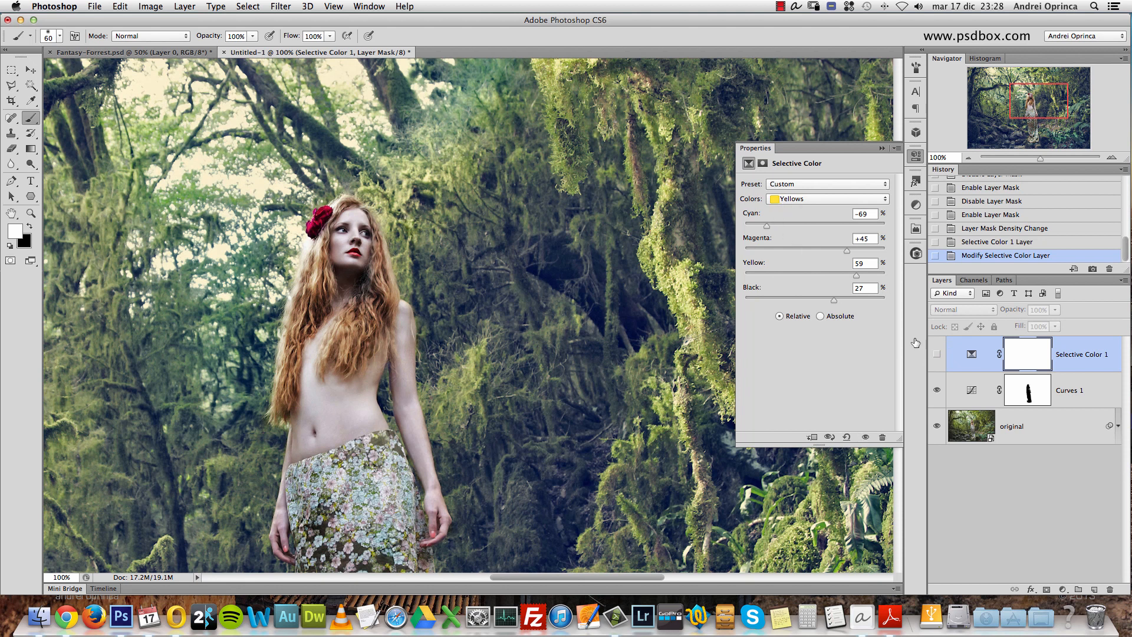
{"action": "left_click", "coordinate": [936, 353]}
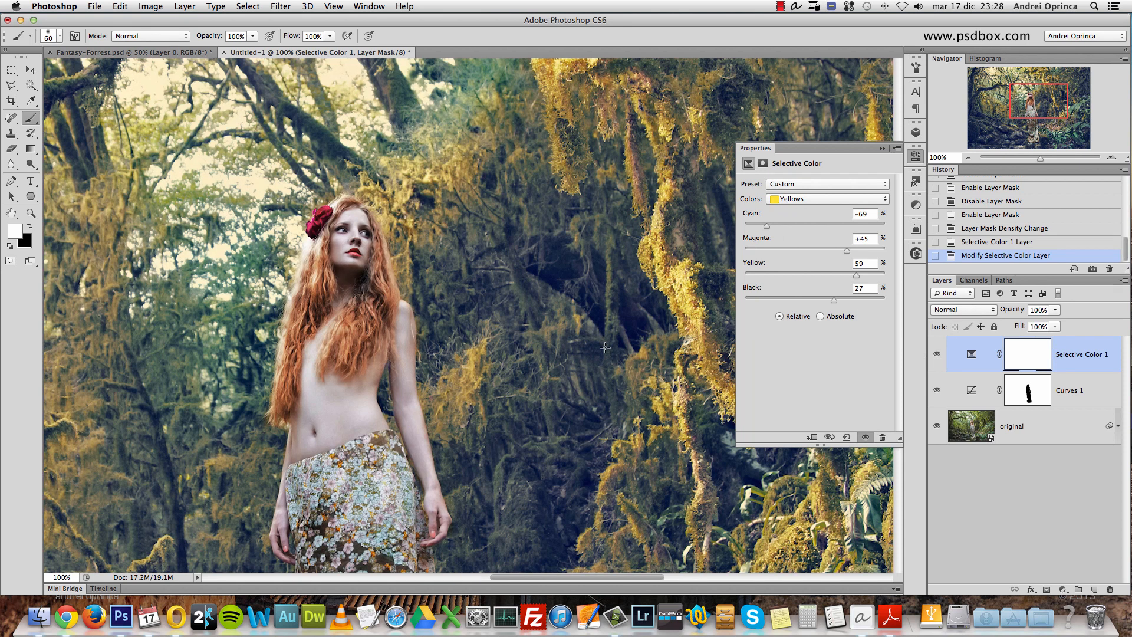
{"action": "left_click_drag", "start_coordinate": [372, 361], "coordinate": [459, 318]}
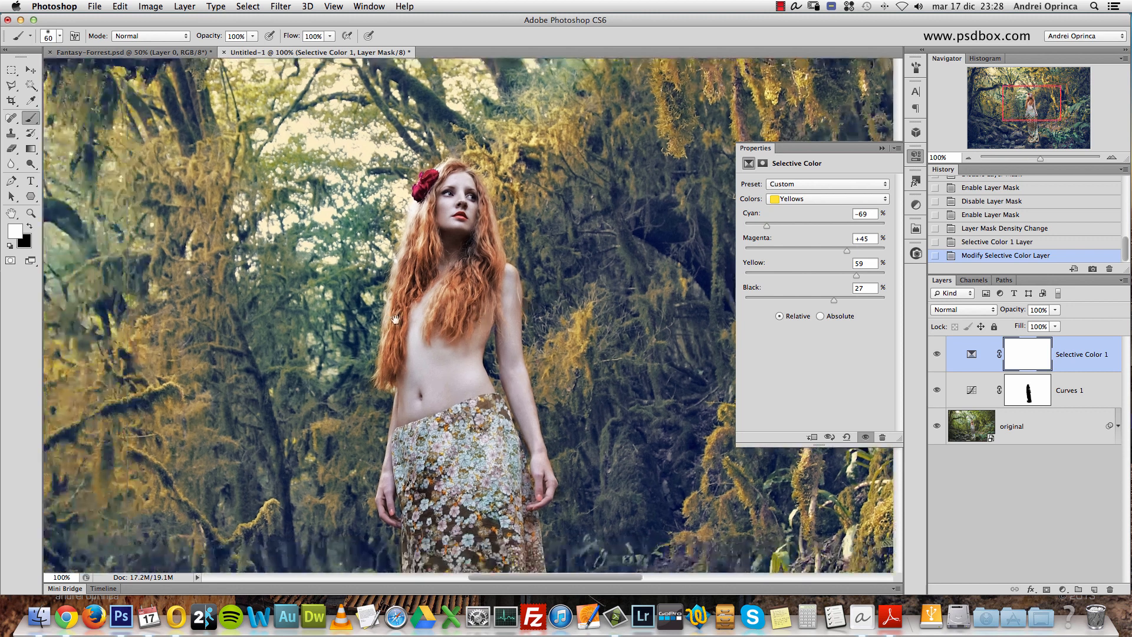
- Set the Greens to cyan 30%, magenta -15%, yellow -24% and black 27%
{"action": "left_click", "coordinate": [825, 202]}
{"action": "left_click", "coordinate": [806, 209]}
{"action": "left_click_drag", "start_coordinate": [691, 440], "coordinate": [423, 254]}
{"action": "left_click", "coordinate": [423, 255], "text": "alt"}
{"action": "left_click", "coordinate": [423, 255], "text": "alt"}
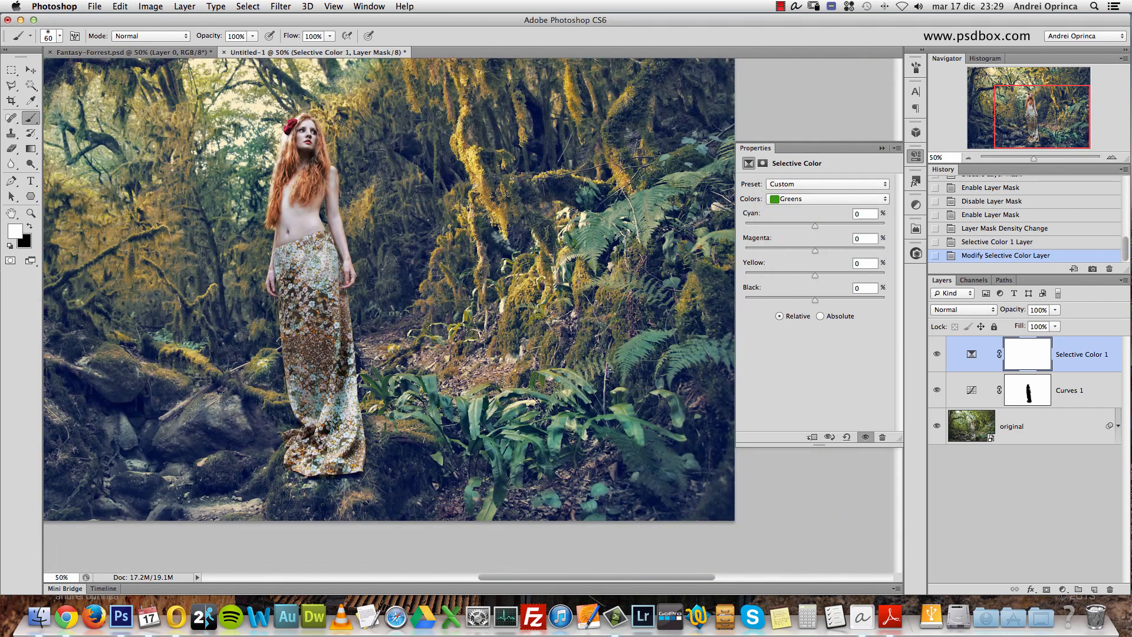
{"action": "left_click_drag", "start_coordinate": [307, 186], "coordinate": [425, 300]}
{"action": "left_click", "coordinate": [414, 237], "text": "super"}
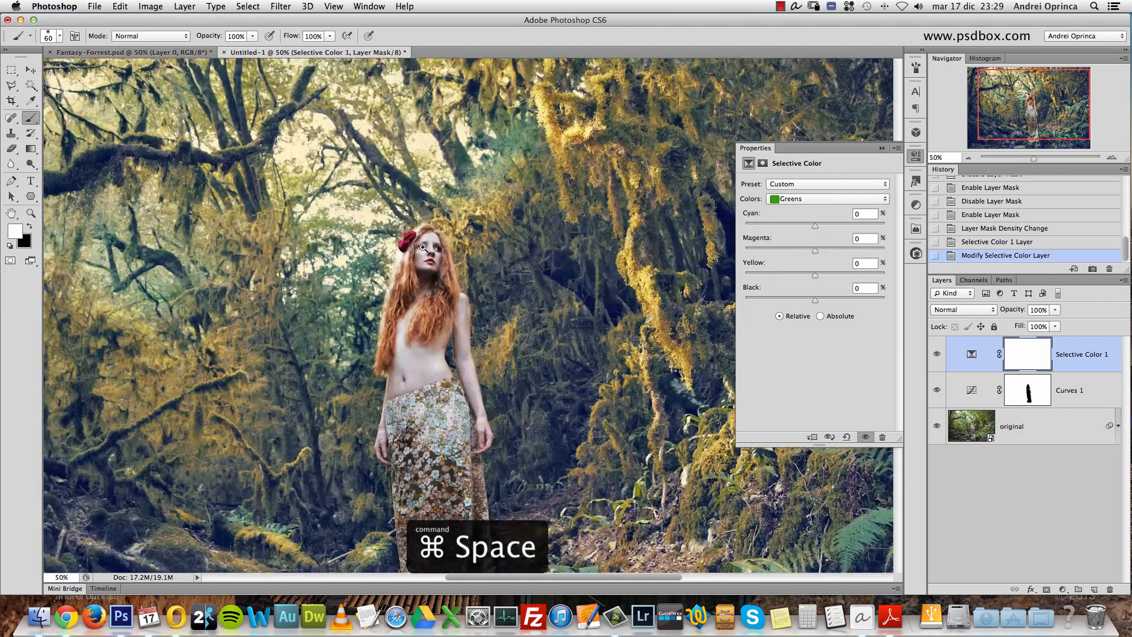
{"action": "left_click", "coordinate": [443, 275], "text": "super"}
{"action": "left_click_drag", "start_coordinate": [587, 310], "coordinate": [554, 259]}
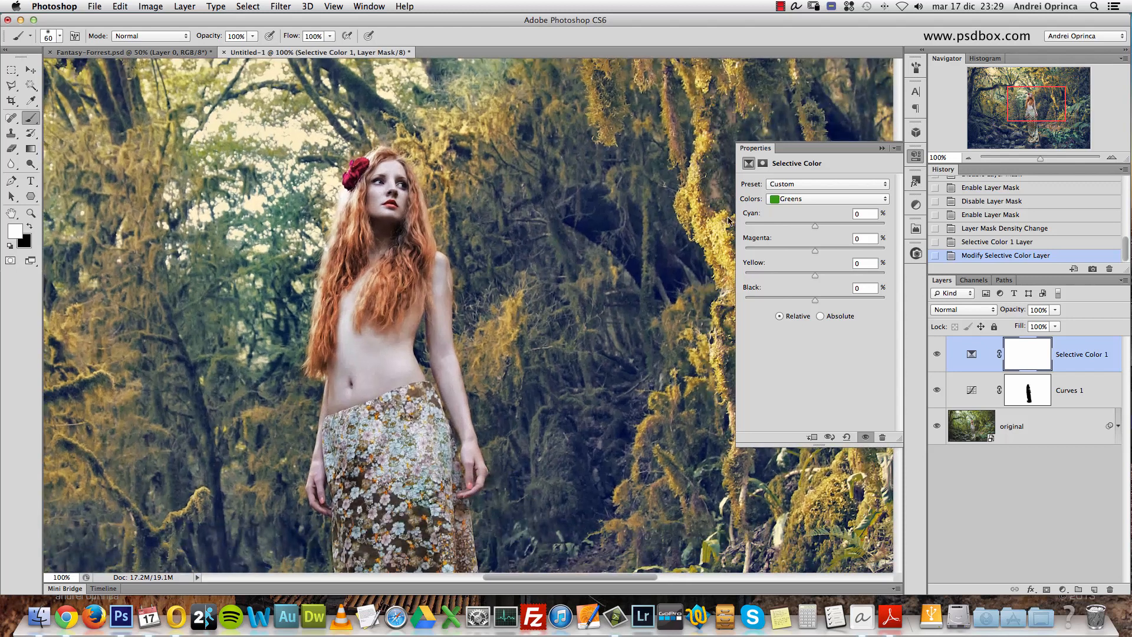
{"action": "left_click", "coordinate": [871, 213]}
{"action": "type", "text": "30"}
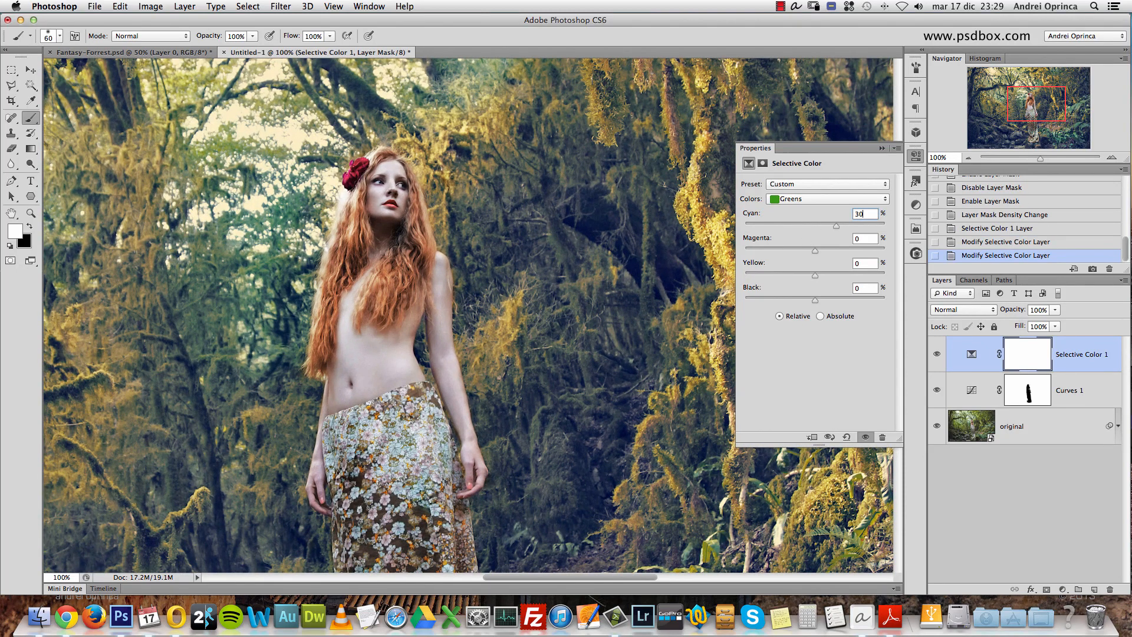
{"action": "key", "text": "Tab"}
{"action": "type", "text": "-15"}
{"action": "key", "text": "Tab"}
{"action": "type", "text": "27"}
- Set the Blacks to cyan 3% and yellow 2%, and collapse the adjustment settings
{"action": "left_click", "coordinate": [835, 196]}
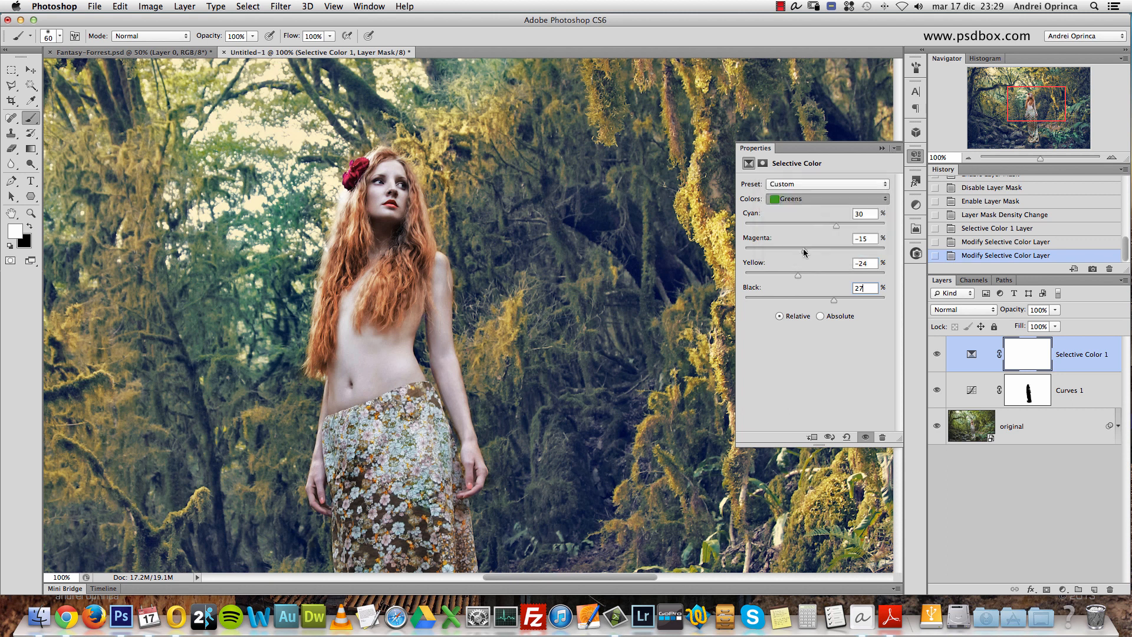
{"action": "left_click", "coordinate": [806, 251]}
{"action": "key", "text": "alt+space"}
{"action": "left_click", "coordinate": [649, 271], "text": "alt"}
{"action": "left_click_drag", "start_coordinate": [508, 430], "coordinate": [458, 224]}
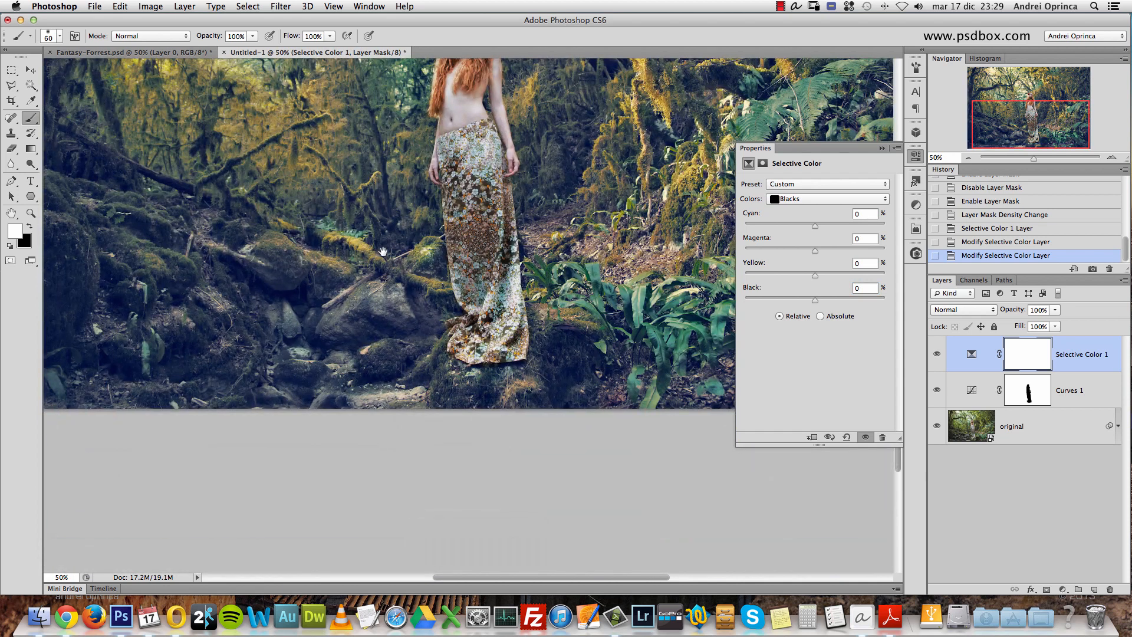
{"action": "scroll", "coordinate": [471, 248], "scroll_direction": "up", "scroll_amount": 5}
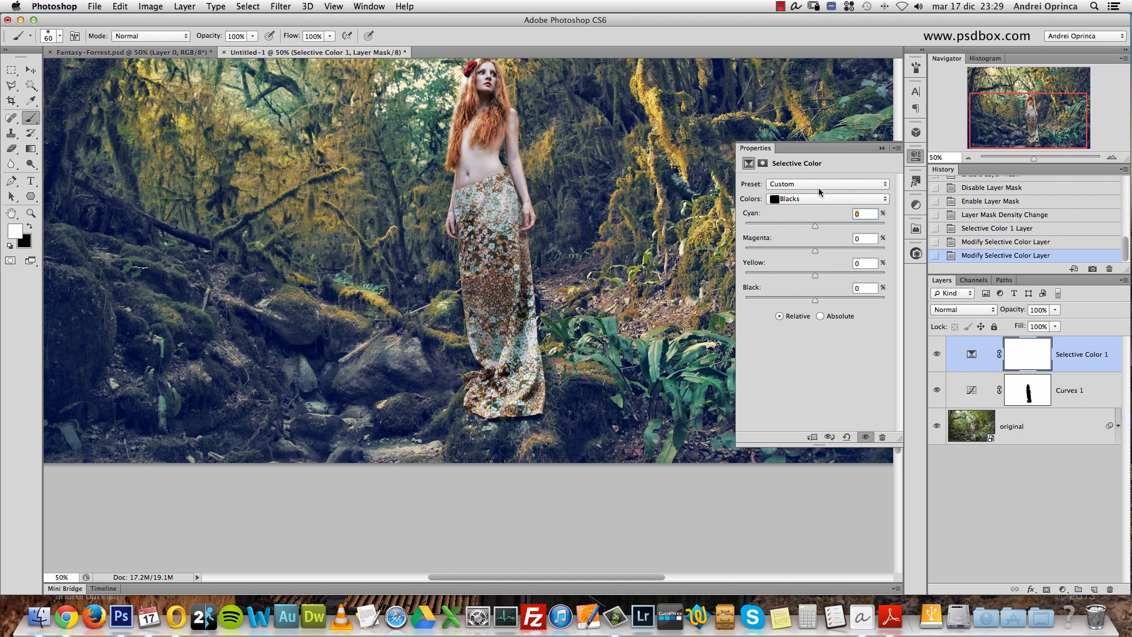
{"action": "type", "text": "3"}
{"action": "key", "text": "Tab"}
{"action": "key", "text": "Tab"}
{"action": "type", "text": "2"}
{"action": "key", "text": "Tab"}
{"action": "left_click", "coordinate": [882, 149]}
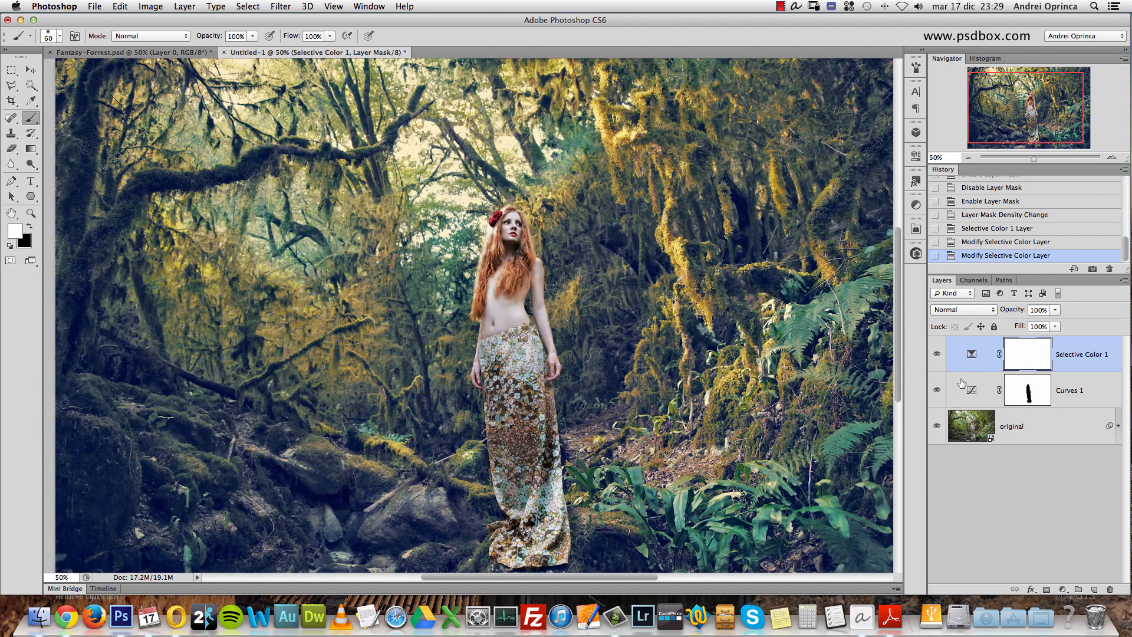
- Compare the whole picture with the Selective Color 1 layer hidden and shown, and inspect the graded forest closer
{"action": "left_click", "coordinate": [938, 355]}
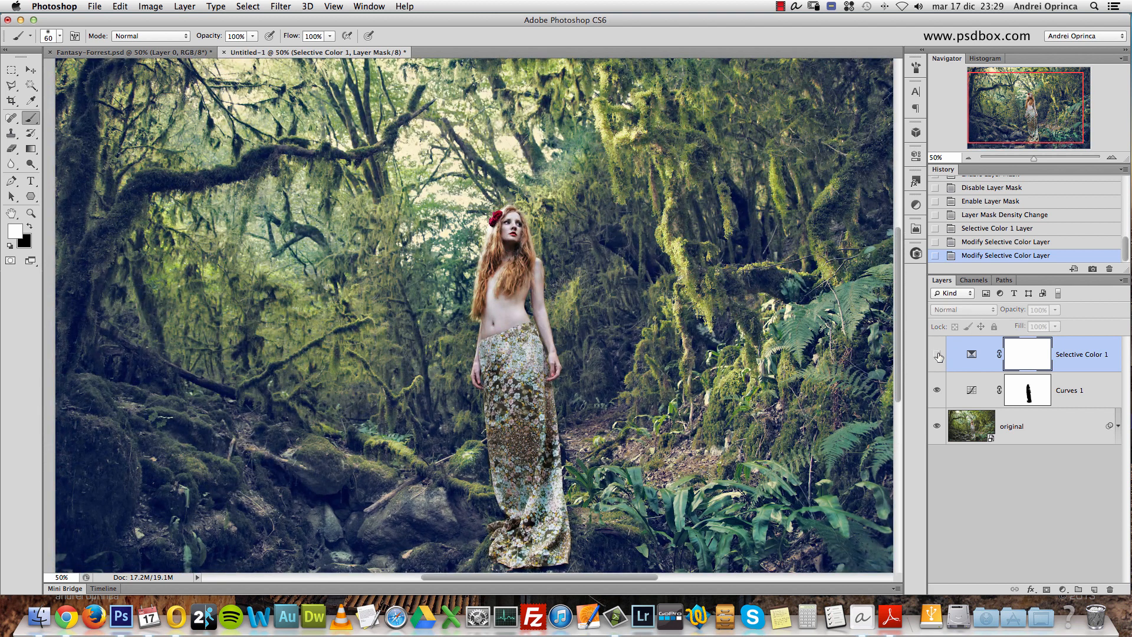
{"action": "left_click", "coordinate": [937, 355]}
{"action": "left_click", "coordinate": [938, 354]}
{"action": "left_click", "coordinate": [938, 354]}
{"action": "left_click", "coordinate": [669, 285], "text": "alt+super"}
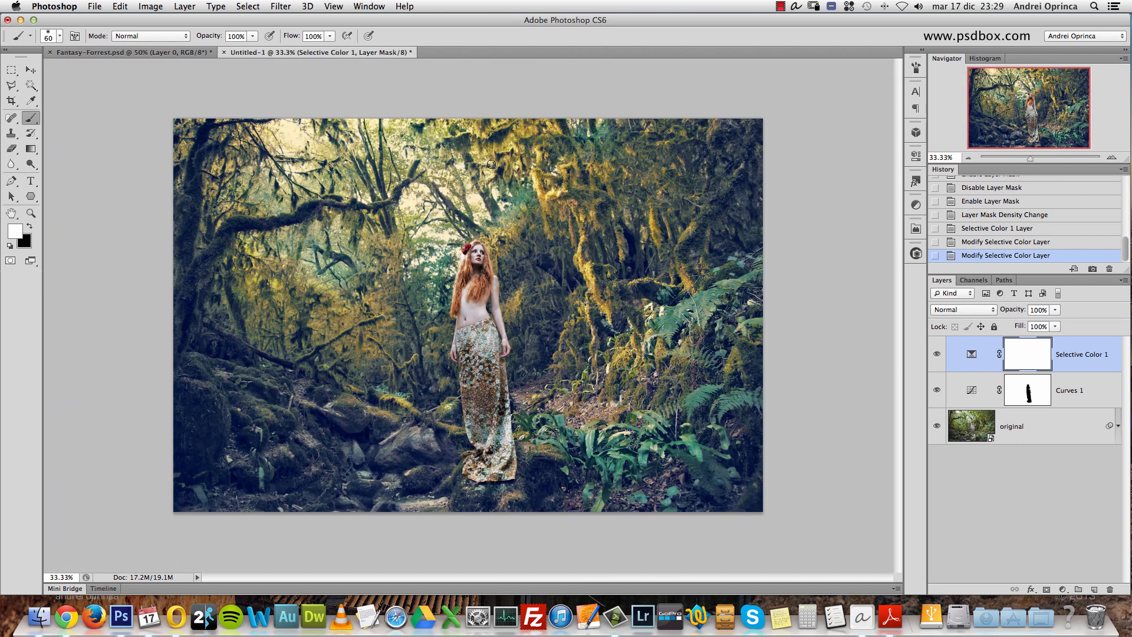
{"action": "left_click", "coordinate": [546, 220], "text": "super"}
{"action": "left_click_drag", "start_coordinate": [546, 220], "coordinate": [592, 194]}
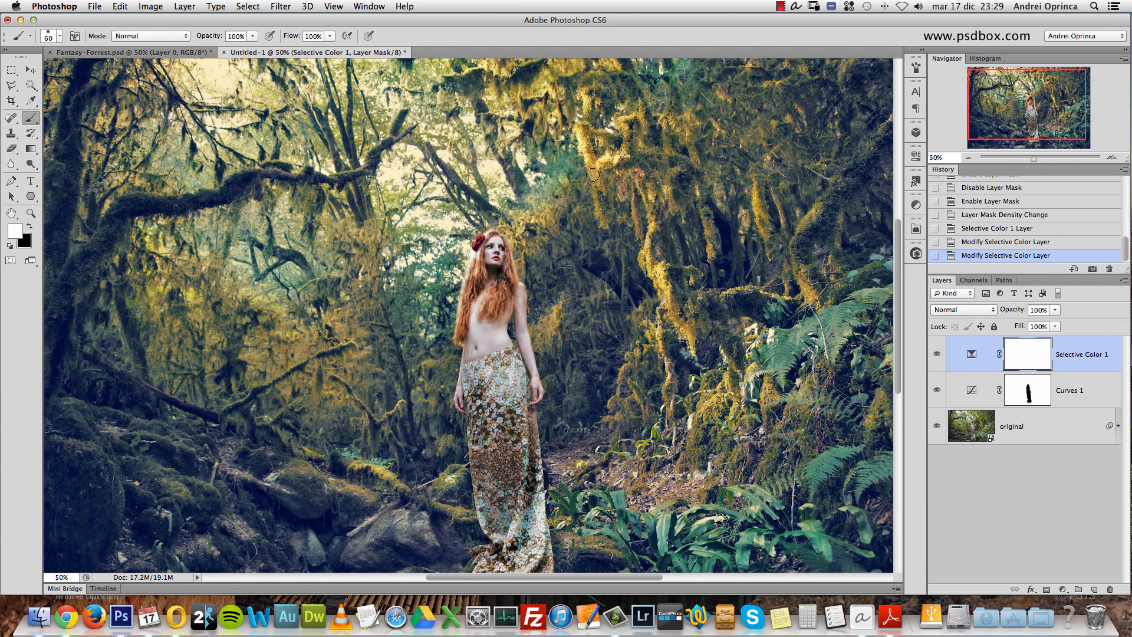
{"action": "left_click", "coordinate": [467, 255], "text": "super"}
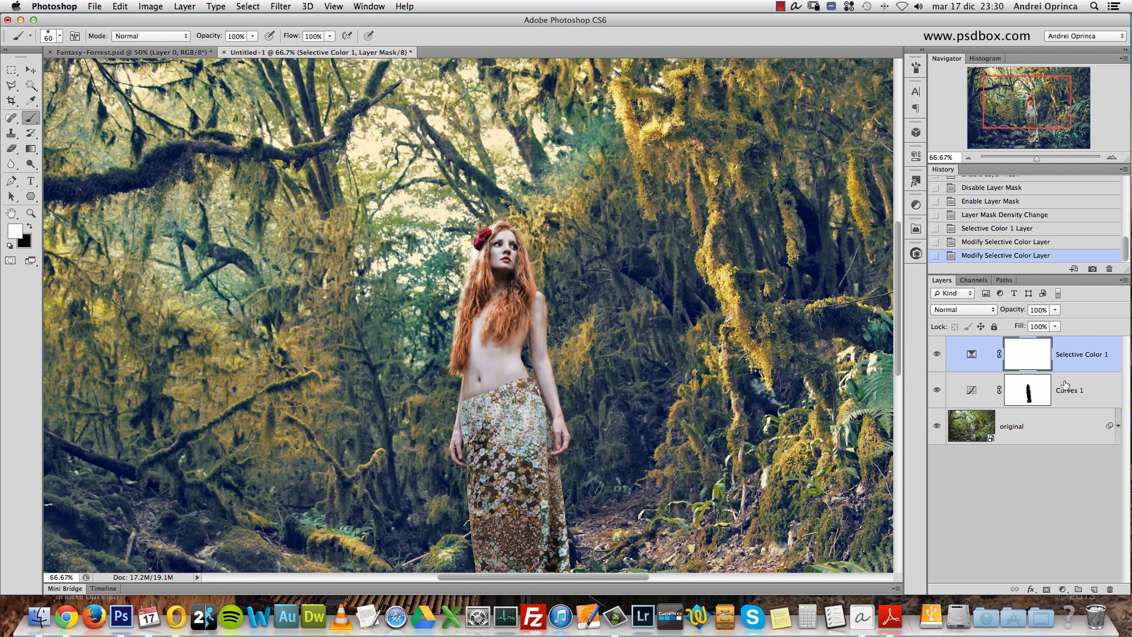
- Duplicate the Selective Color 1 layer and set the copy's opacity to 60%
{"action": "key", "text": "super+j"}
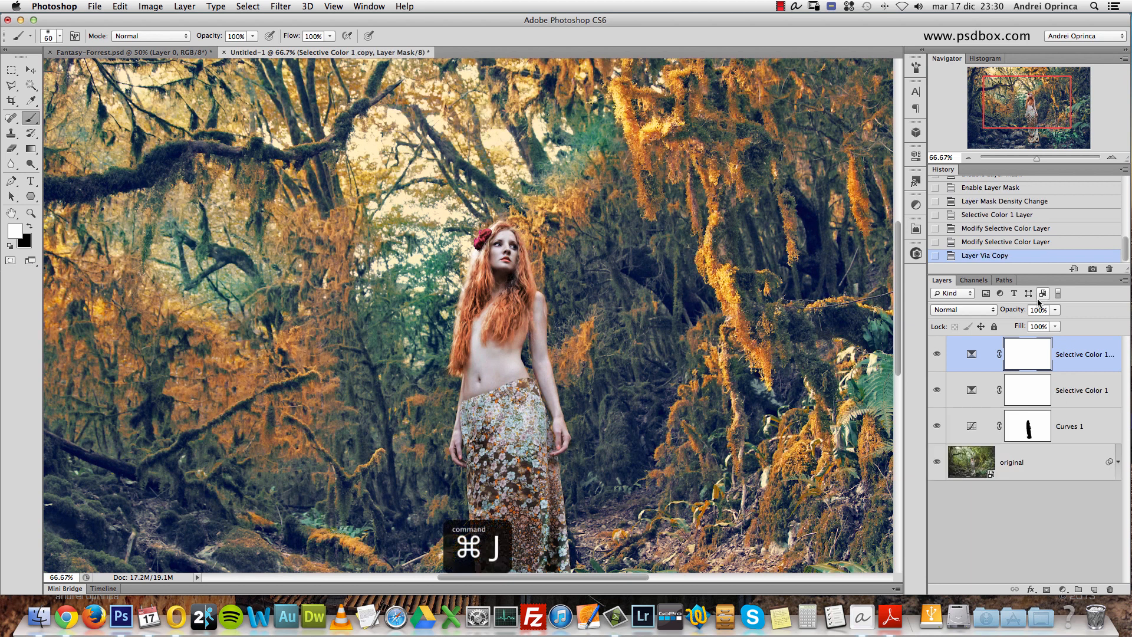
{"action": "left_click", "coordinate": [492, 302], "text": "alt+super"}
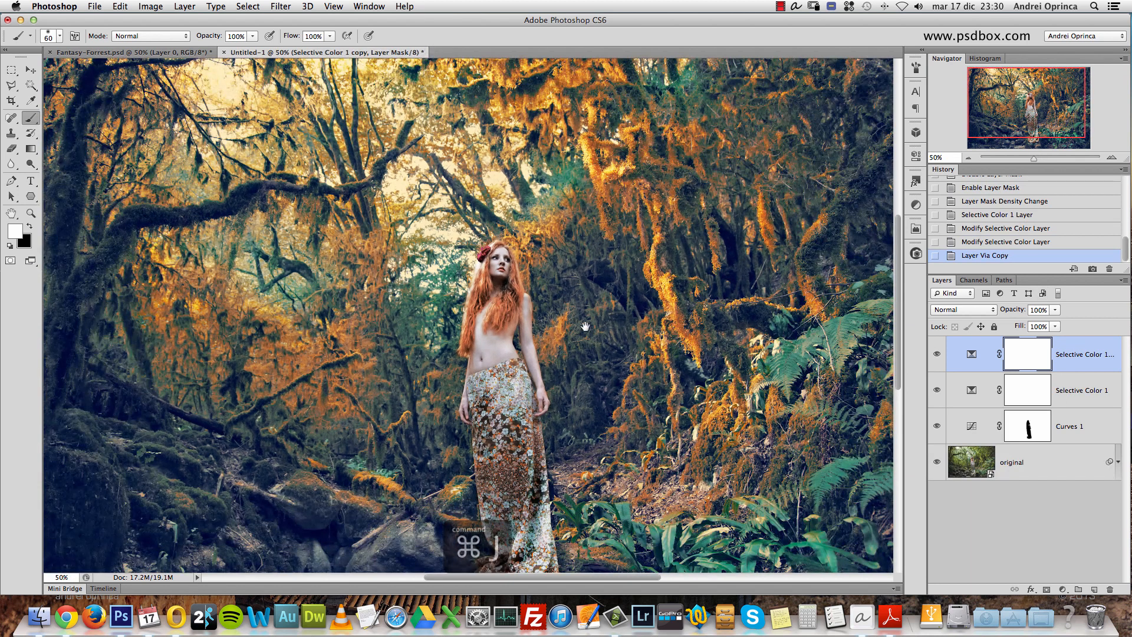
{"action": "left_click", "coordinate": [1045, 311]}
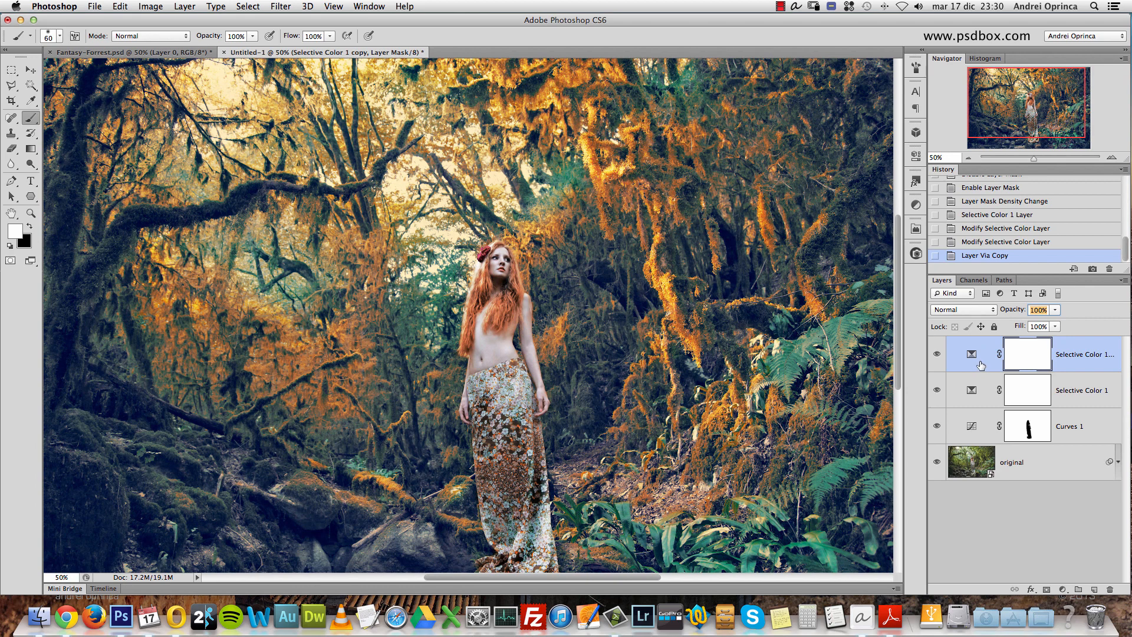
{"action": "type", "text": "5"}
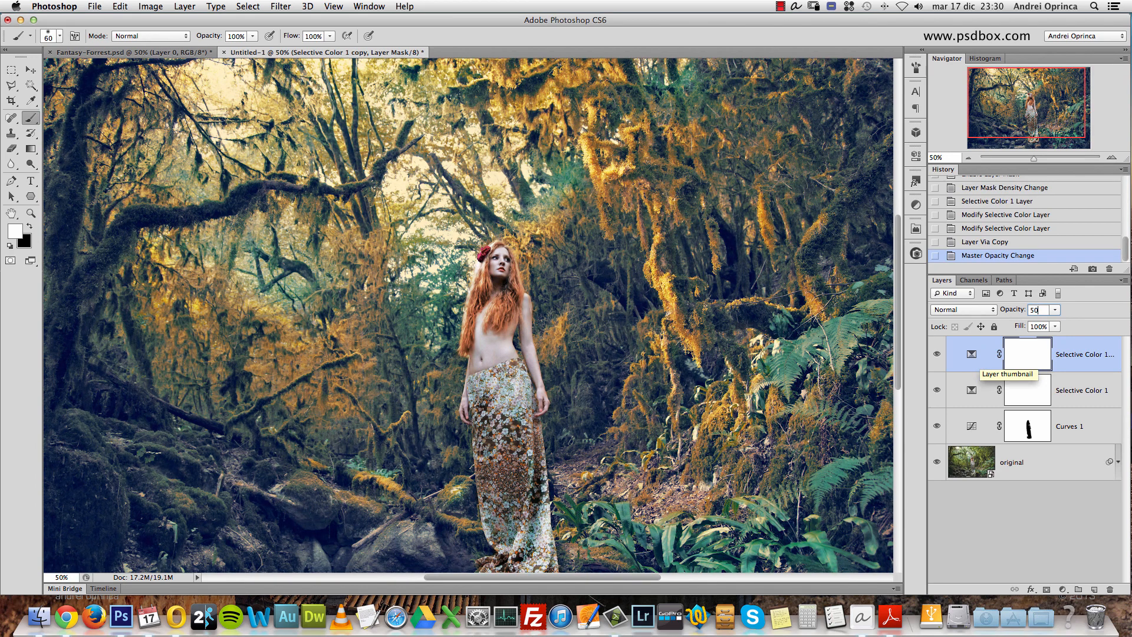
{"action": "type", "text": "0"}
{"action": "key", "text": "BackSpace"}
{"action": "key", "text": "BackSpace"}
{"action": "type", "text": "6"}
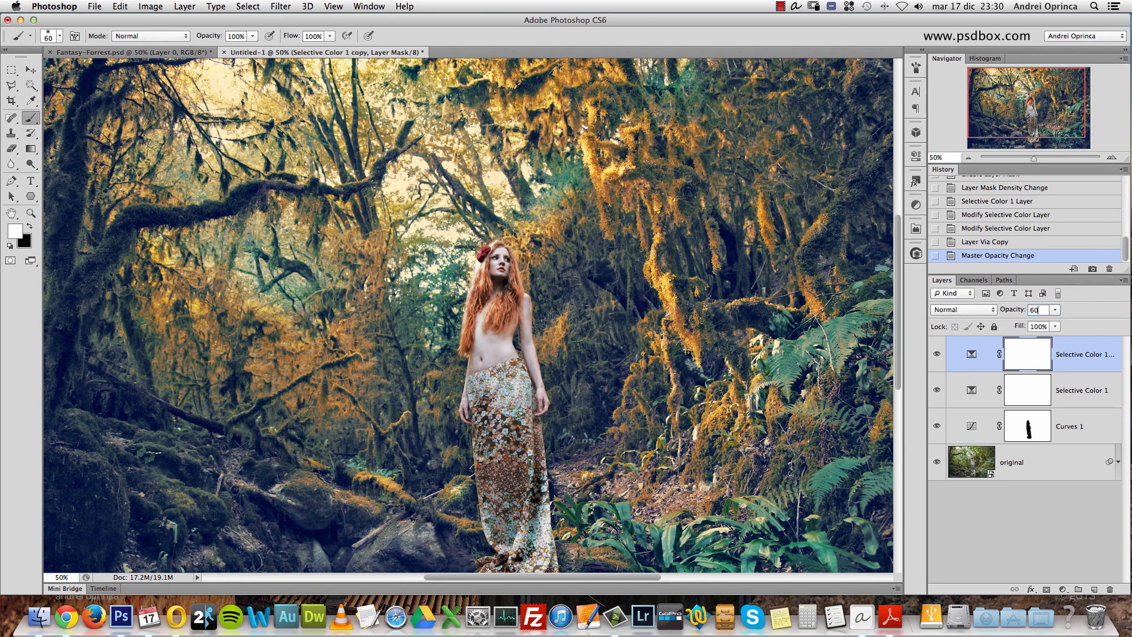
{"action": "left_click", "coordinate": [1076, 356]}
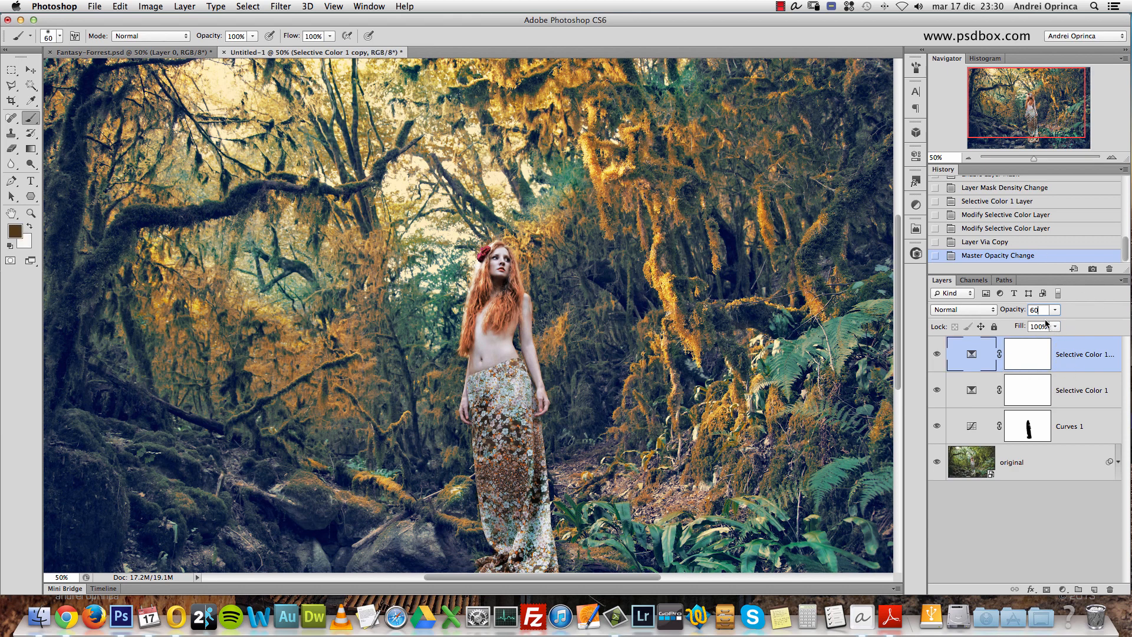
{"action": "type", "text": "0"}
- Add a Gradient Map adjustment layer on top and set the color at the gradient's dark end to 0f4f78
{"action": "left_click", "coordinate": [1063, 590]}
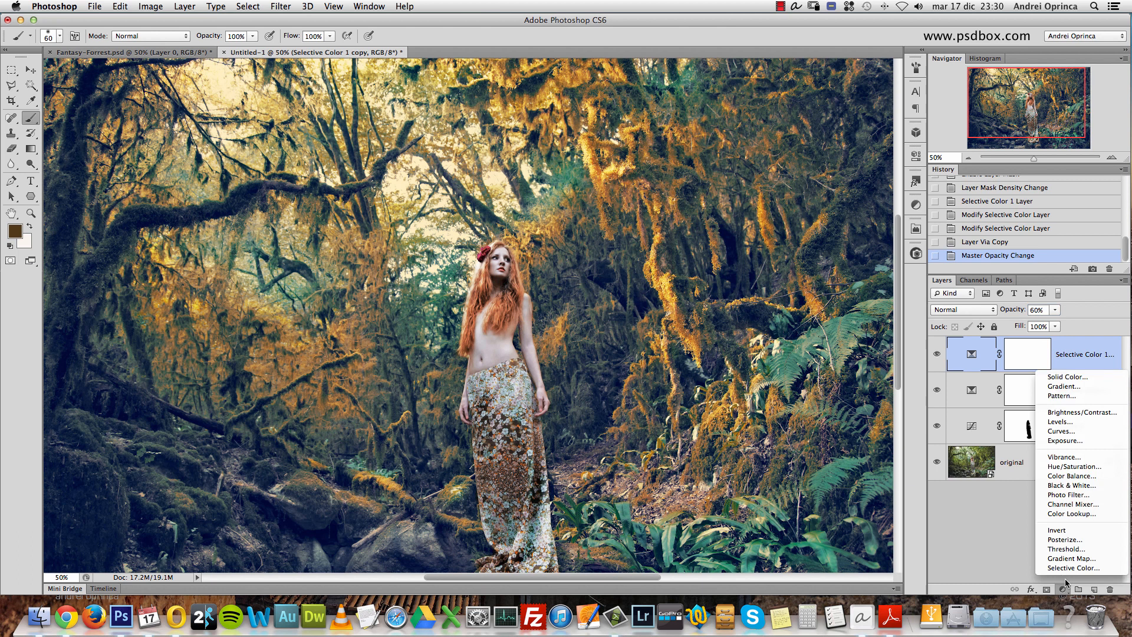
{"action": "left_click", "coordinate": [1070, 558]}
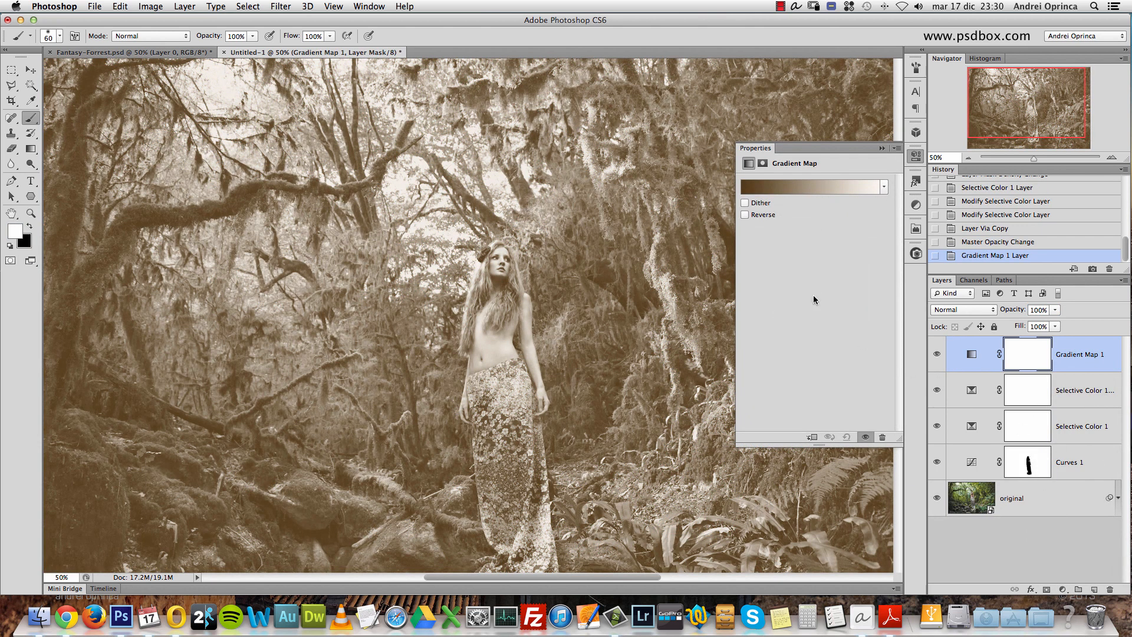
{"action": "left_click", "coordinate": [762, 185]}
{"action": "left_click", "coordinate": [731, 385]}
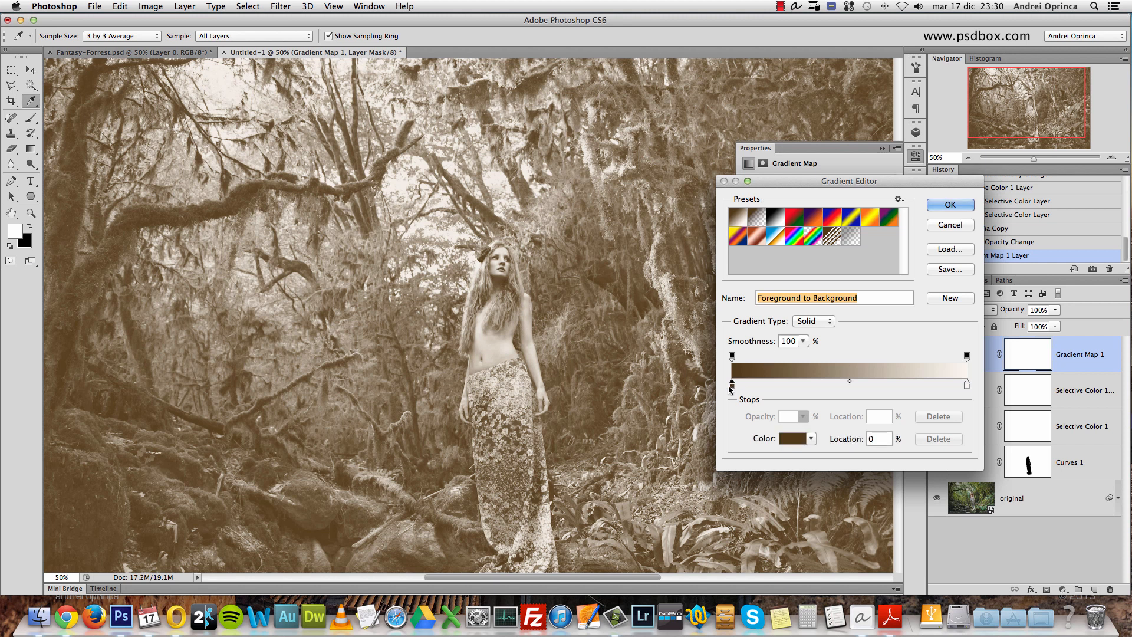
{"action": "left_click", "coordinate": [792, 438]}
{"action": "left_click_drag", "start_coordinate": [844, 307], "coordinate": [844, 237]}
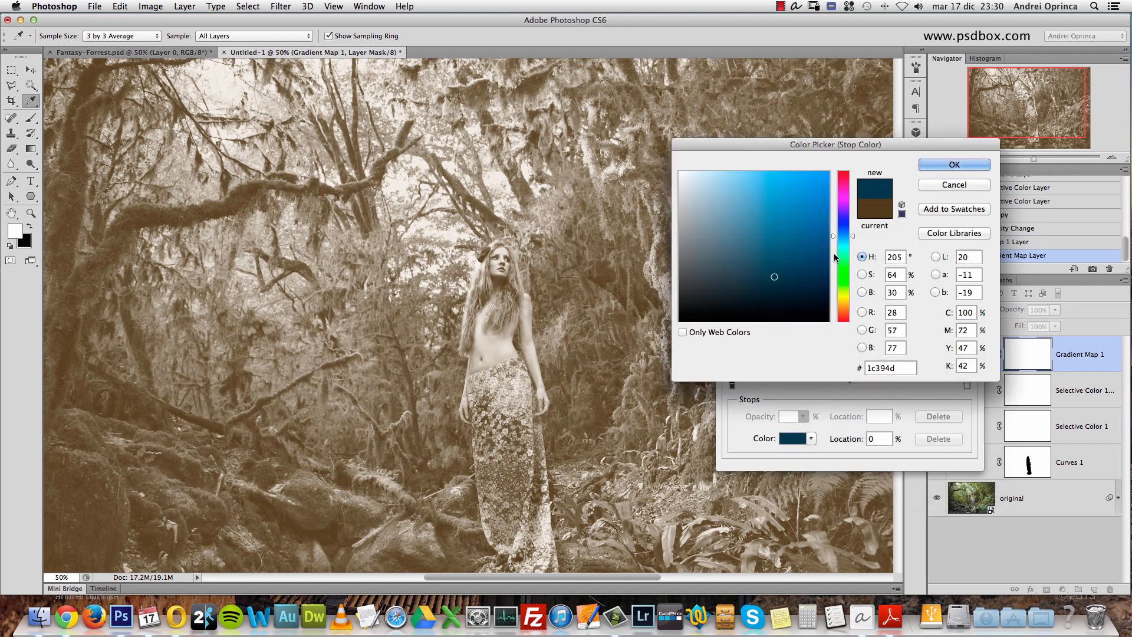
{"action": "left_click", "coordinate": [713, 291]}
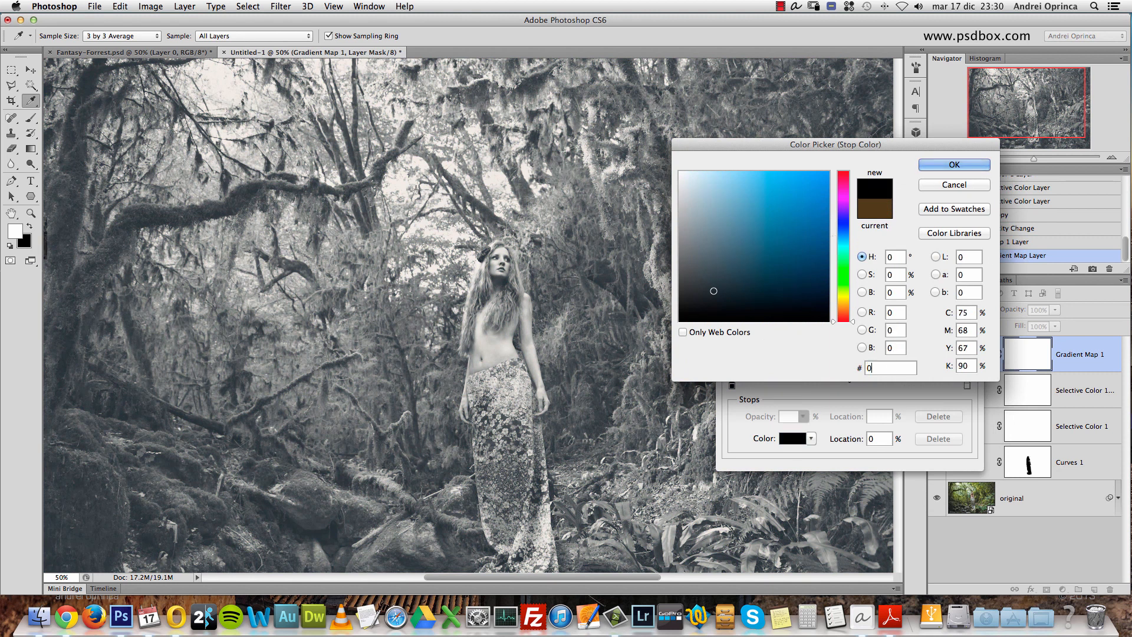
{"action": "type", "text": "0f4"}
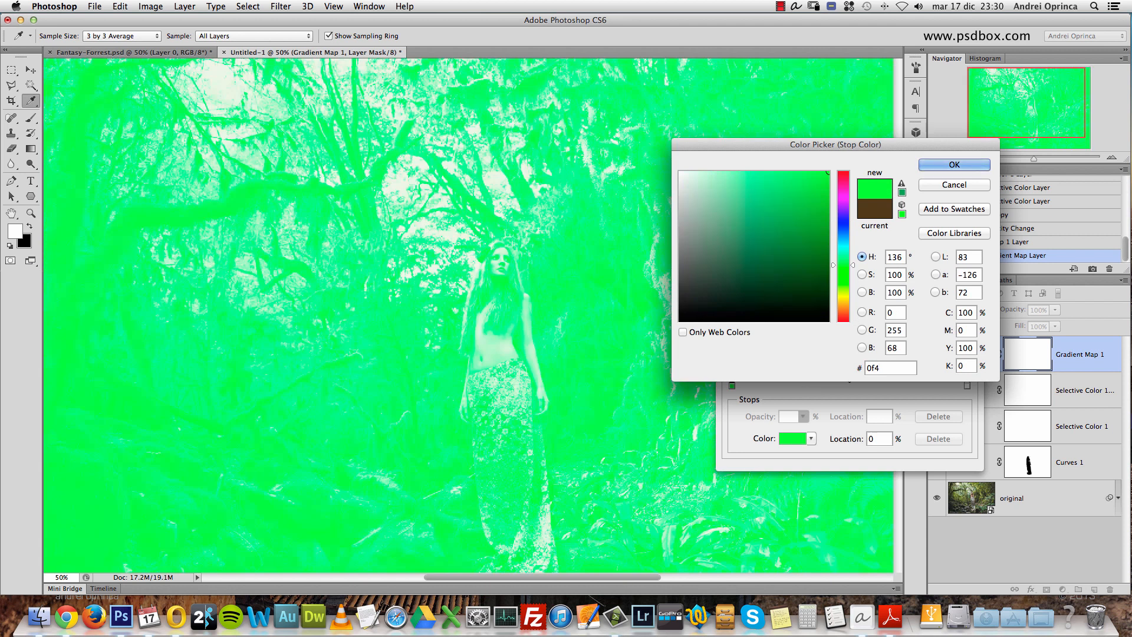
{"action": "type", "text": "f78"}
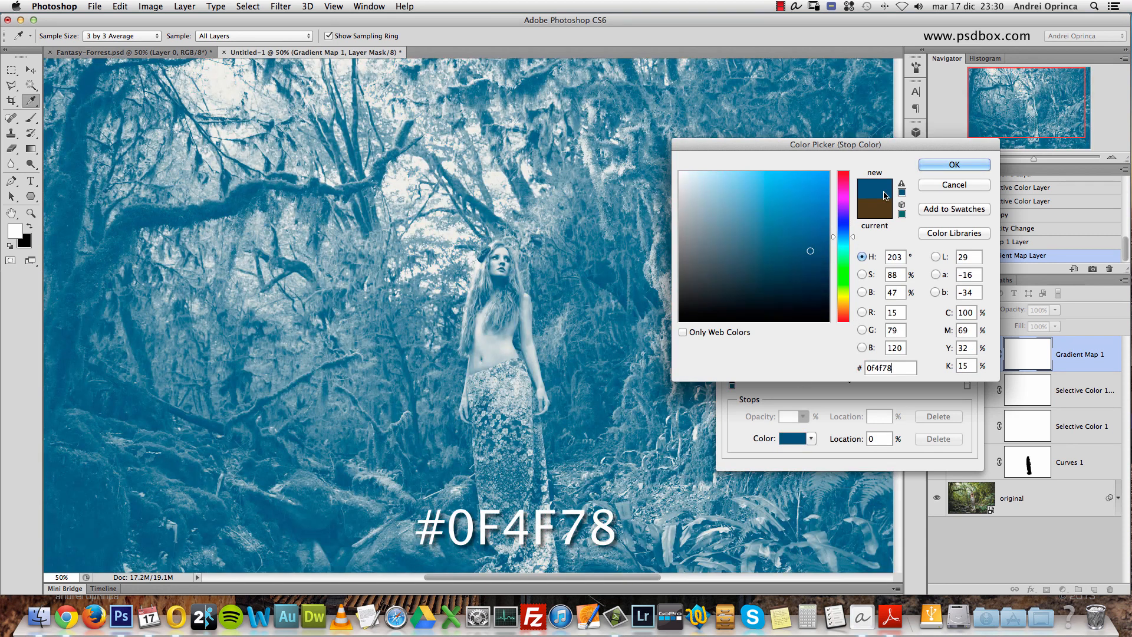
{"action": "left_click", "coordinate": [963, 168]}
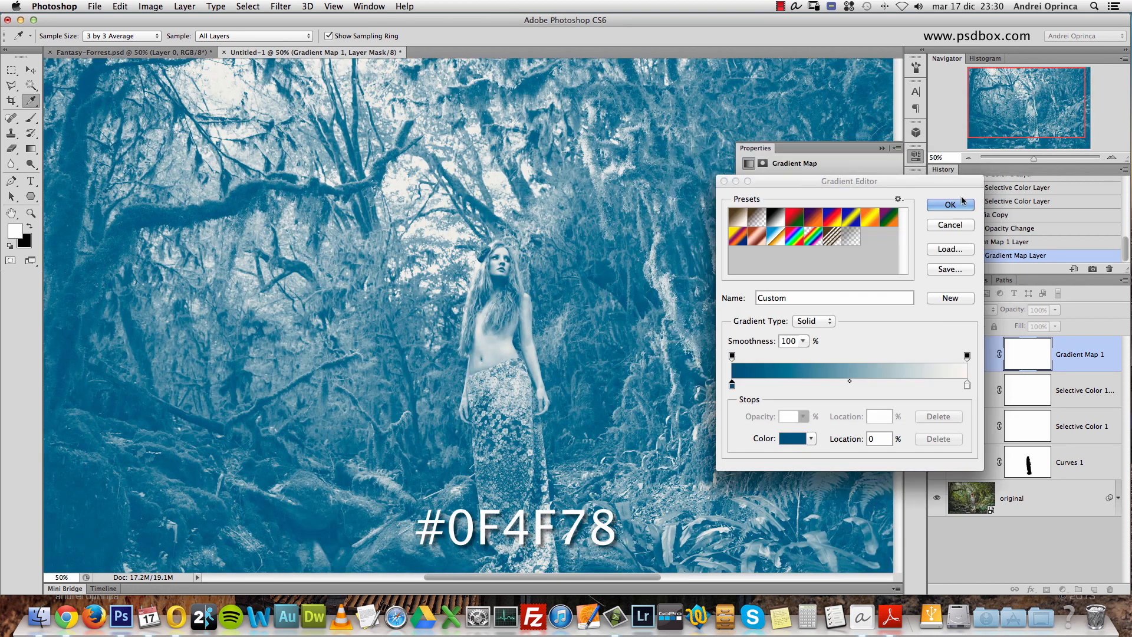
- Select the color stop at the light end of the Gradient Map's gradient
{"action": "left_click", "coordinate": [967, 384]}
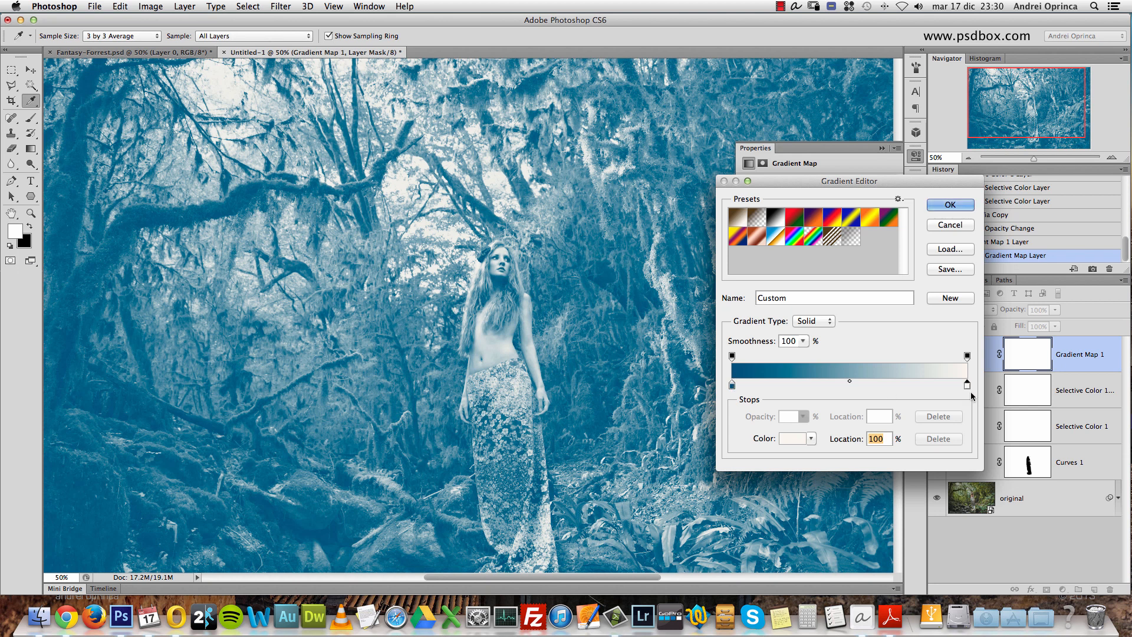
- Set the color at the light end of the Gradient Map's gradient to e4bb6a and apply the gradient
{"action": "left_click", "coordinate": [792, 440]}
{"action": "left_click_drag", "start_coordinate": [897, 369], "coordinate": [849, 374]}
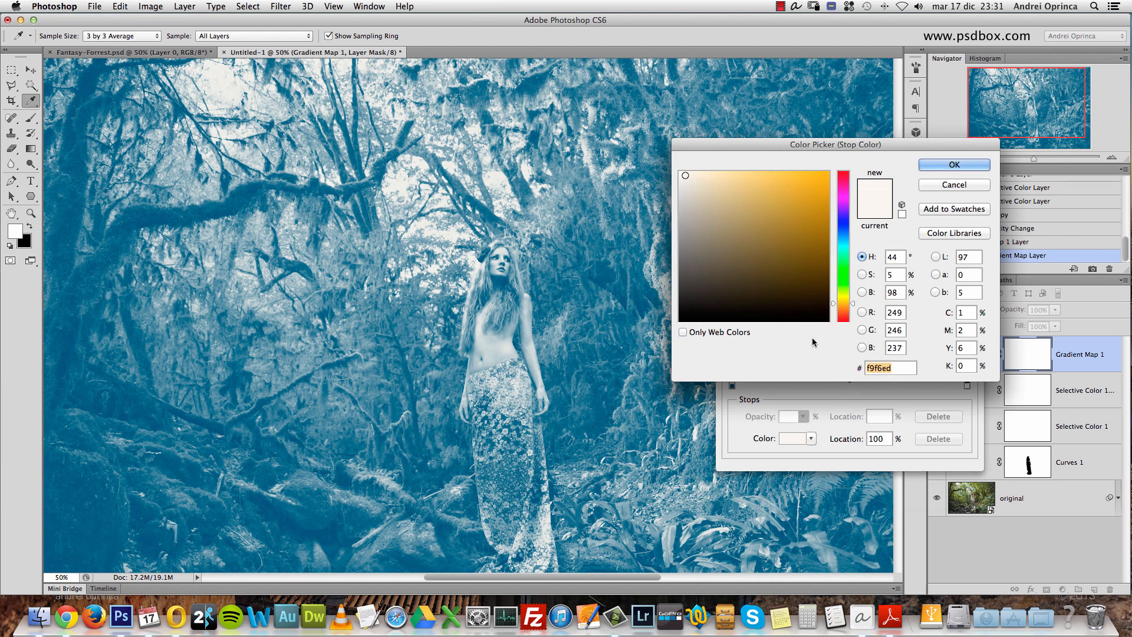
{"action": "type", "text": "e4"}
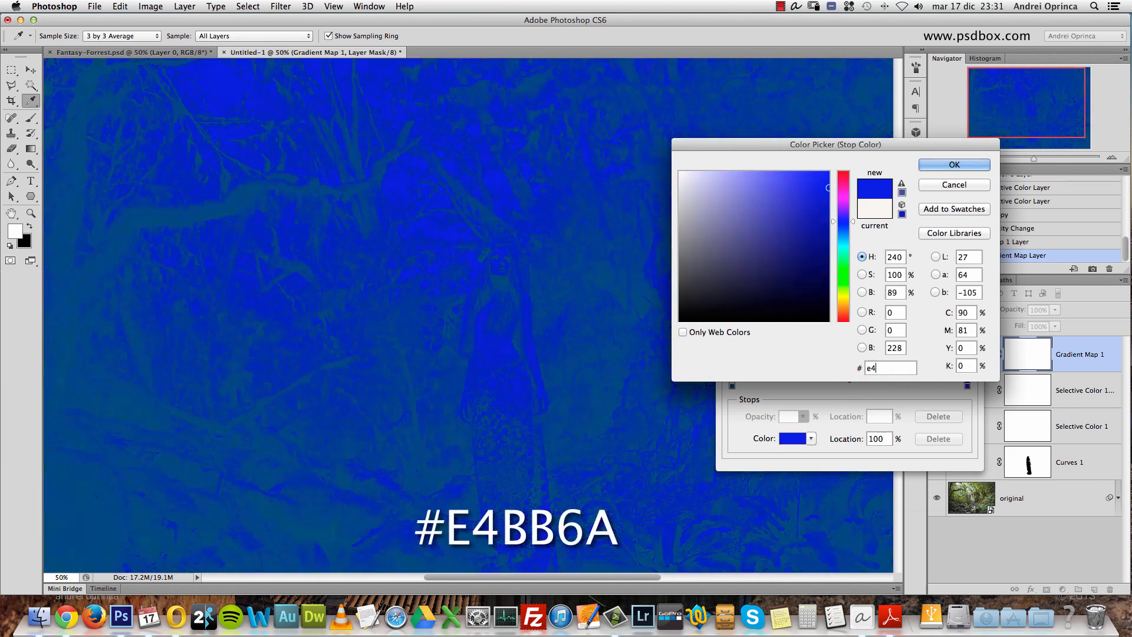
{"action": "type", "text": "bb6"}
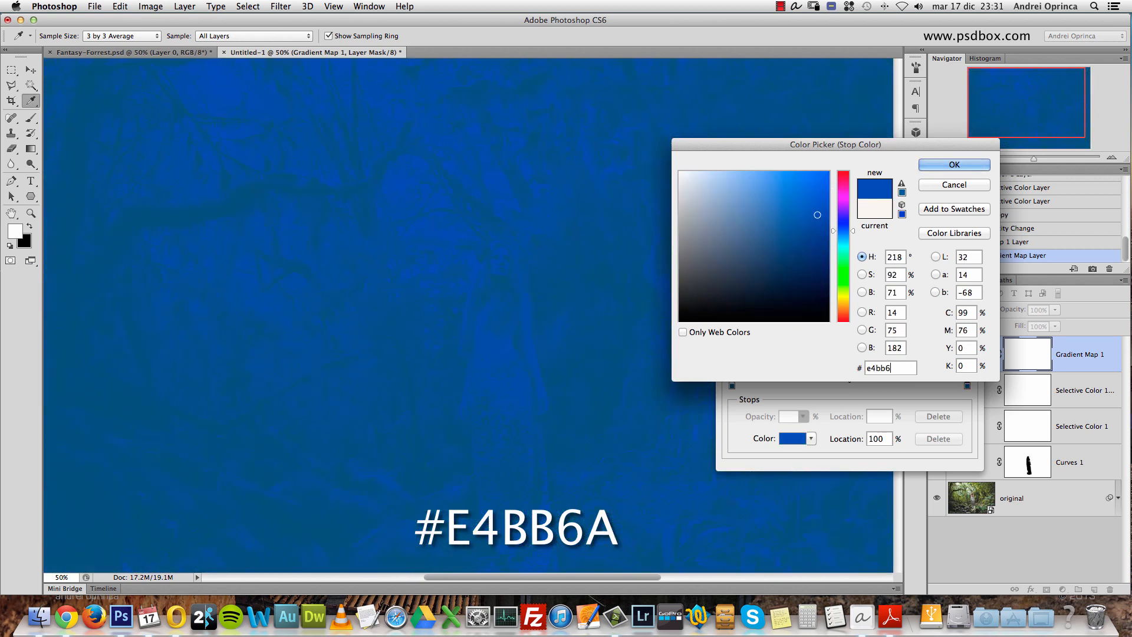
{"action": "type", "text": "a"}
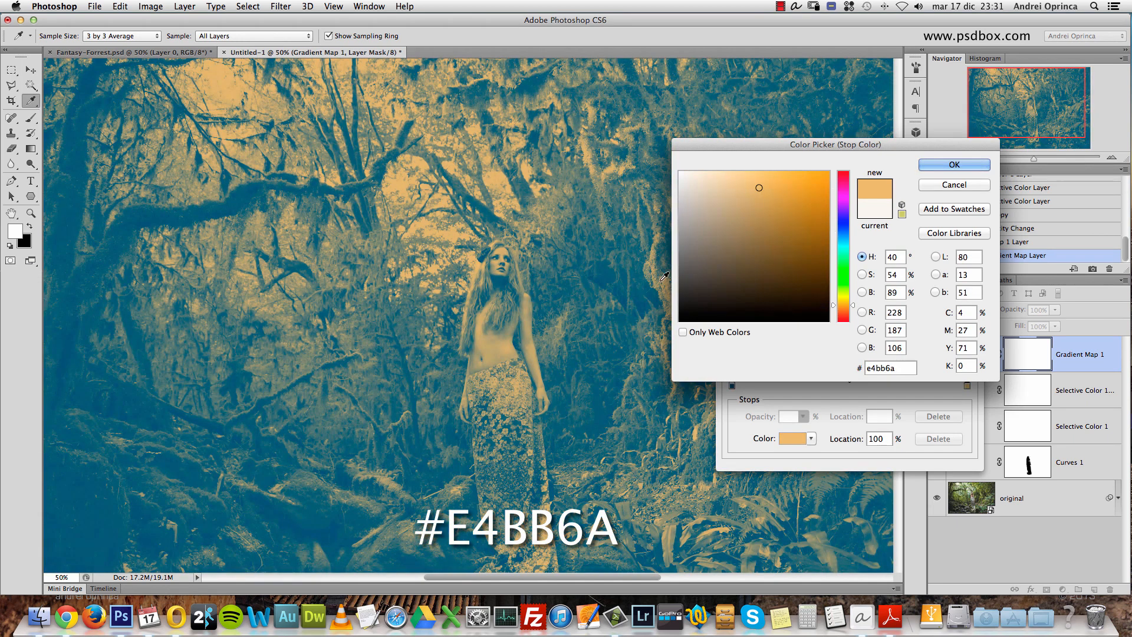
{"action": "left_click", "coordinate": [950, 168]}
{"action": "left_click", "coordinate": [958, 207]}
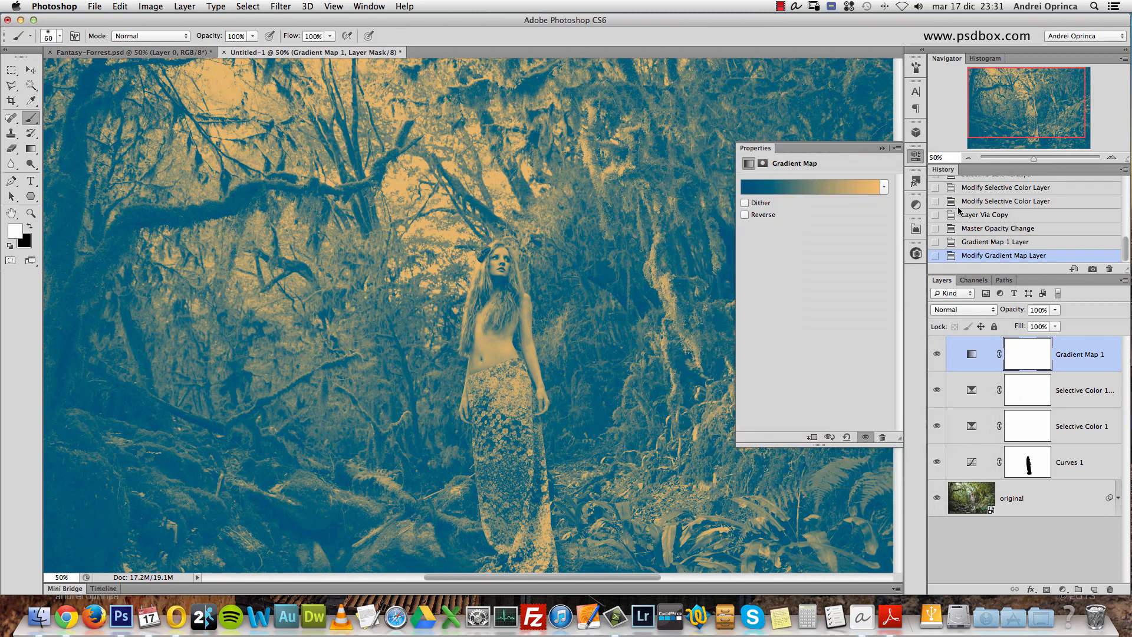
{"action": "left_click", "coordinate": [883, 149]}
- Set the Gradient Map 1 layer's blend mode to Screen and its opacity to 16%
{"action": "left_click", "coordinate": [961, 309]}
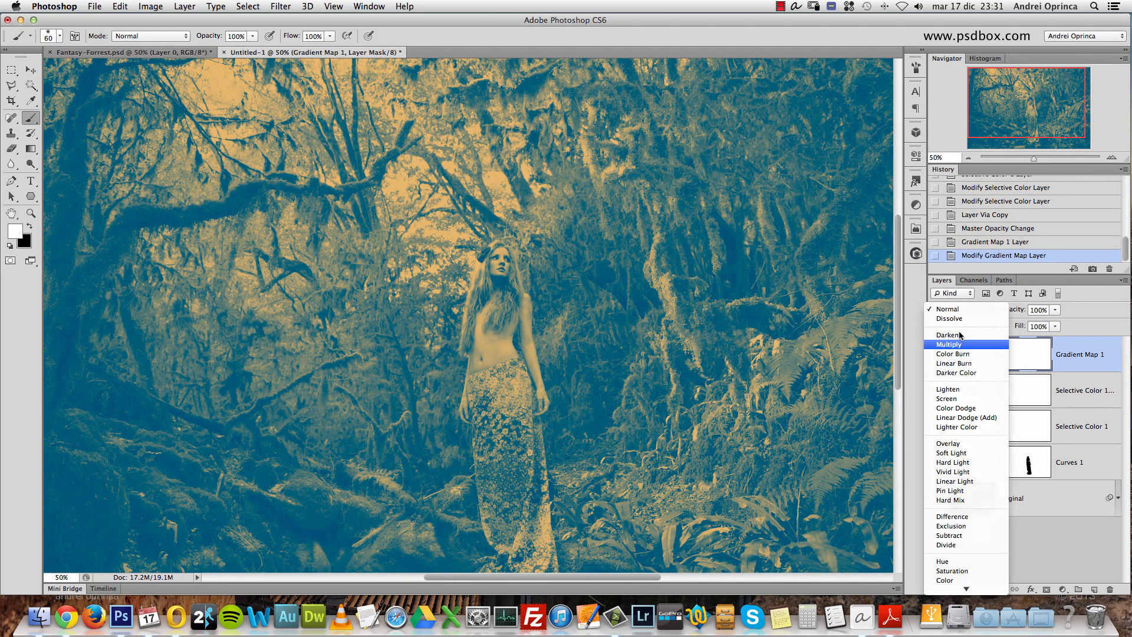
{"action": "left_click", "coordinate": [955, 401]}
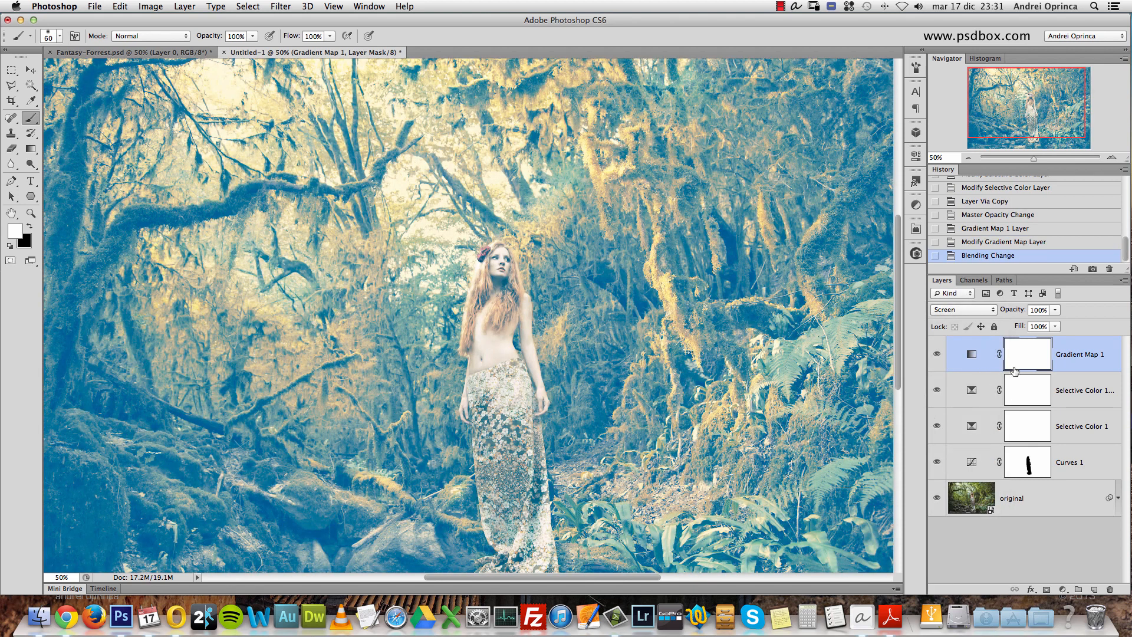
{"action": "left_click", "coordinate": [1039, 310]}
{"action": "type", "text": "16"}
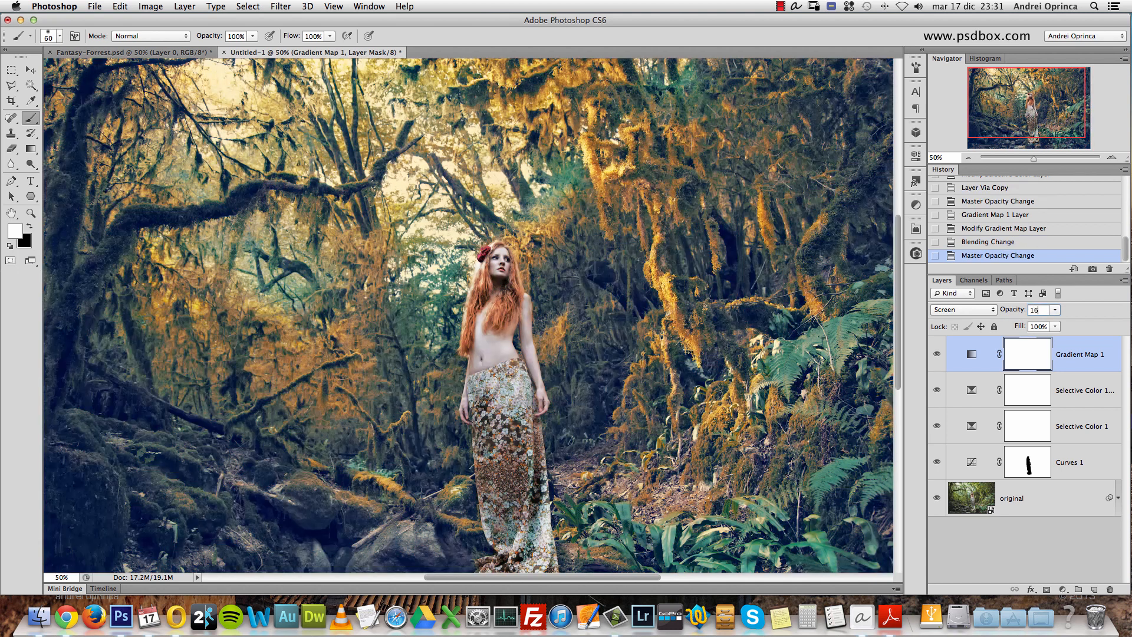
- Compare the picture with the Gradient Map 1 layer hidden and shown
{"action": "left_click", "coordinate": [937, 355]}
{"action": "left_click", "coordinate": [937, 354]}
{"action": "left_click_drag", "start_coordinate": [629, 289], "coordinate": [640, 250]}
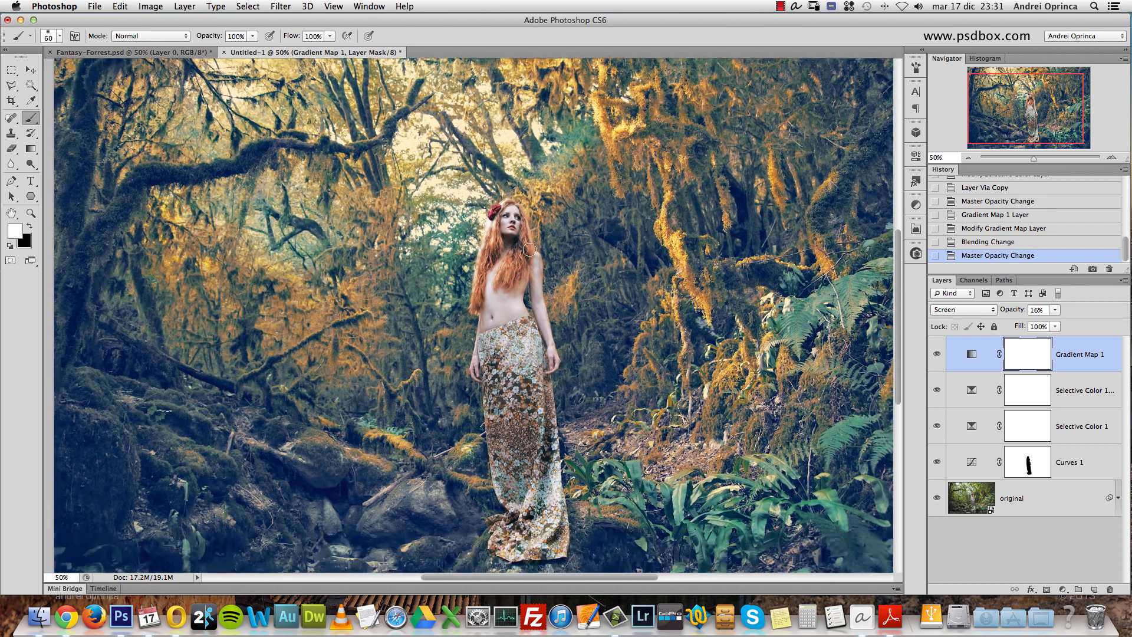
{"action": "left_click", "coordinate": [937, 354]}
{"action": "left_click", "coordinate": [937, 354]}
- Copy the Curves 1 layer mask onto the Gradient Map 1 layer, replacing its existing mask
{"action": "left_click", "coordinate": [1029, 467]}
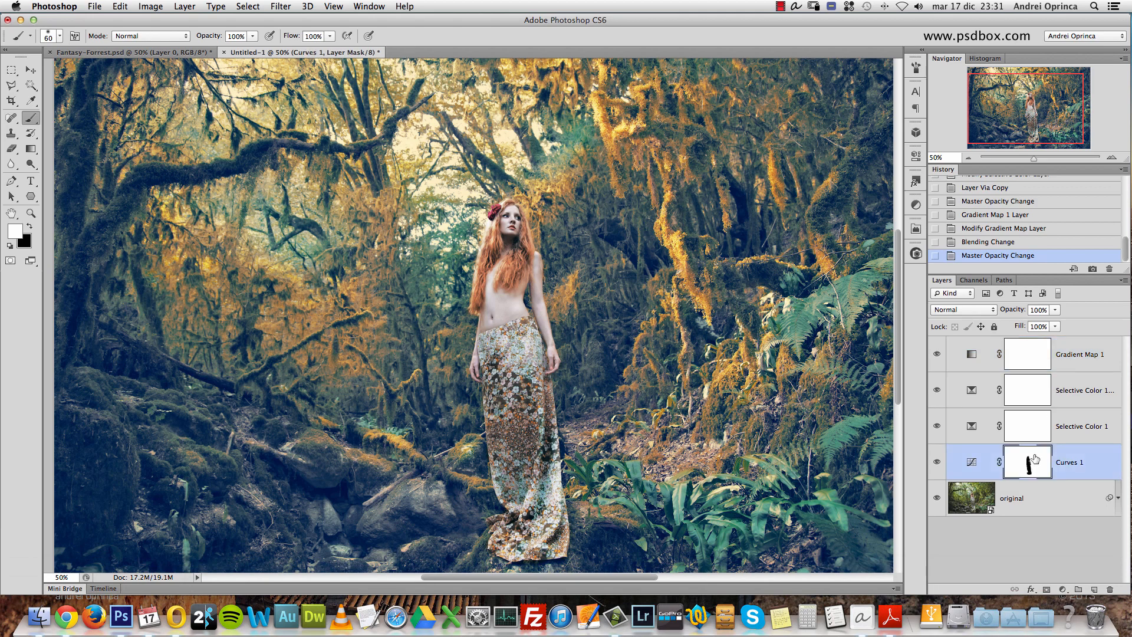
{"action": "left_click_drag", "start_coordinate": [1026, 462], "coordinate": [1029, 352]}
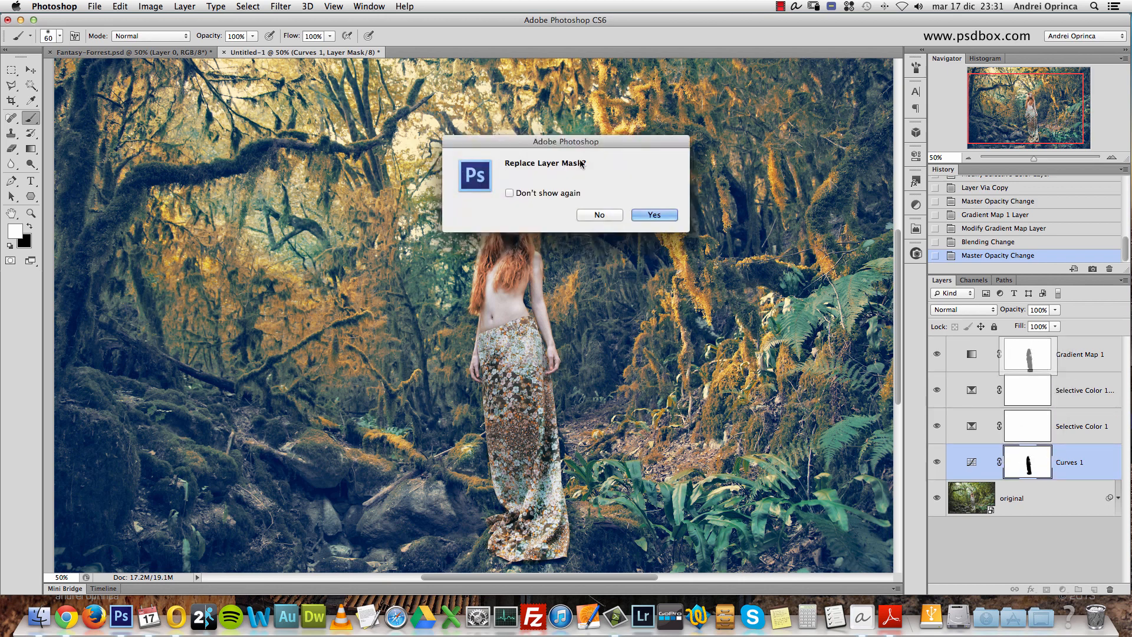
{"action": "left_click", "coordinate": [655, 215]}
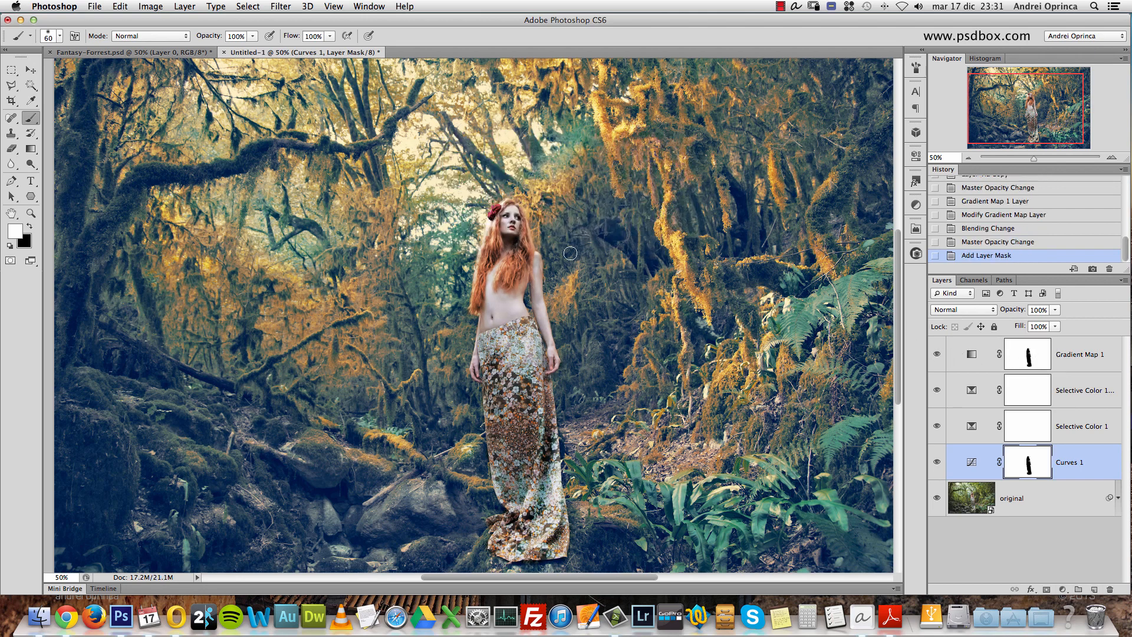
- Set the mask density to 80% on both the Gradient Map 1 and Curves 1 layers
{"action": "double_click", "coordinate": [1025, 343]}
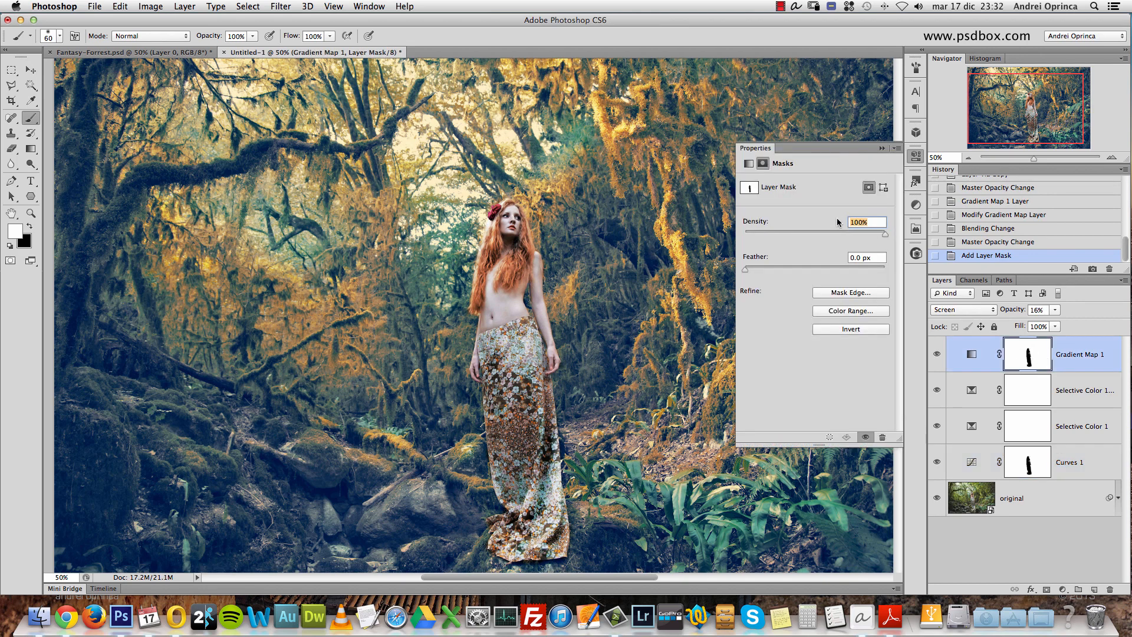
{"action": "type", "text": "80"}
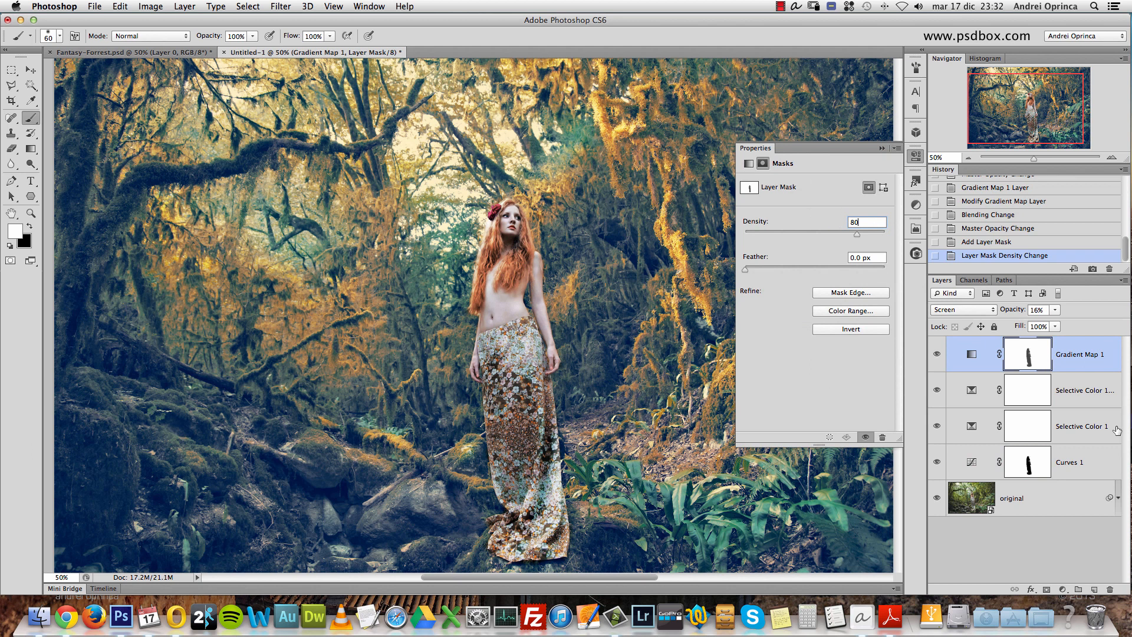
{"action": "left_click", "coordinate": [1040, 462]}
{"action": "left_click", "coordinate": [862, 222]}
{"action": "type", "text": "80"}
{"action": "left_click", "coordinate": [916, 185]}
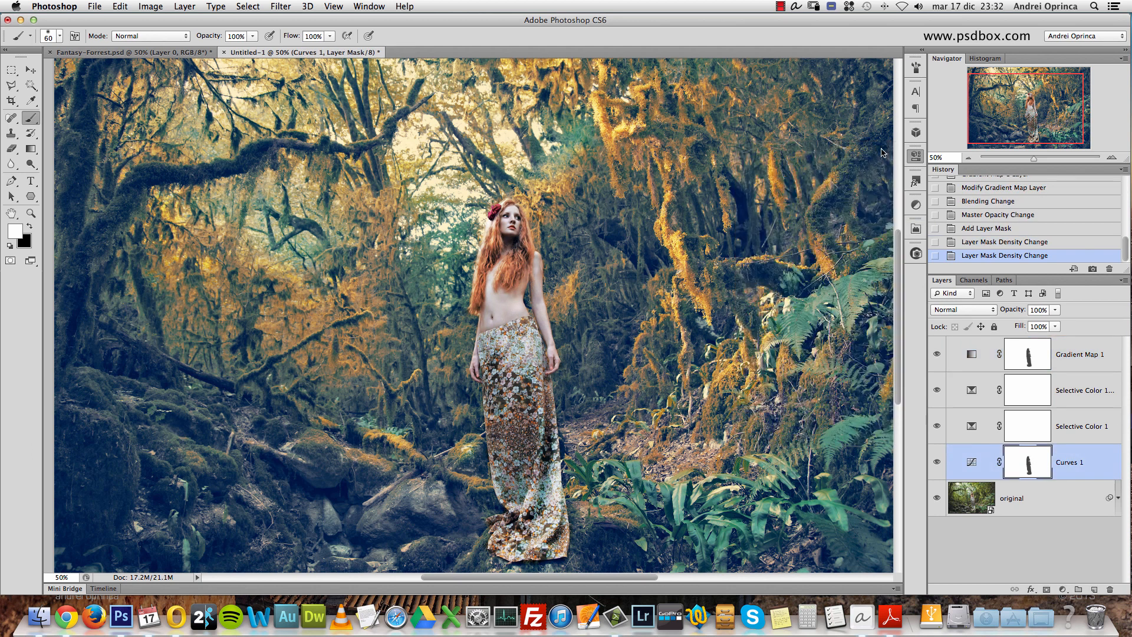
{"action": "left_click", "coordinate": [871, 190]}
{"action": "left_click", "coordinate": [968, 159]}
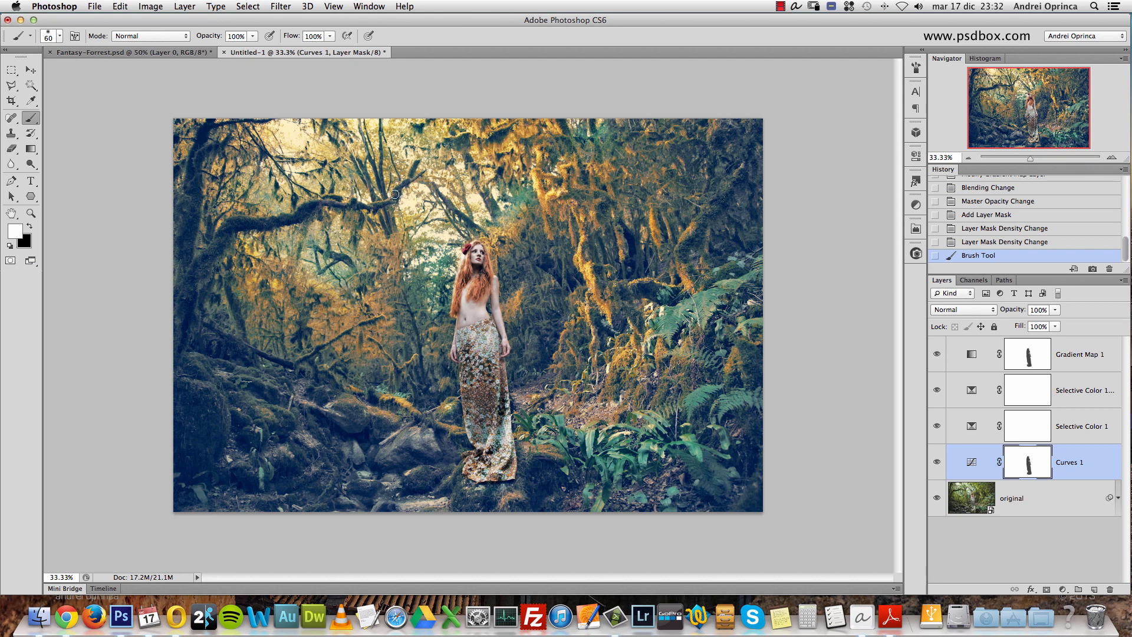
- Add a new layer above Gradient Map 1 and sketch the light source and its outgoing rays on it in white
{"action": "left_click", "coordinate": [1088, 363]}
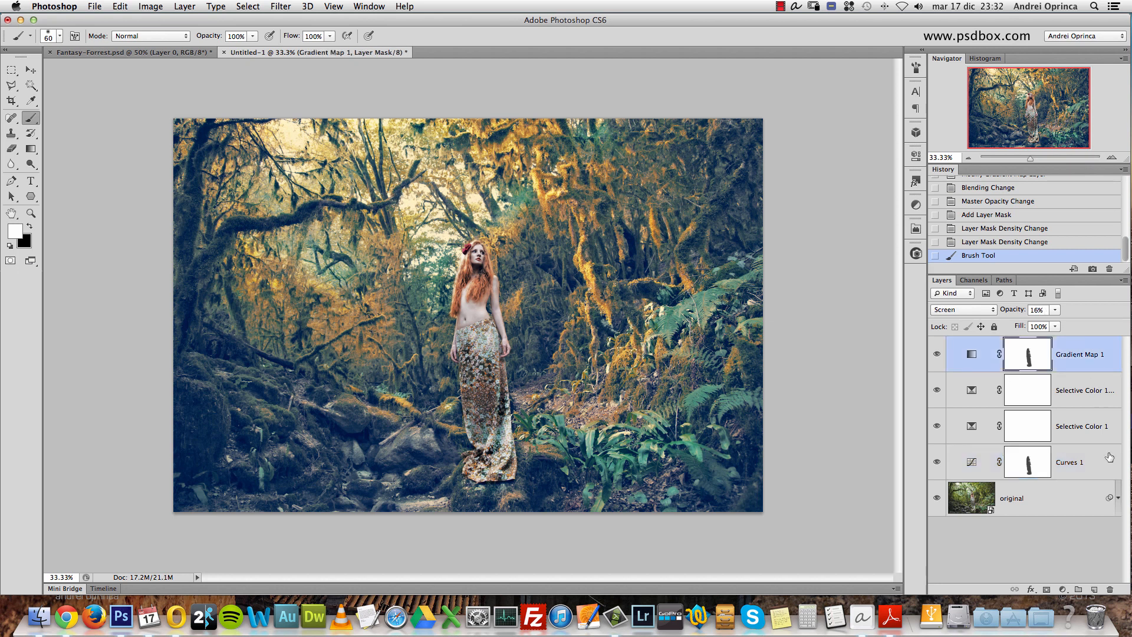
{"action": "left_click", "coordinate": [1094, 590]}
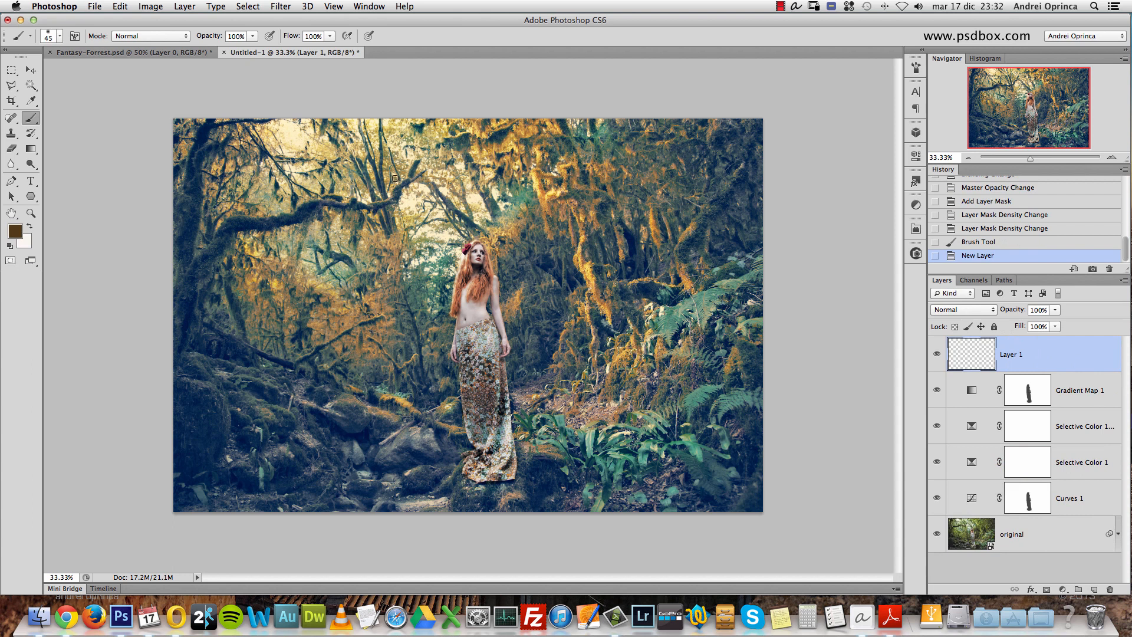
{"action": "key", "text": "x"}
{"action": "mouse_move", "coordinate": [410, 167]}
{"action": "left_mouse_down"}
{"action": "mouse_move", "coordinate": [416, 189]}
{"action": "mouse_move", "coordinate": [399, 216]}
{"action": "left_mouse_up"}
{"action": "mouse_move", "coordinate": [414, 171]}
{"action": "left_mouse_down"}
{"action": "mouse_move", "coordinate": [438, 215]}
{"action": "mouse_move", "coordinate": [575, 345]}
{"action": "left_mouse_up"}
{"action": "left_click_drag", "start_coordinate": [371, 221], "coordinate": [457, 407]}
{"action": "left_click_drag", "start_coordinate": [416, 202], "coordinate": [517, 293]}
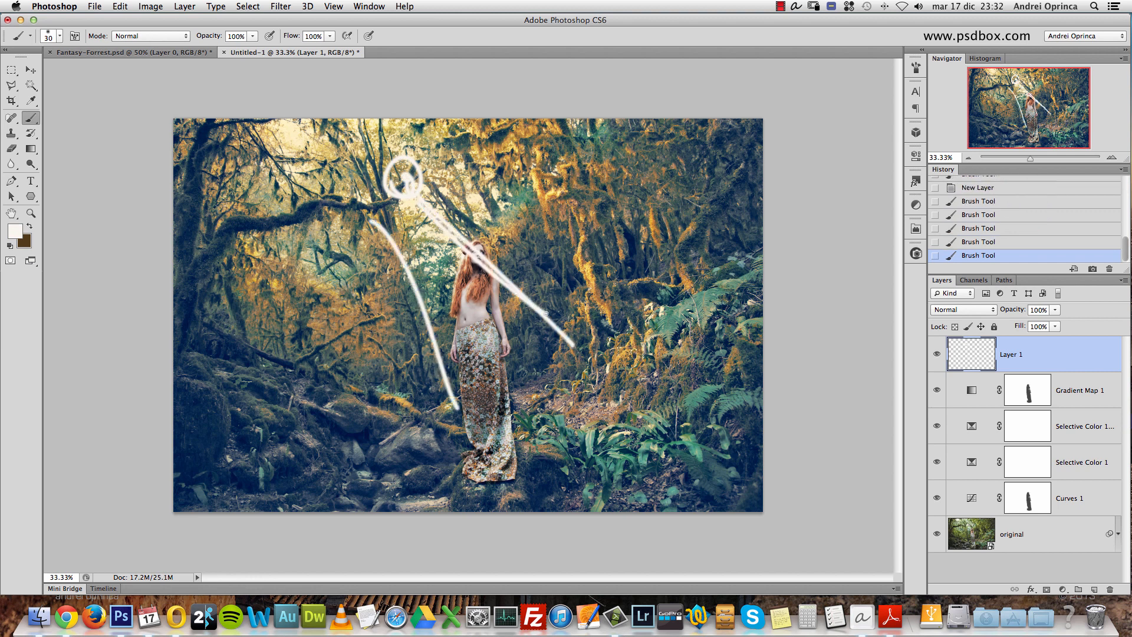
{"action": "left_click_drag", "start_coordinate": [416, 177], "coordinate": [625, 283]}
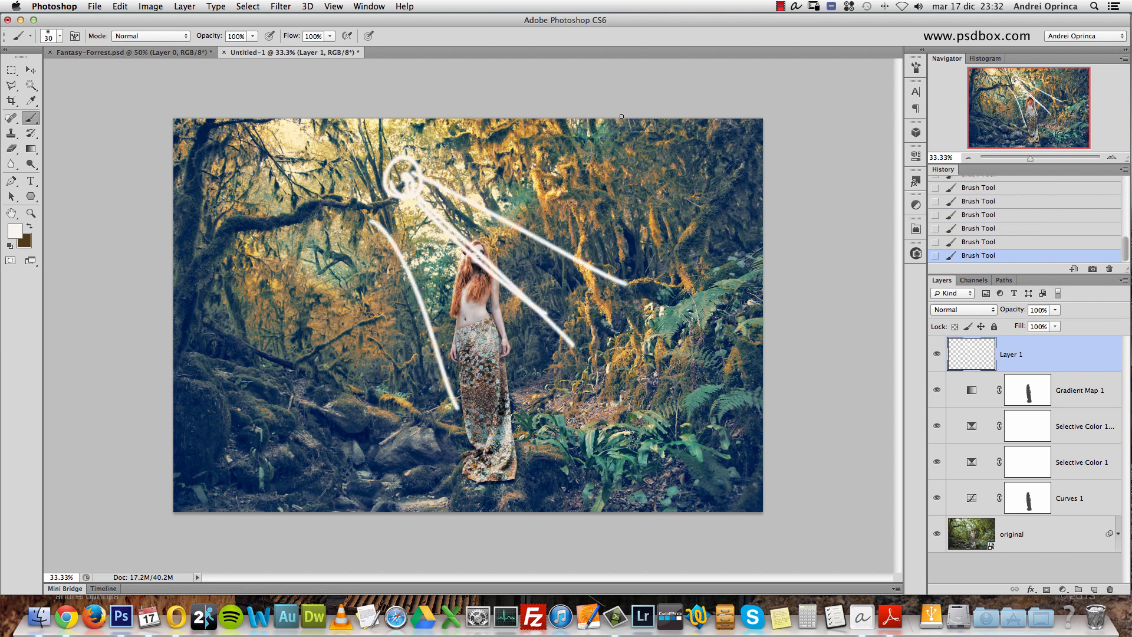
- Outline the shadow areas around the figure in dark brown and delete the sketch layer
{"action": "key", "text": "x"}
{"action": "mouse_move", "coordinate": [620, 110]}
{"action": "left_mouse_down"}
{"action": "mouse_move", "coordinate": [626, 415]}
{"action": "mouse_move", "coordinate": [184, 245]}
{"action": "mouse_move", "coordinate": [283, 504]}
{"action": "mouse_move", "coordinate": [764, 421]}
{"action": "left_mouse_up"}
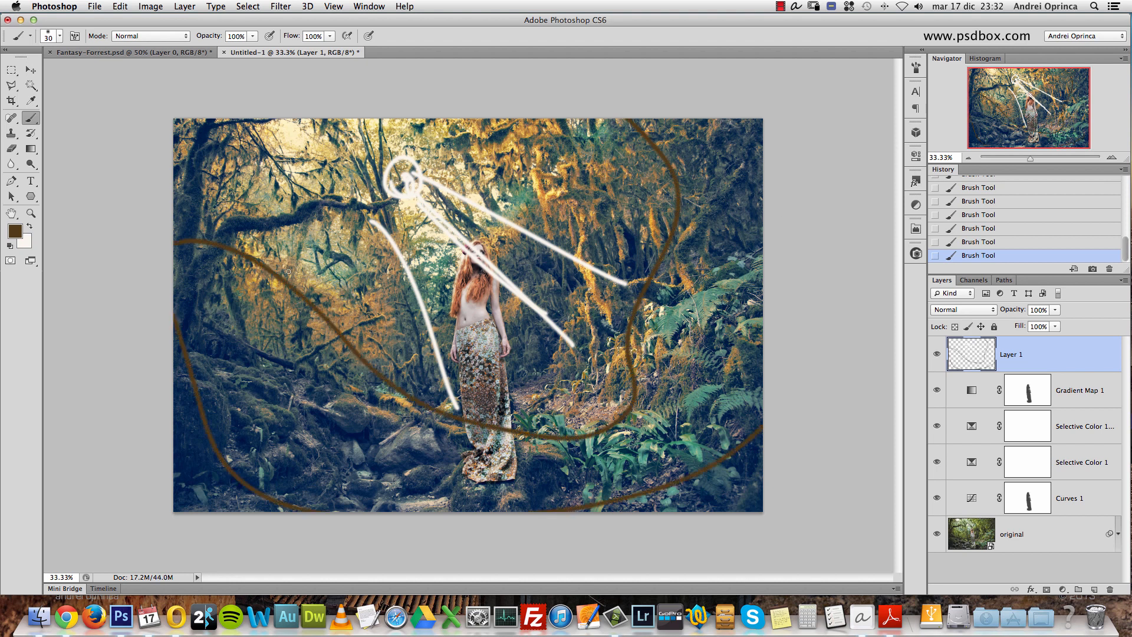
{"action": "left_click_drag", "start_coordinate": [1091, 357], "coordinate": [1110, 588]}
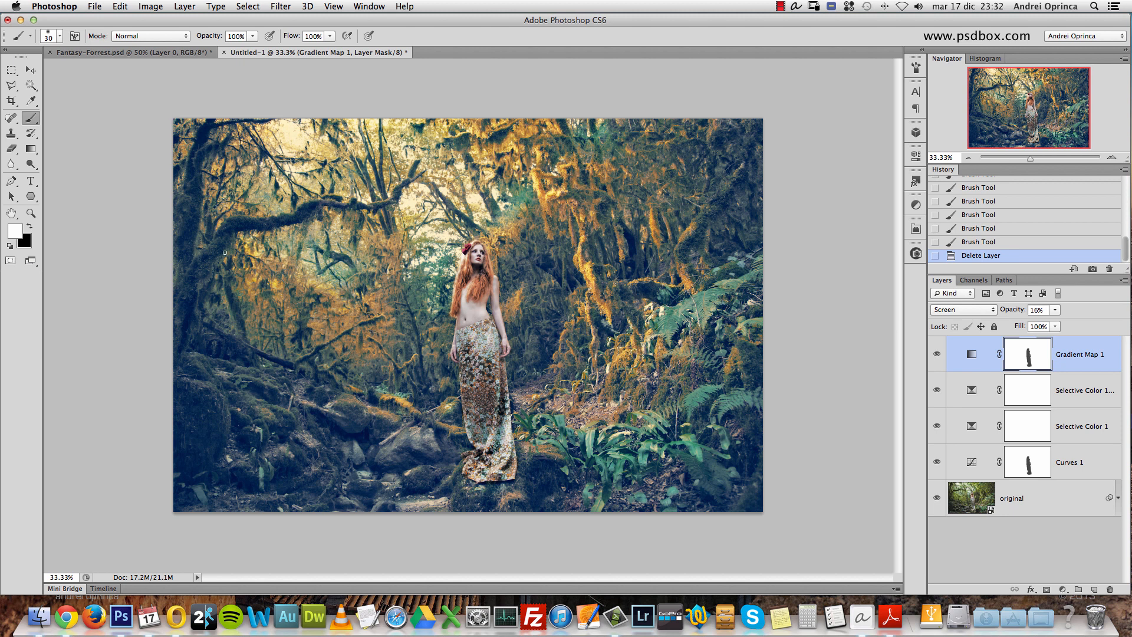
- Add a Solid Color fill layer above Gradient Map 1 with the color 191b20
{"action": "left_click", "coordinate": [1063, 589]}
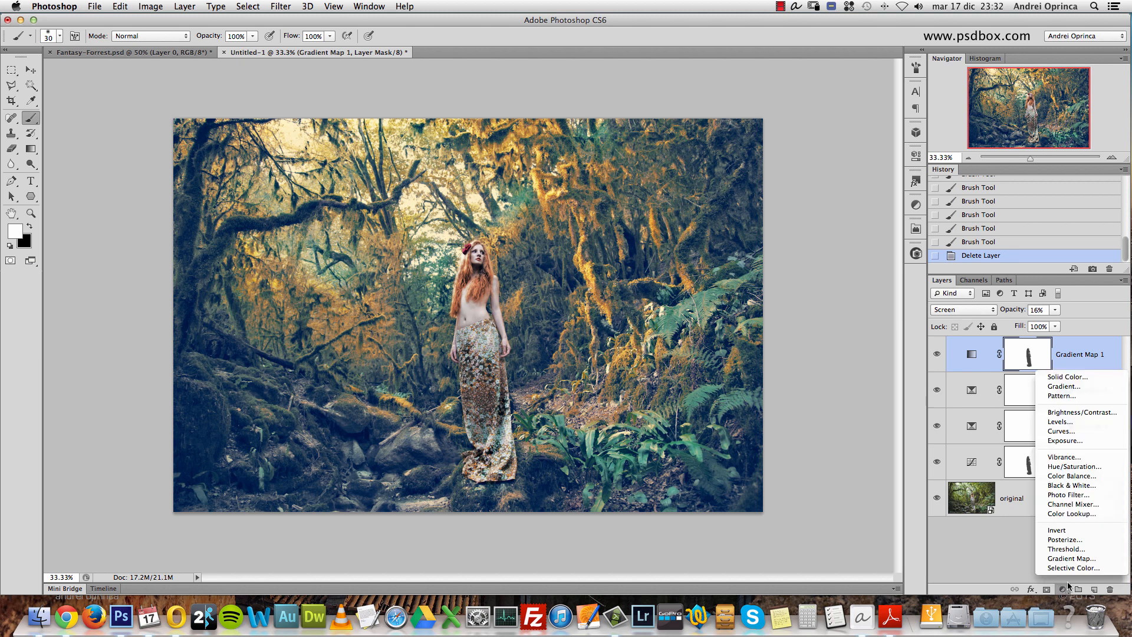
{"action": "left_click", "coordinate": [1067, 377]}
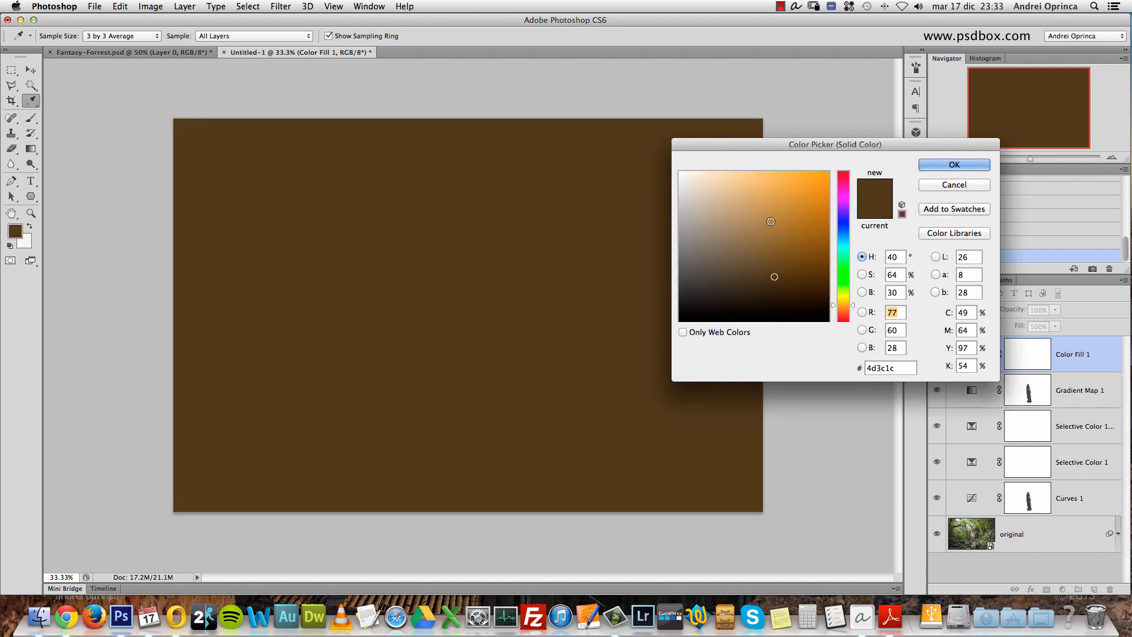
{"action": "left_click", "coordinate": [718, 293]}
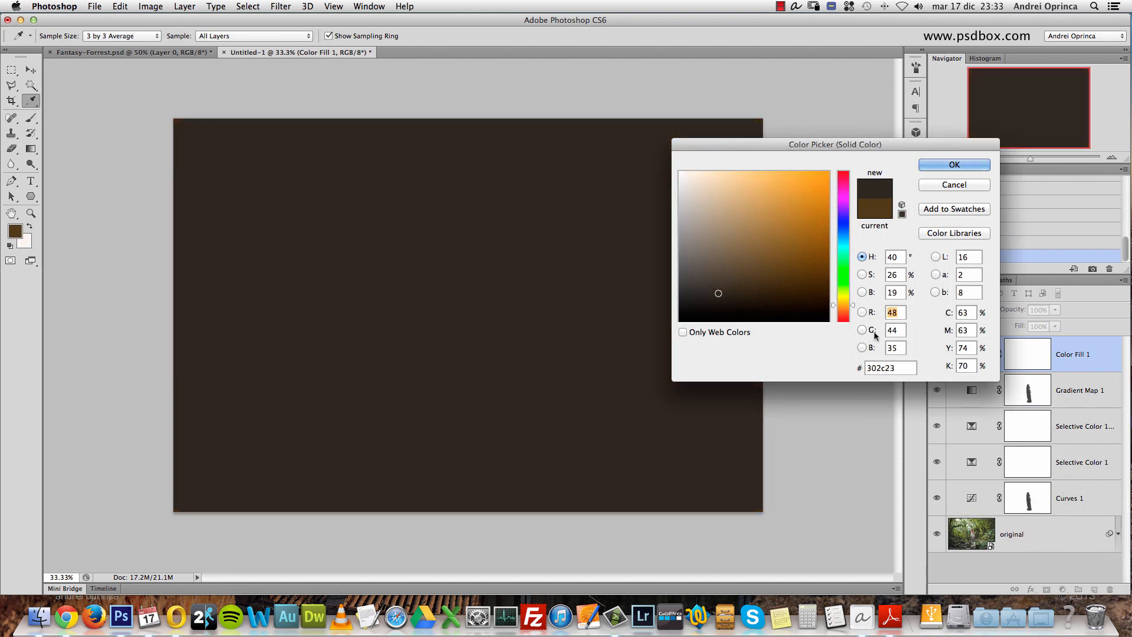
{"action": "left_click_drag", "start_coordinate": [858, 142], "coordinate": [772, 126]}
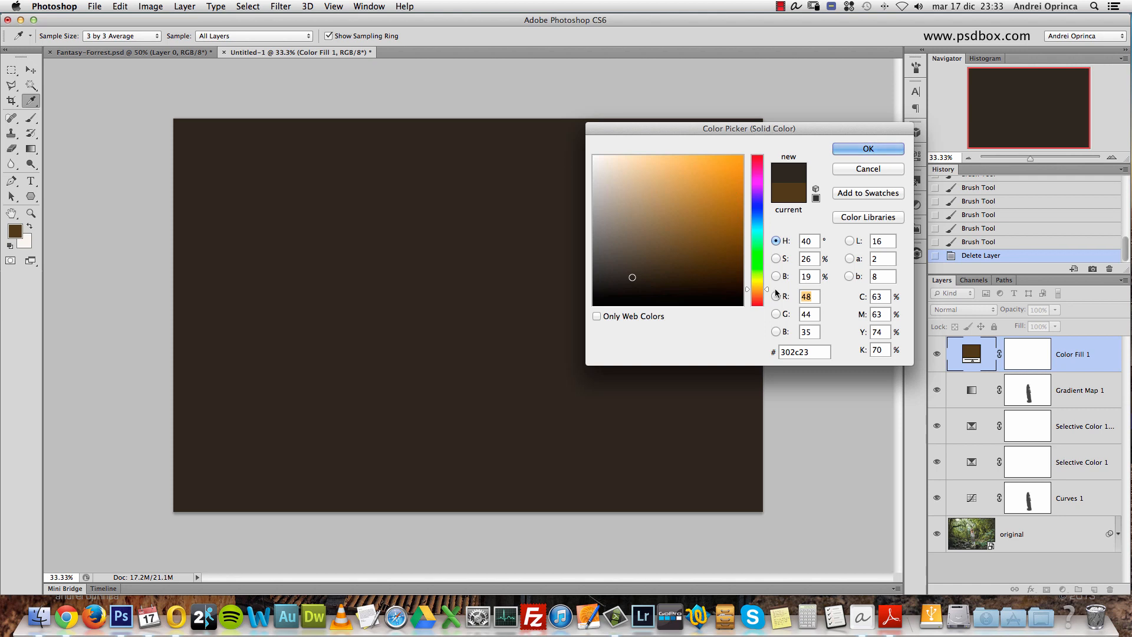
{"action": "left_click", "coordinate": [803, 352]}
{"action": "type", "text": "191"}
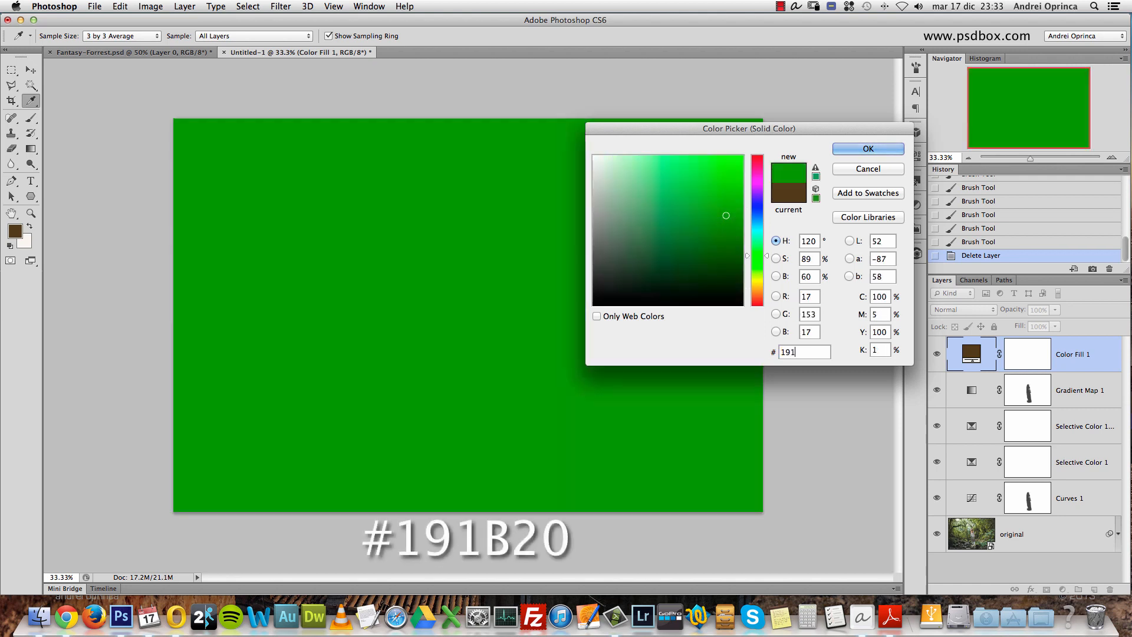
{"action": "type", "text": "b20"}
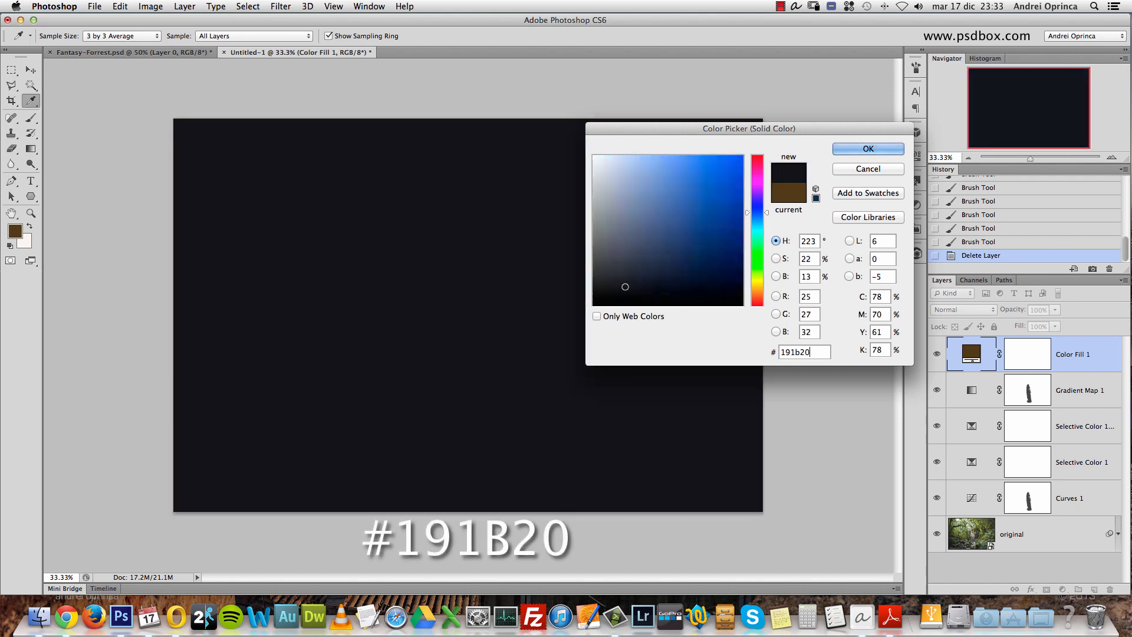
{"action": "left_click", "coordinate": [887, 149]}
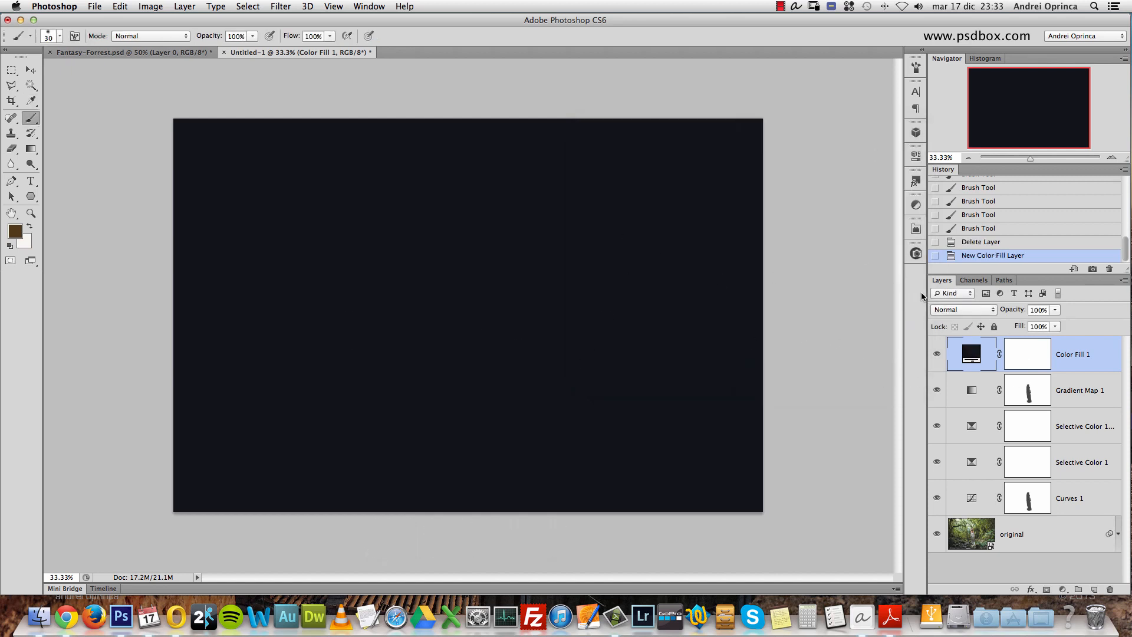
- Select the Color Fill 1 layer's mask and compare the picture with the fill hidden and shown
{"action": "left_click", "coordinate": [1024, 357]}
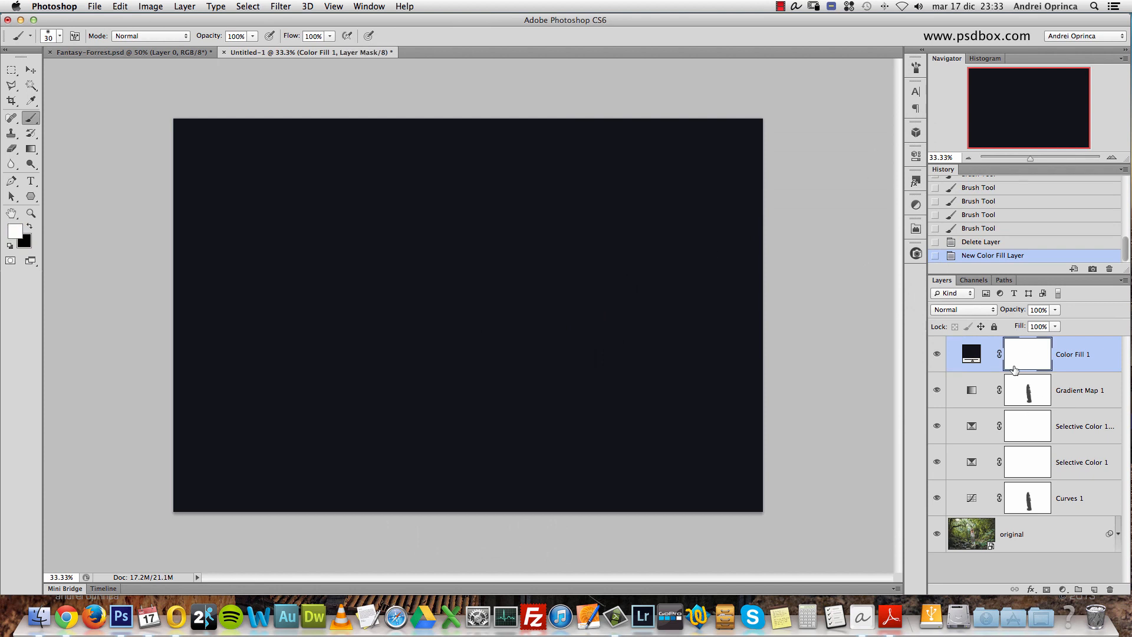
{"action": "left_click", "coordinate": [937, 356]}
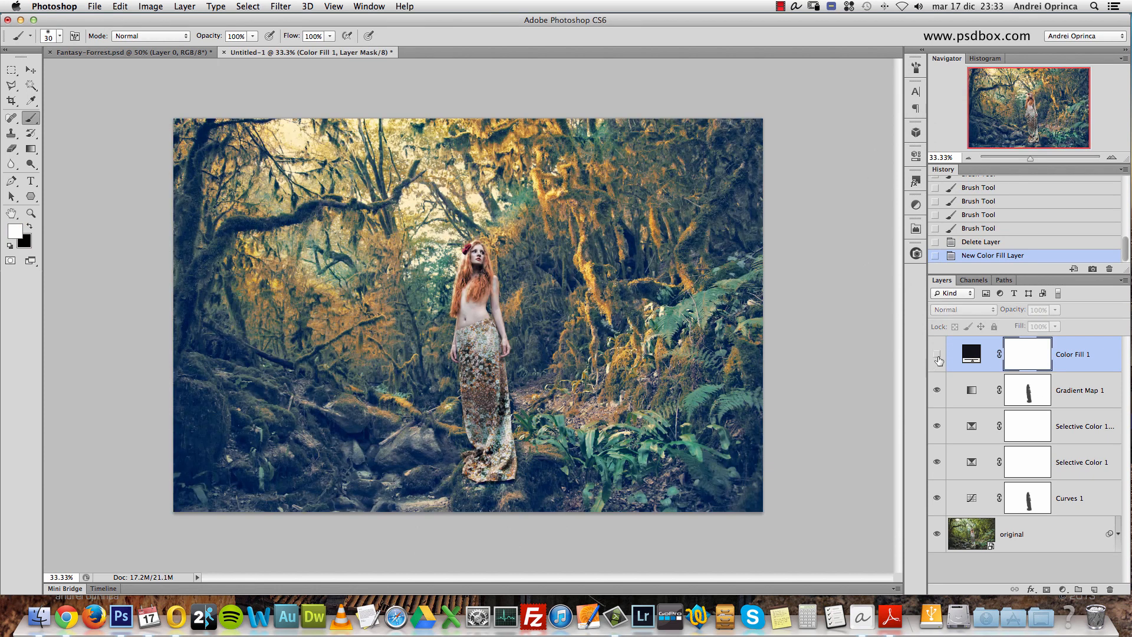
{"action": "left_click", "coordinate": [937, 354]}
{"action": "left_click", "coordinate": [937, 355]}
{"action": "left_click", "coordinate": [941, 356]}
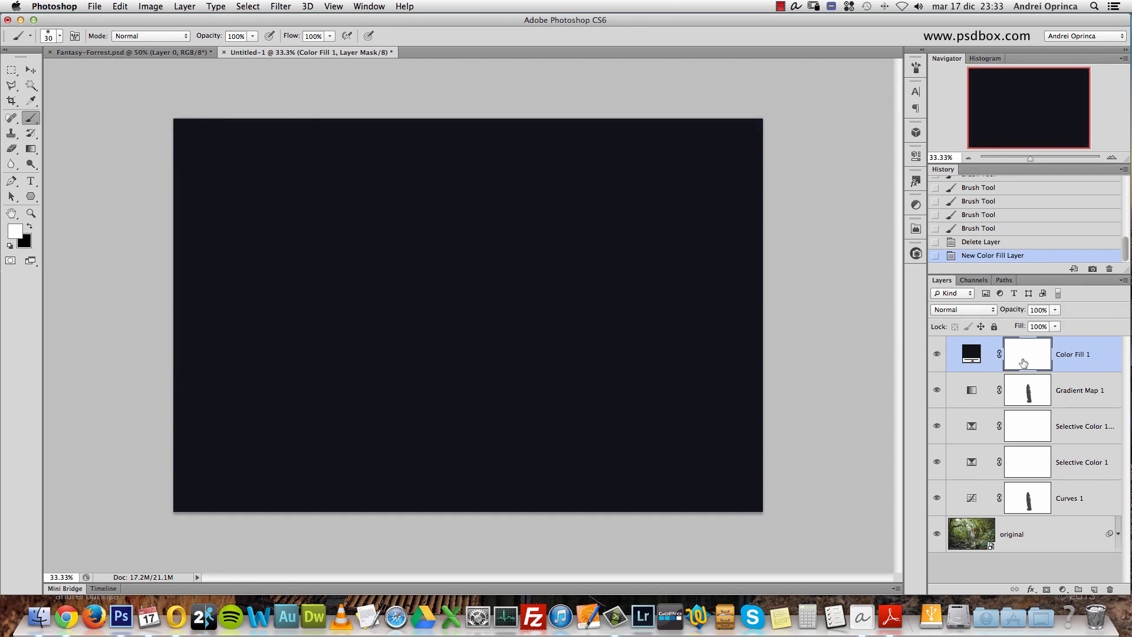
- Draw an elliptical selection around the middle of the canvas with the Elliptical Marquee tool
{"action": "left_click", "coordinate": [12, 69]}
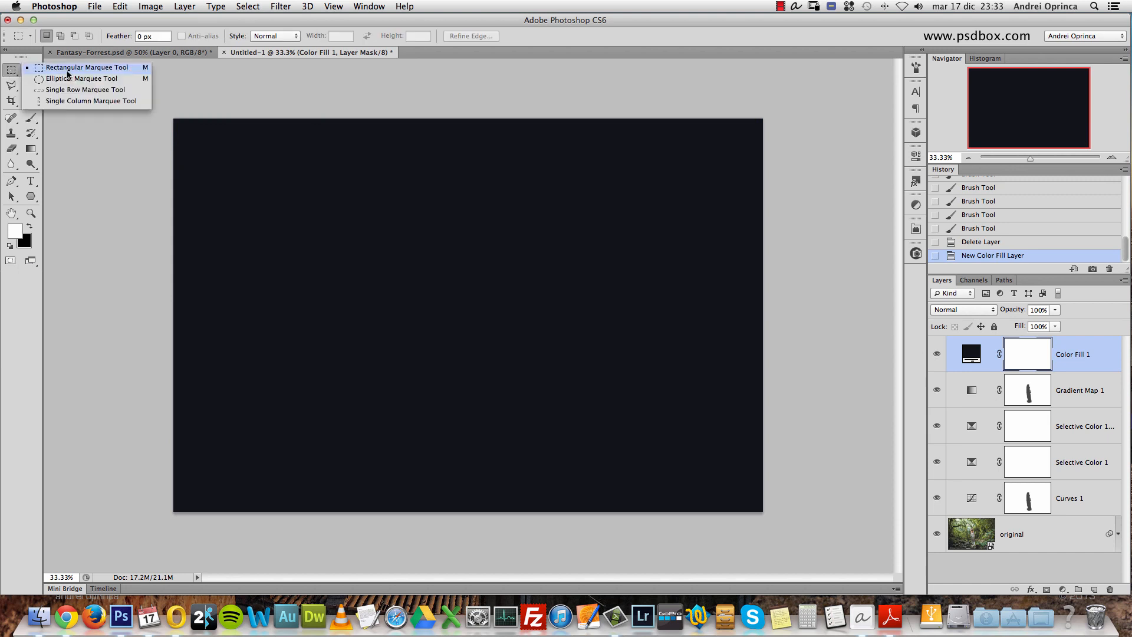
{"action": "left_click", "coordinate": [65, 82]}
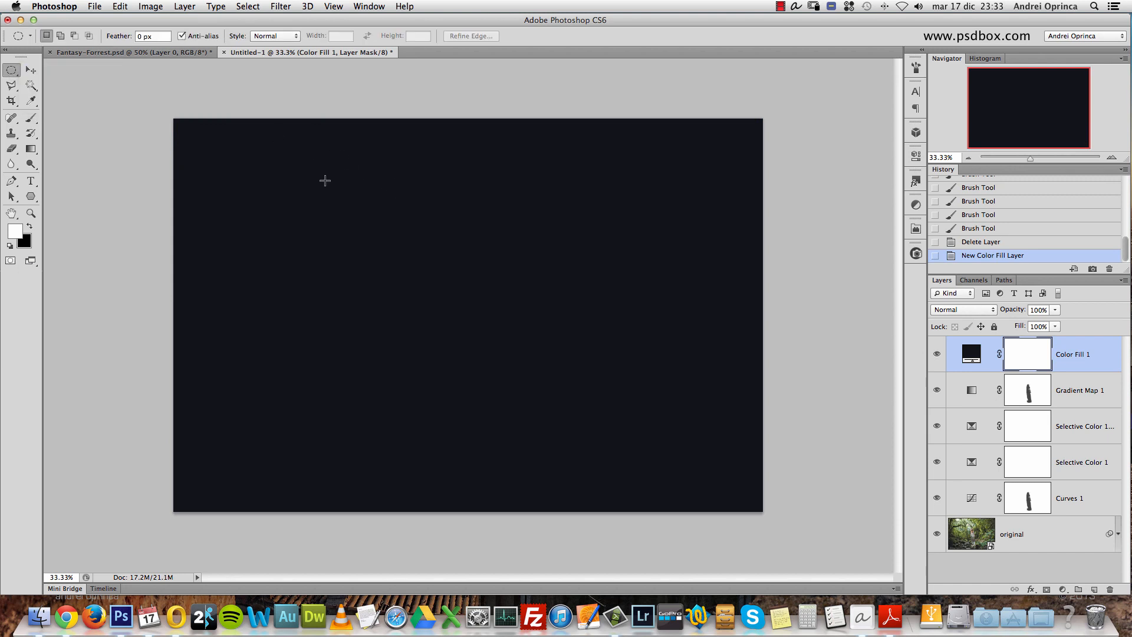
{"action": "left_click_drag", "start_coordinate": [384, 192], "coordinate": [652, 409]}
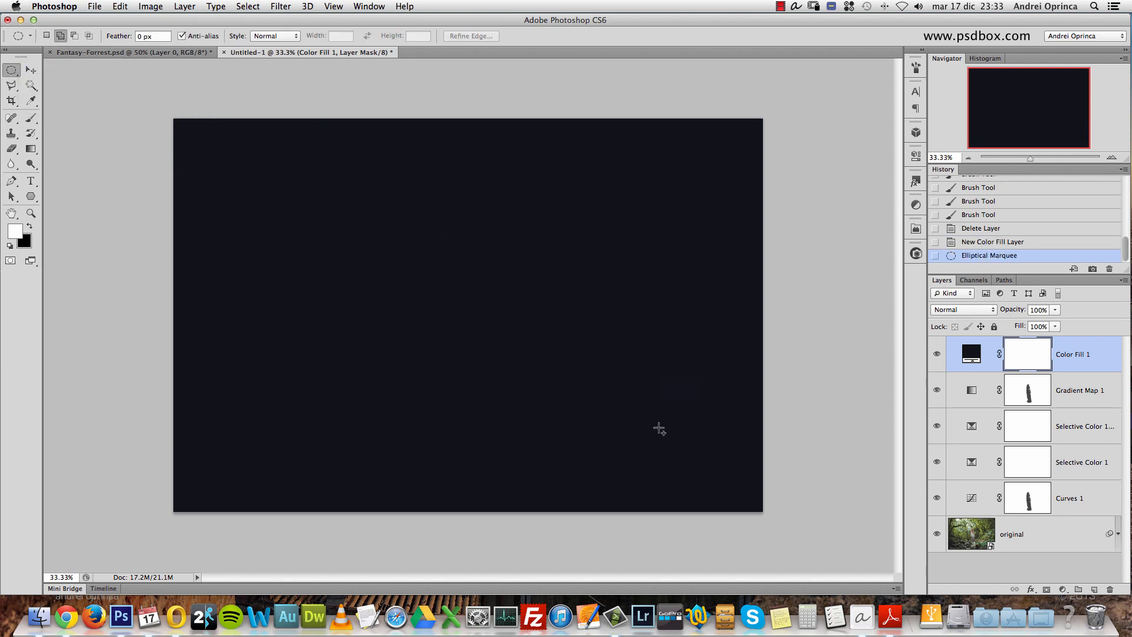
- Replace the selection with a wide ellipse spanning most of the canvas and rotate it 45.7° with Transform Selection
{"action": "left_click", "coordinate": [428, 209]}
{"action": "left_click_drag", "start_coordinate": [236, 164], "coordinate": [715, 476]}
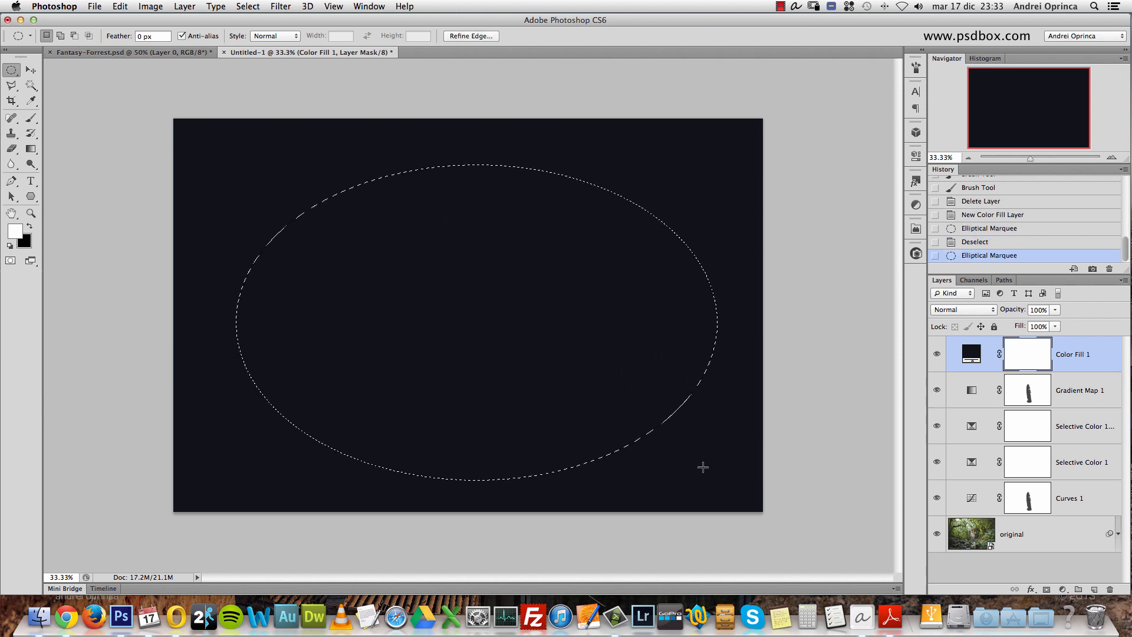
{"action": "right_click", "coordinate": [503, 235]}
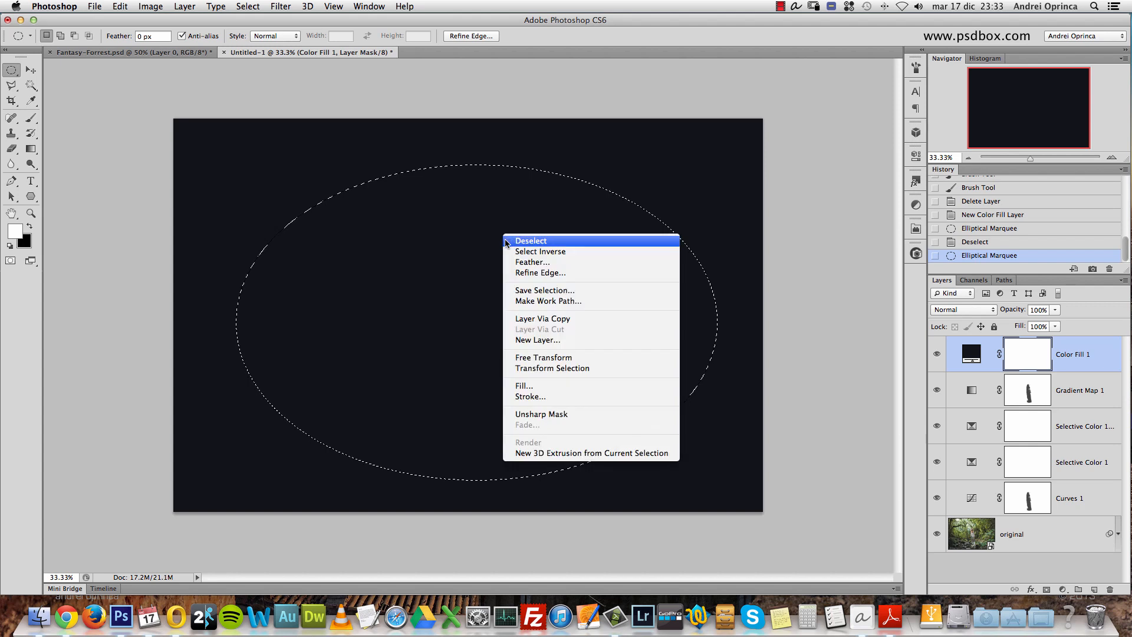
{"action": "left_click", "coordinate": [574, 368]}
{"action": "left_click_drag", "start_coordinate": [741, 139], "coordinate": [749, 394]}
{"action": "left_click_drag", "start_coordinate": [565, 389], "coordinate": [579, 355]}
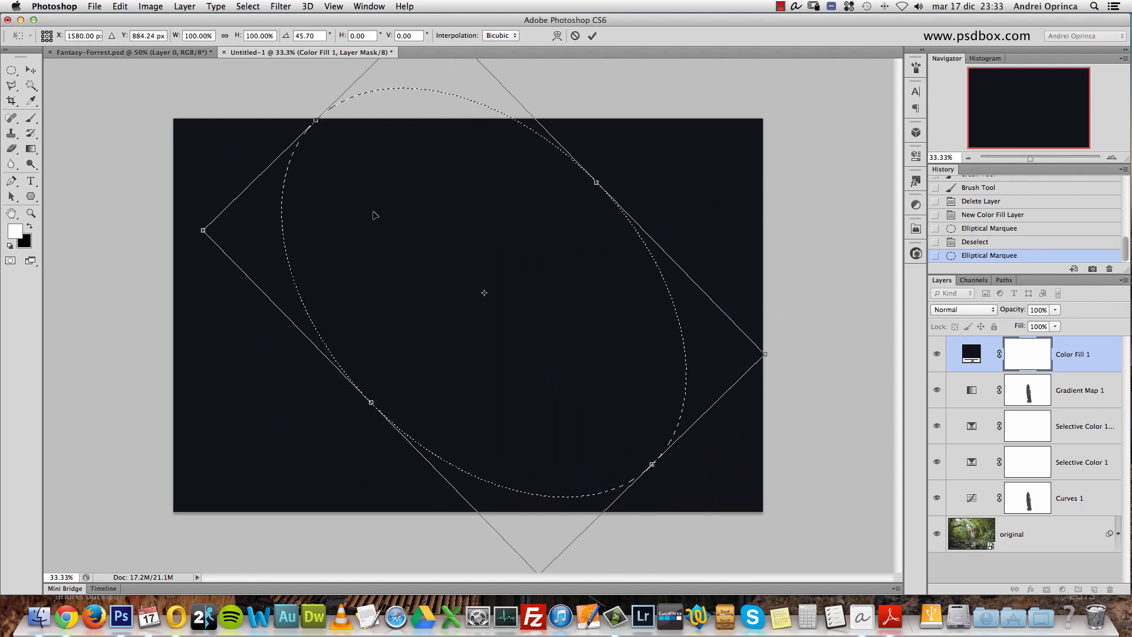
- Lower the Color Fill 1 layer's opacity to 67% and position the rotated selection over the woman and the bright trees, applying the transform
{"action": "left_click", "coordinate": [1055, 310]}
{"action": "left_click_drag", "start_coordinate": [1056, 322], "coordinate": [1037, 326]}
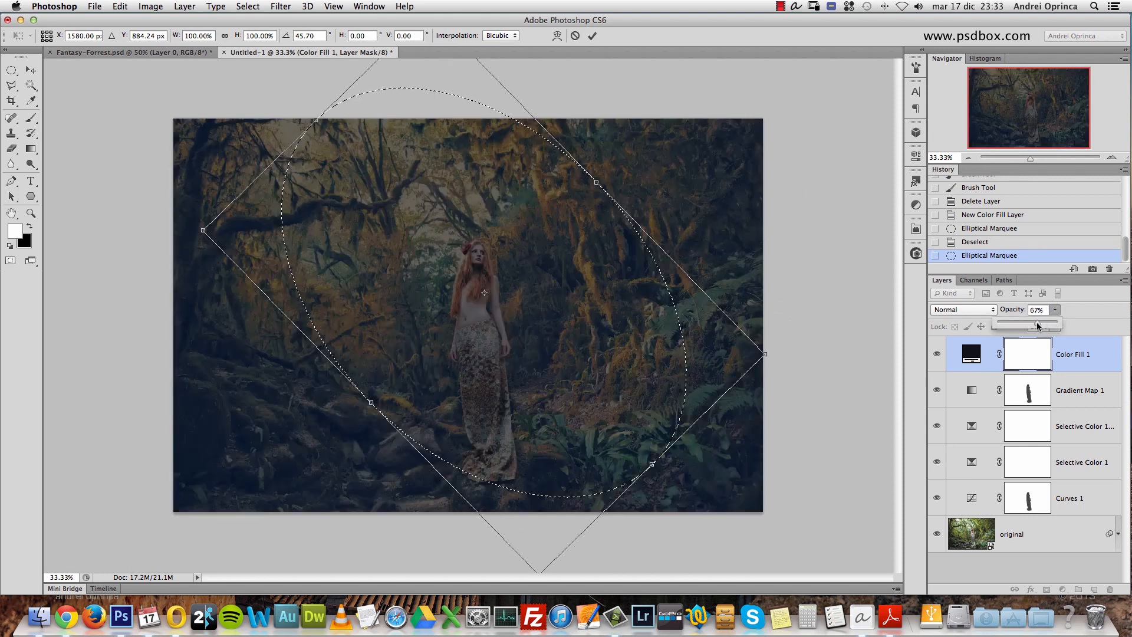
{"action": "mouse_move", "coordinate": [524, 327]}
{"action": "left_mouse_down"}
{"action": "mouse_move", "coordinate": [502, 318]}
{"action": "mouse_move", "coordinate": [522, 330]}
{"action": "left_mouse_up"}
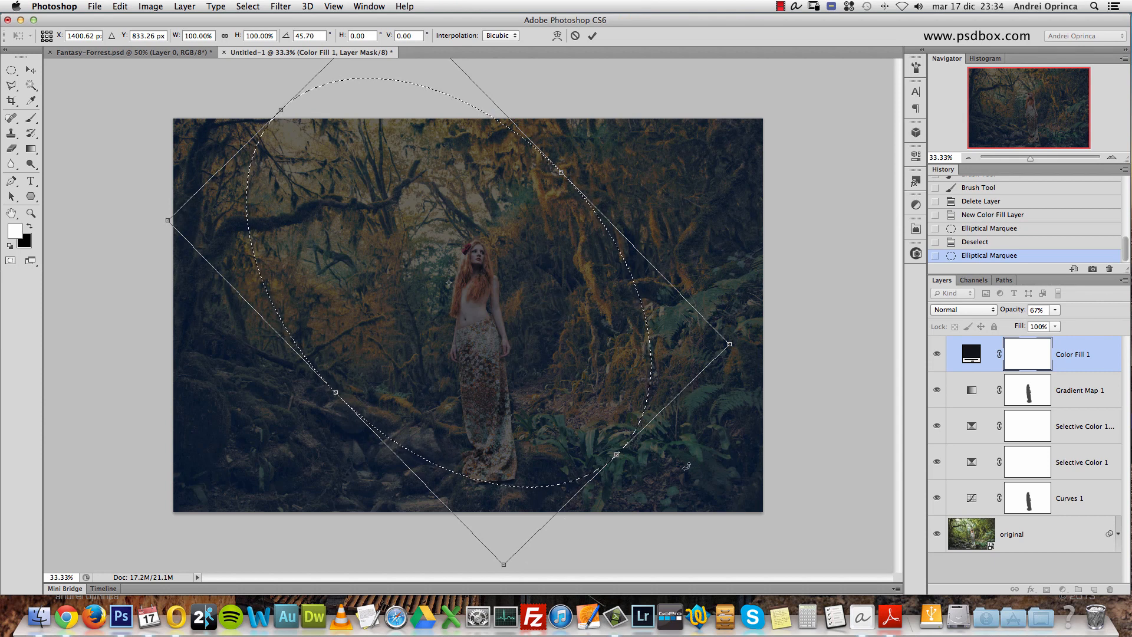
{"action": "key", "text": "Return"}
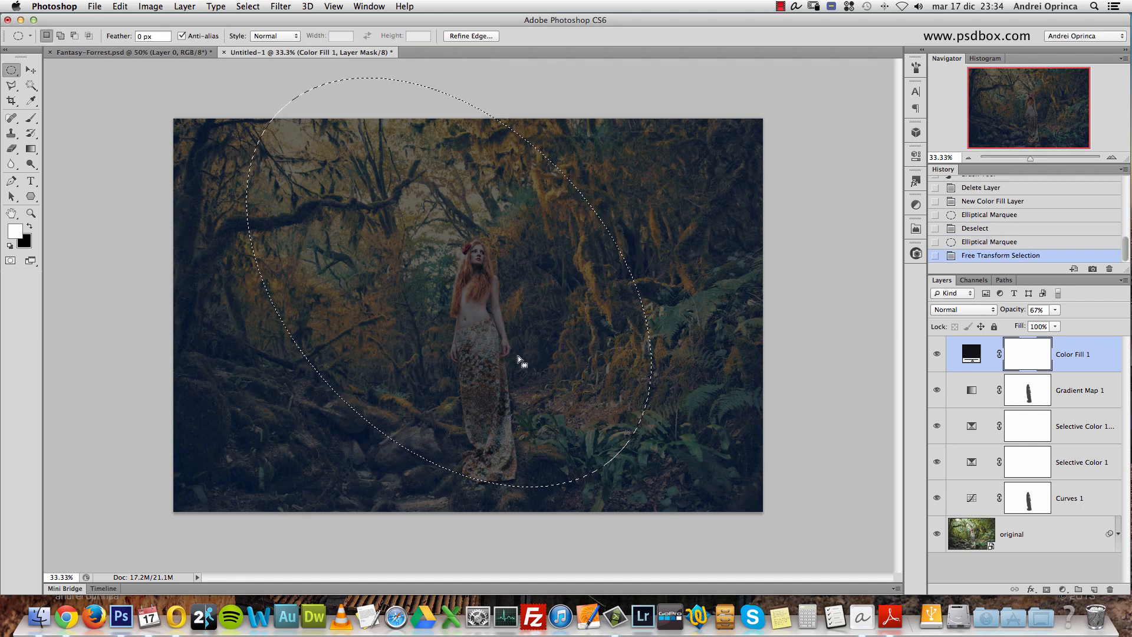
{"action": "left_click_drag", "start_coordinate": [467, 230], "coordinate": [471, 236]}
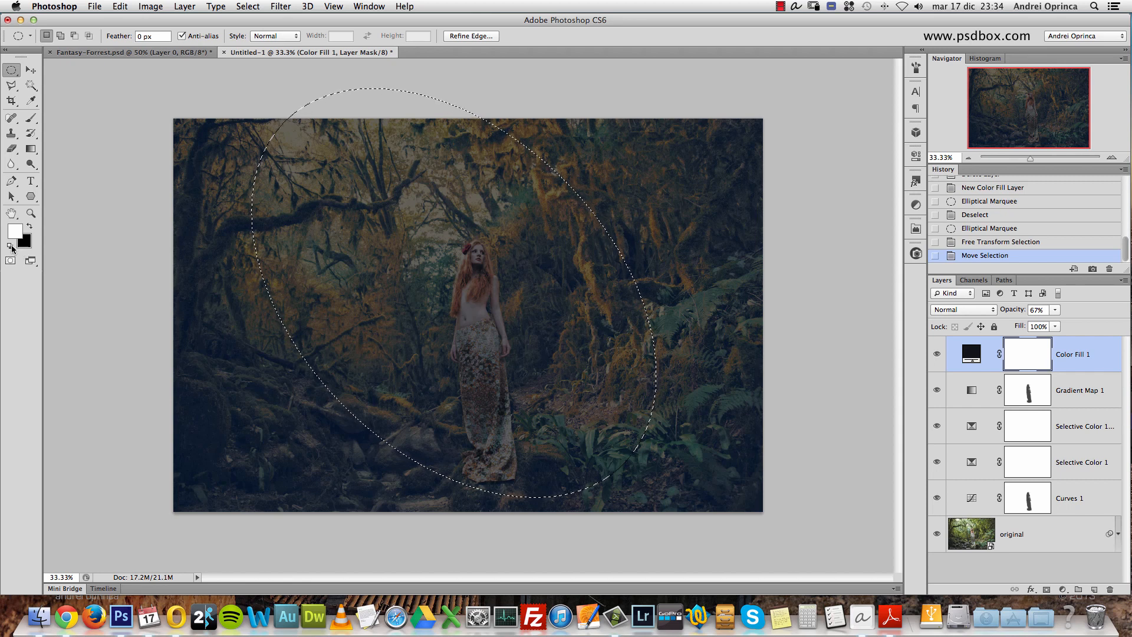
- Set the foreground color to black (000000) and fill the elliptical selection on the Color Fill 1 mask with it
{"action": "left_click", "coordinate": [18, 230]}
{"action": "left_click_drag", "start_coordinate": [612, 276], "coordinate": [547, 337]}
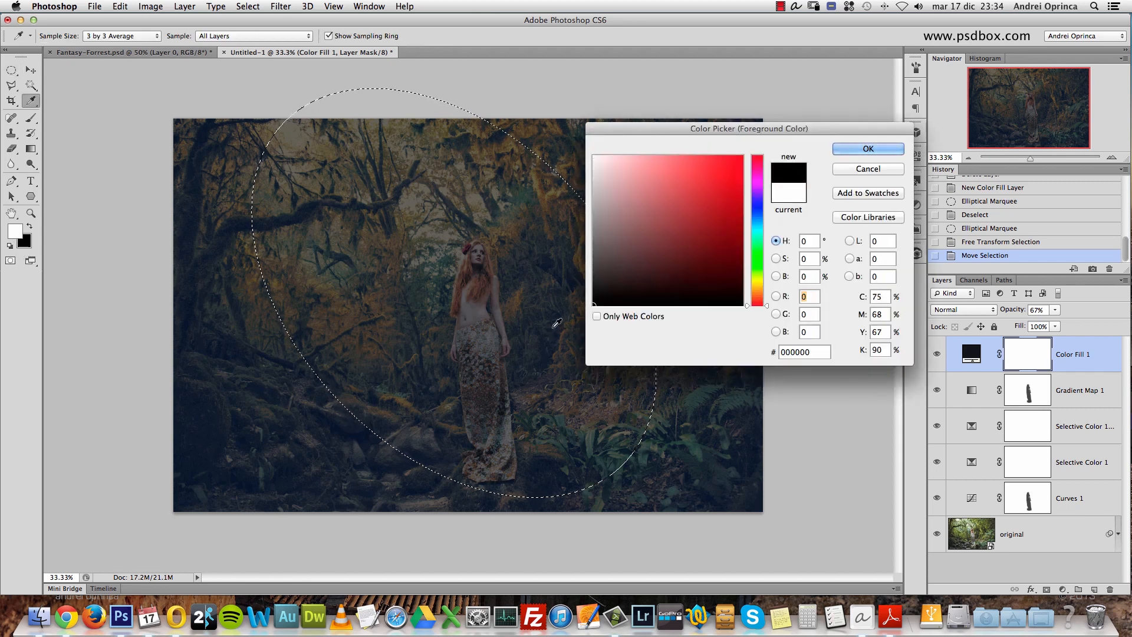
{"action": "left_click", "coordinate": [868, 148]}
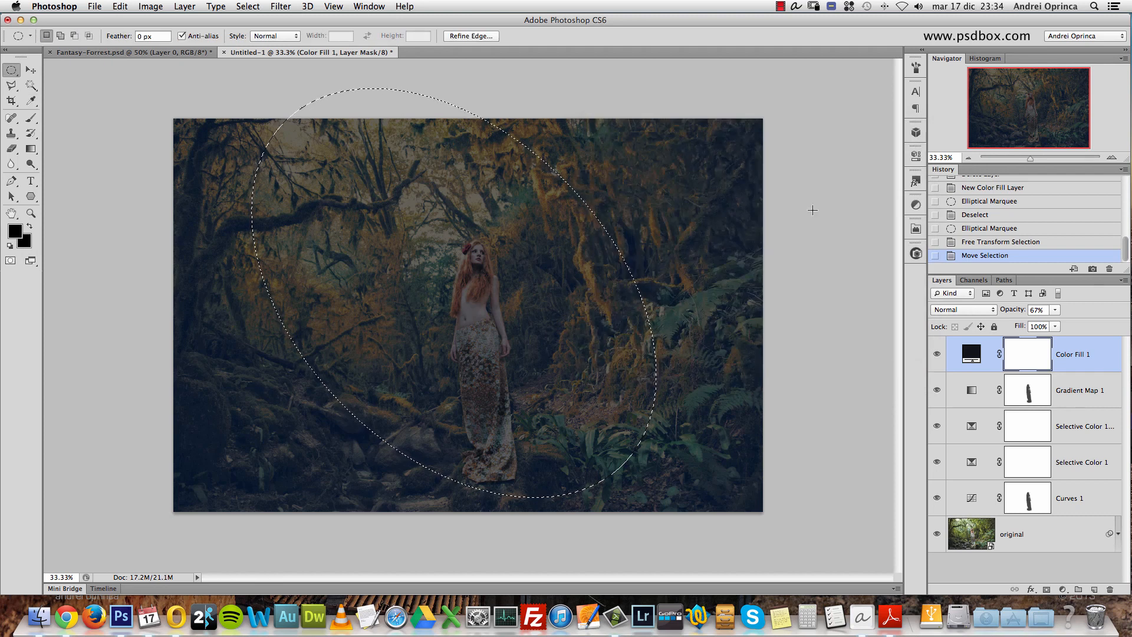
{"action": "key", "text": "alt+BackSpace"}
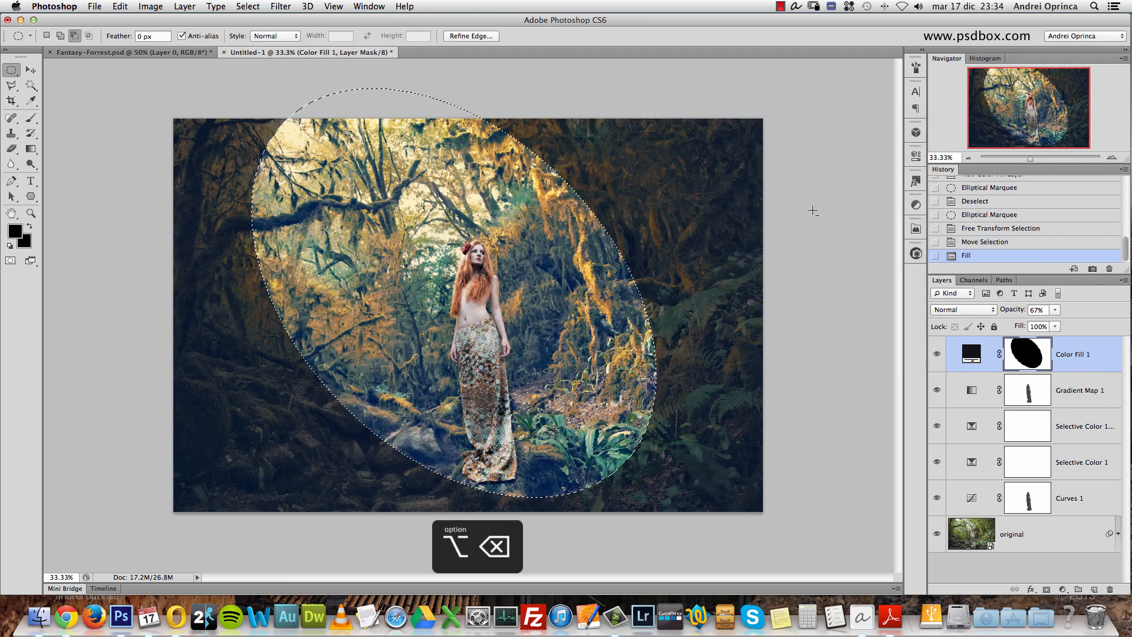
- Fill the elliptical selection on the mask with black again using the Fill command at 100% opacity in Normal mode
{"action": "right_click", "coordinate": [390, 190]}
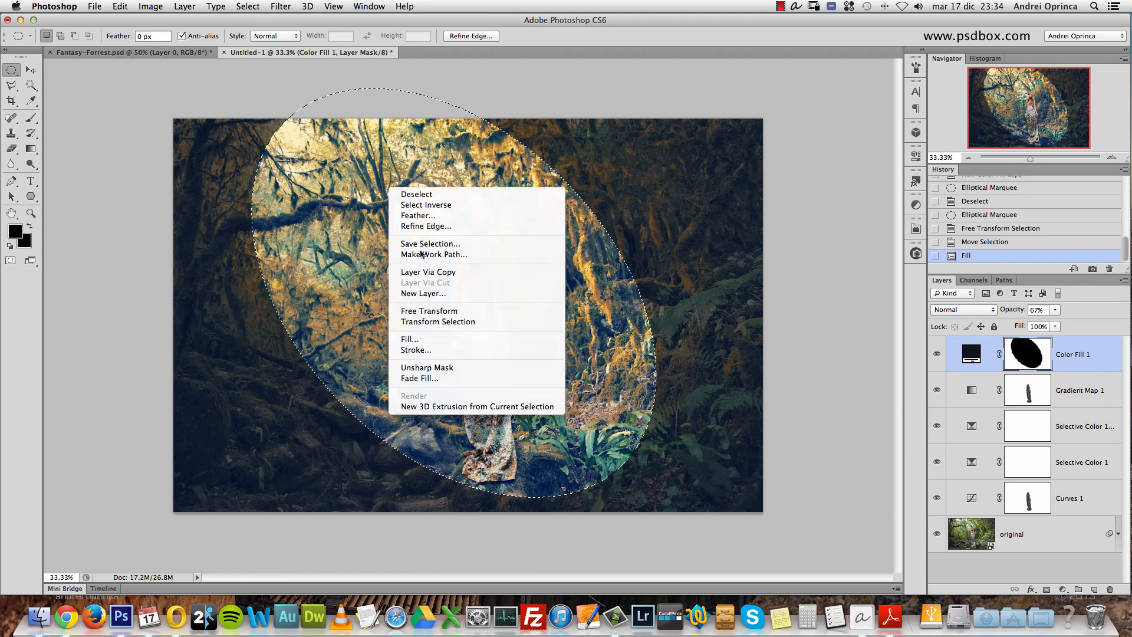
{"action": "left_click", "coordinate": [425, 341]}
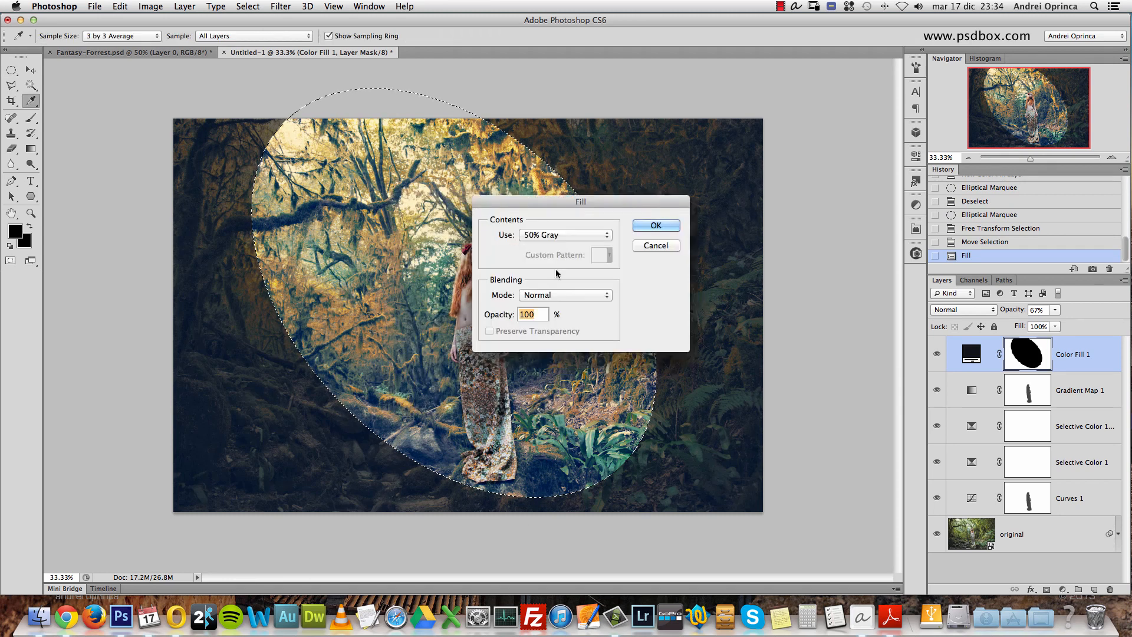
{"action": "left_click", "coordinate": [559, 235]}
{"action": "left_click", "coordinate": [563, 223]}
{"action": "left_click", "coordinate": [657, 226]}
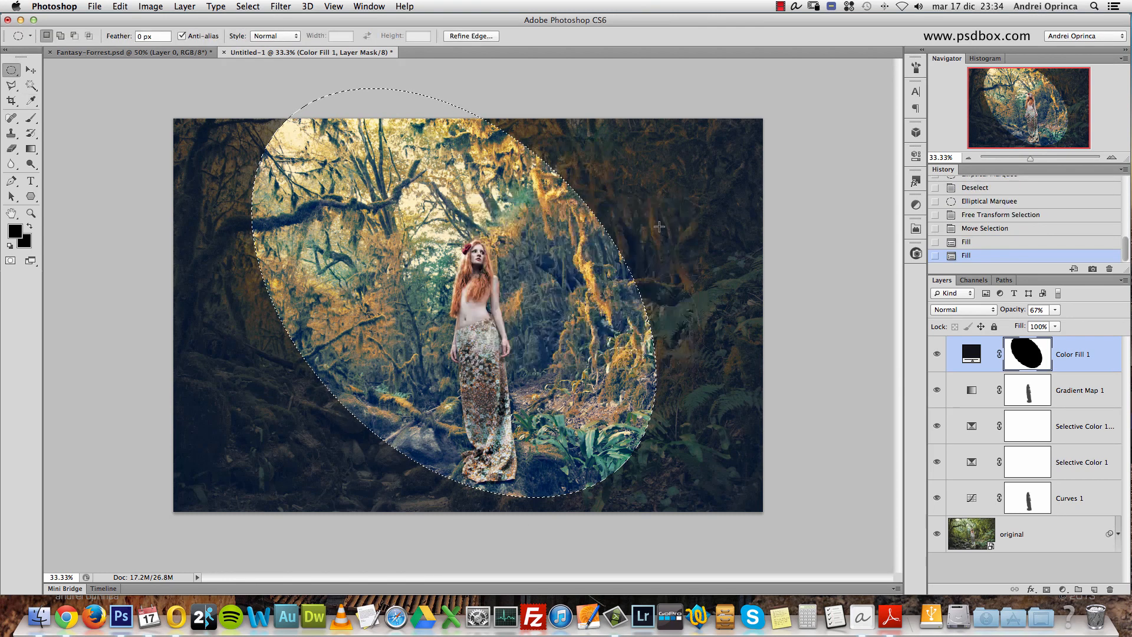
- Deselect the ellipse and set the Color Fill 1 layer's opacity back to 100%
{"action": "left_click", "coordinate": [1061, 353]}
{"action": "key", "text": "super+d"}
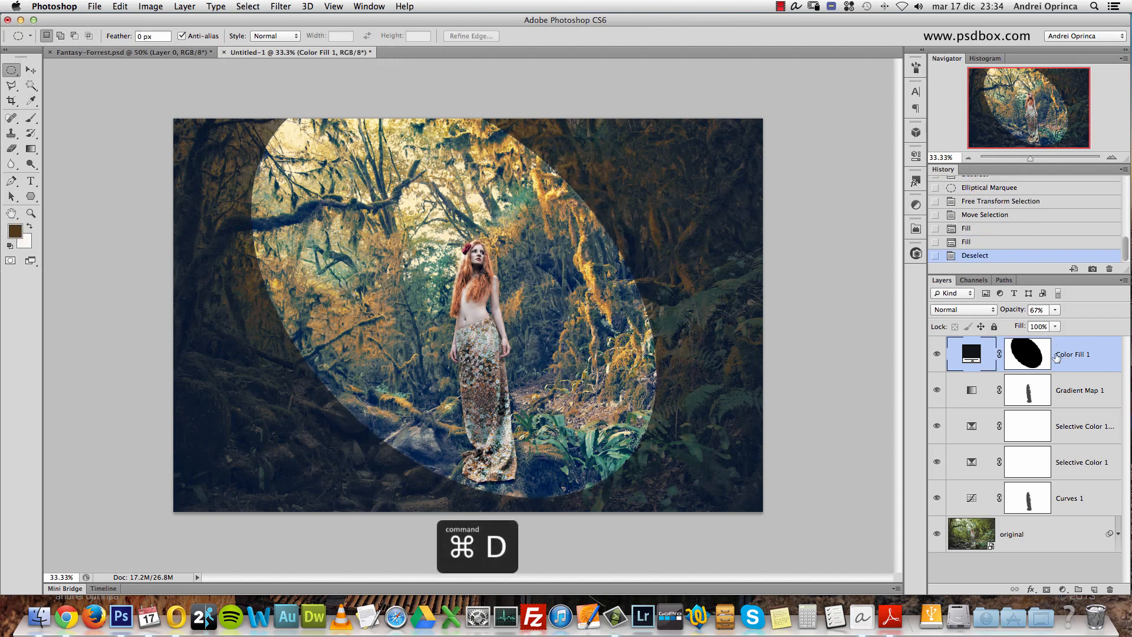
{"action": "left_click", "coordinate": [1055, 310]}
{"action": "left_click_drag", "start_coordinate": [1056, 324], "coordinate": [1088, 331]}
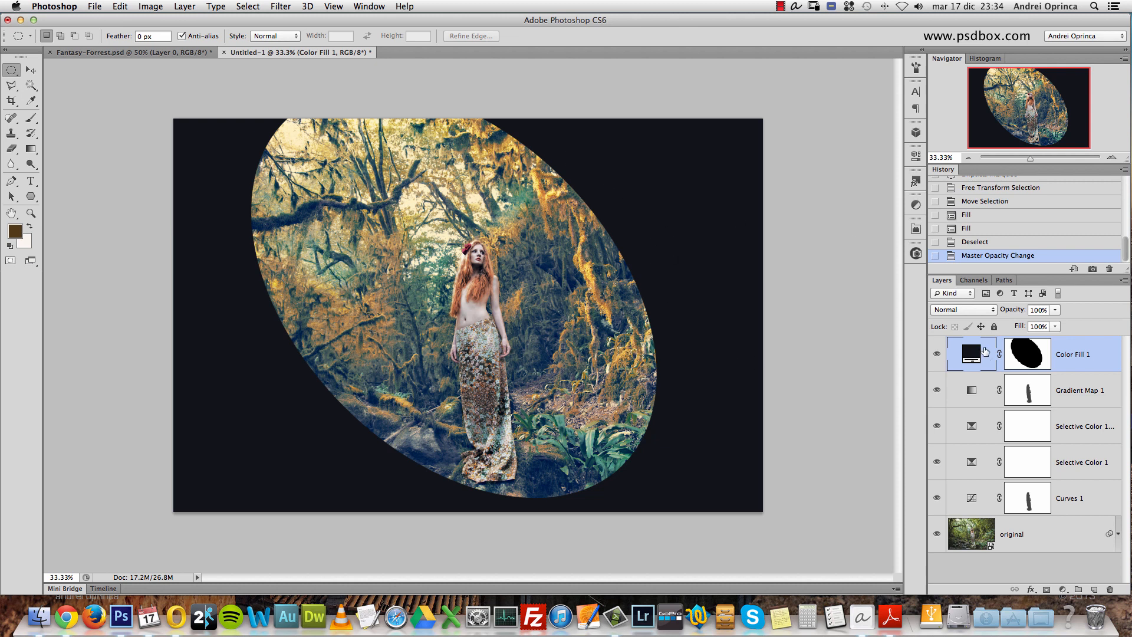
- Soften the Color Fill 1 layer mask with a 383.8 px feather in the mask properties
{"action": "left_click", "coordinate": [1028, 354]}
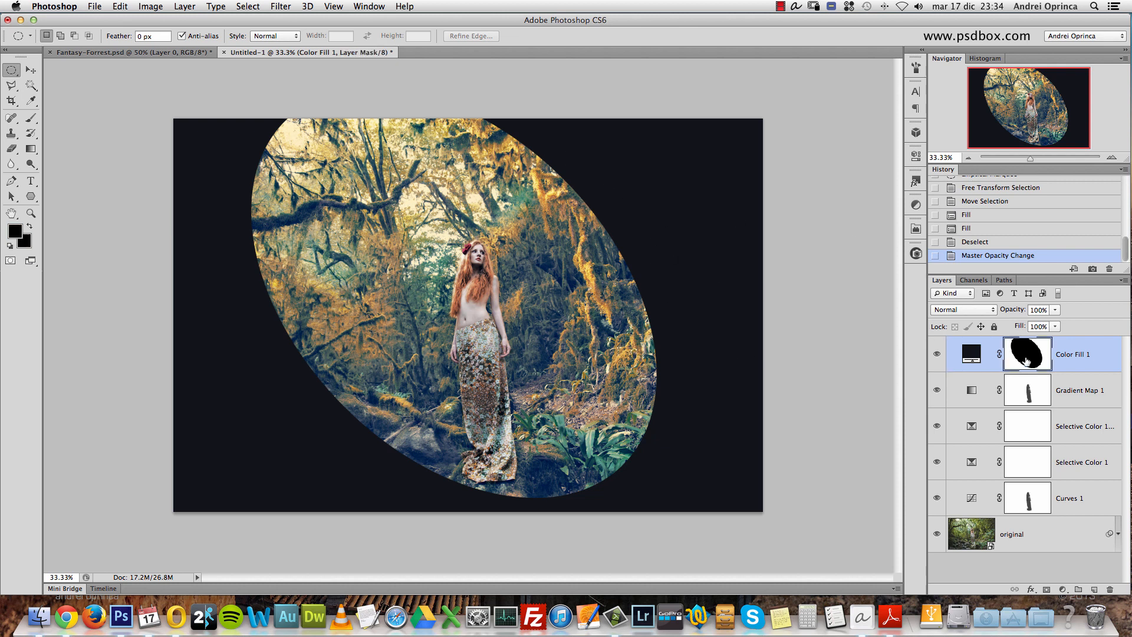
{"action": "double_click", "coordinate": [1027, 354]}
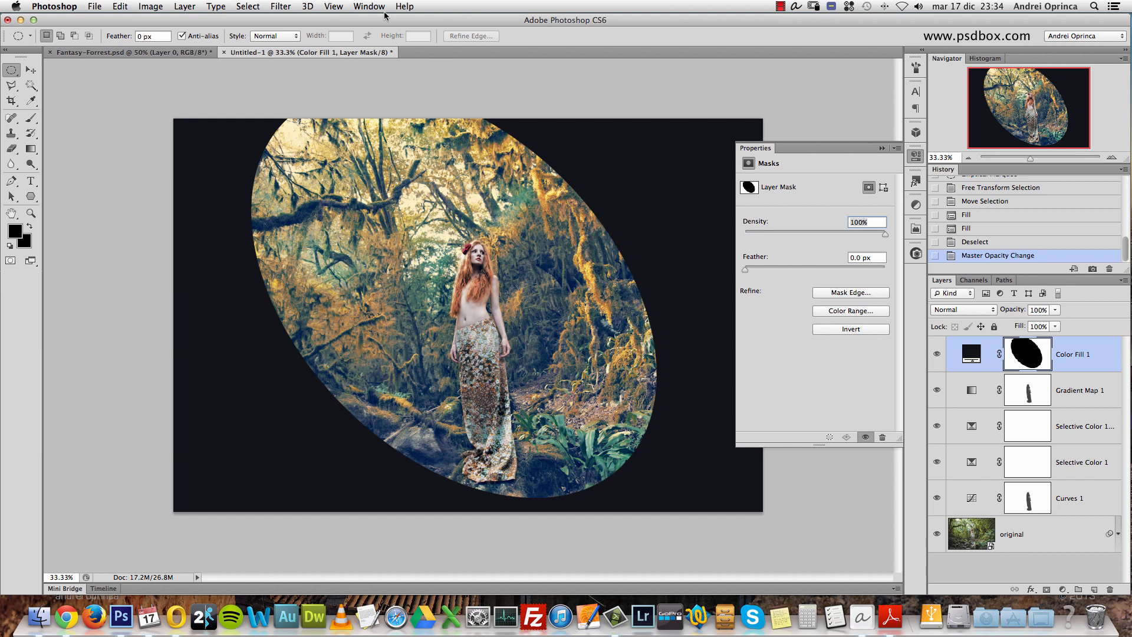
{"action": "left_click", "coordinate": [285, 8]}
{"action": "mouse_move", "coordinate": [342, 145]}
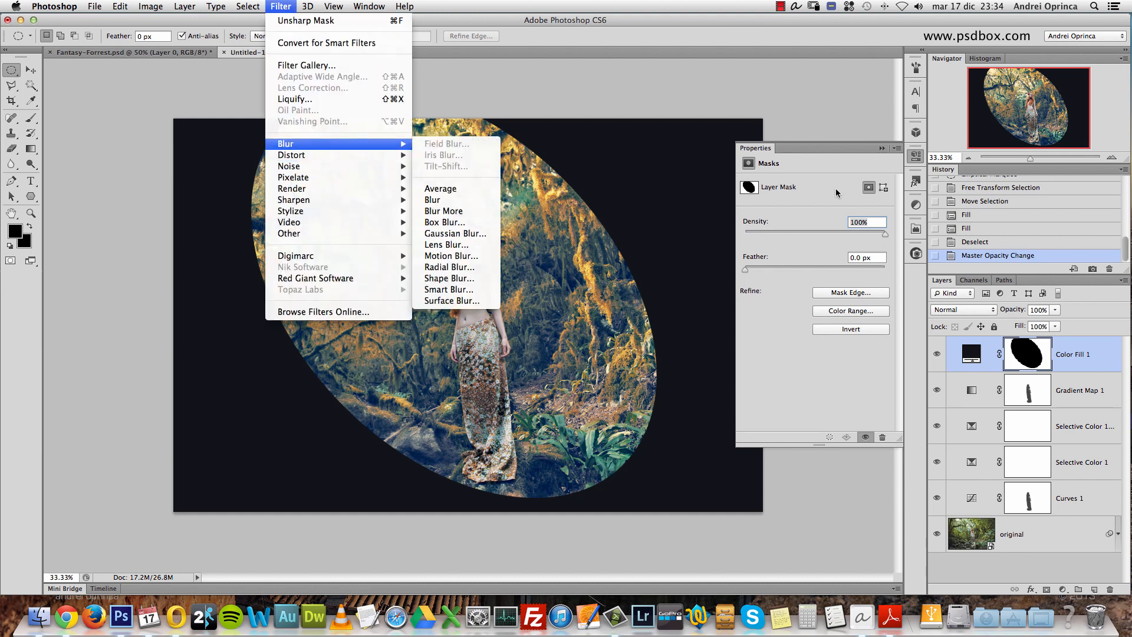
{"action": "left_click", "coordinate": [830, 149]}
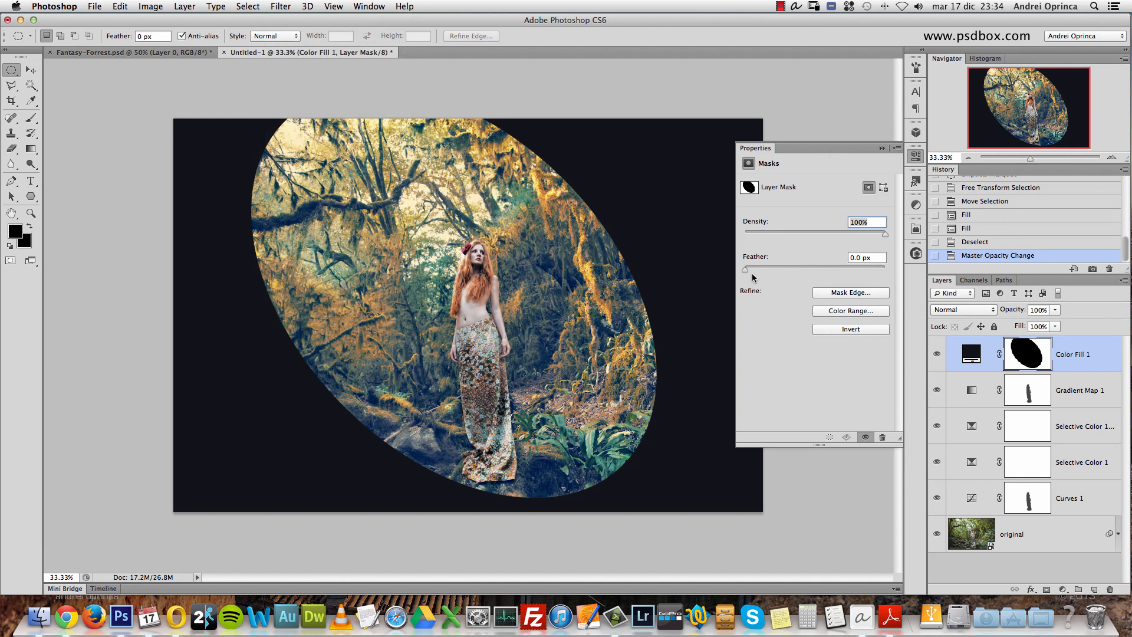
{"action": "left_click_drag", "start_coordinate": [746, 270], "coordinate": [868, 267]}
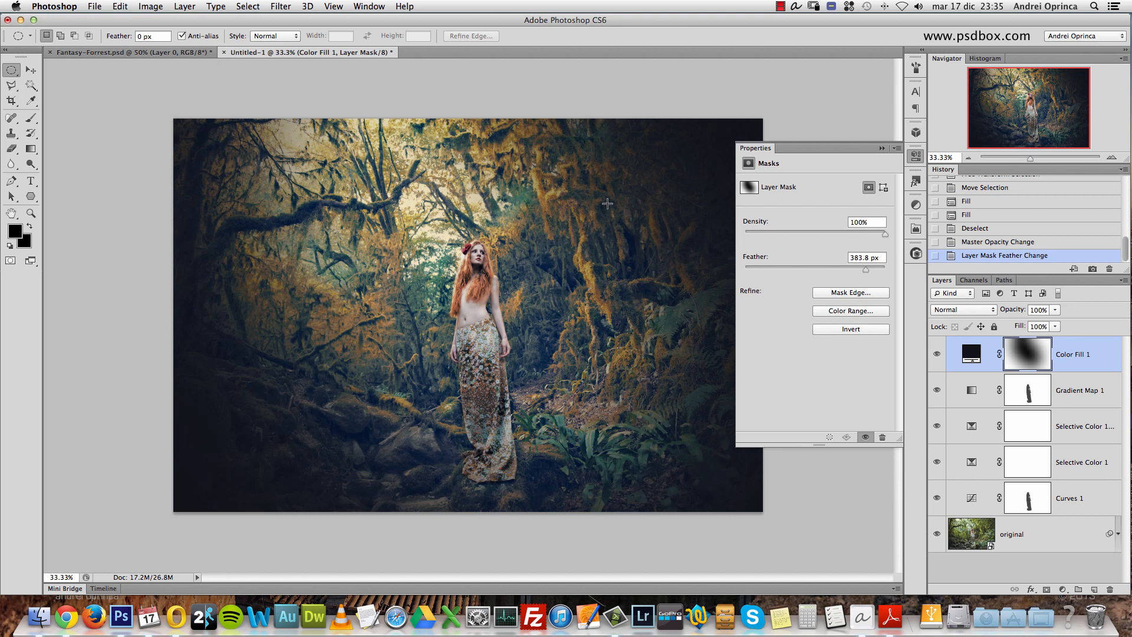
{"action": "left_click", "coordinate": [882, 148]}
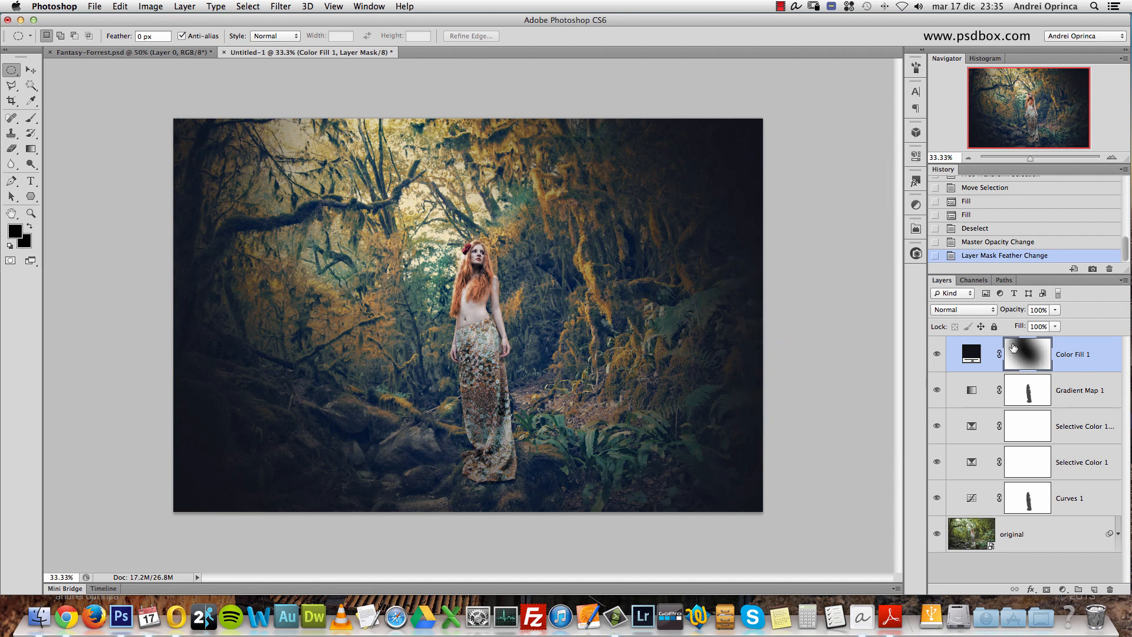
- Change the Color Fill 1 layer's blend mode to Multiply and set its opacity to 40%
{"action": "left_click", "coordinate": [972, 311]}
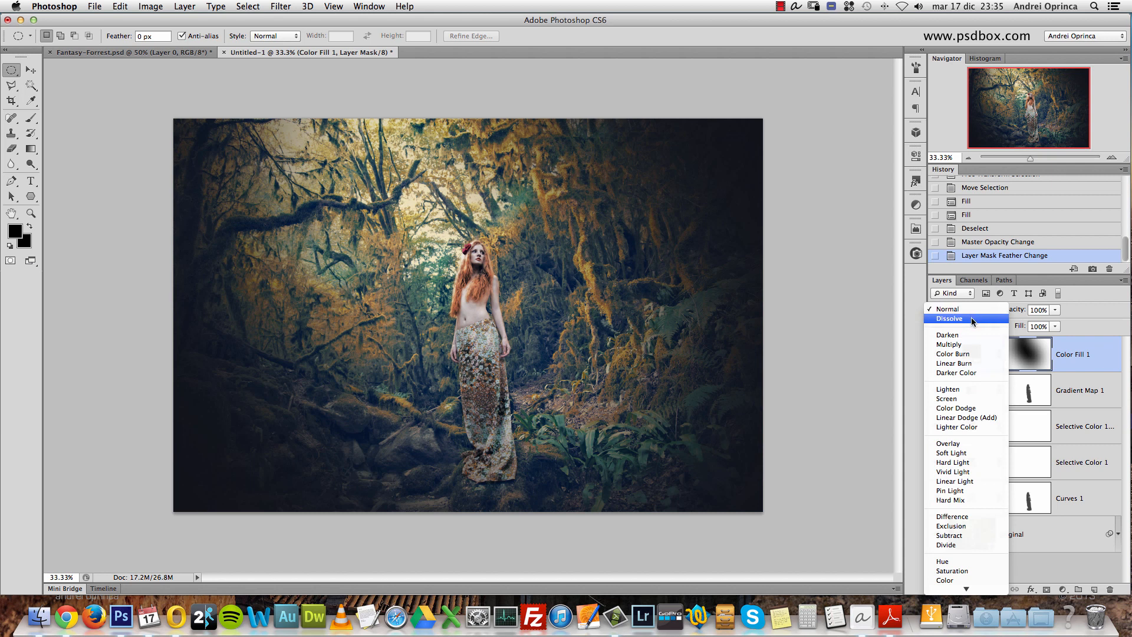
{"action": "left_click", "coordinate": [950, 345]}
{"action": "left_click", "coordinate": [1044, 310]}
{"action": "type", "text": "40"}
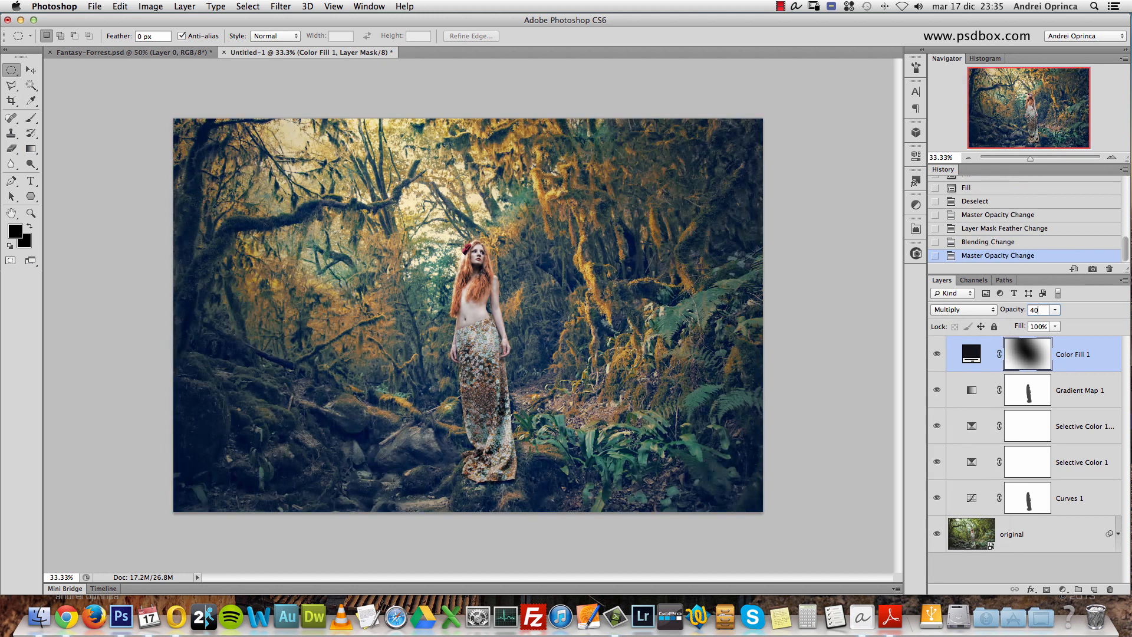
- Compare the picture with Color Fill 1 hidden and shown, examining the shadows around the ferns and tree trunks up close
{"action": "left_click", "coordinate": [936, 354]}
{"action": "left_click", "coordinate": [935, 355]}
{"action": "left_click", "coordinate": [631, 268], "text": "super"}
{"action": "left_click", "coordinate": [682, 282], "text": "super"}
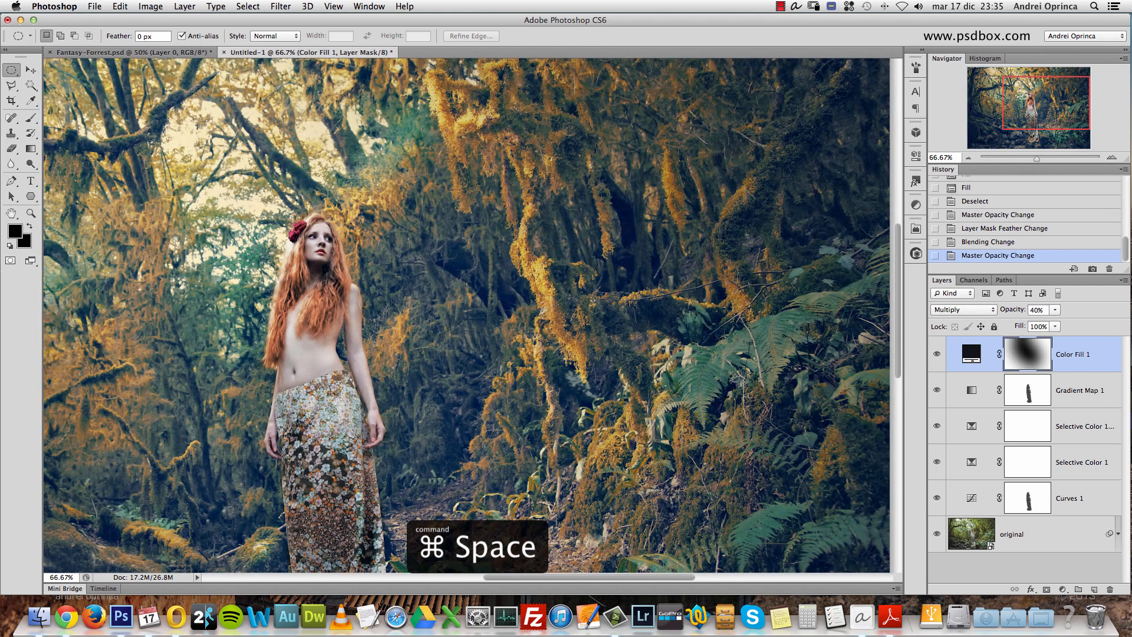
{"action": "left_click", "coordinate": [776, 390], "text": "super"}
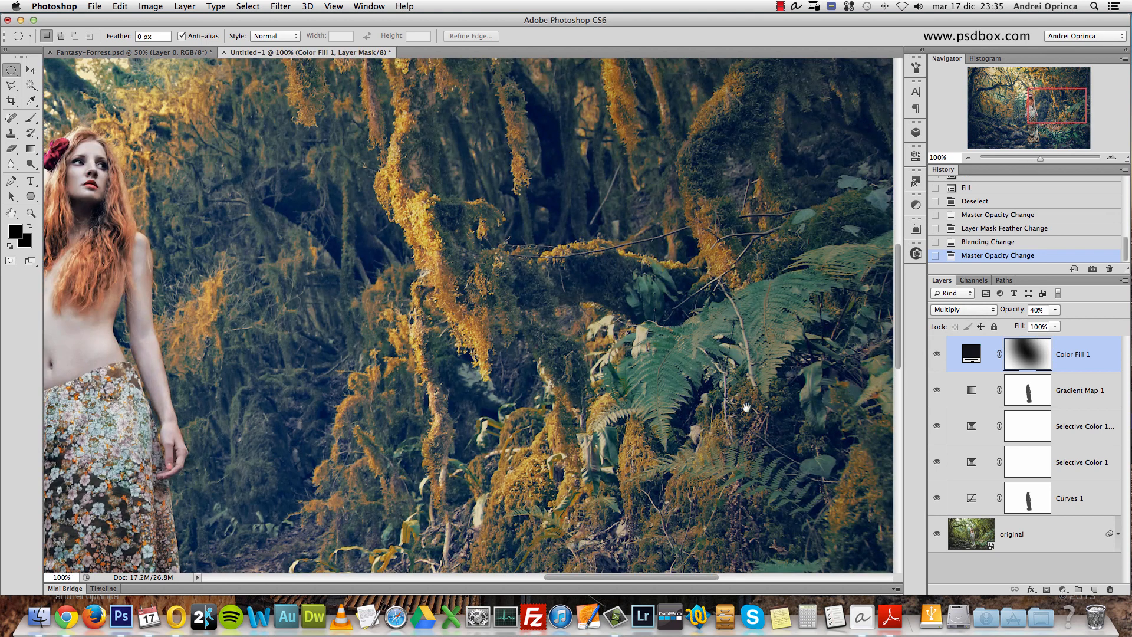
{"action": "left_click_drag", "start_coordinate": [747, 394], "coordinate": [738, 379]}
{"action": "left_click", "coordinate": [938, 355]}
{"action": "left_click", "coordinate": [938, 354]}
{"action": "left_click", "coordinate": [607, 302], "text": "super"}
{"action": "left_click", "coordinate": [595, 313], "text": "super"}
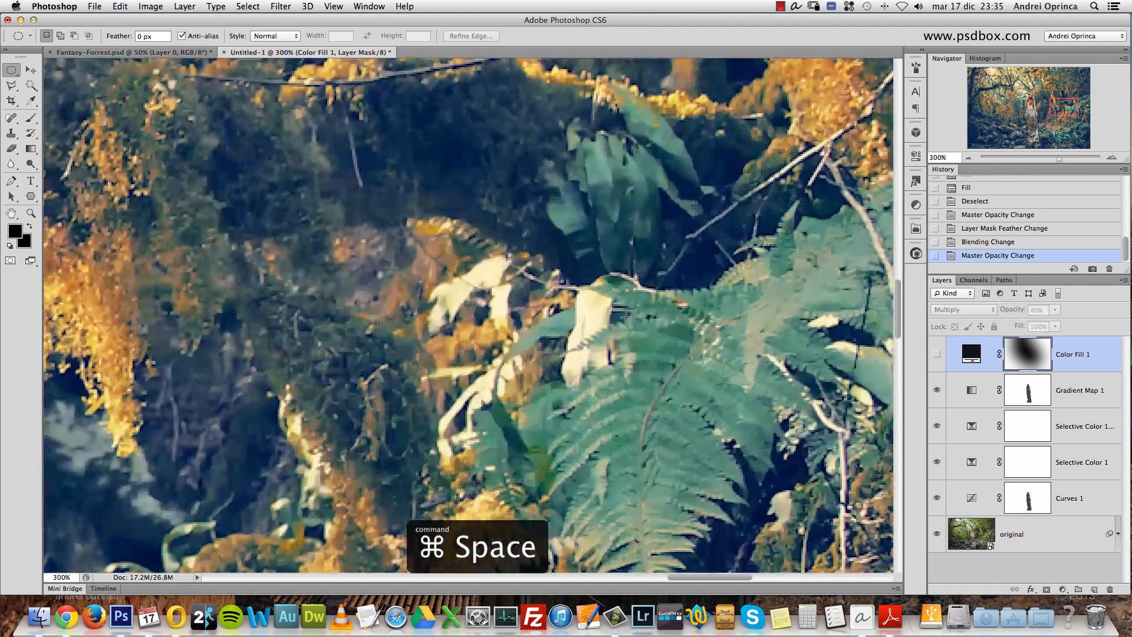
{"action": "left_click", "coordinate": [937, 354]}
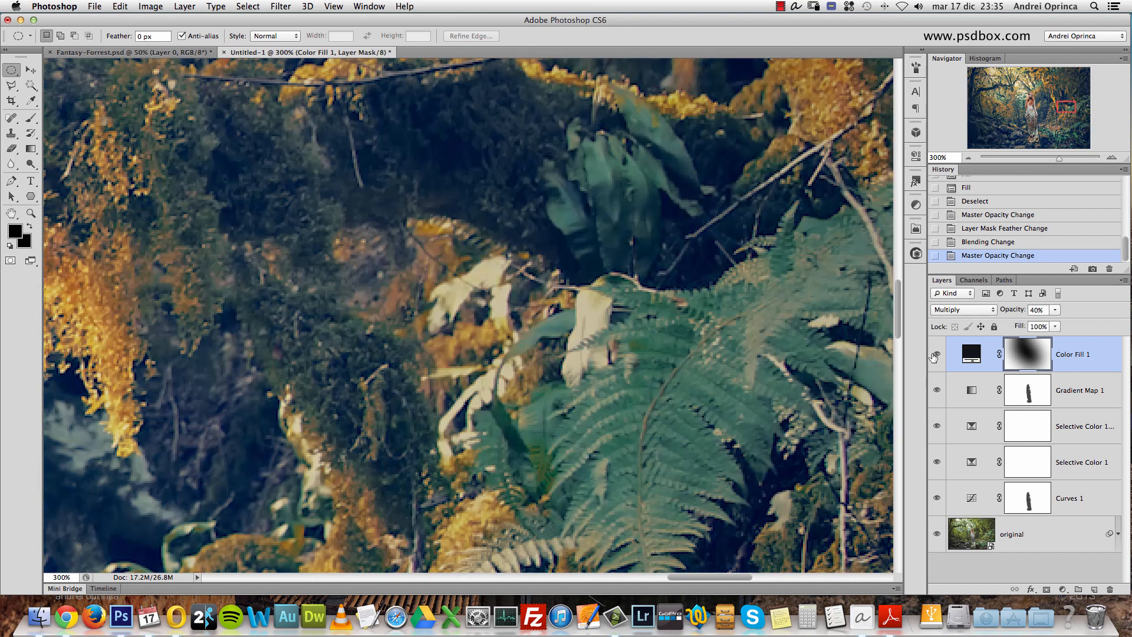
{"action": "left_click", "coordinate": [599, 309], "text": "alt+super"}
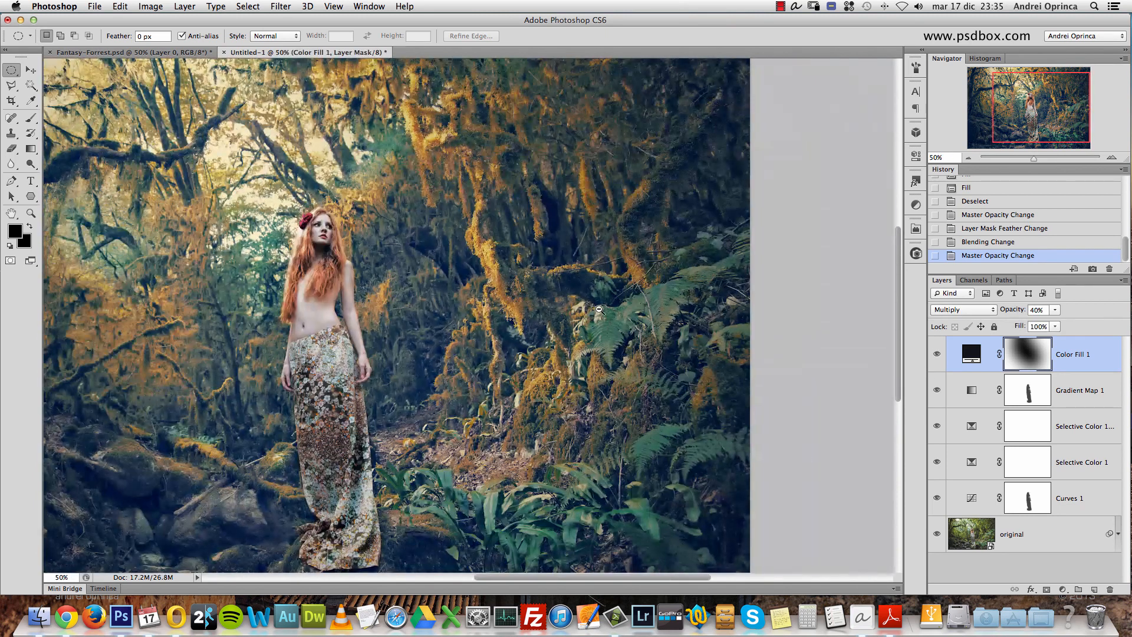
{"action": "left_click", "coordinate": [599, 309], "text": "alt+super"}
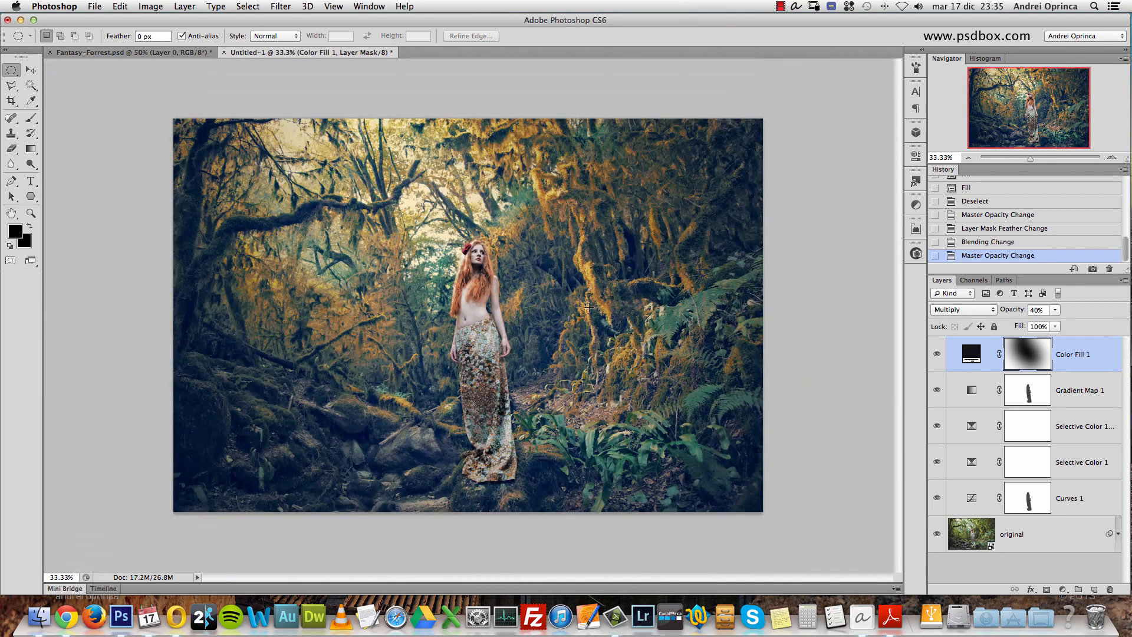
- Change the Color Fill 1 layer's blend mode to Soft Light and inspect the ferns beside the woman up close
{"action": "left_click", "coordinate": [976, 307]}
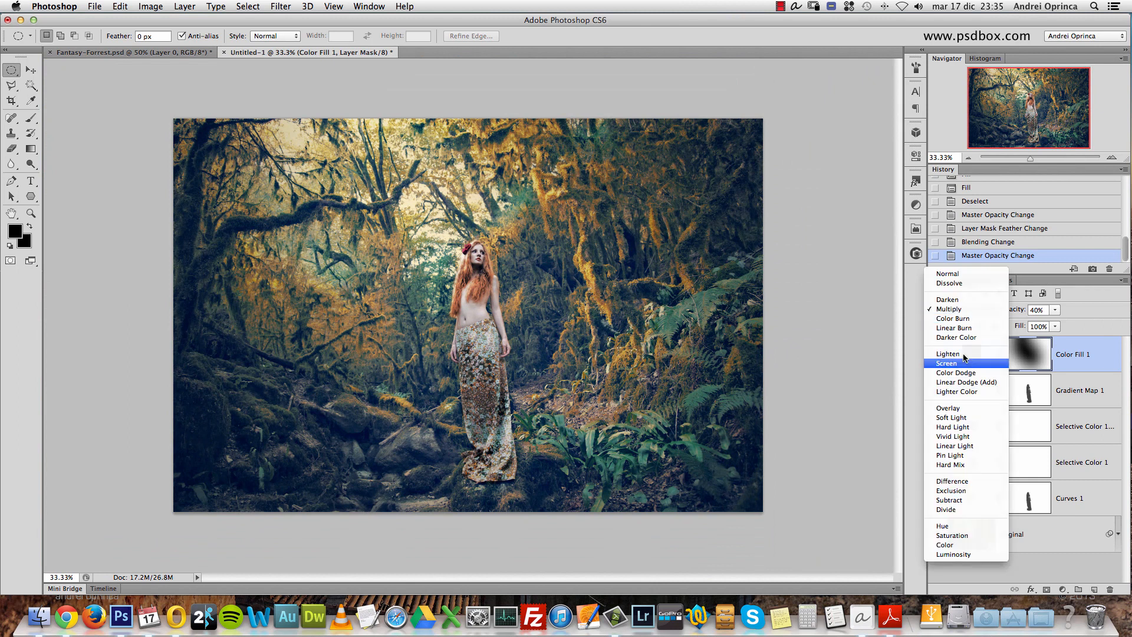
{"action": "left_click", "coordinate": [958, 417]}
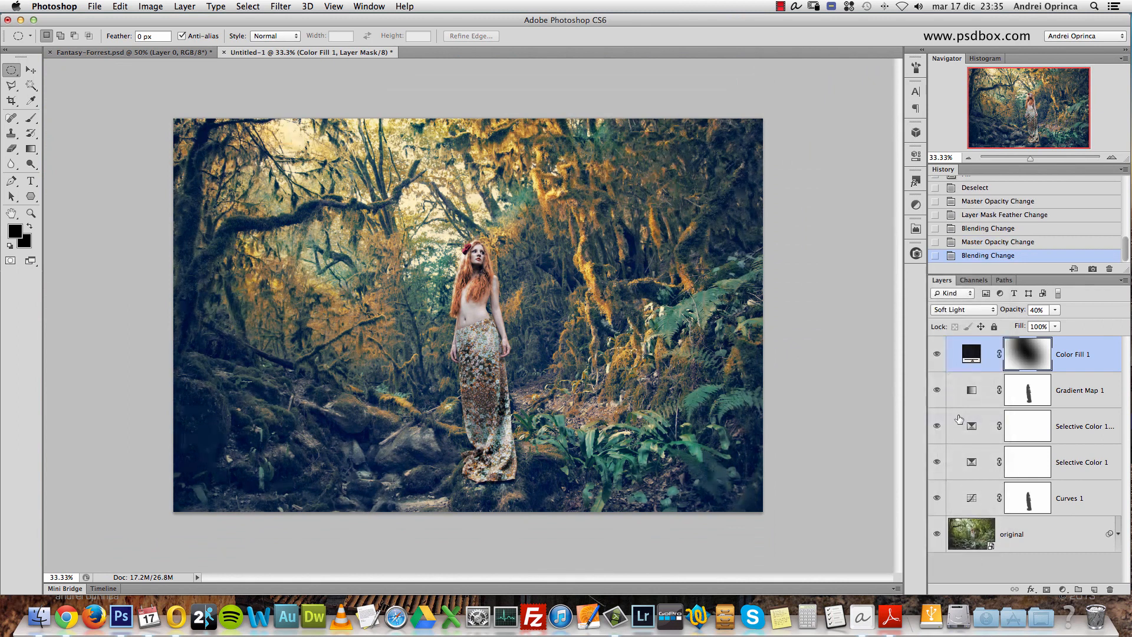
{"action": "left_click", "coordinate": [702, 318], "text": "alt+super"}
{"action": "left_click", "coordinate": [702, 317], "text": "super"}
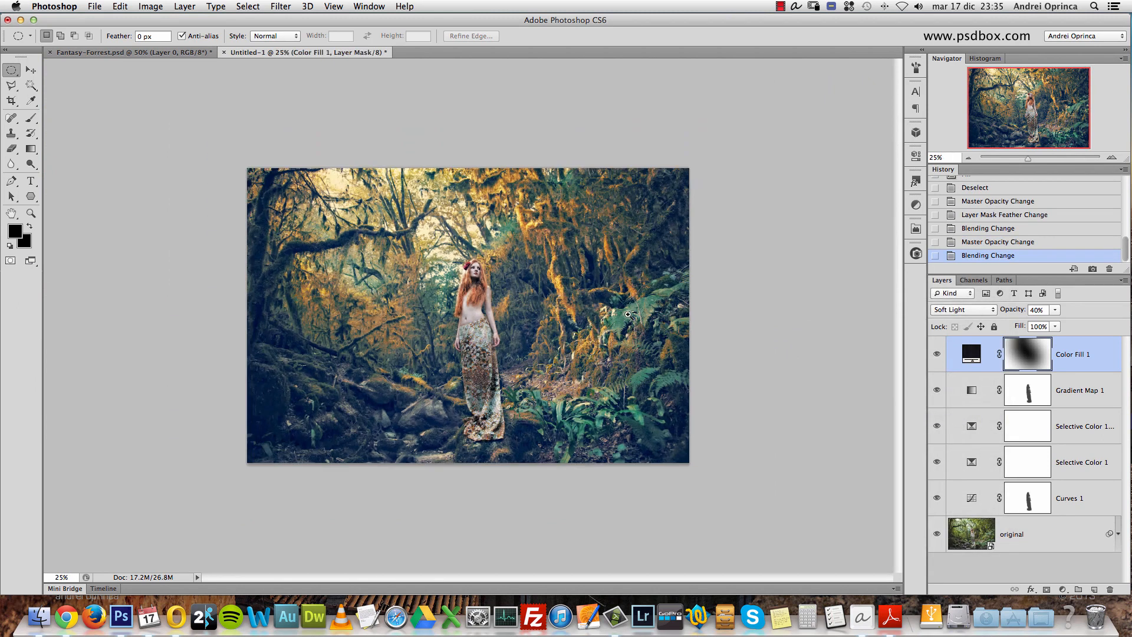
{"action": "left_click", "coordinate": [707, 311], "text": "super"}
{"action": "left_click", "coordinate": [714, 305], "text": "super"}
{"action": "left_click", "coordinate": [714, 305], "text": "super"}
{"action": "left_click", "coordinate": [714, 305], "text": "super"}
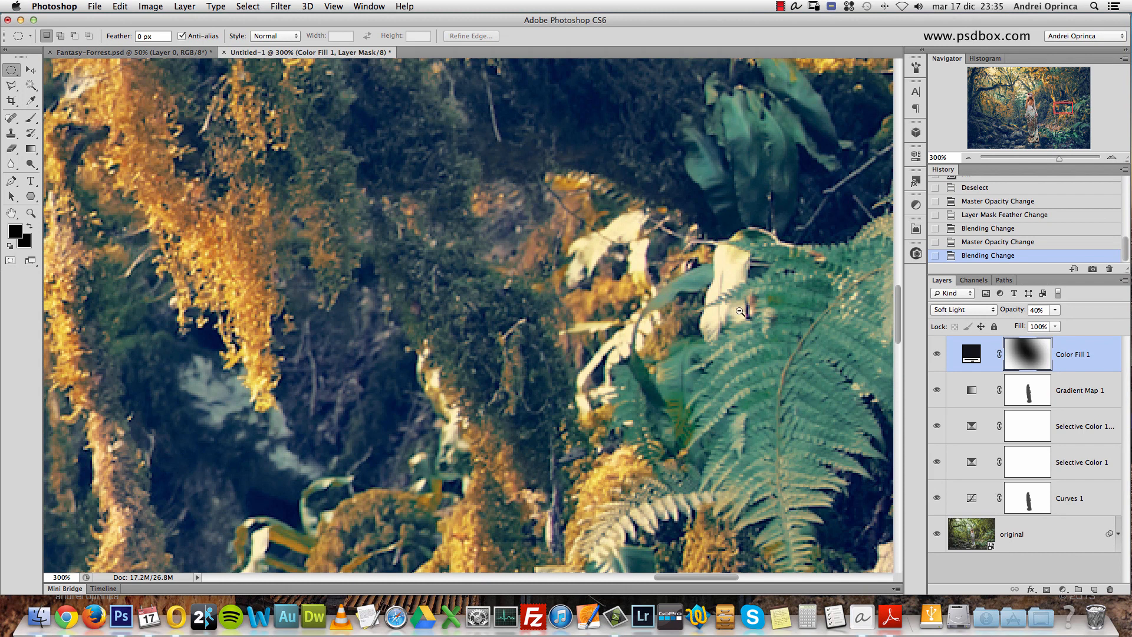
{"action": "left_click", "coordinate": [741, 312], "text": "alt+super"}
{"action": "left_click", "coordinate": [741, 311], "text": "alt+super"}
{"action": "left_click", "coordinate": [742, 308], "text": "alt+super"}
{"action": "left_click", "coordinate": [742, 307], "text": "alt+super"}
{"action": "left_click", "coordinate": [742, 308], "text": "alt+super"}
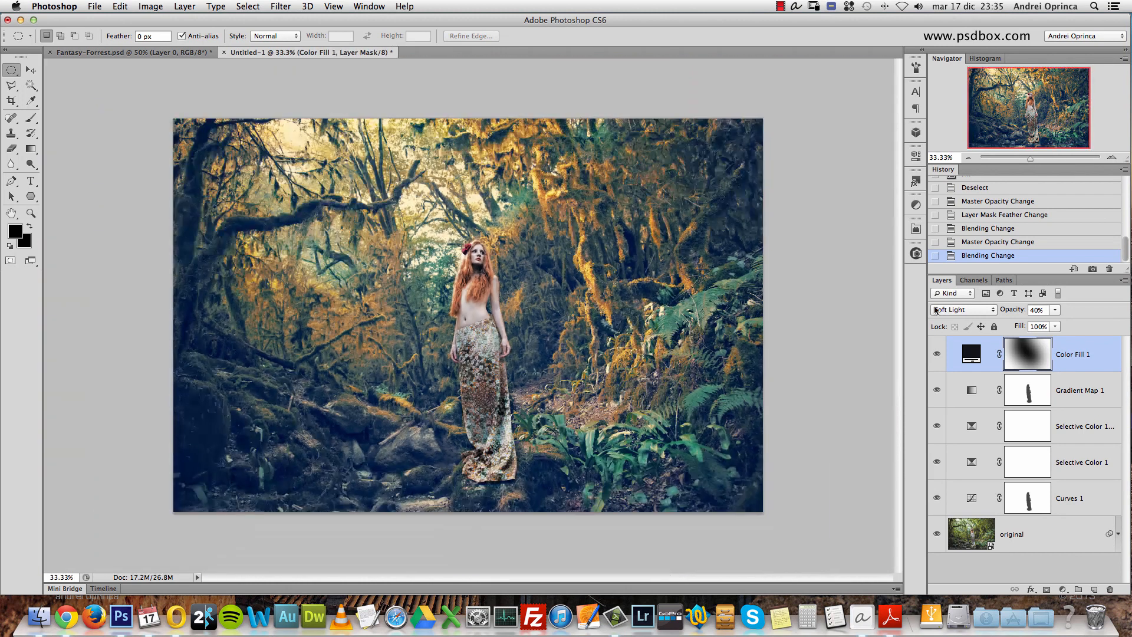
- Duplicate the Color Fill 1 layer together with its mask
{"action": "key", "text": "super+j"}
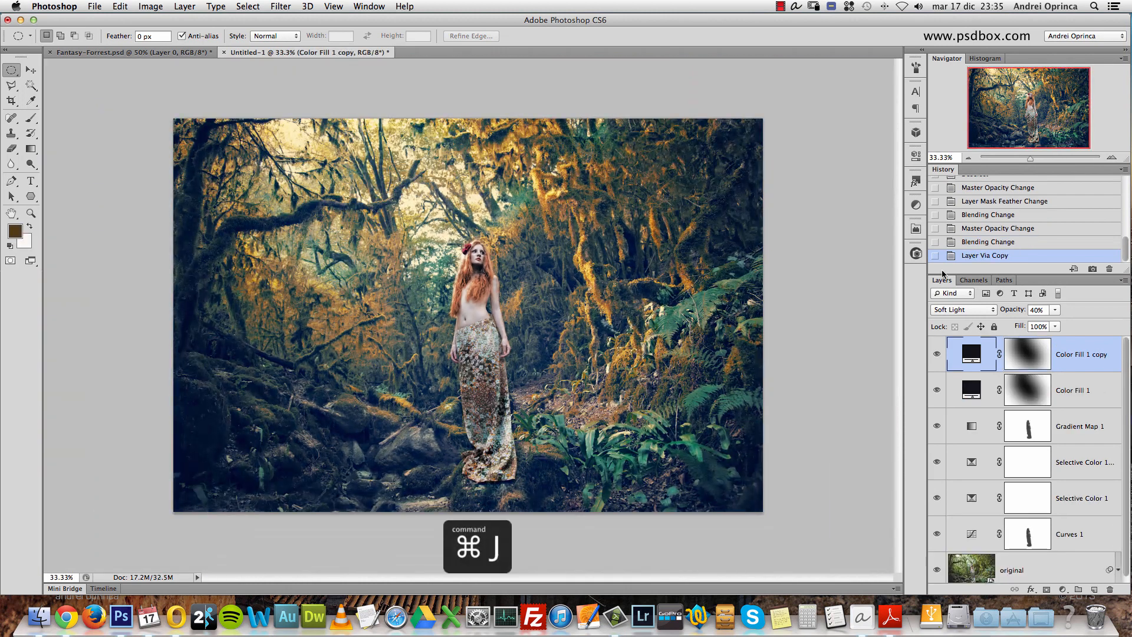
- Change the original Color Fill 1 layer's blend mode to Multiply
{"action": "left_click", "coordinate": [1081, 389]}
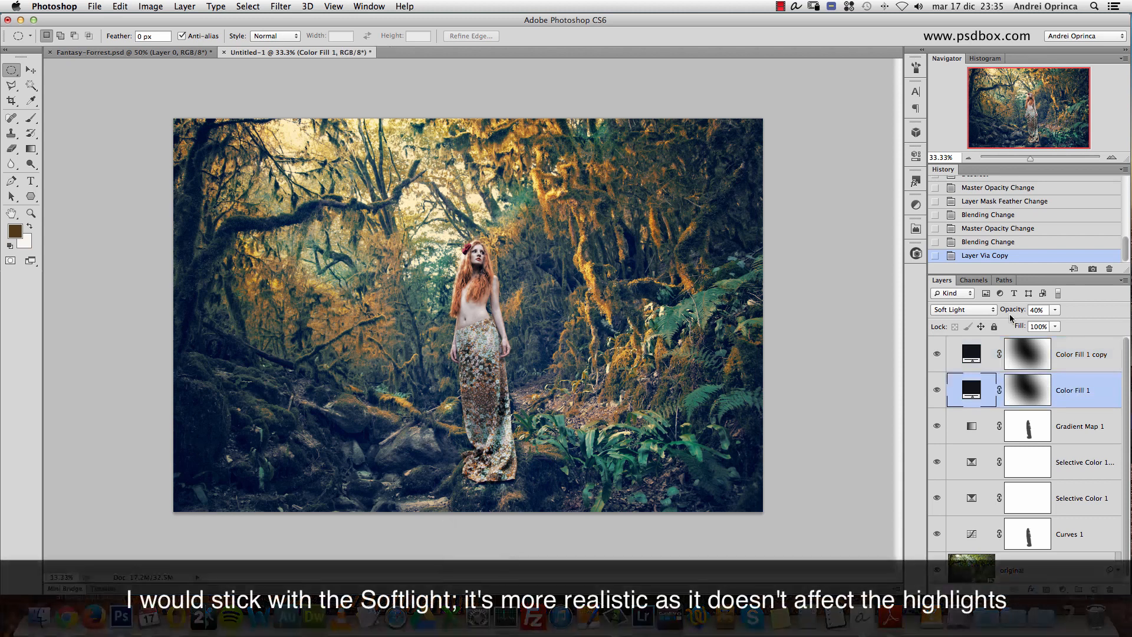
{"action": "left_click", "coordinate": [961, 309]}
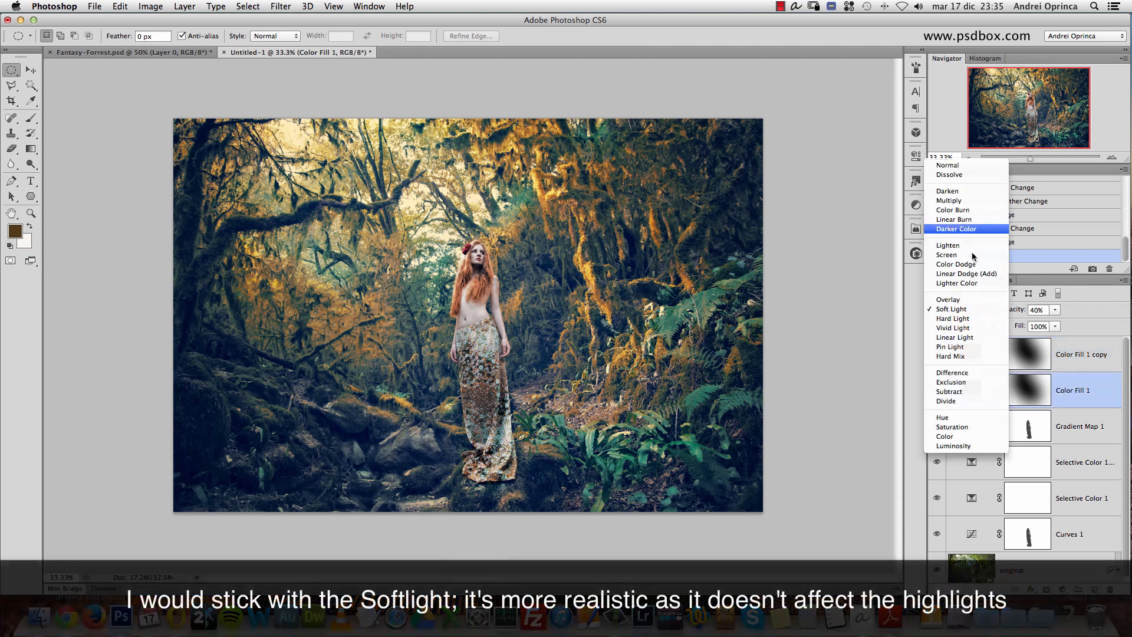
{"action": "left_click", "coordinate": [953, 200]}
- Set the Color Fill 1 copy layer's opacity to 50% and compare the picture with that layer hidden and shown
{"action": "left_click", "coordinate": [1056, 361]}
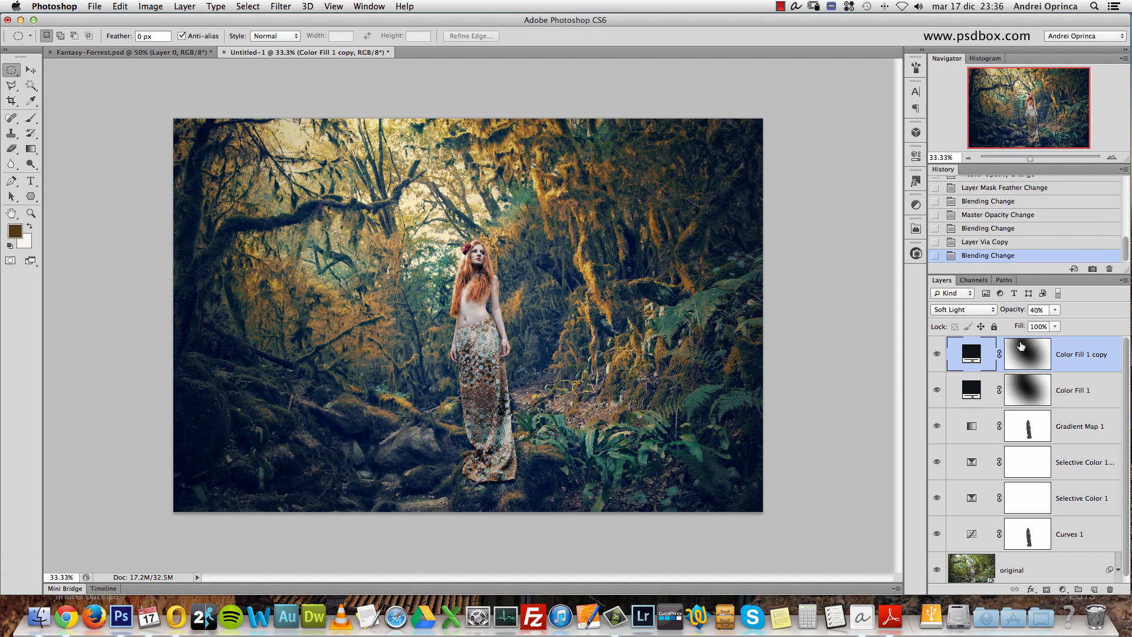
{"action": "left_click", "coordinate": [1048, 310]}
{"action": "type", "text": "50"}
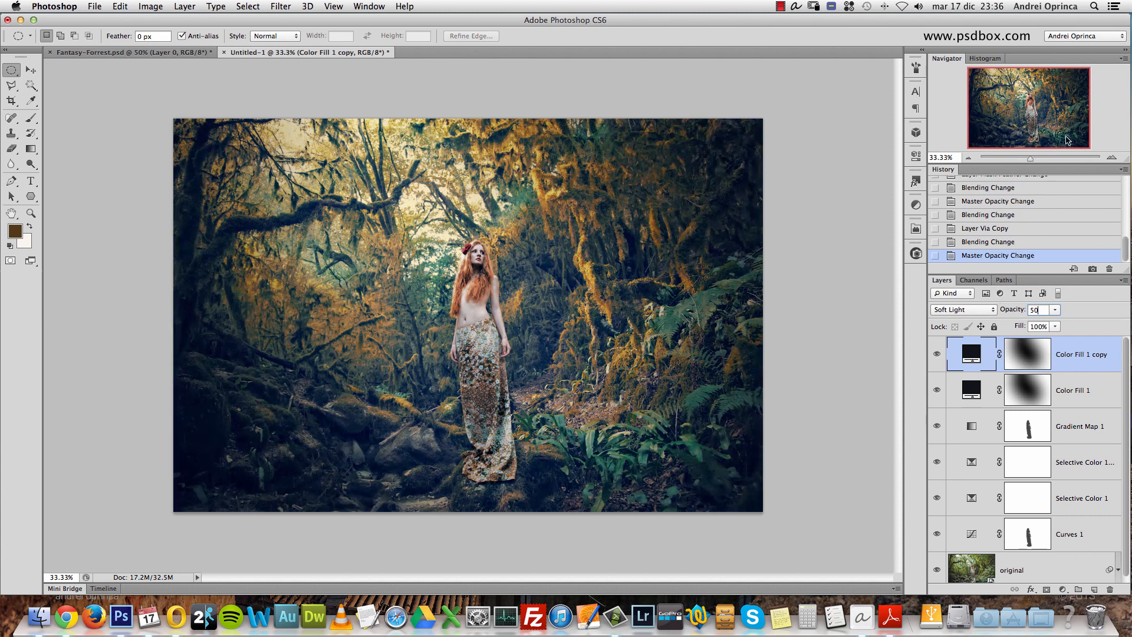
{"action": "left_click", "coordinate": [937, 354]}
{"action": "left_click", "coordinate": [937, 355]}
{"action": "left_click", "coordinate": [937, 354]}
{"action": "left_click", "coordinate": [937, 354]}
- Adjust the Color Fill 1 layer's opacity and set the Color Fill 1 copy layer's opacity to 40%, checking the copy's effect
{"action": "left_click", "coordinate": [1072, 401]}
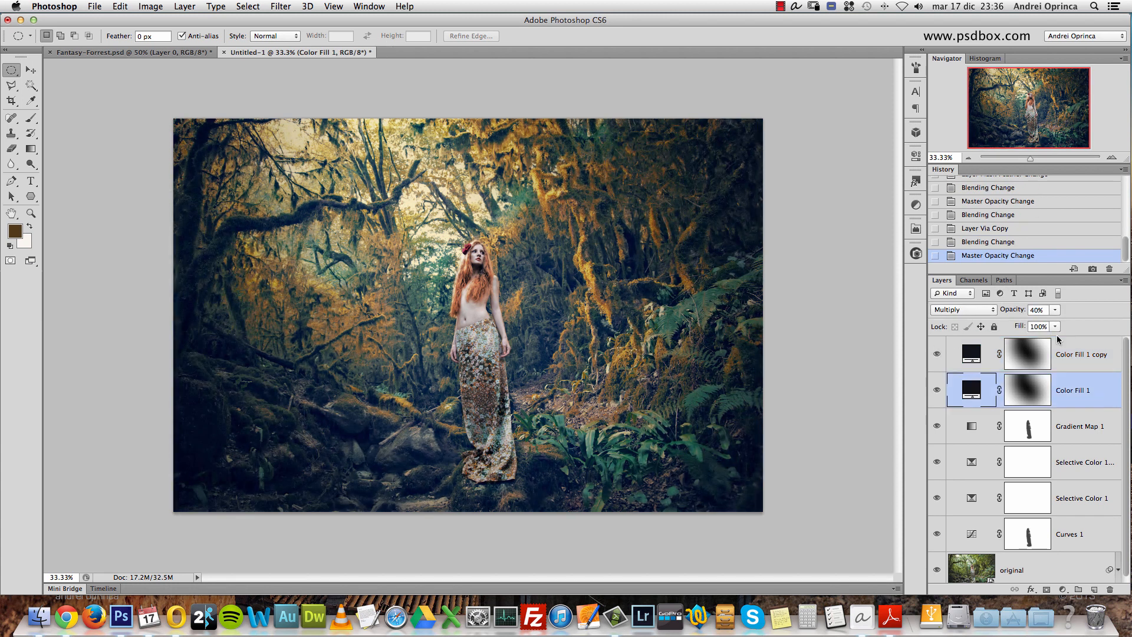
{"action": "left_click", "coordinate": [1040, 308]}
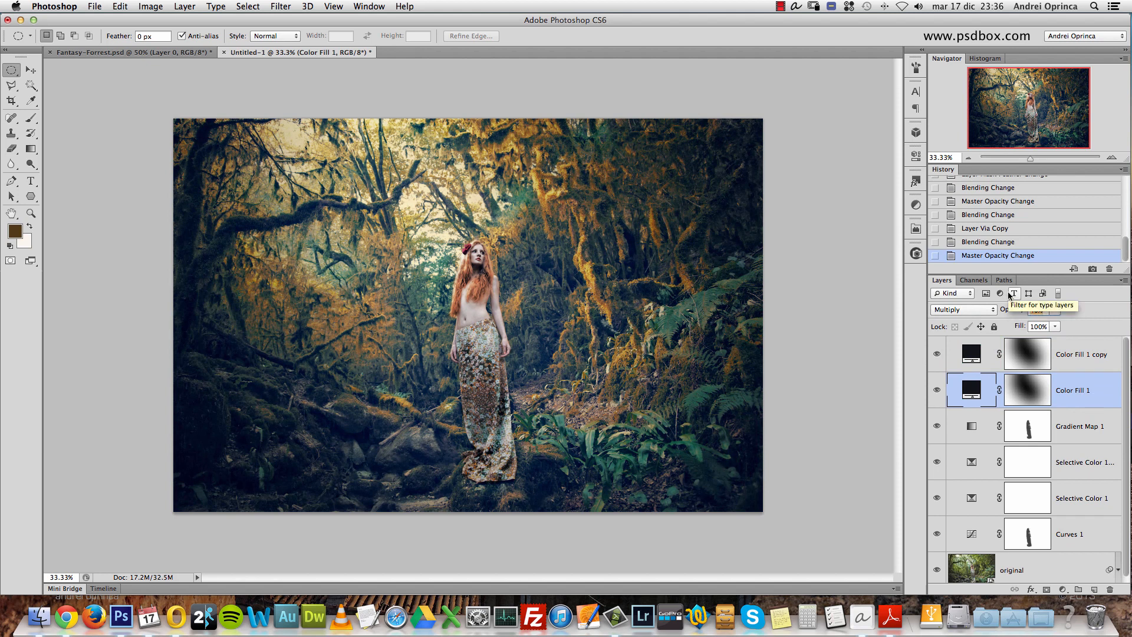
{"action": "left_click", "coordinate": [1068, 354]}
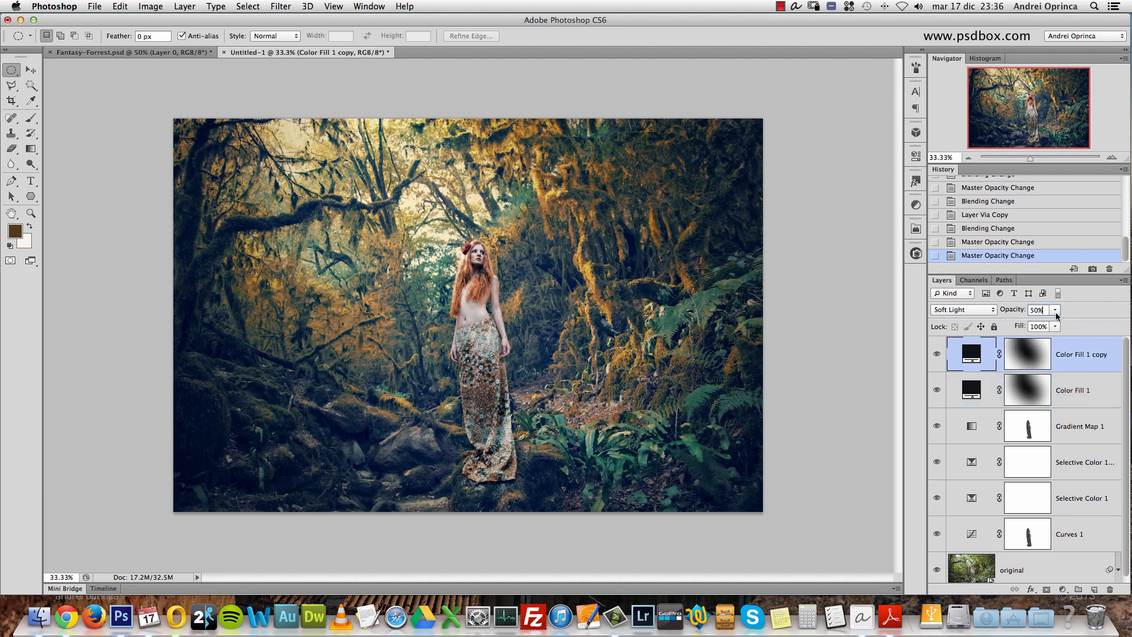
{"action": "type", "text": "40"}
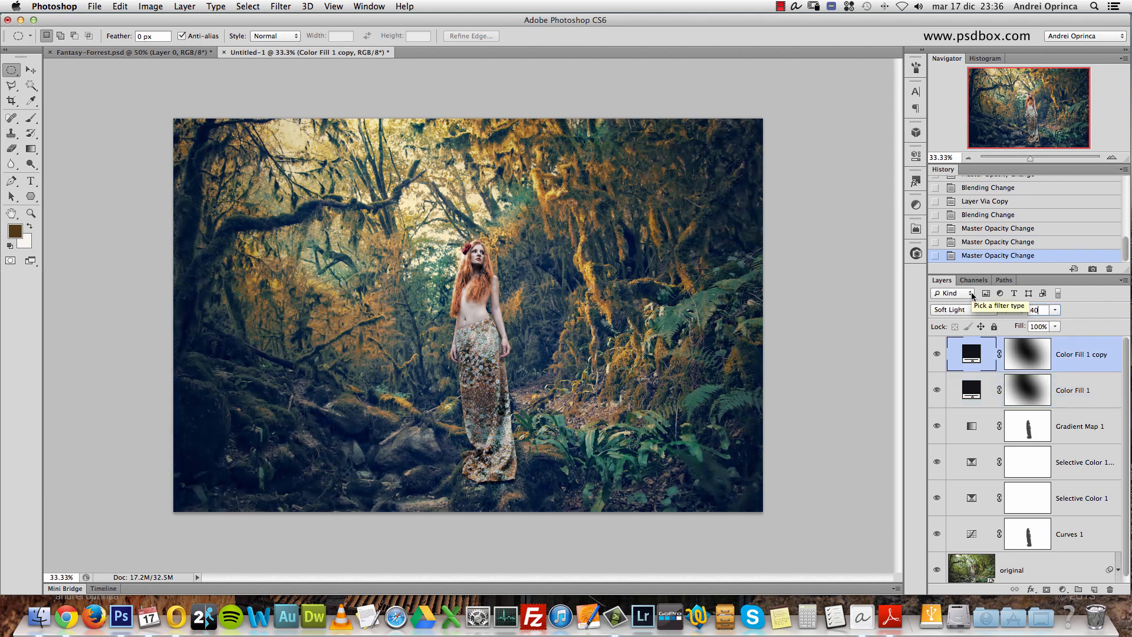
{"action": "left_click", "coordinate": [937, 355]}
{"action": "left_click", "coordinate": [937, 354]}
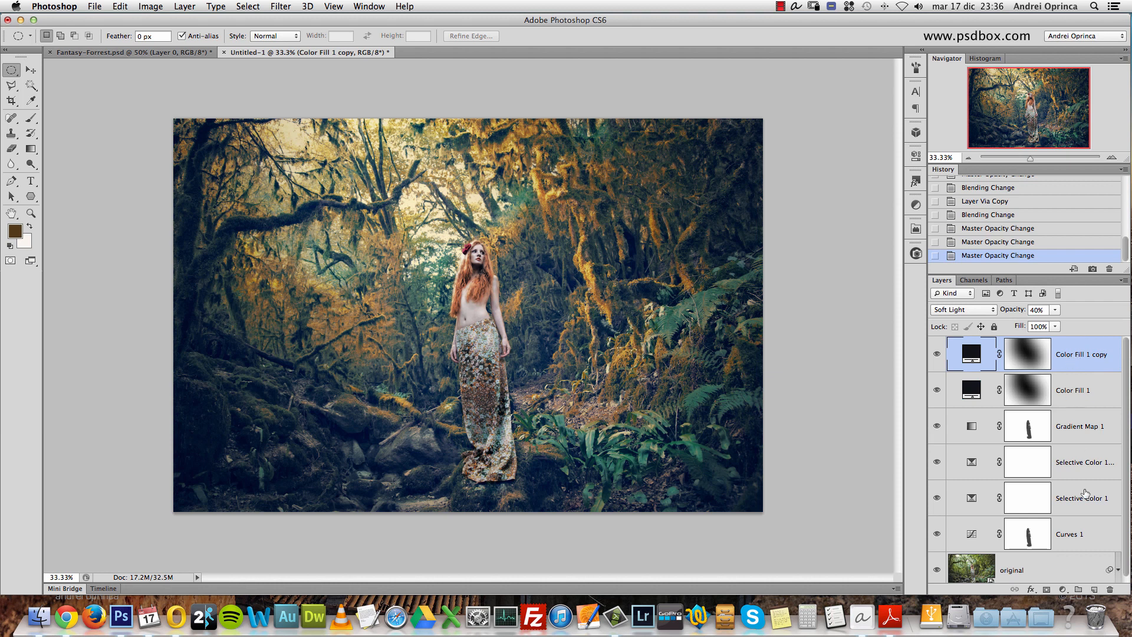
- Add a Hue/Saturation adjustment layer with saturation +19 and compare the picture with it hidden and shown
{"action": "left_click", "coordinate": [1064, 590]}
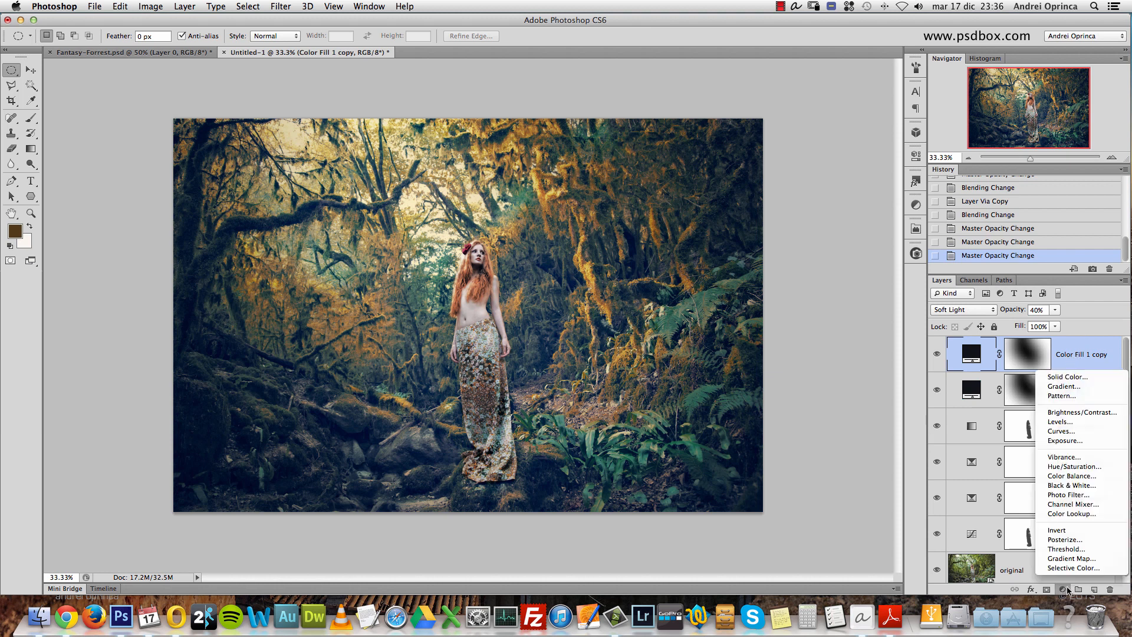
{"action": "left_click", "coordinate": [1075, 468]}
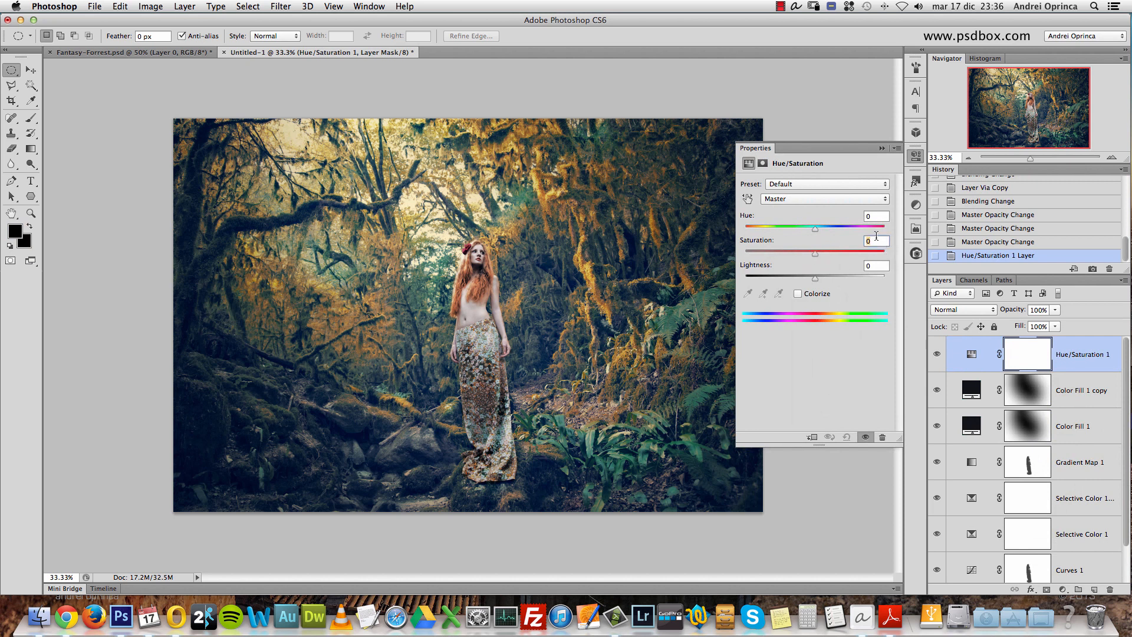
{"action": "type", "text": "19"}
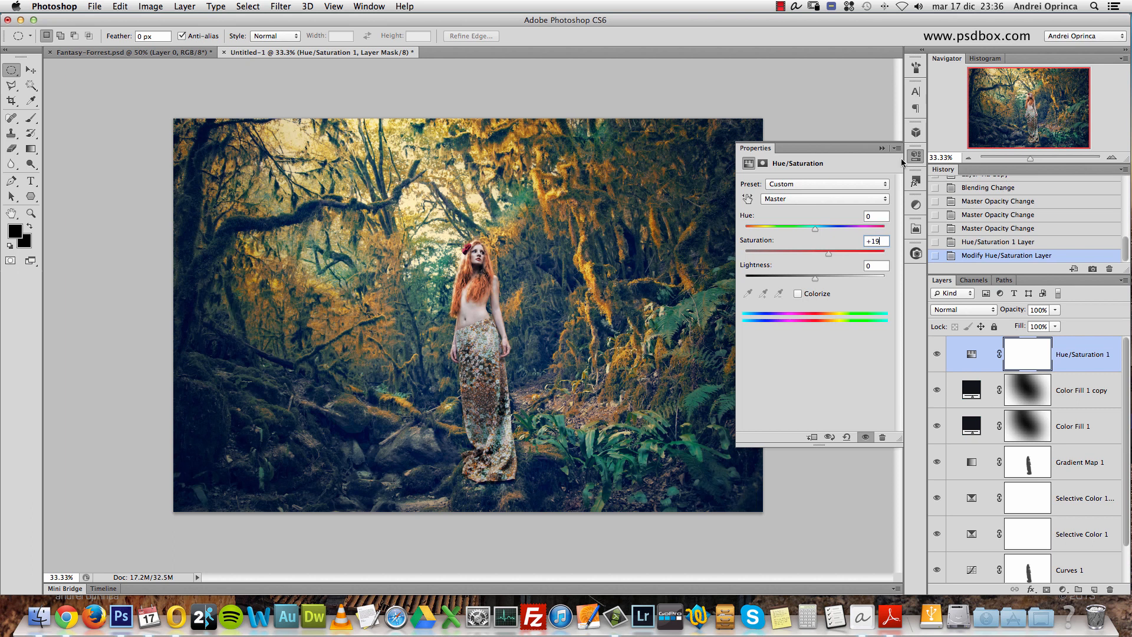
{"action": "left_click", "coordinate": [883, 148]}
{"action": "left_click", "coordinate": [937, 356]}
{"action": "left_click", "coordinate": [937, 355]}
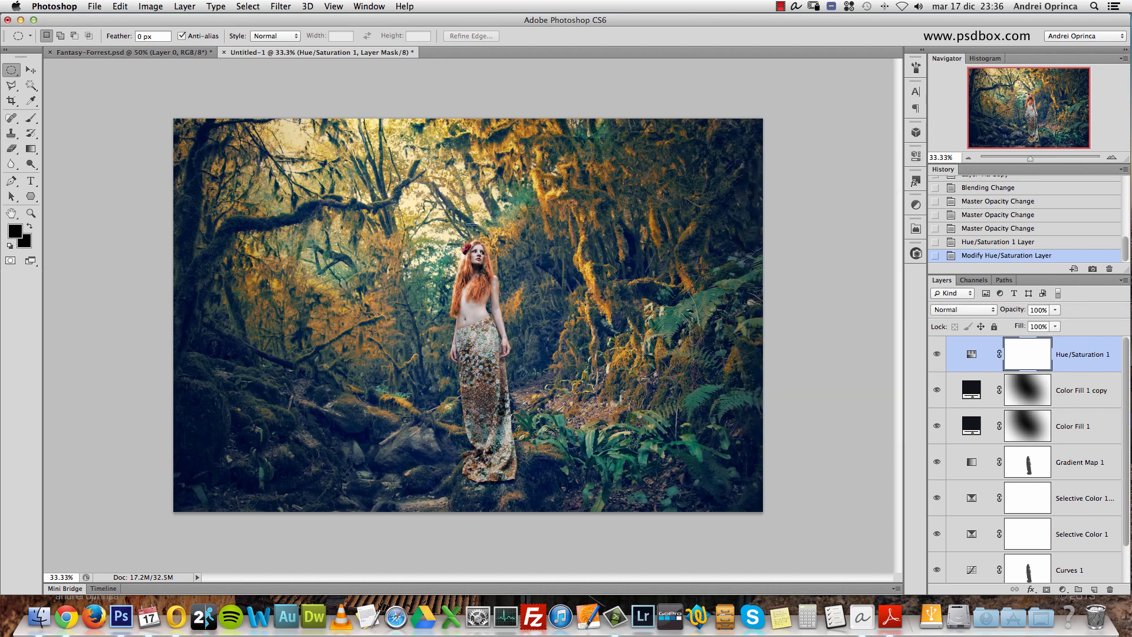
- Add a new layer named "glow" above Hue/Saturation 1 and set its blend mode to Screen
{"action": "left_click", "coordinate": [1070, 358]}
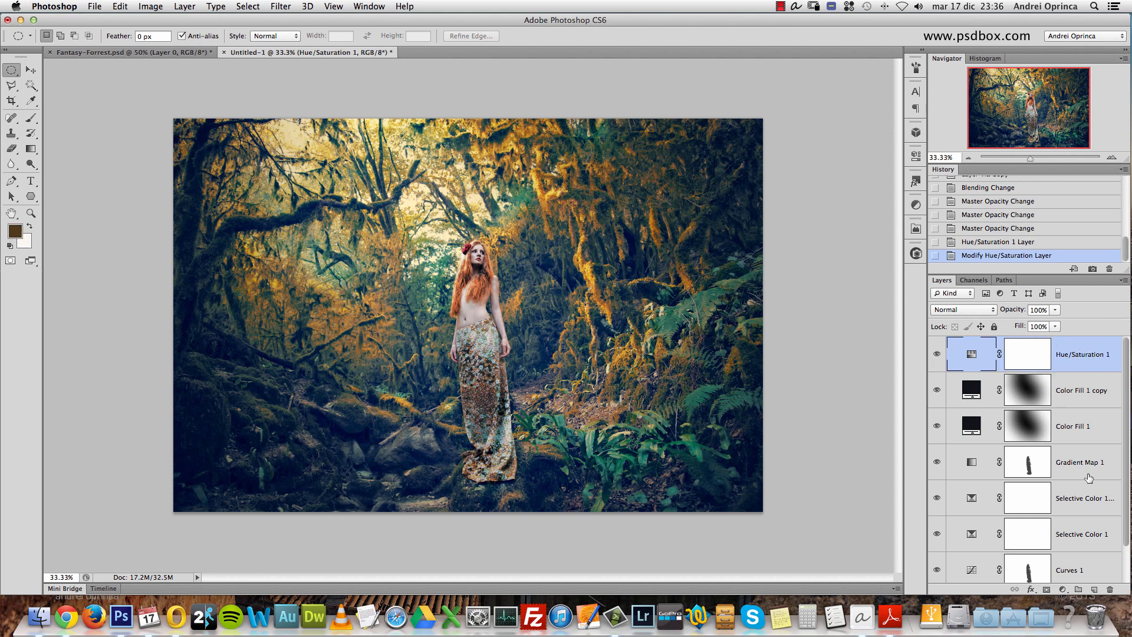
{"action": "left_click", "coordinate": [1095, 590]}
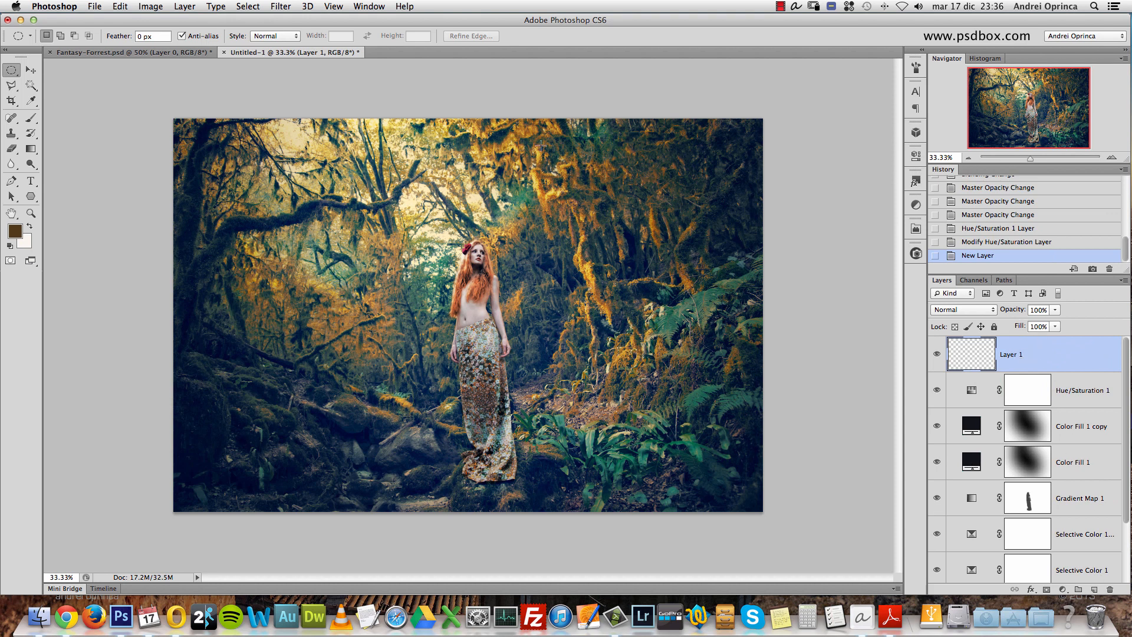
{"action": "double_click", "coordinate": [1022, 354]}
{"action": "type", "text": "glow"}
{"action": "key", "text": "Return"}
{"action": "left_click", "coordinate": [965, 310]}
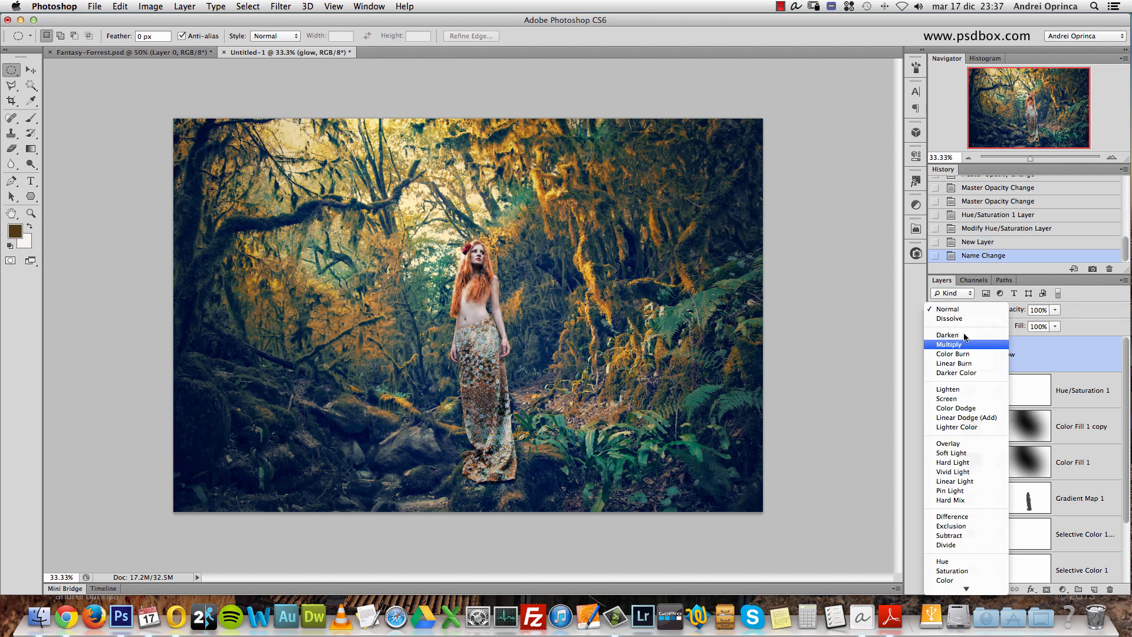
{"action": "left_click", "coordinate": [951, 400]}
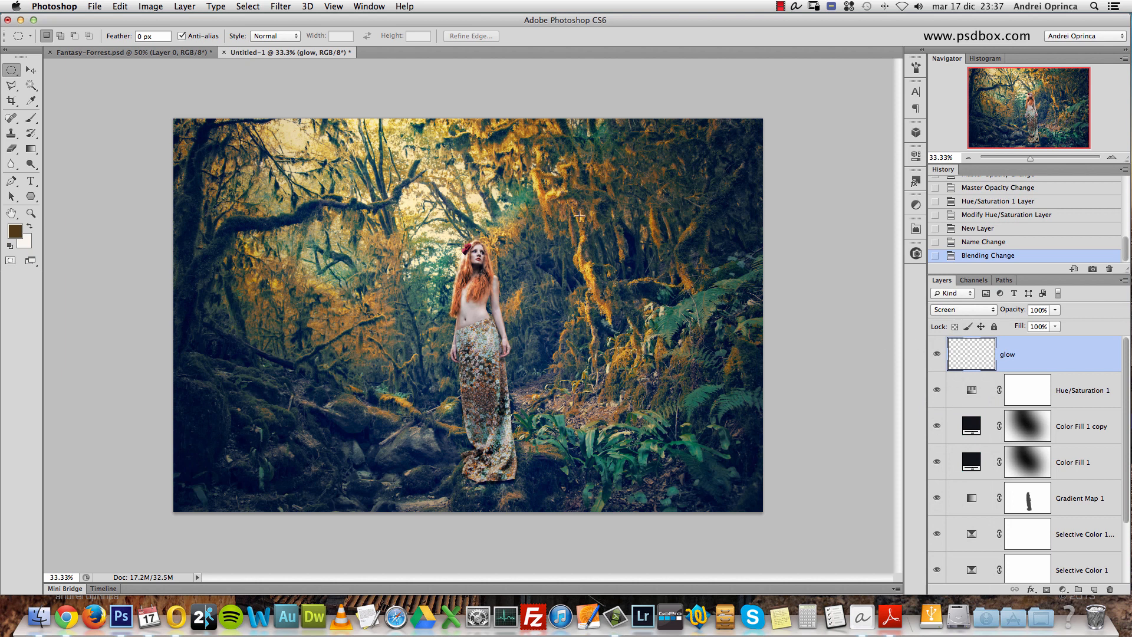
- Set the foreground color to the brownish orange 9a662d
{"action": "left_click", "coordinate": [17, 233]}
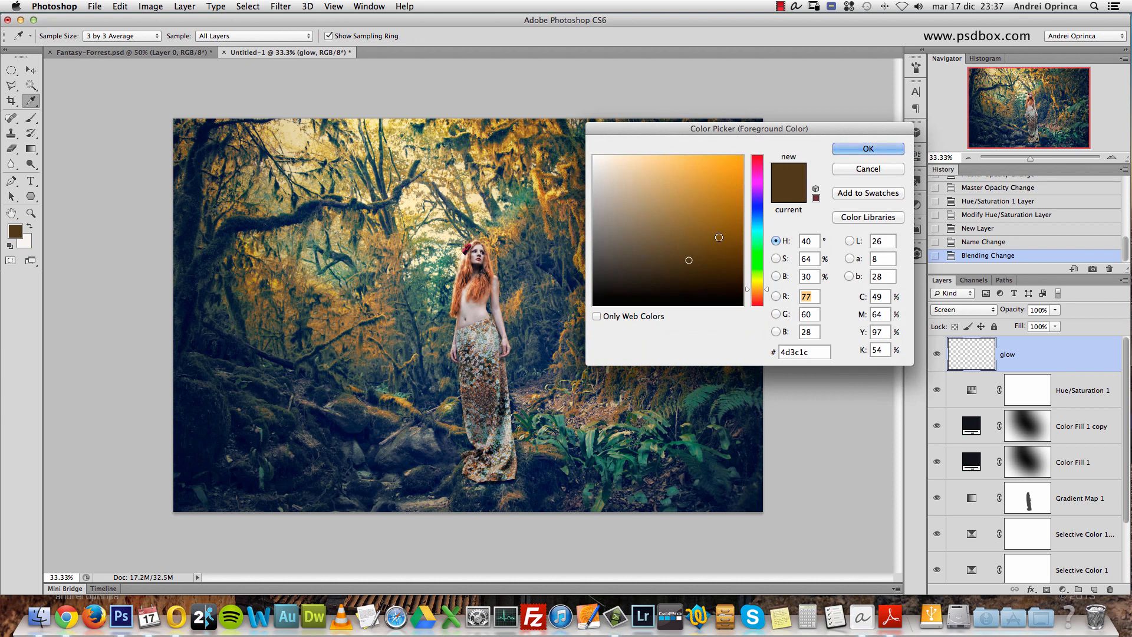
{"action": "left_click", "coordinate": [757, 292]}
{"action": "left_click_drag", "start_coordinate": [683, 194], "coordinate": [702, 211]}
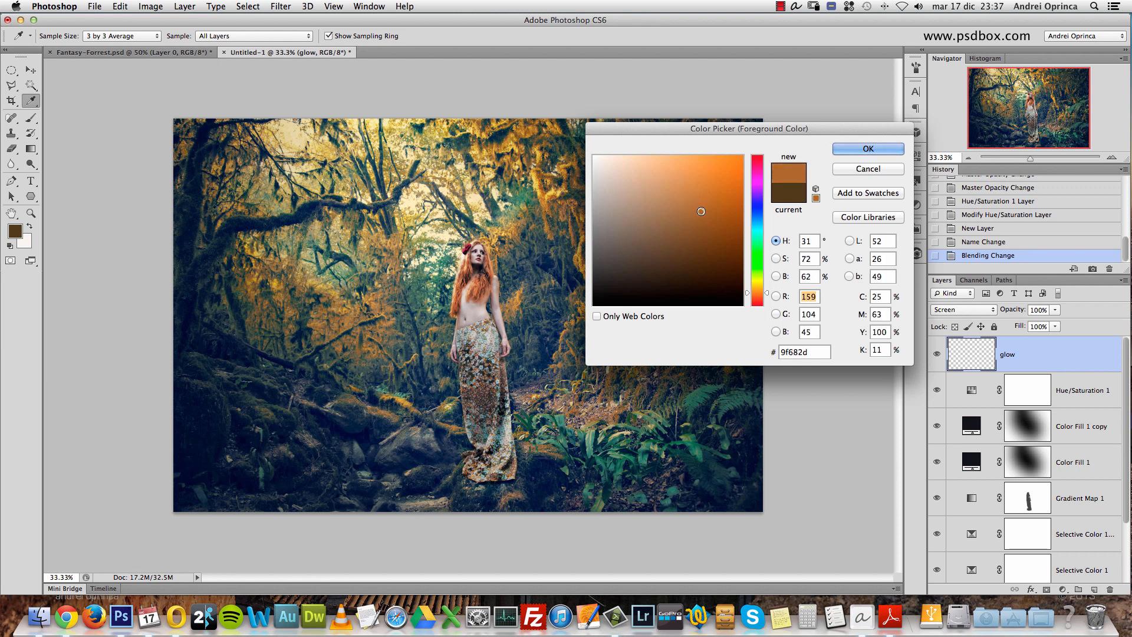
{"action": "left_click", "coordinate": [887, 150]}
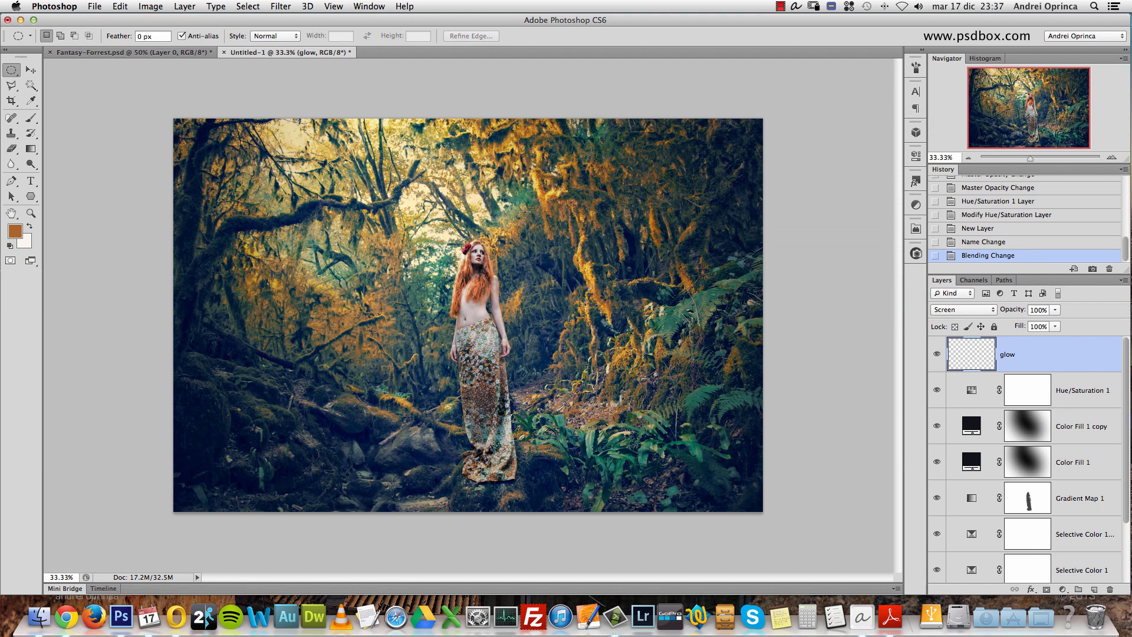
- Enlarge a soft Brush to 500 px and beyond, try one glow dab over the bright clearing beside the woman's head, and undo it
{"action": "key", "text": "b"}
{"action": "right_click", "coordinate": [491, 231]}
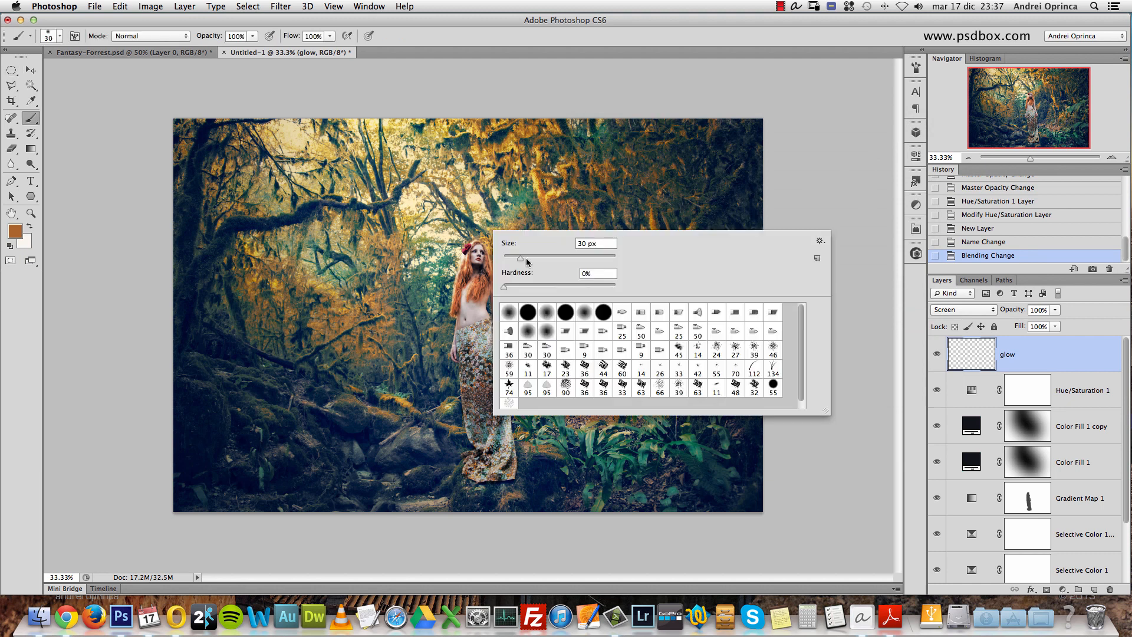
{"action": "left_click_drag", "start_coordinate": [520, 263], "coordinate": [541, 266]}
{"action": "type", "text": "500"}
{"action": "key", "text": "Return"}
{"action": "key", "text": "bracketright"}
{"action": "key", "text": "bracketright"}
{"action": "key", "text": "bracketright"}
{"action": "key", "text": "bracketright"}
{"action": "key", "text": "bracketright"}
{"action": "key", "text": "bracketright"}
{"action": "key", "text": "bracketright"}
{"action": "key", "text": "bracketright"}
{"action": "key", "text": "bracketright"}
{"action": "key", "text": "bracketright"}
{"action": "key", "text": "bracketright"}
{"action": "key", "text": "bracketright"}
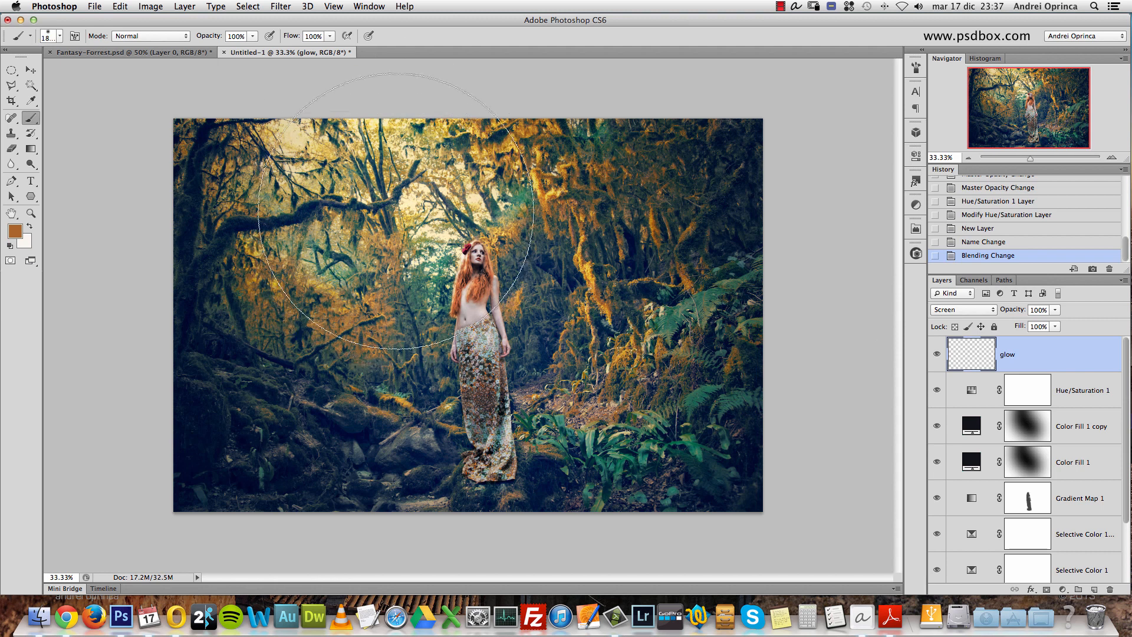
{"action": "key", "text": "bracketright"}
{"action": "left_click", "coordinate": [392, 242]}
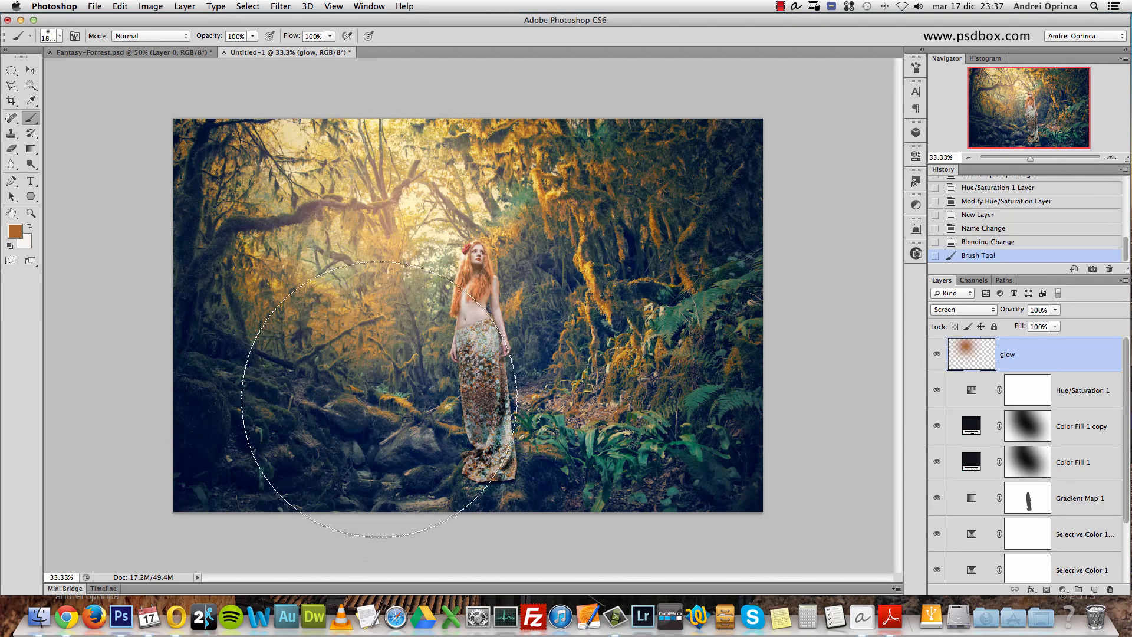
{"action": "key", "text": "super+z"}
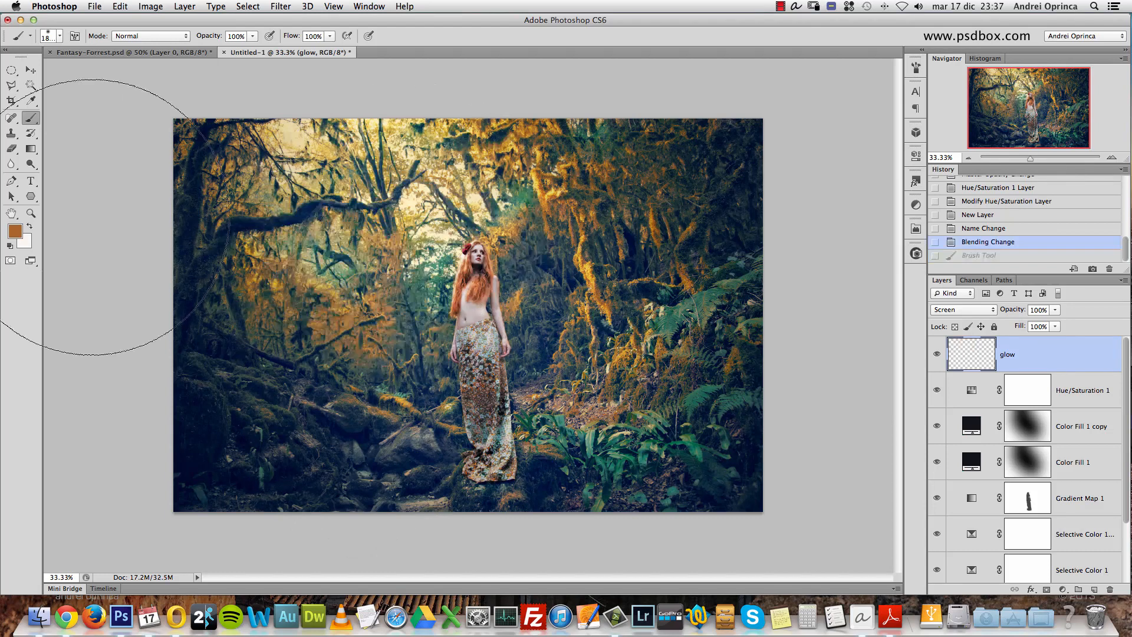
- Change the foreground color to the brighter orange c47b2d and paint one large soft glow over the bright clearing beside the woman's head
{"action": "left_click", "coordinate": [20, 235]}
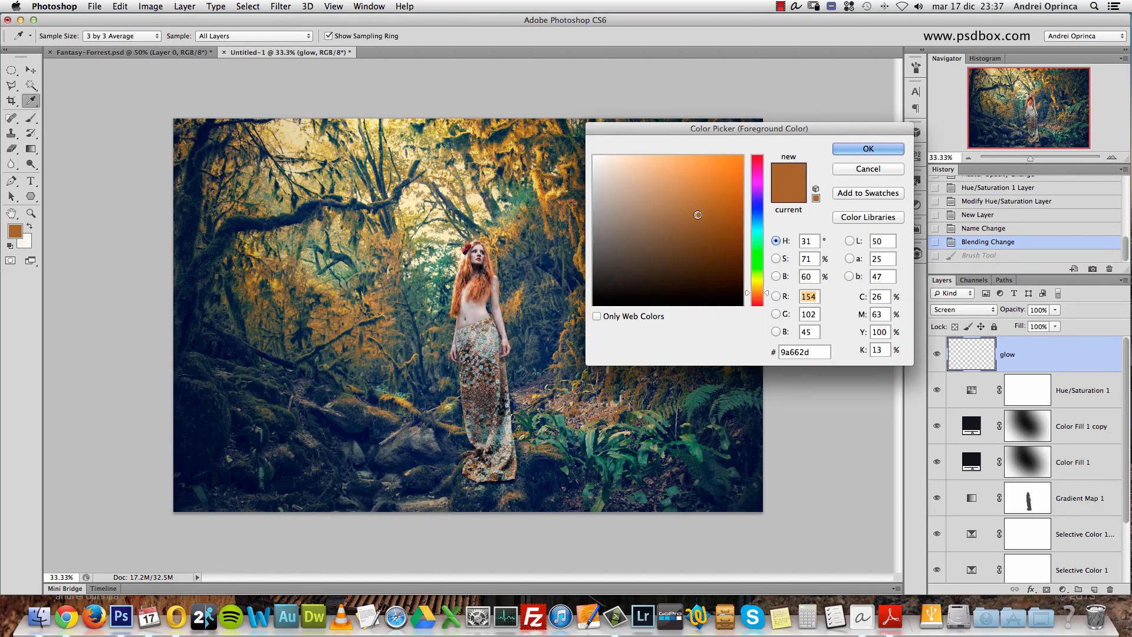
{"action": "left_click_drag", "start_coordinate": [718, 214], "coordinate": [711, 197]}
{"action": "left_click", "coordinate": [708, 190]}
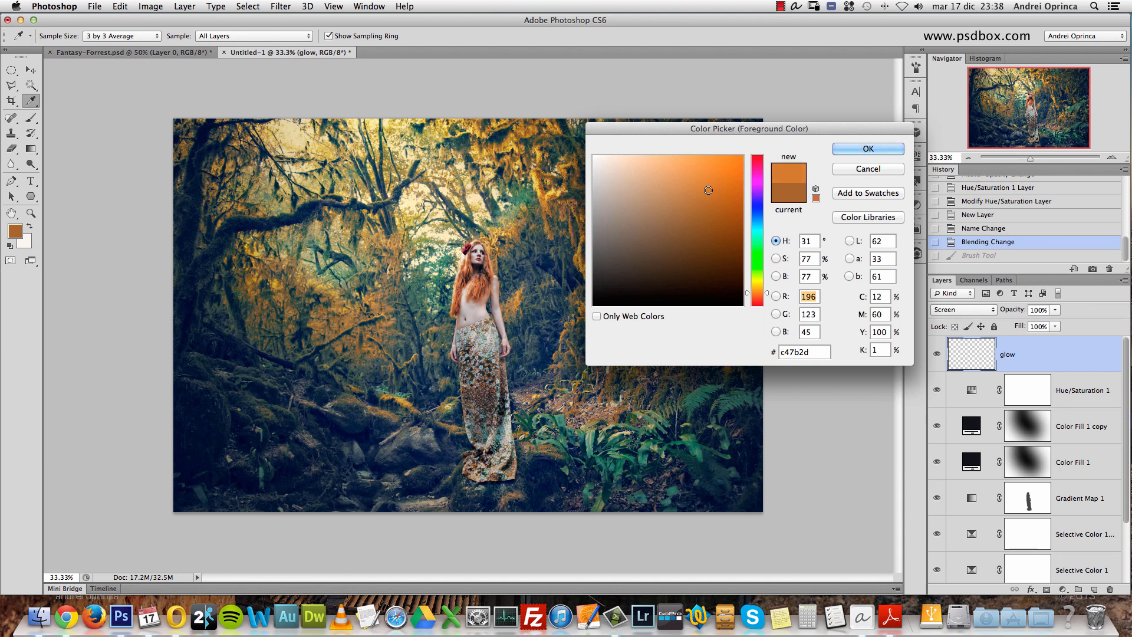
{"action": "left_click", "coordinate": [884, 151]}
{"action": "key", "text": "b"}
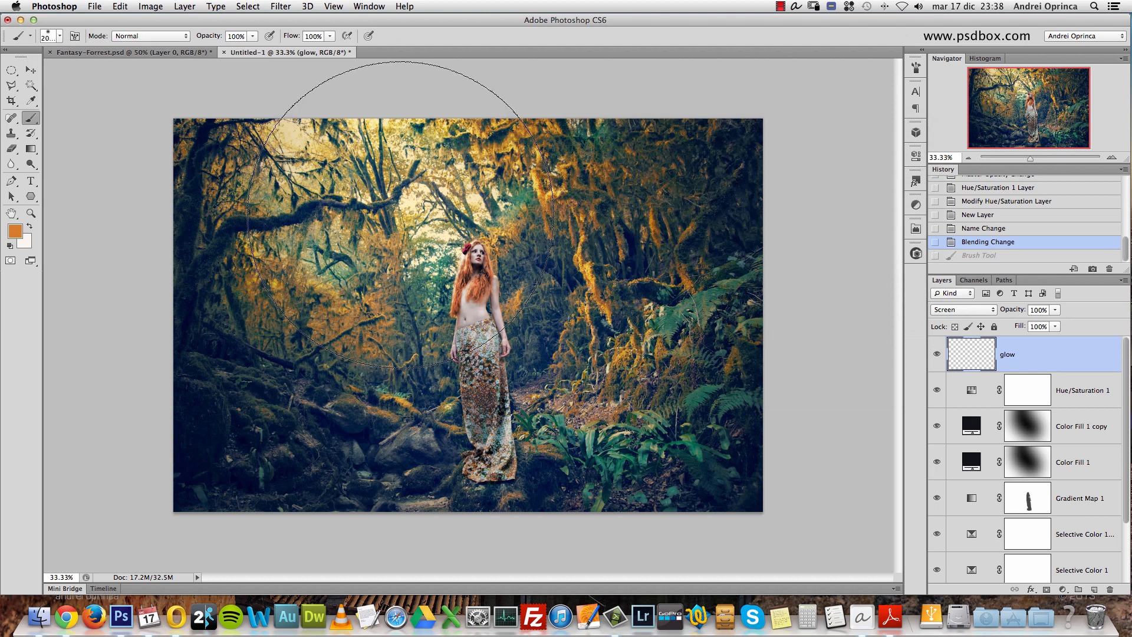
{"action": "left_click", "coordinate": [398, 214]}
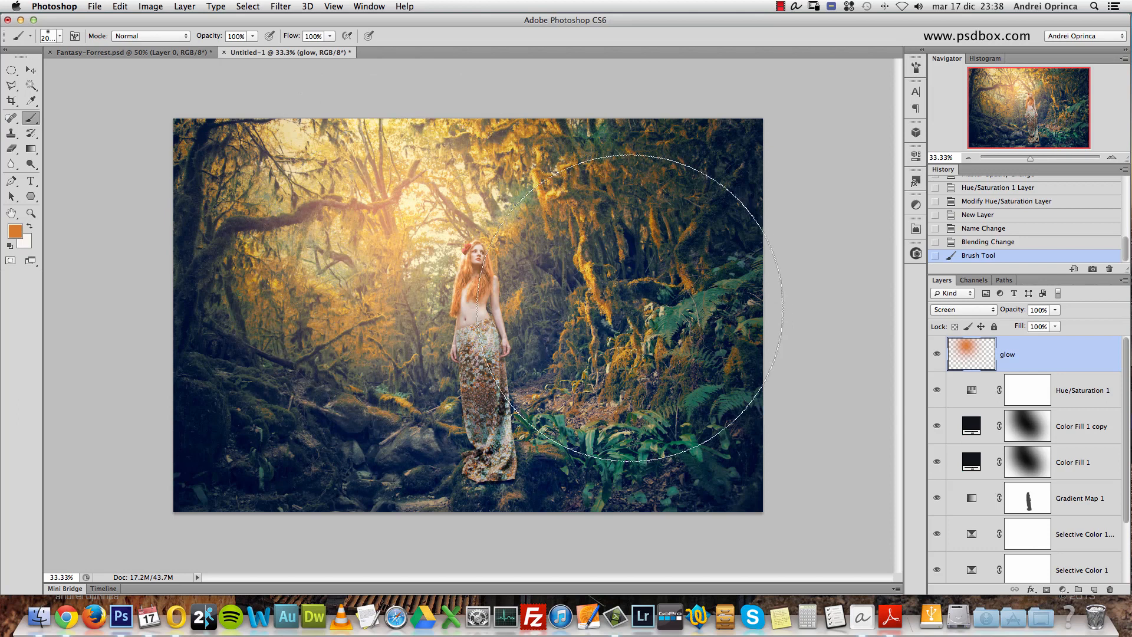
- Paint a smaller glow in the center of the orange one with an 800 px brush in light orange edc578
{"action": "key", "text": "bracketleft"}
{"action": "key", "text": "bracketleft"}
{"action": "key", "text": "bracketleft"}
{"action": "key", "text": "bracketleft"}
{"action": "key", "text": "bracketleft"}
{"action": "key", "text": "bracketleft"}
{"action": "key", "text": "bracketleft"}
{"action": "key", "text": "bracketleft"}
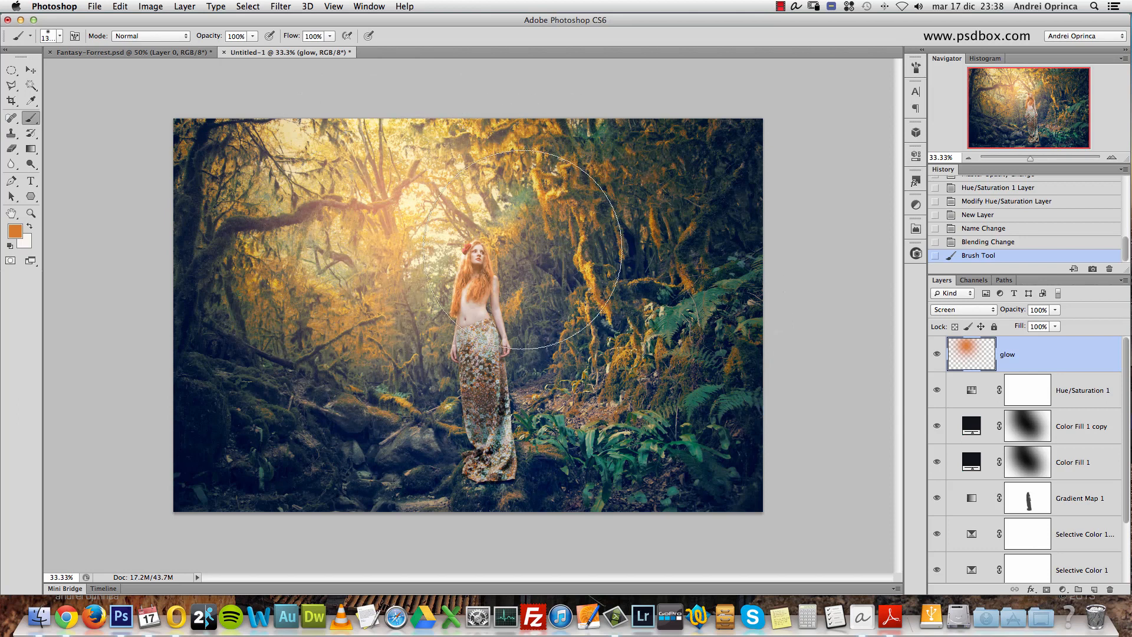
{"action": "key", "text": "bracketleft"}
{"action": "key", "text": "bracketleft"}
{"action": "key", "text": "bracketleft"}
{"action": "key", "text": "bracketleft"}
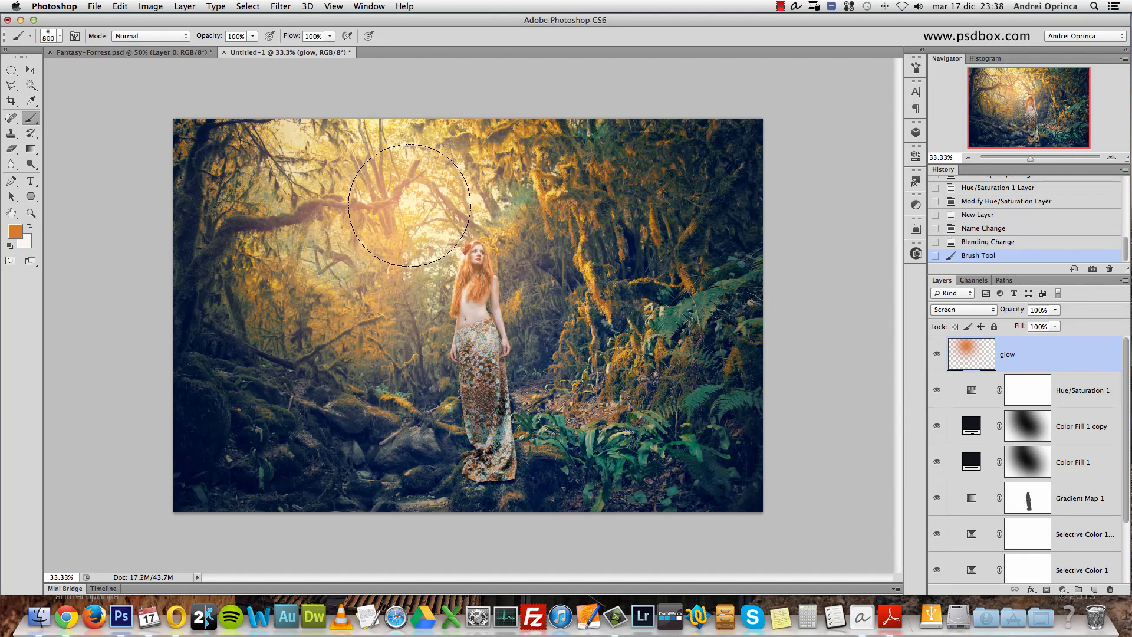
{"action": "left_click", "coordinate": [15, 231]}
{"action": "left_click", "coordinate": [759, 289]}
{"action": "left_click_drag", "start_coordinate": [760, 293], "coordinate": [760, 289]}
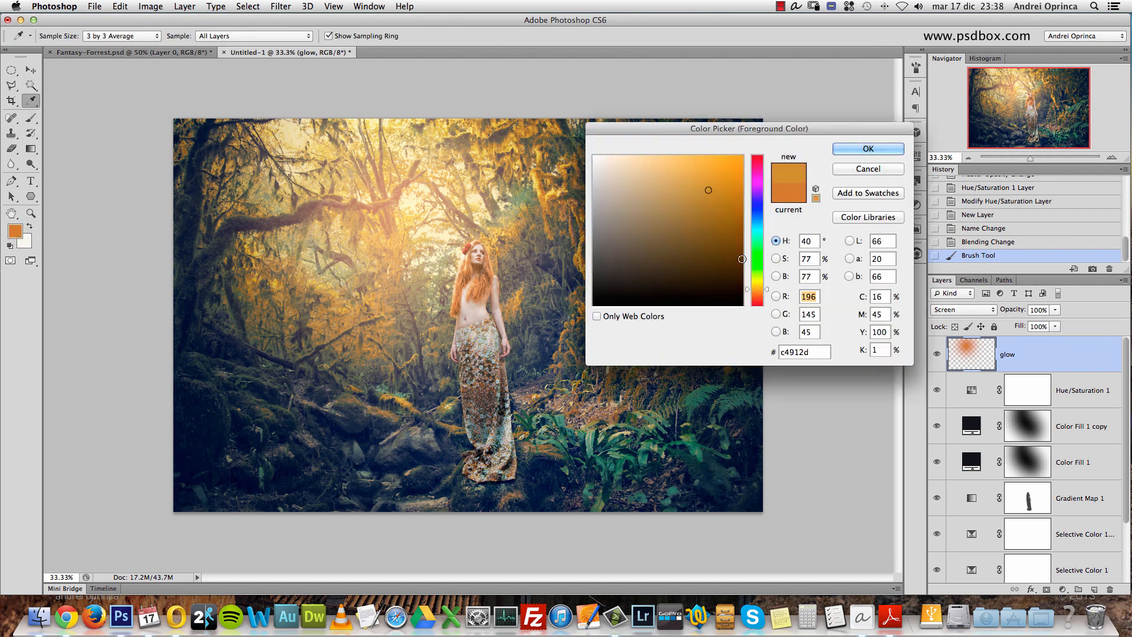
{"action": "left_click", "coordinate": [668, 165]}
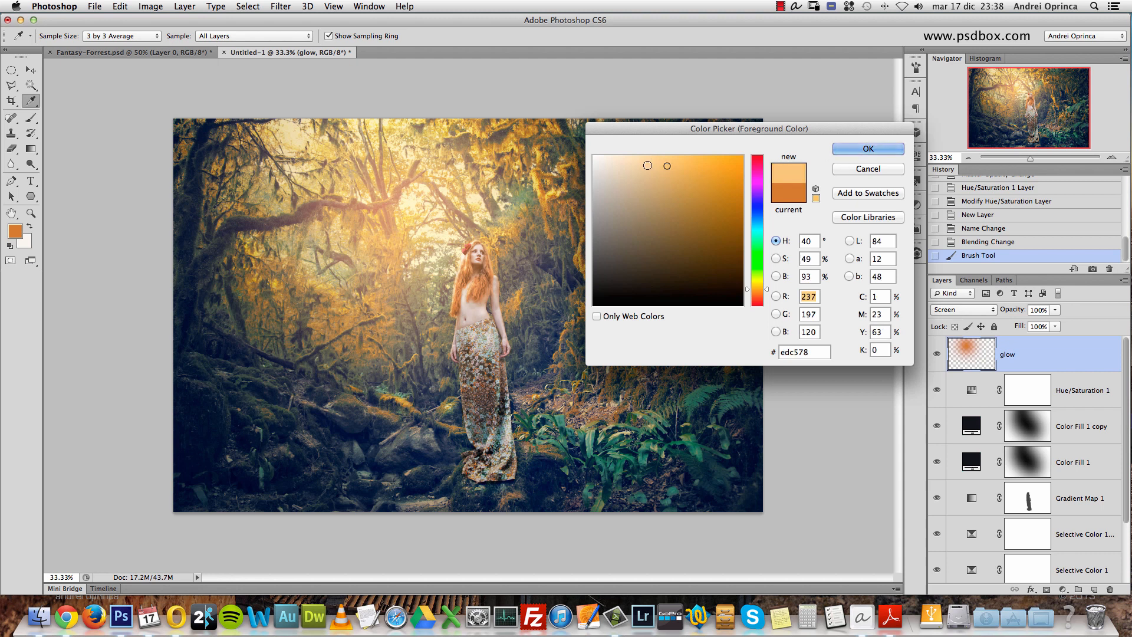
{"action": "left_click", "coordinate": [868, 149]}
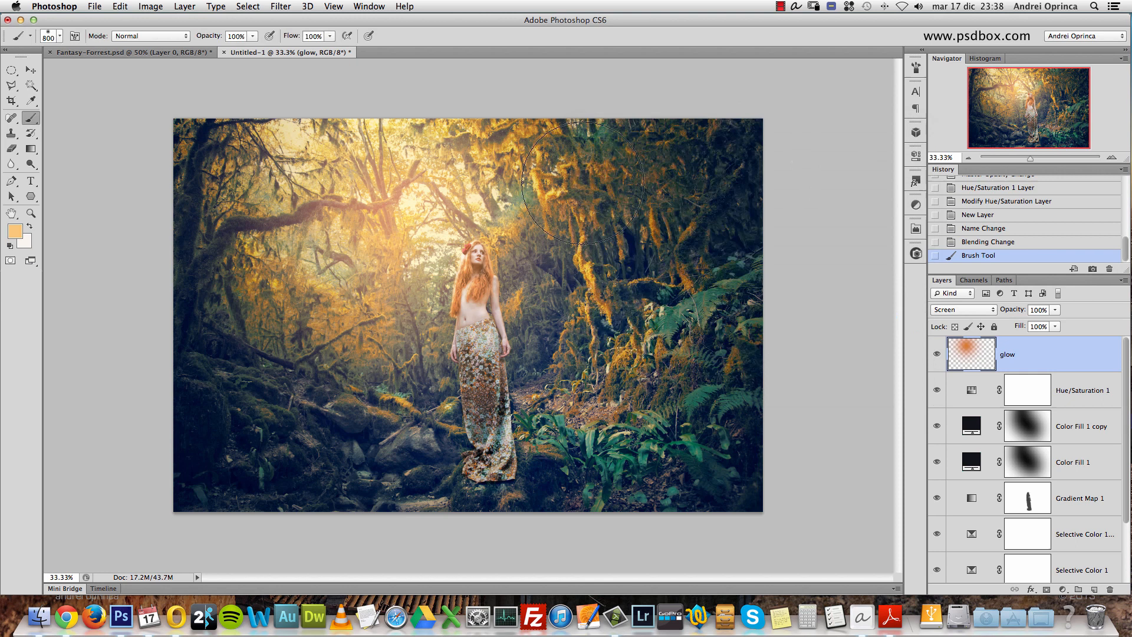
{"action": "left_click", "coordinate": [405, 195]}
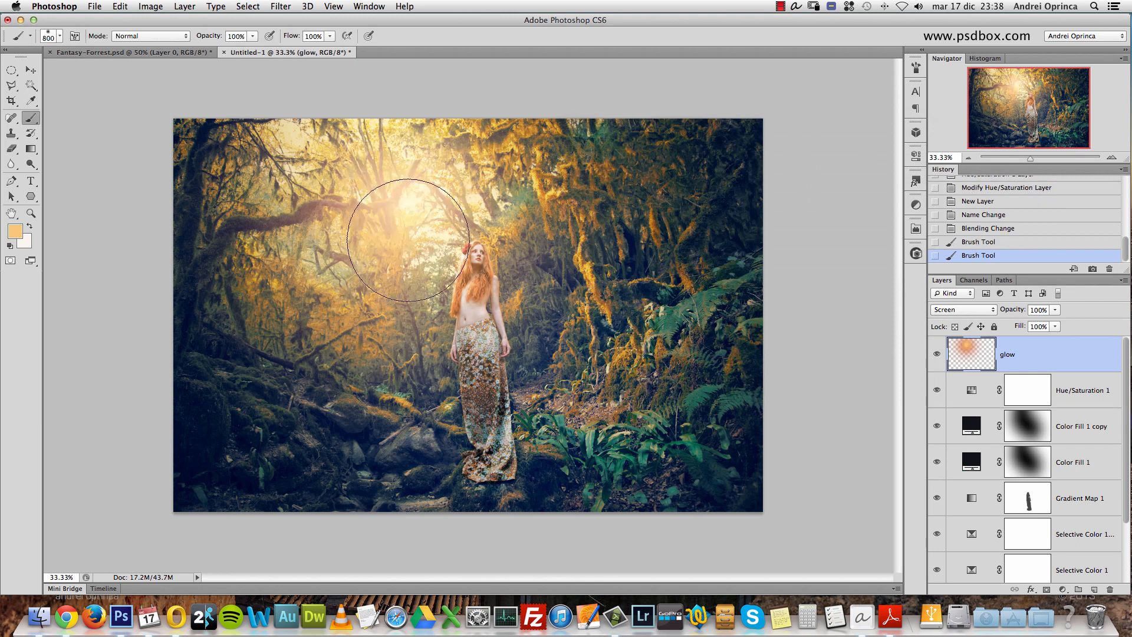
- Shrink the brush to 400 px, try a pale cream ffeac1 dab at the center of the glow, and undo the dab
{"action": "left_click", "coordinate": [17, 232]}
{"action": "left_click_drag", "start_coordinate": [647, 170], "coordinate": [626, 154]}
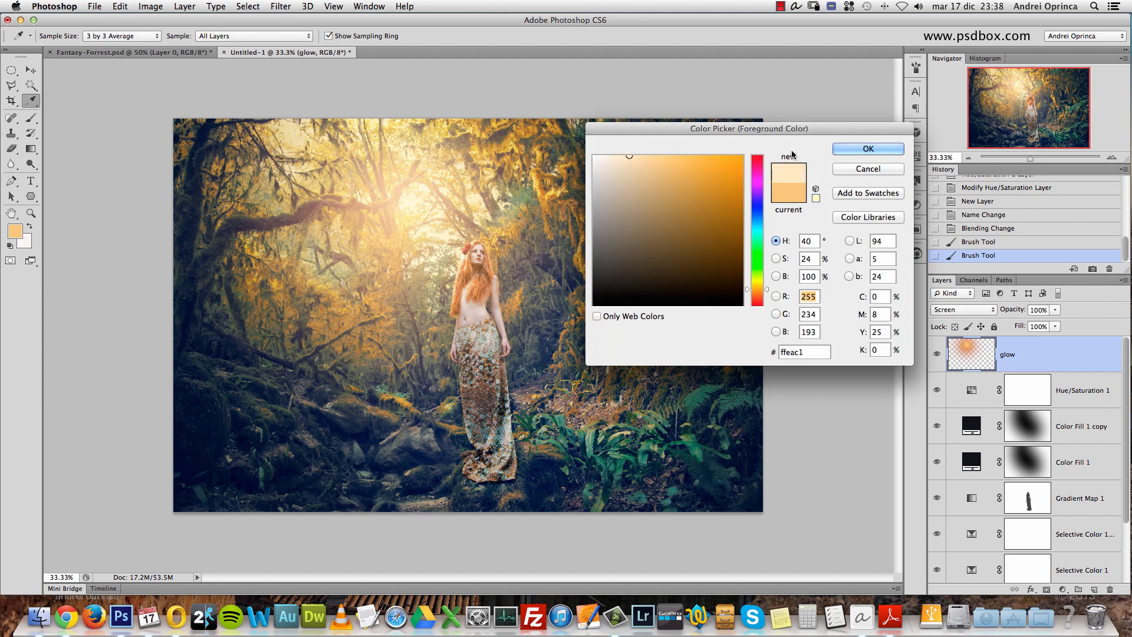
{"action": "left_click", "coordinate": [866, 148]}
{"action": "key", "text": "bracketleft"}
{"action": "key", "text": "bracketleft"}
{"action": "key", "text": "bracketleft"}
{"action": "key", "text": "bracketleft"}
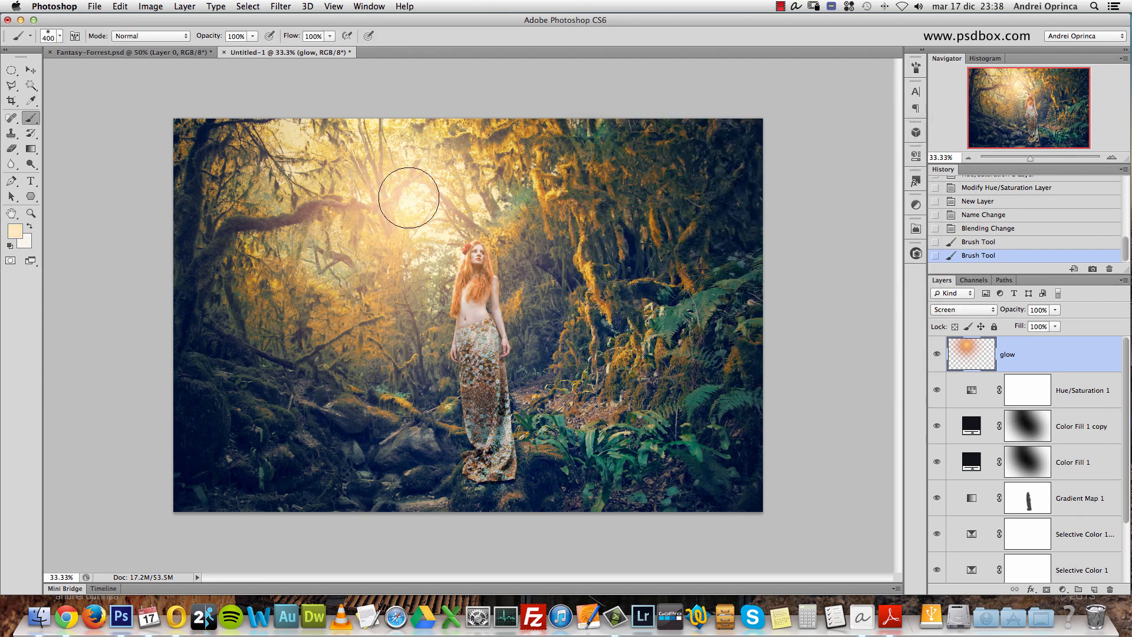
{"action": "left_click", "coordinate": [406, 195]}
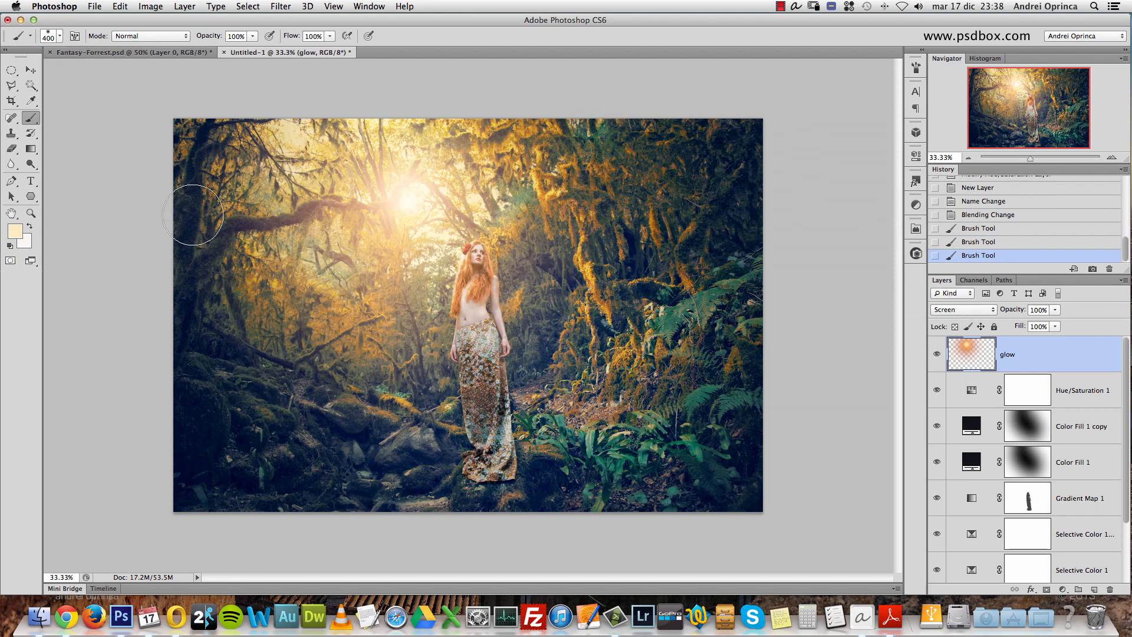
{"action": "key", "text": "super+z"}
- Paint a 400 px dab in light beige edd29f at the glow's center and check the effect by hiding and showing the glow layer
{"action": "left_click", "coordinate": [14, 231]}
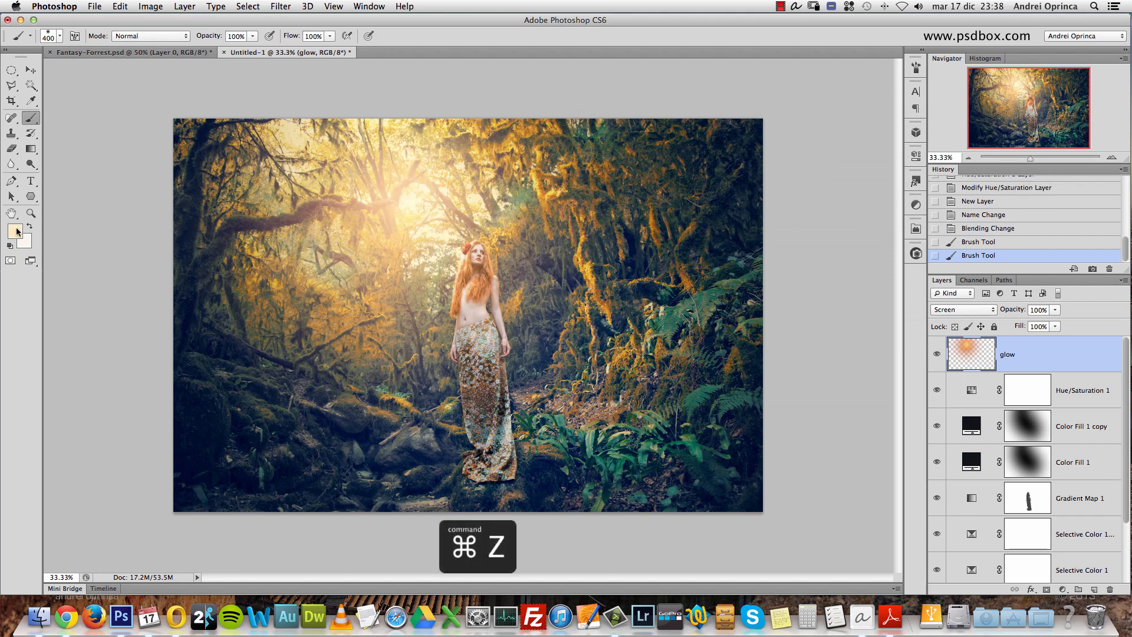
{"action": "left_click", "coordinate": [641, 164]}
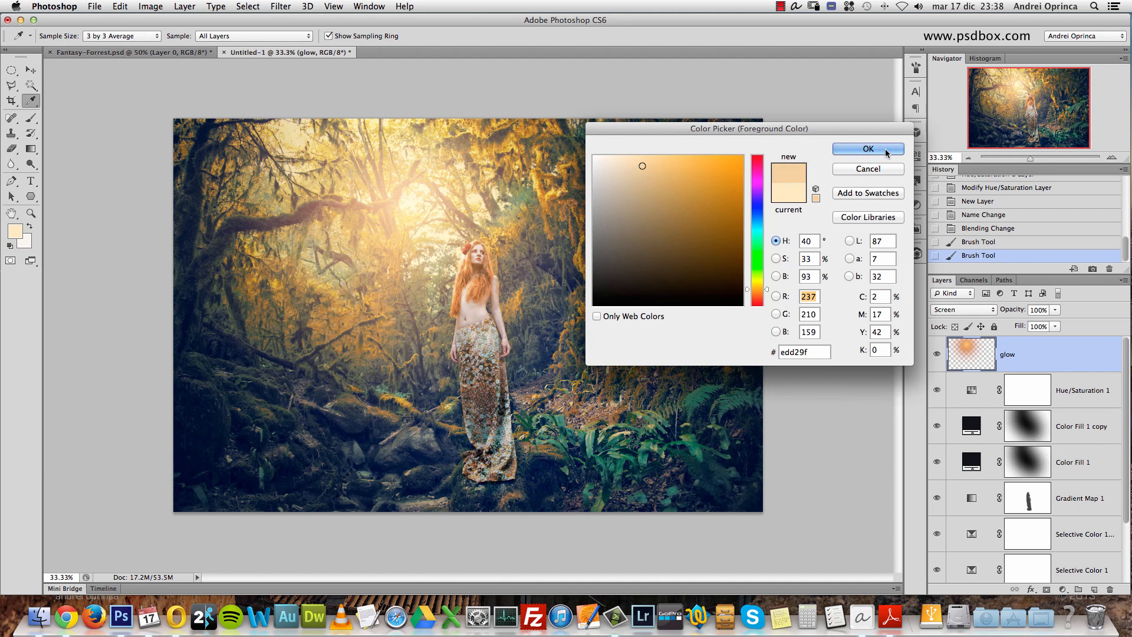
{"action": "left_click", "coordinate": [868, 148]}
{"action": "left_click", "coordinate": [416, 193]}
{"action": "left_click", "coordinate": [935, 355]}
{"action": "left_click", "coordinate": [935, 355]}
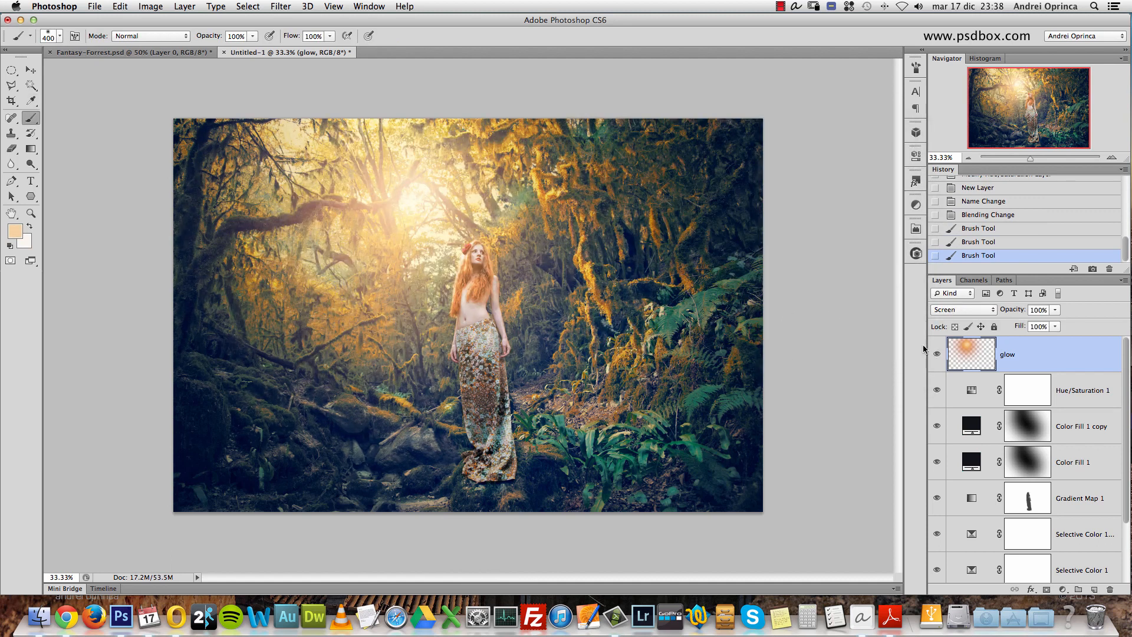
{"action": "key", "text": "super+1"}
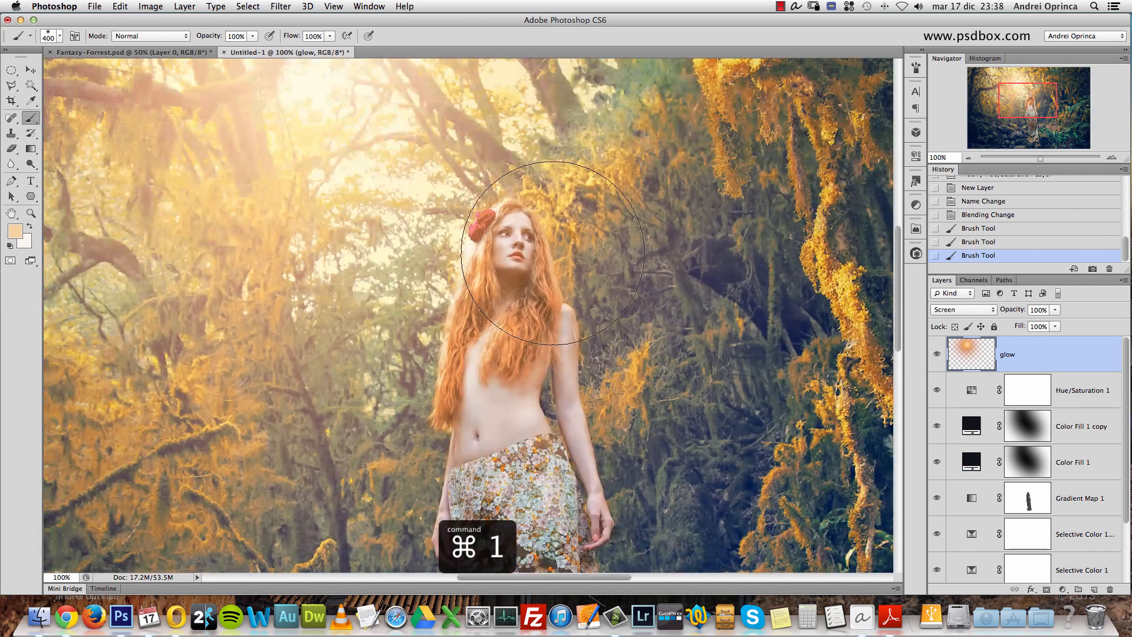
{"action": "scroll", "coordinate": [553, 232], "scroll_direction": "down", "scroll_amount": 3}
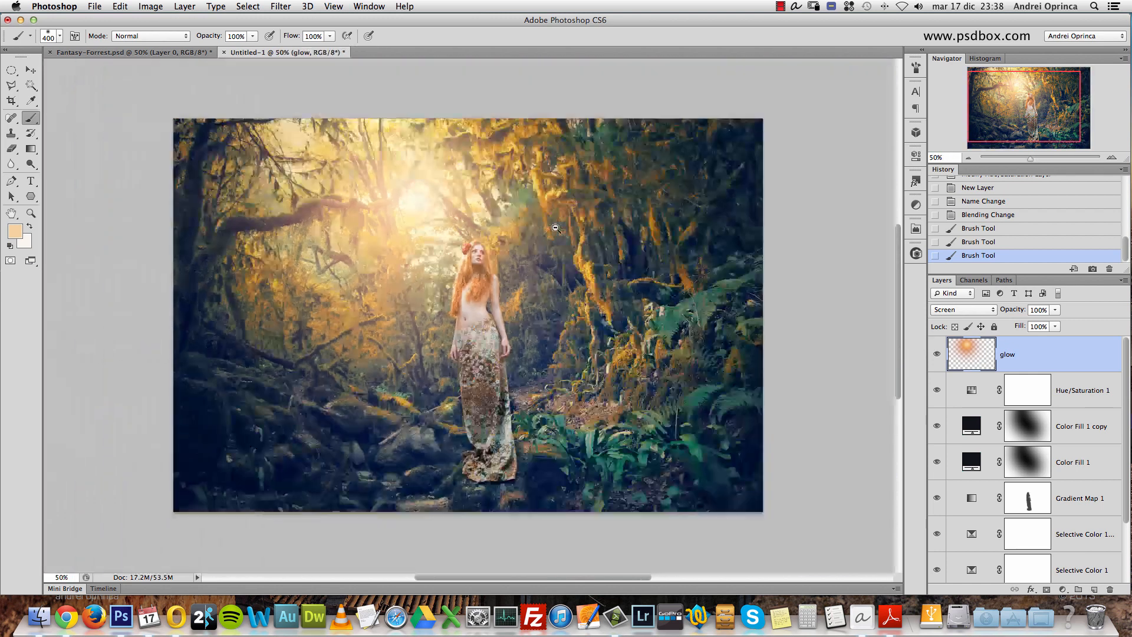
- Add a layer mask to the glow layer and open Apply Image for that mask
{"action": "left_click", "coordinate": [1046, 589]}
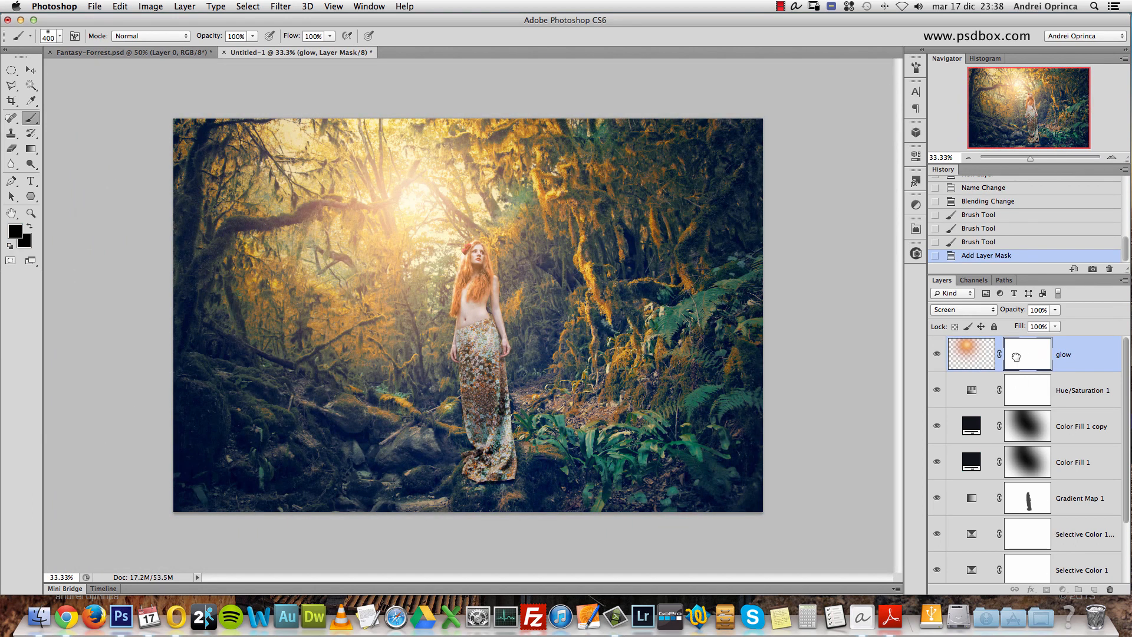
{"action": "left_click", "coordinate": [150, 6]}
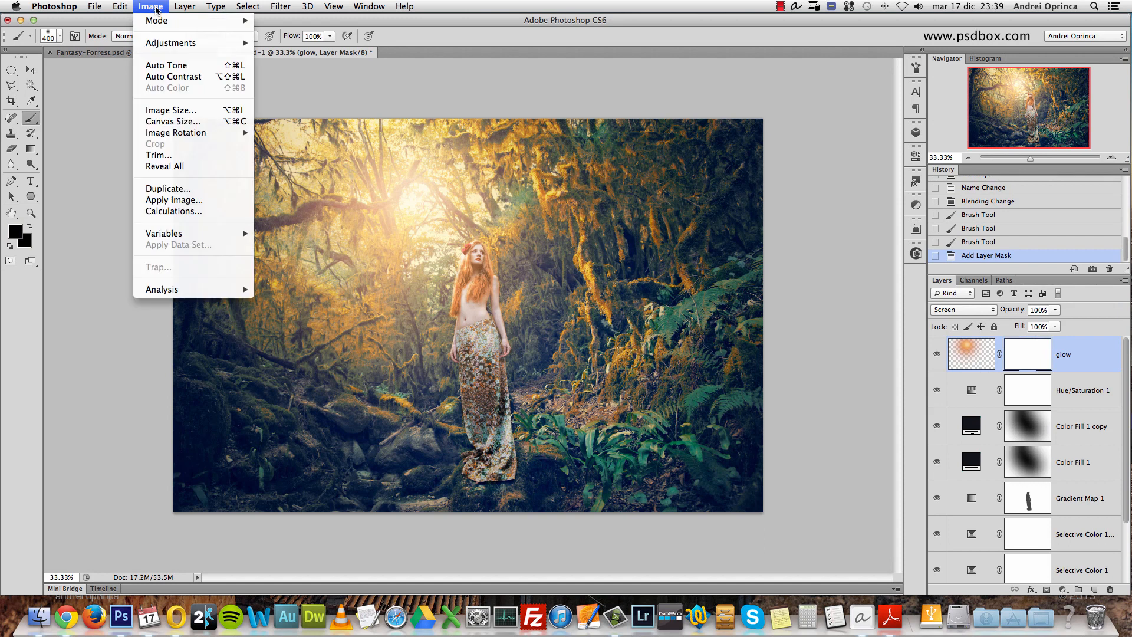
{"action": "left_click", "coordinate": [183, 200]}
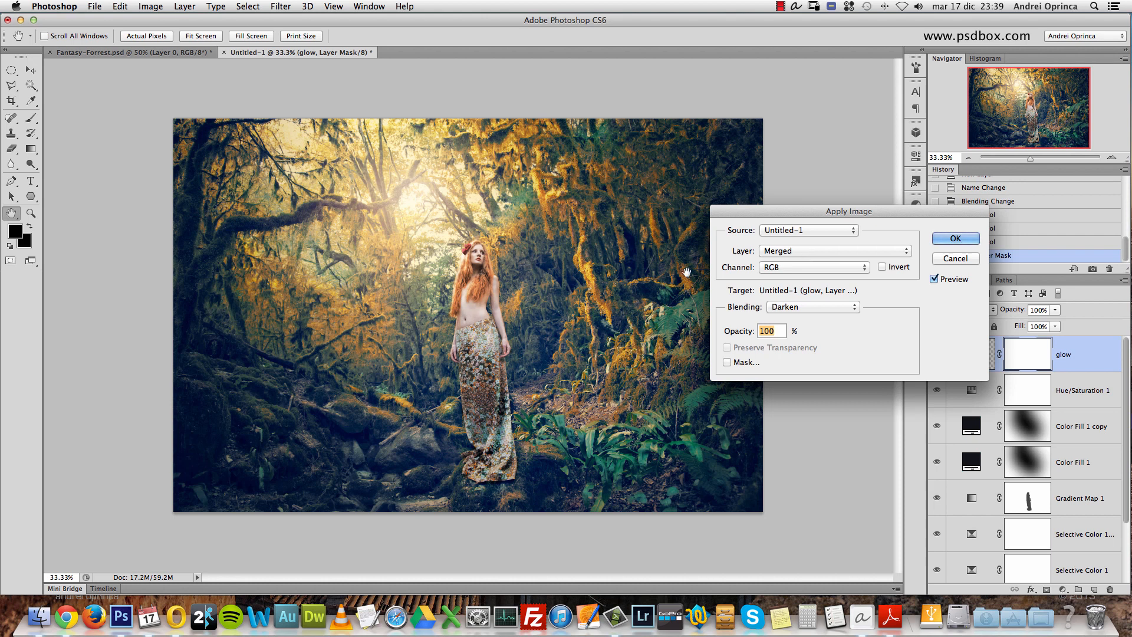
- Try the Red channel as the Apply Image source and return to RGB
{"action": "left_click", "coordinate": [842, 268]}
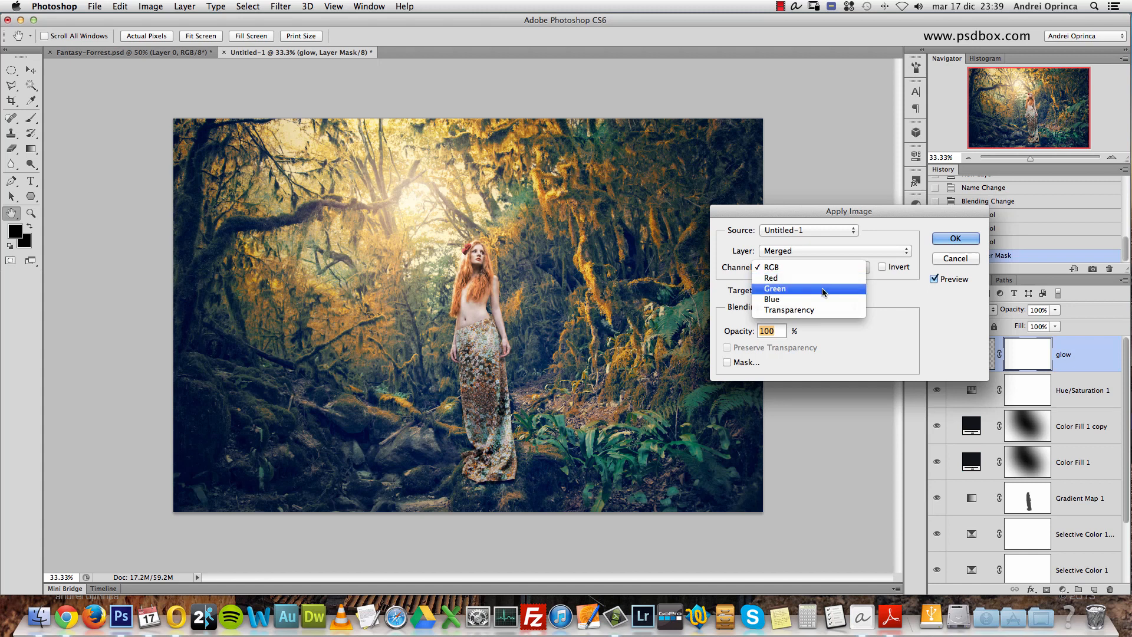
{"action": "left_click", "coordinate": [807, 278]}
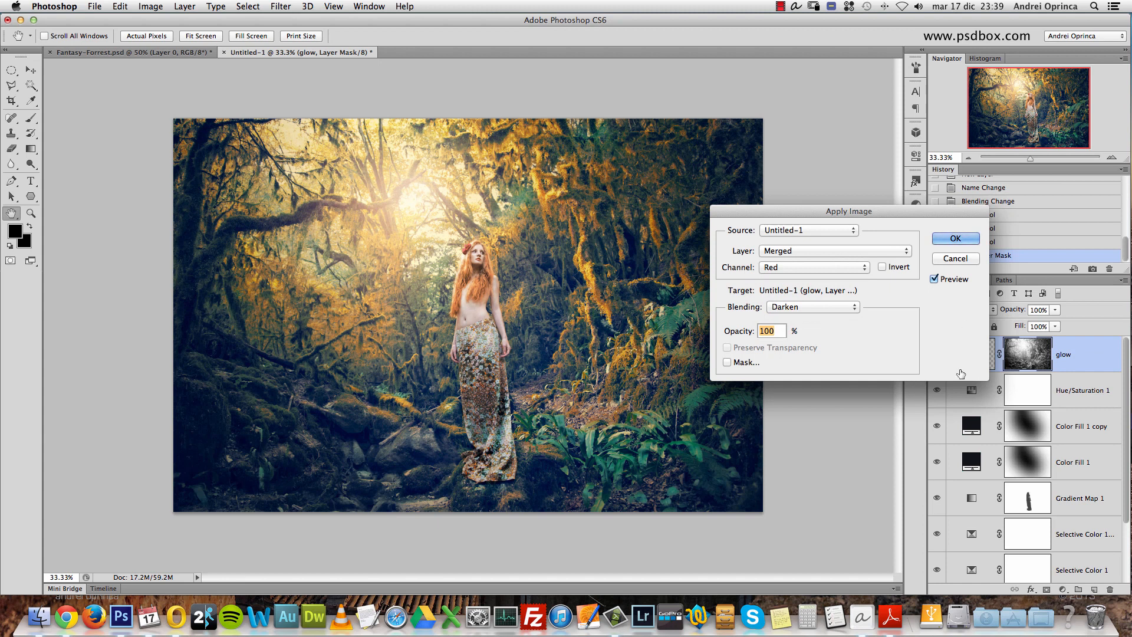
{"action": "left_click", "coordinate": [806, 267]}
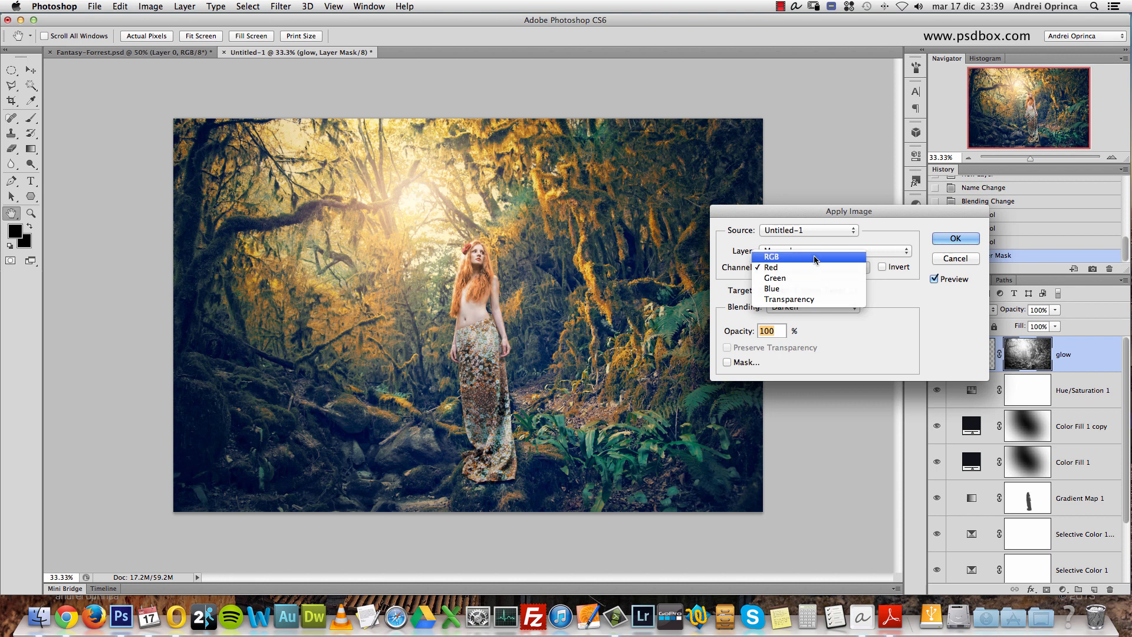
{"action": "left_click", "coordinate": [792, 254]}
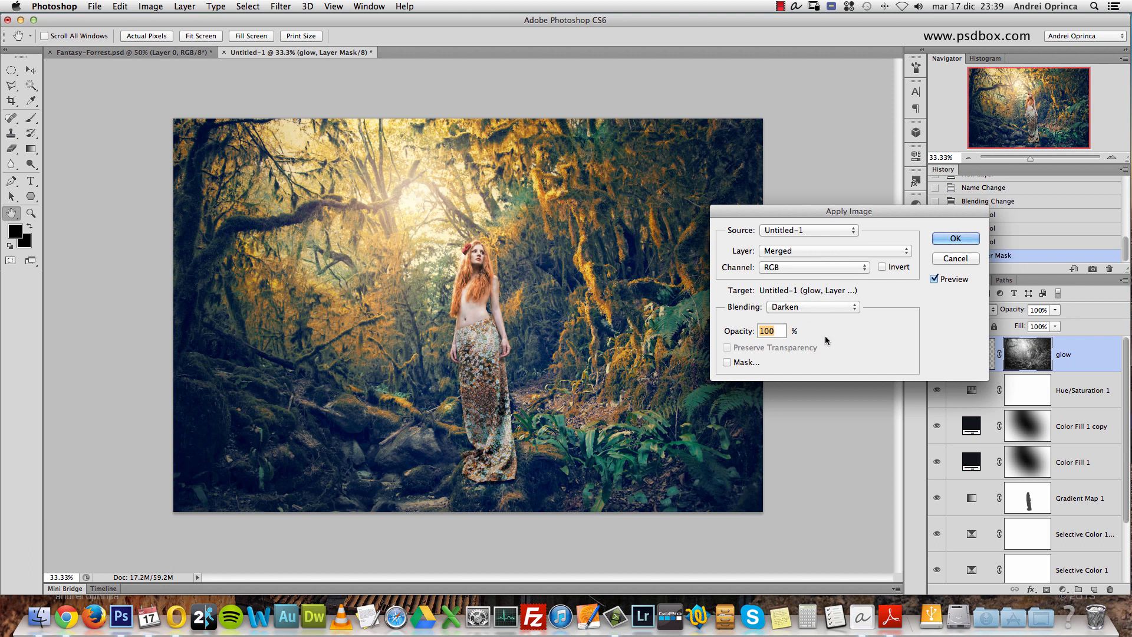
- Enable the Mask option in Apply Image, using Fantasy-Forrest.psd with the Merged layer and the inverted Blue channel
{"action": "left_click", "coordinate": [728, 363]}
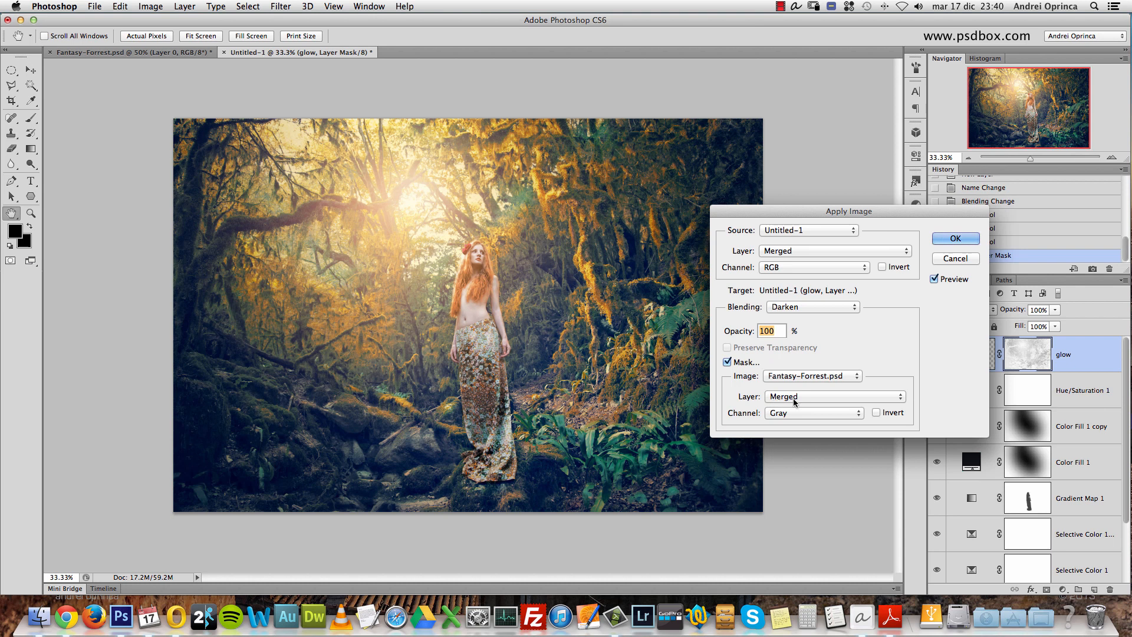
{"action": "left_click", "coordinate": [843, 400]}
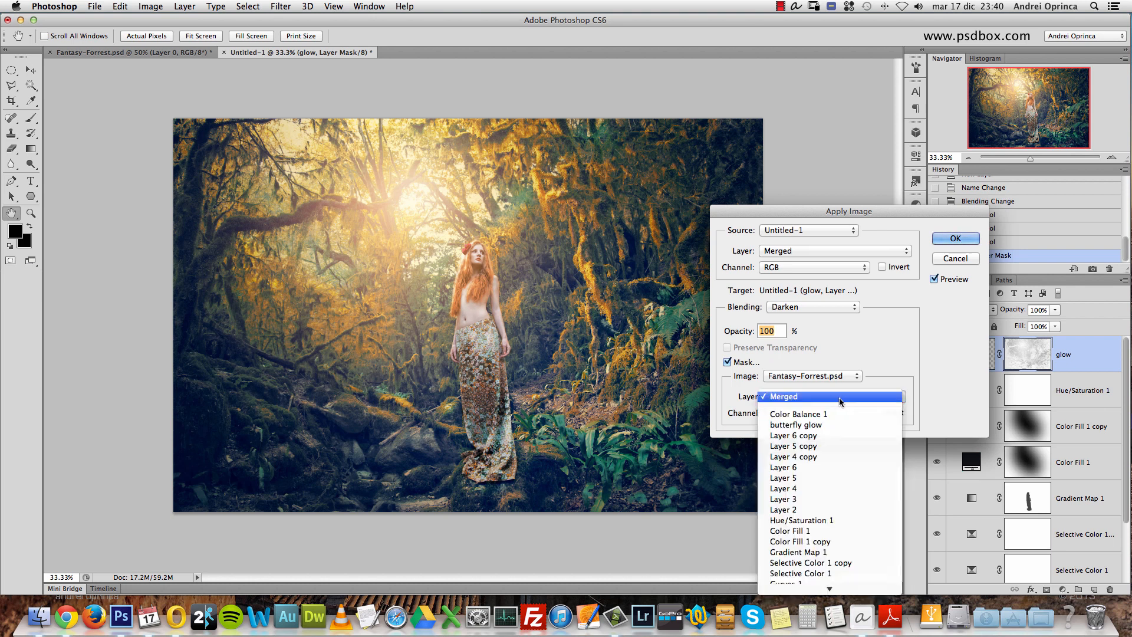
{"action": "left_click", "coordinate": [882, 383]}
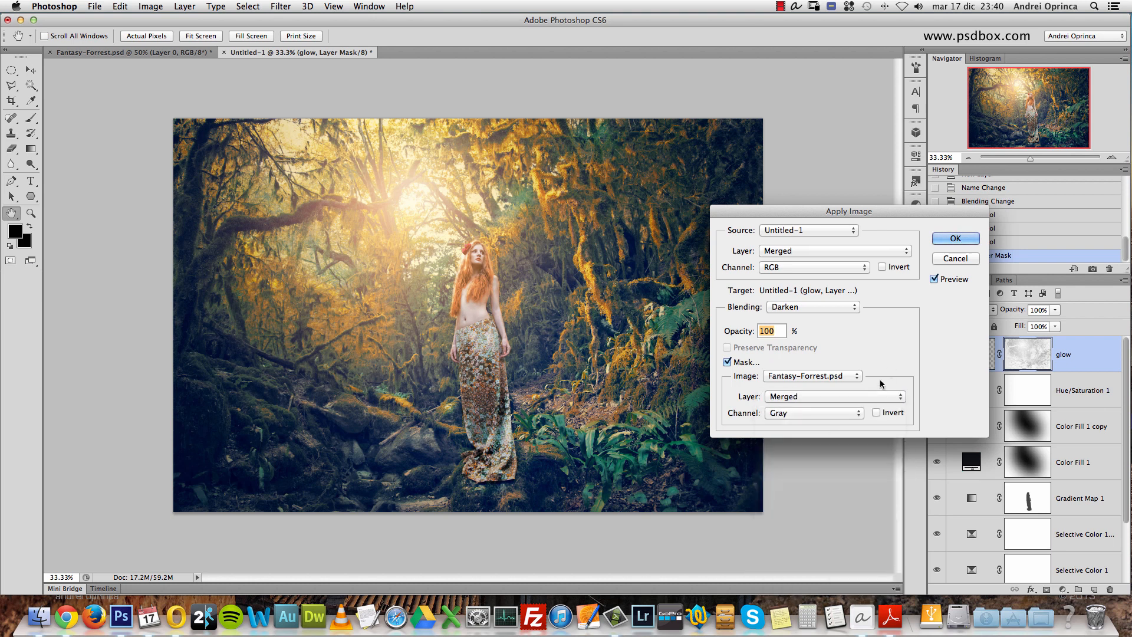
{"action": "left_click", "coordinate": [806, 413]}
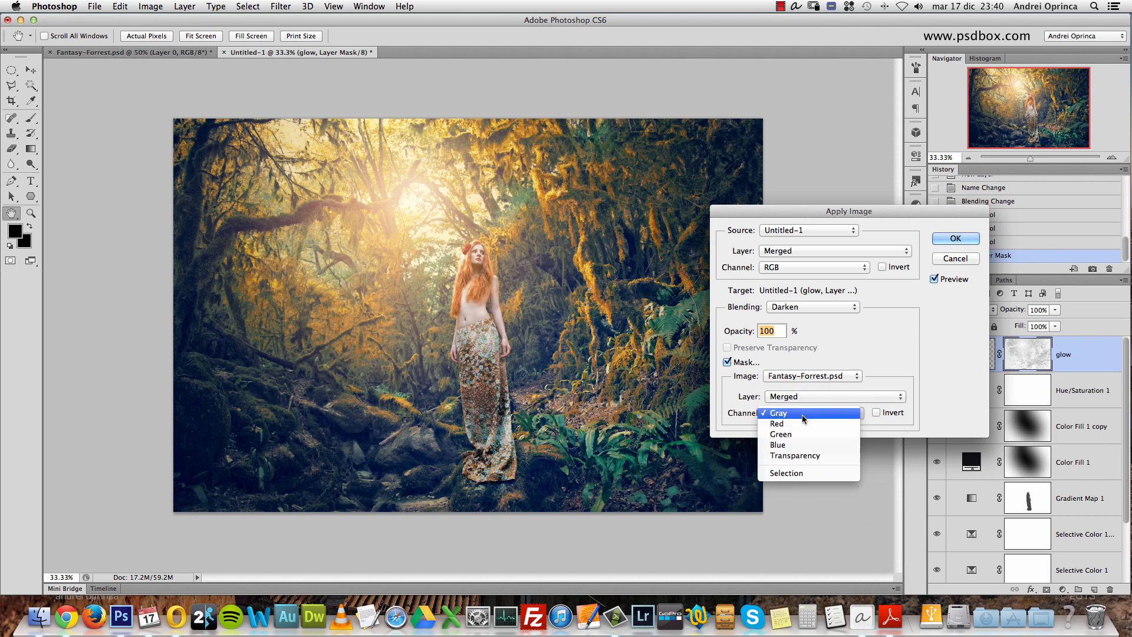
{"action": "left_click", "coordinate": [798, 445]}
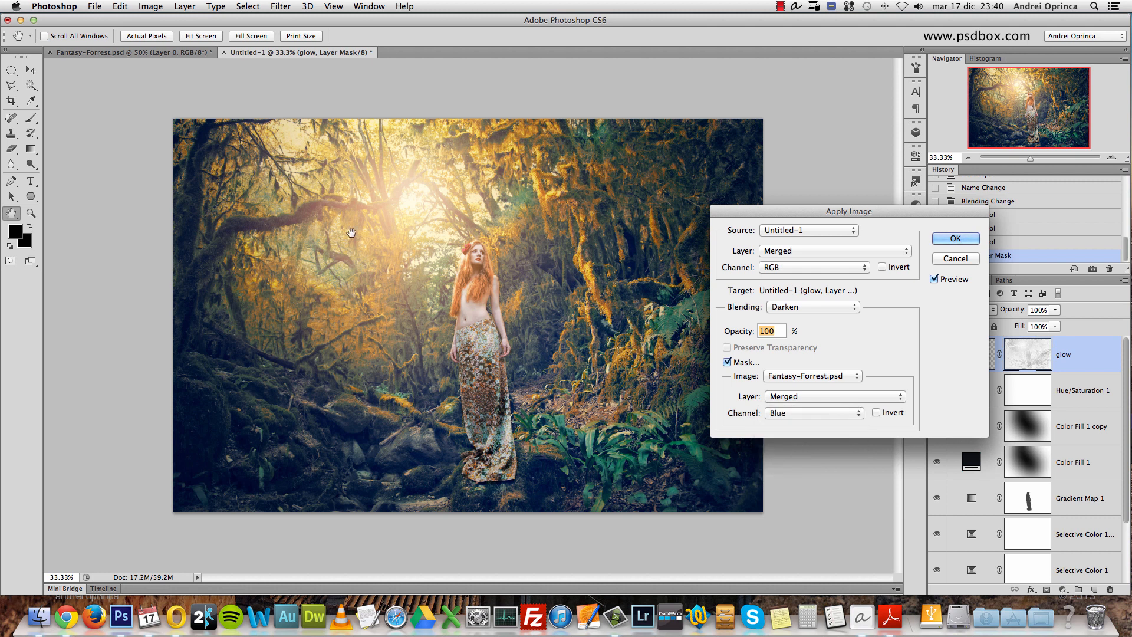
{"action": "left_click", "coordinate": [876, 412]}
{"action": "left_click", "coordinate": [877, 413]}
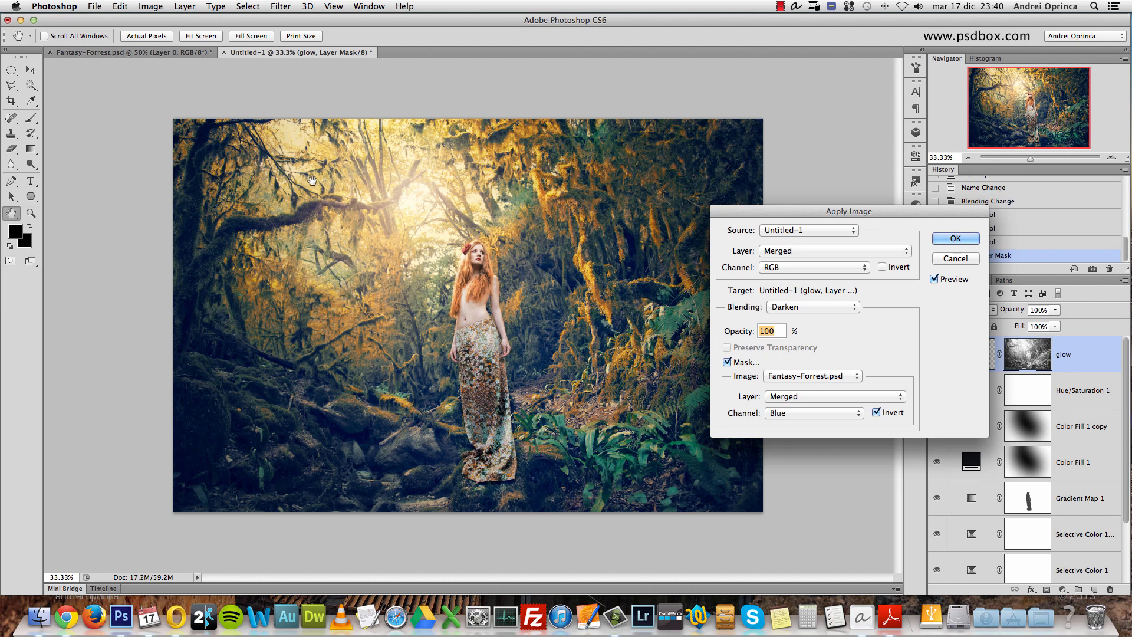
- Compare the inverted and non-inverted mask channel around the clearing and the woman up close, leaving Invert enabled
{"action": "key", "text": "super+space"}
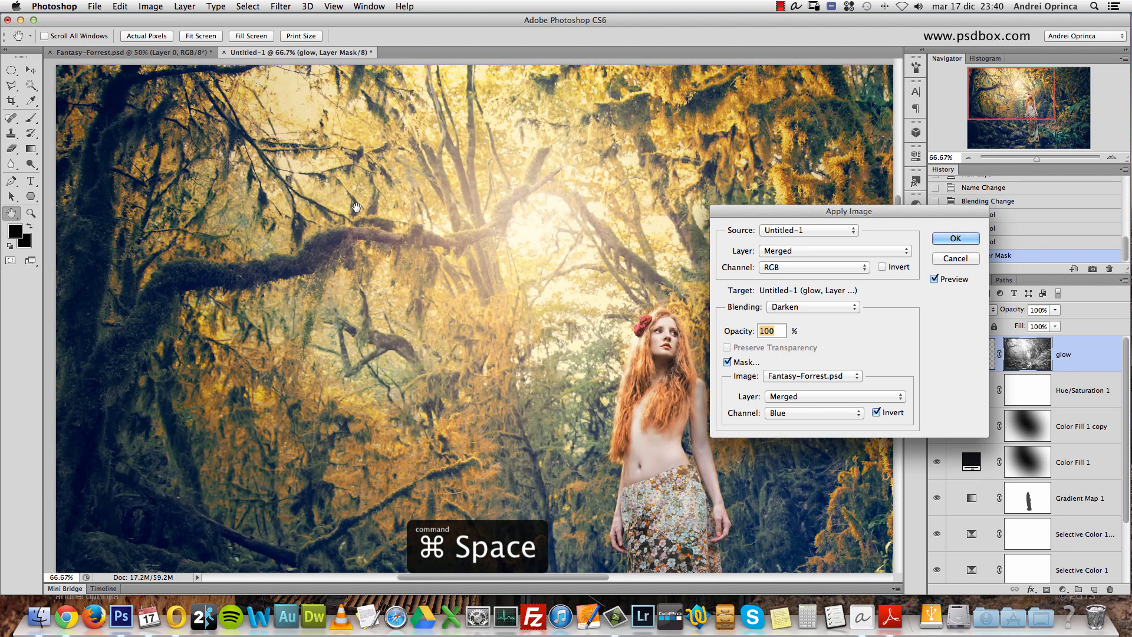
{"action": "left_click", "coordinate": [879, 414]}
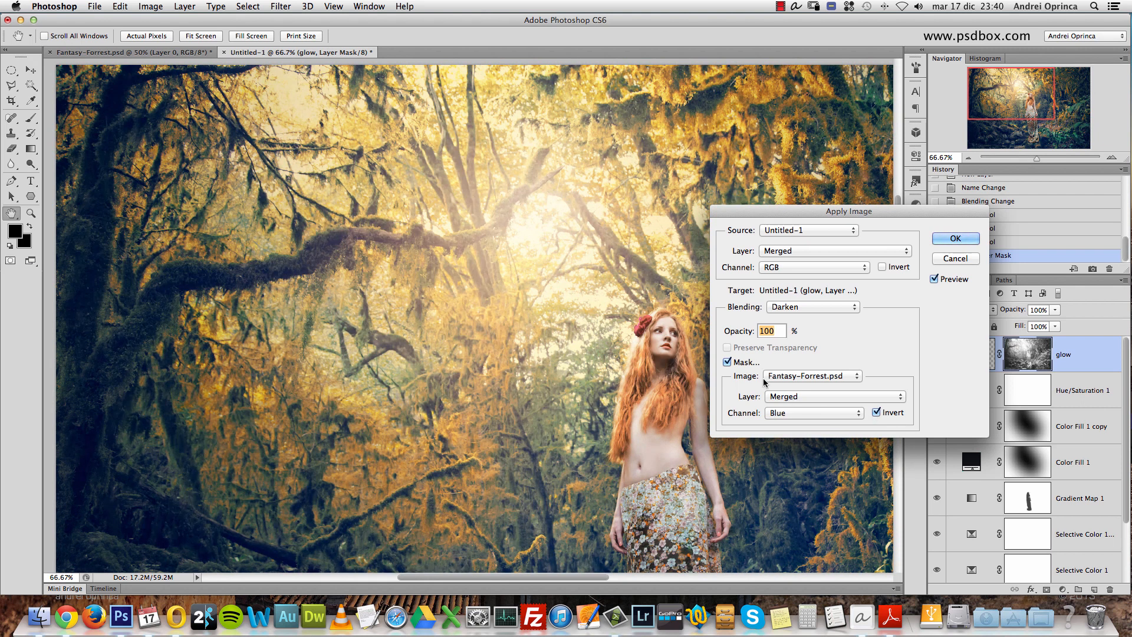
{"action": "left_click", "coordinate": [879, 414]}
{"action": "left_click_drag", "start_coordinate": [535, 385], "coordinate": [459, 337]}
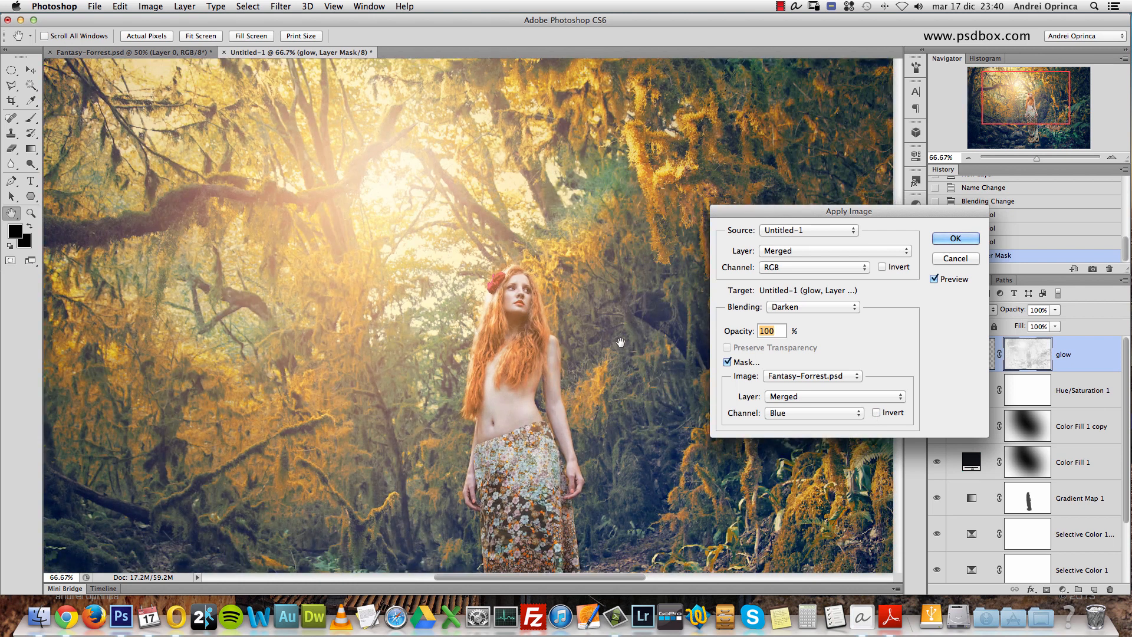
{"action": "left_click", "coordinate": [879, 414]}
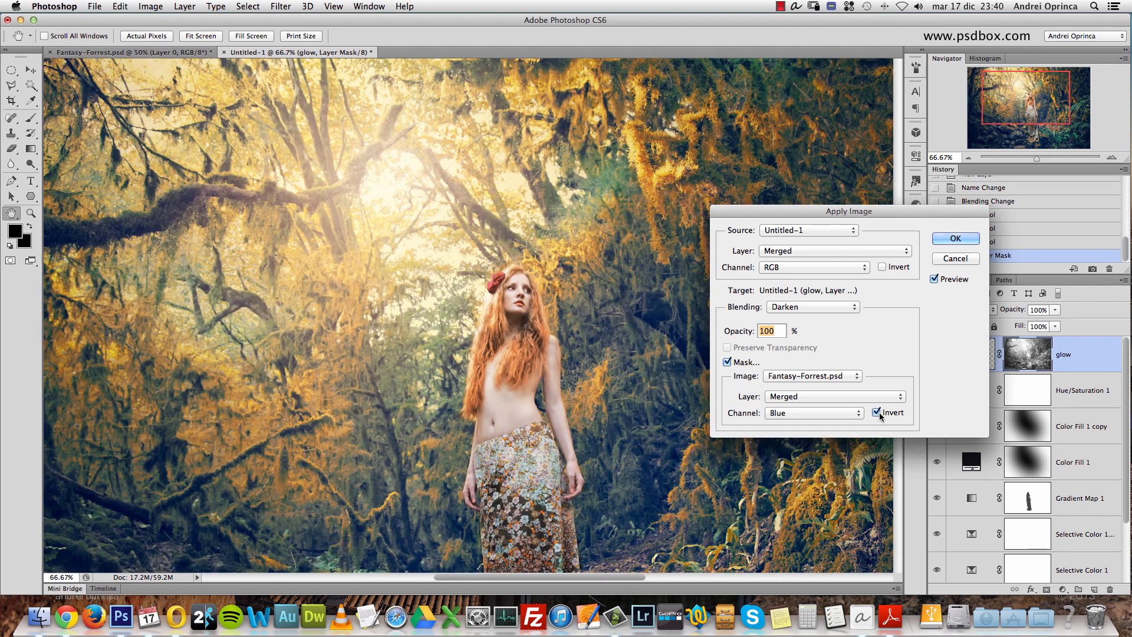
{"action": "left_click", "coordinate": [501, 278], "text": "super"}
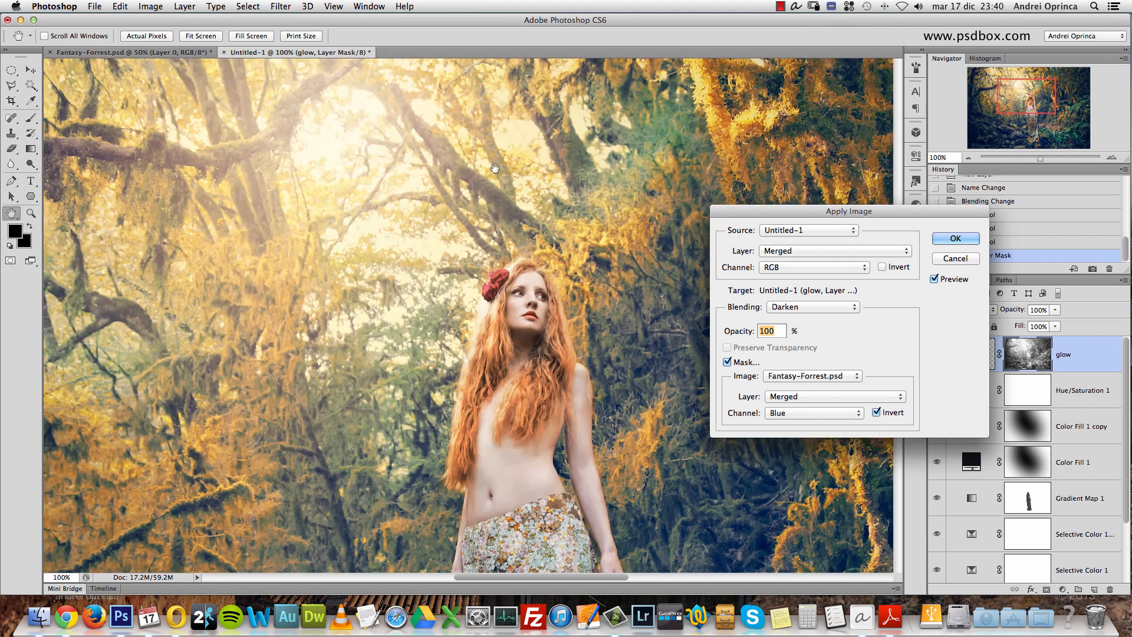
{"action": "left_click", "coordinate": [877, 413]}
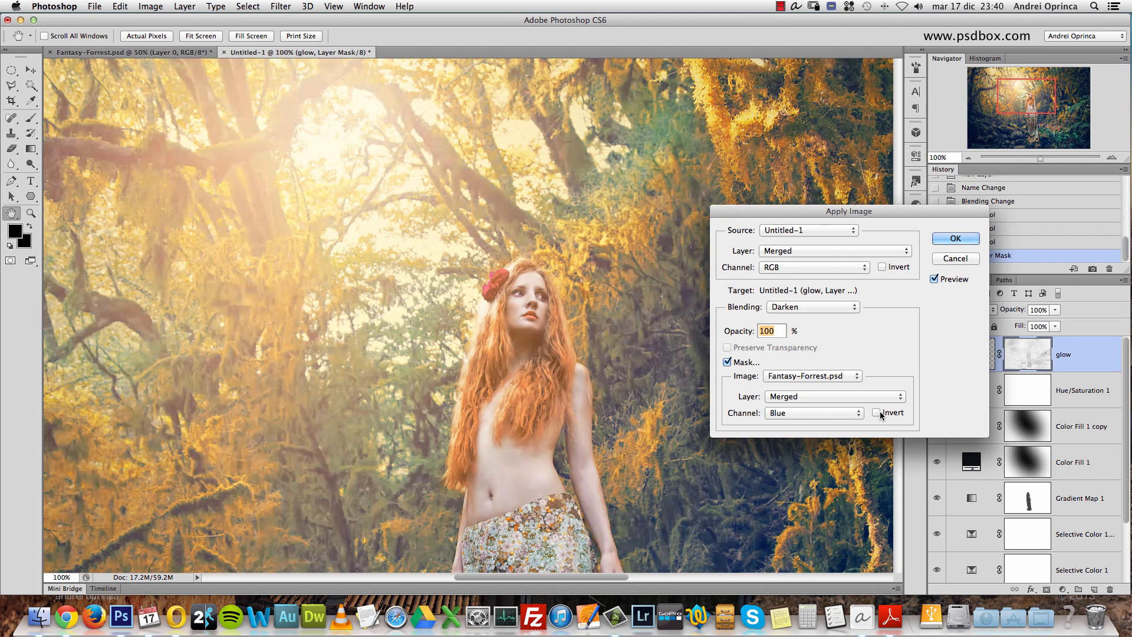
{"action": "left_click", "coordinate": [877, 413]}
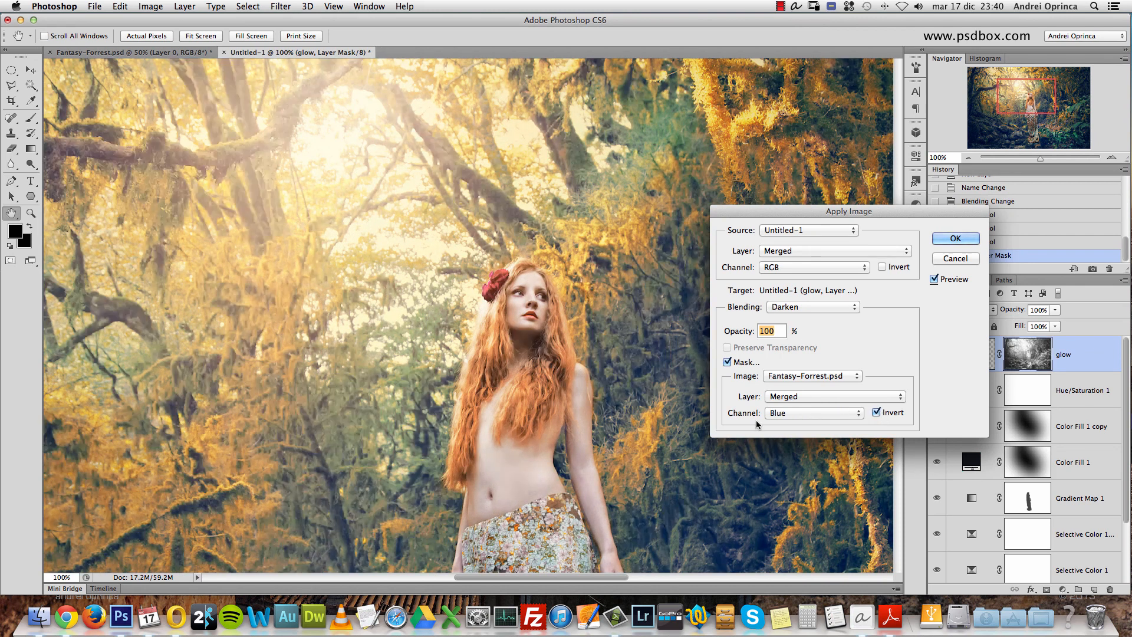
- Try other channels for the Apply Image mask, including Green, and return to Blue
{"action": "left_click", "coordinate": [809, 413]}
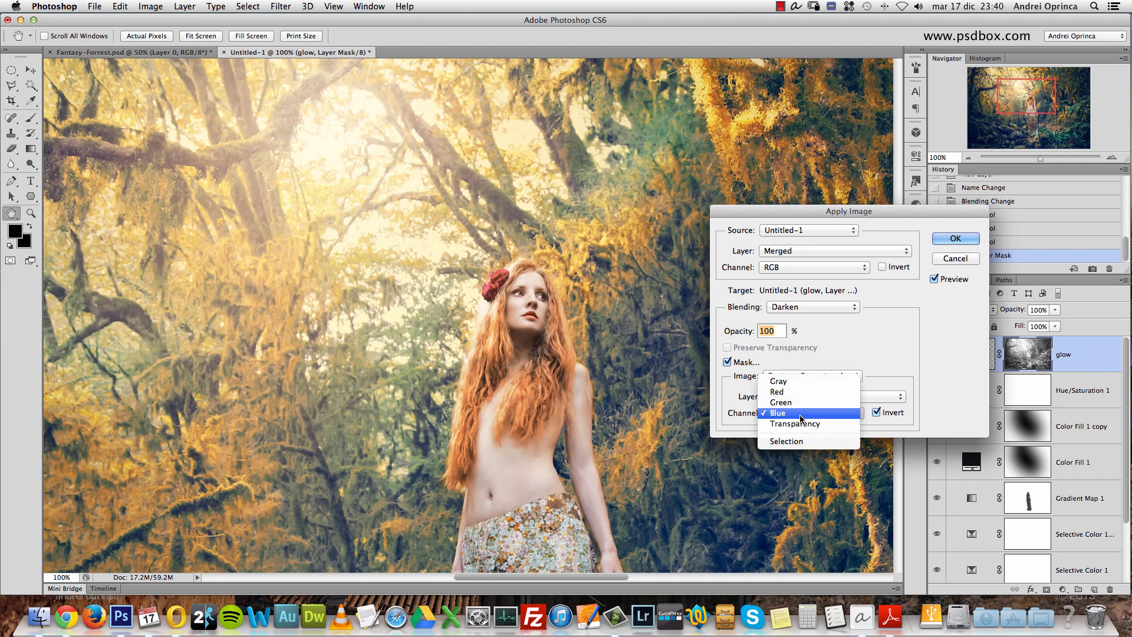
{"action": "left_click", "coordinate": [802, 424]}
{"action": "left_click", "coordinate": [800, 415]}
{"action": "left_click", "coordinate": [796, 398]}
{"action": "left_click", "coordinate": [809, 415]}
{"action": "left_click", "coordinate": [822, 402]}
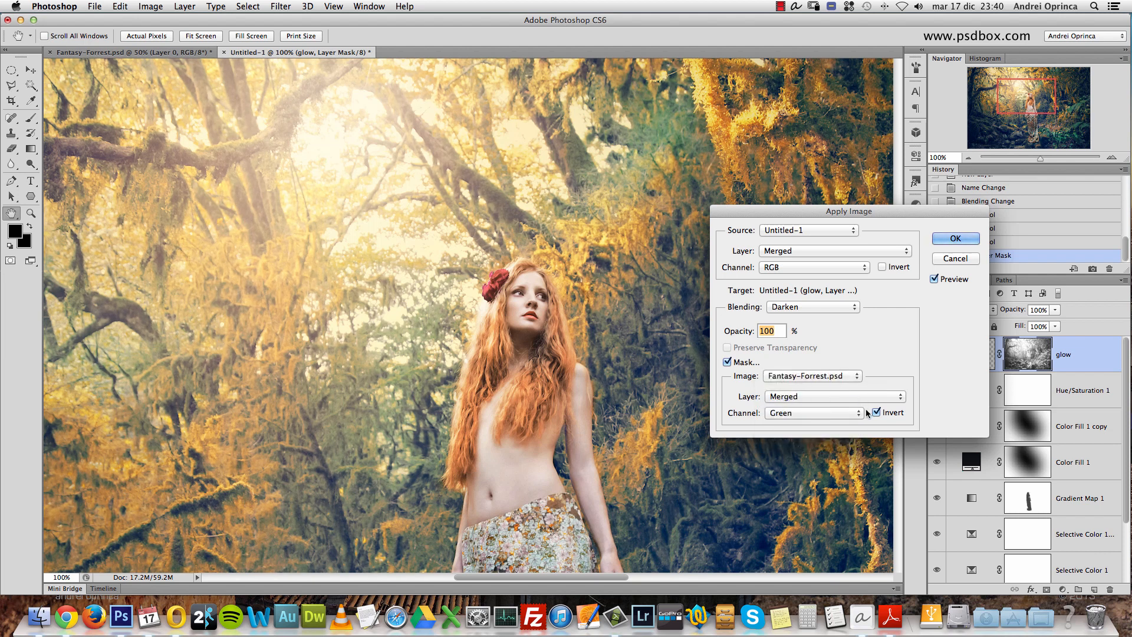
{"action": "left_click", "coordinate": [837, 415]}
{"action": "left_click", "coordinate": [798, 425]}
- Confirm Apply Image on the glow layer's mask and compare the picture with the mask disabled and re-enabled
{"action": "key", "text": "alt+space"}
{"action": "left_click", "coordinate": [460, 292]}
{"action": "left_click", "coordinate": [506, 287]}
{"action": "left_click", "coordinate": [956, 238]}
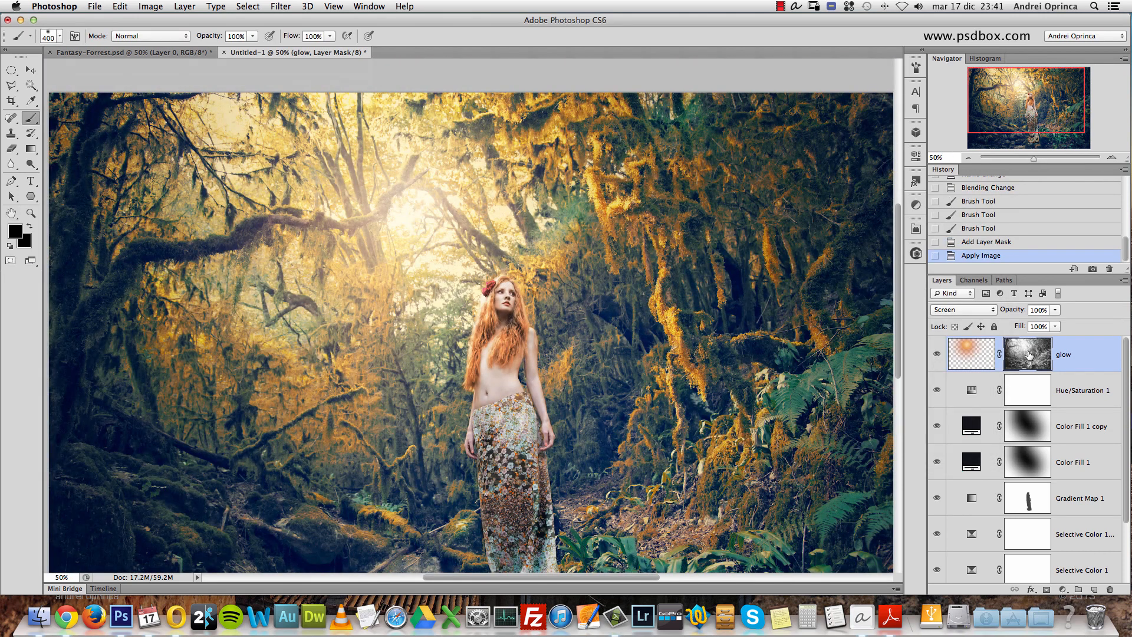
{"action": "left_click", "coordinate": [1029, 355], "text": "shift"}
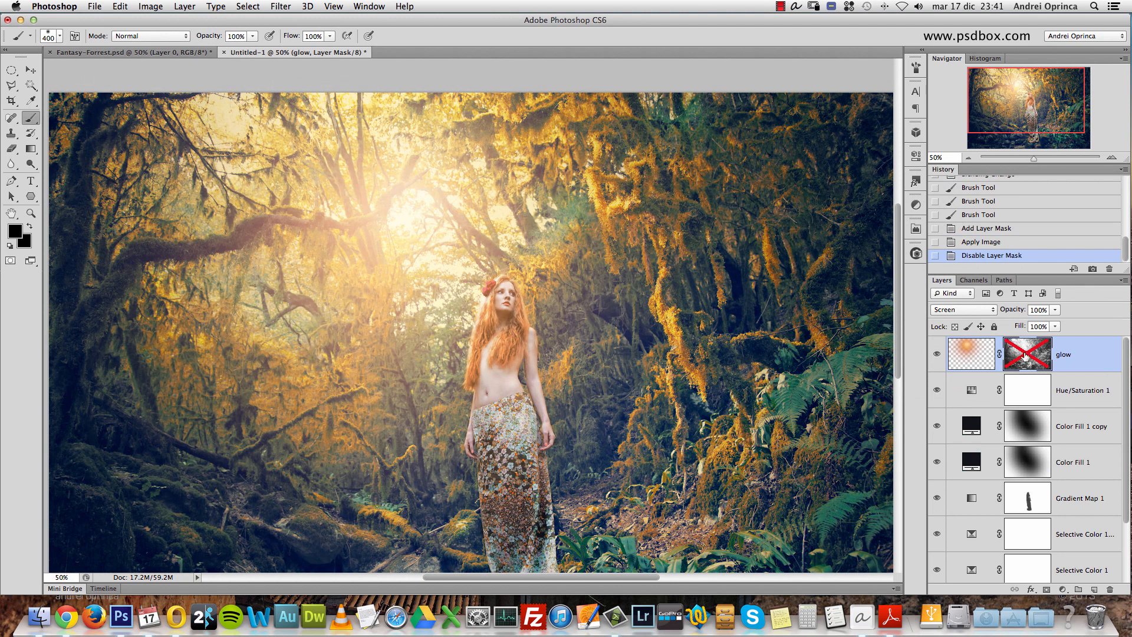
{"action": "left_click", "coordinate": [1026, 355], "text": "shift"}
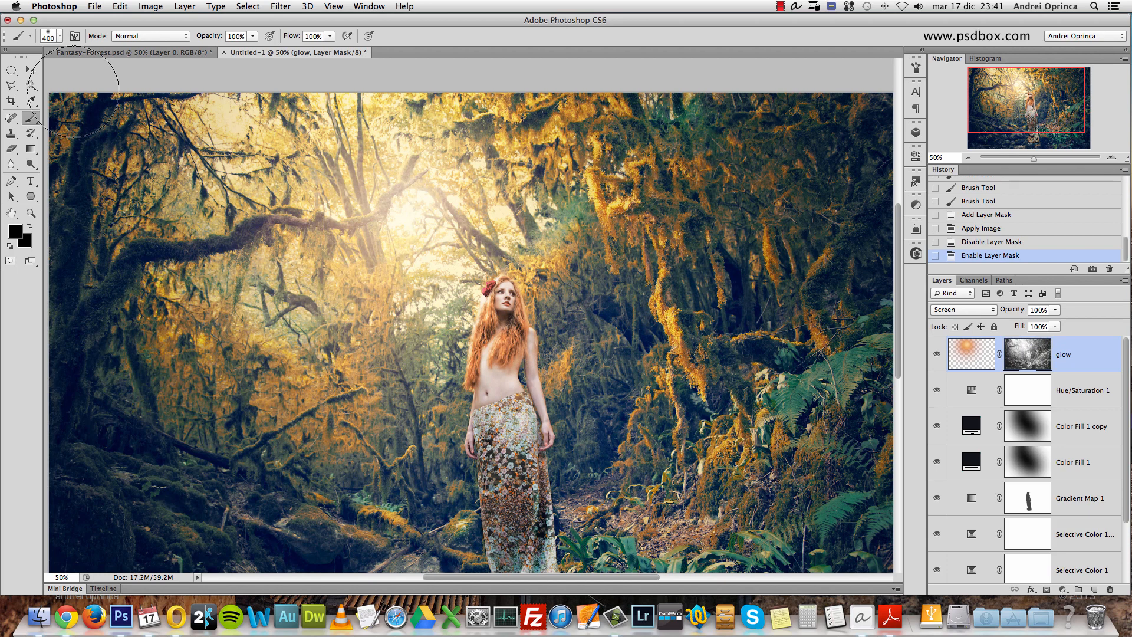
- Switch to the Move tool and display the glow layer's mask alone to examine its light and dark areas
{"action": "left_click", "coordinate": [31, 70]}
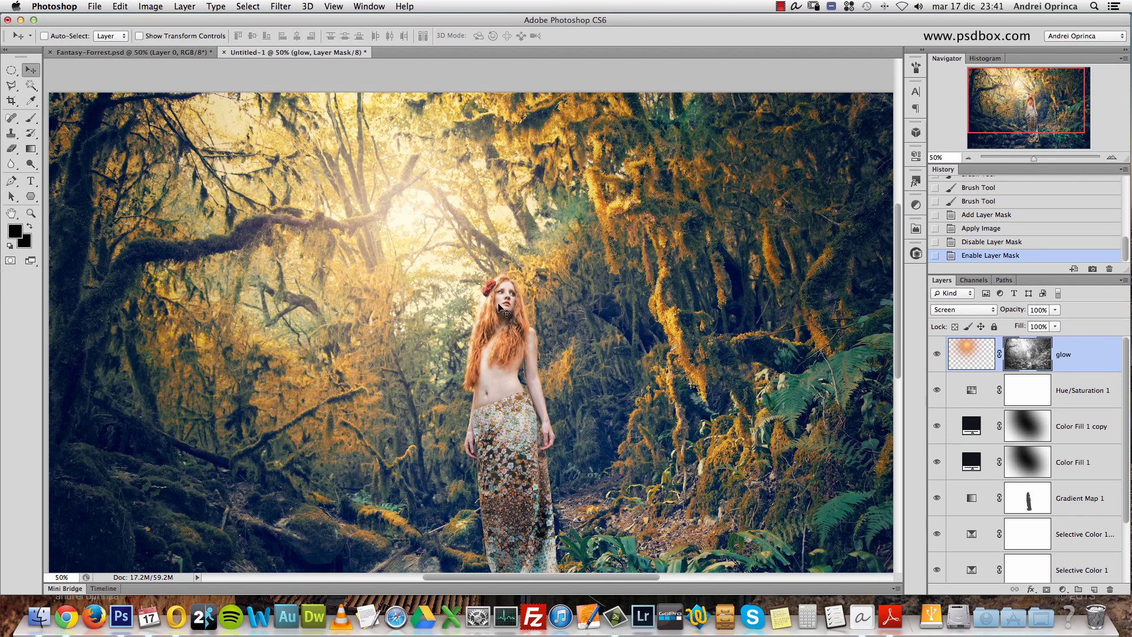
{"action": "left_click", "coordinate": [1023, 355], "text": "alt"}
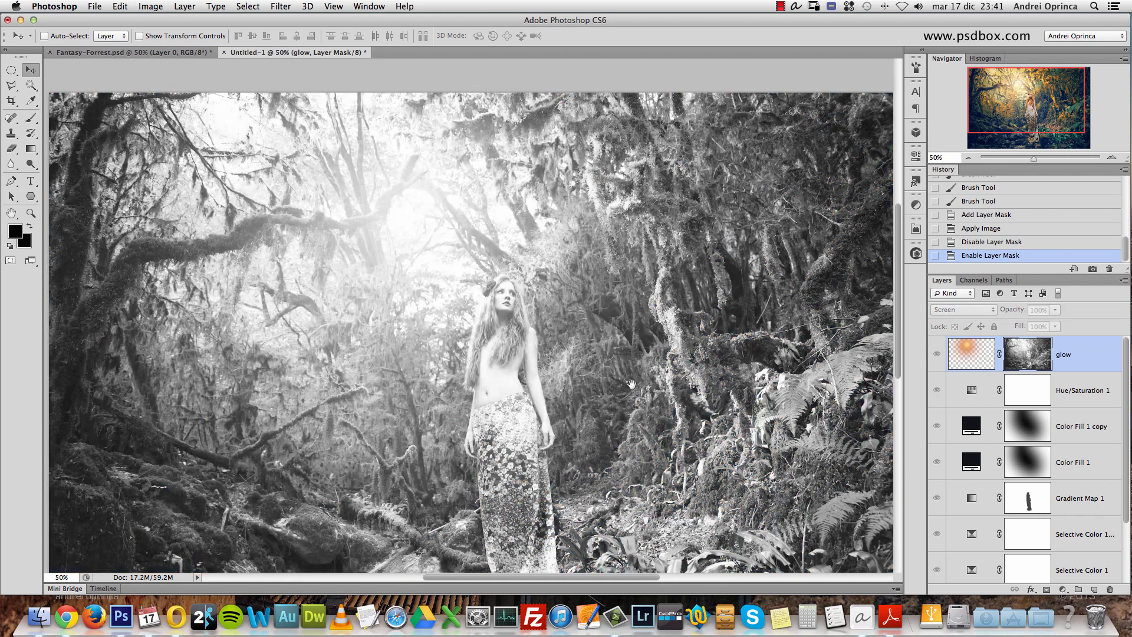
{"action": "left_click_drag", "start_coordinate": [629, 383], "coordinate": [644, 361]}
{"action": "left_click_drag", "start_coordinate": [578, 310], "coordinate": [545, 285]}
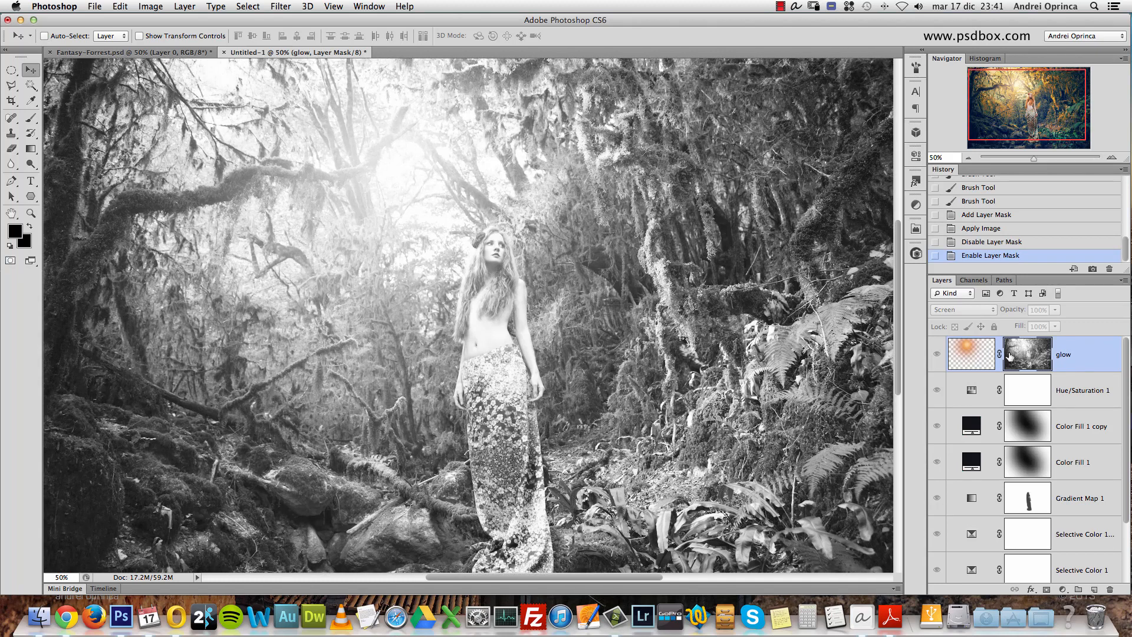
- Return to the picture view and add a Color Balance layer above glow with Midtones at -8 Cyan/Red, -15 Magenta/Green, +11 Yellow/Blue
{"action": "left_click", "coordinate": [1036, 350], "text": "alt"}
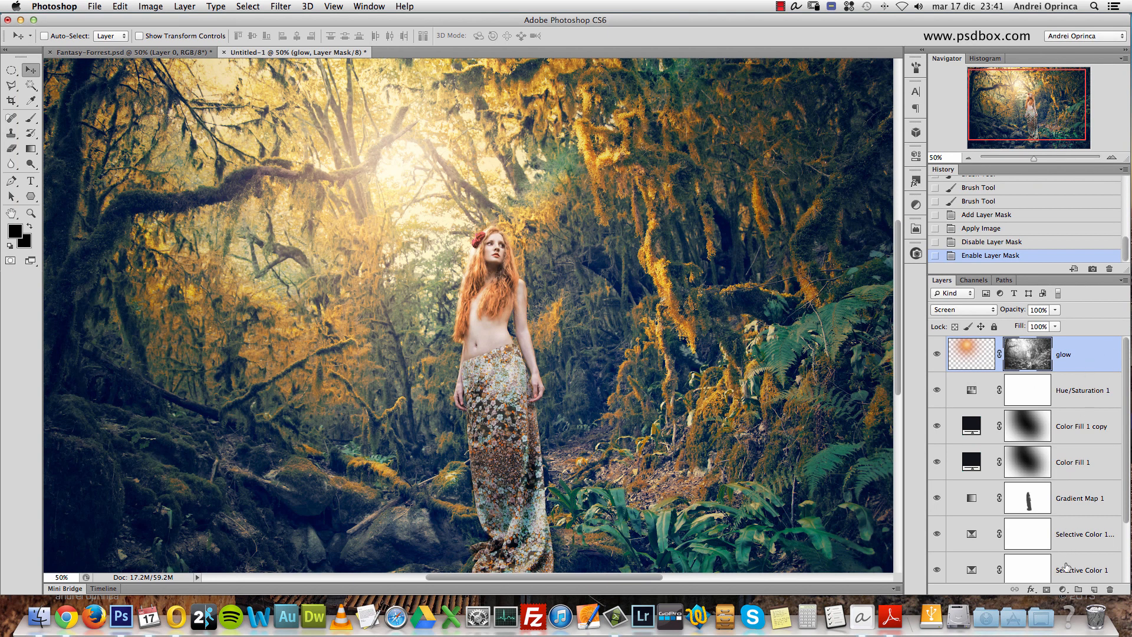
{"action": "left_click", "coordinate": [1063, 589]}
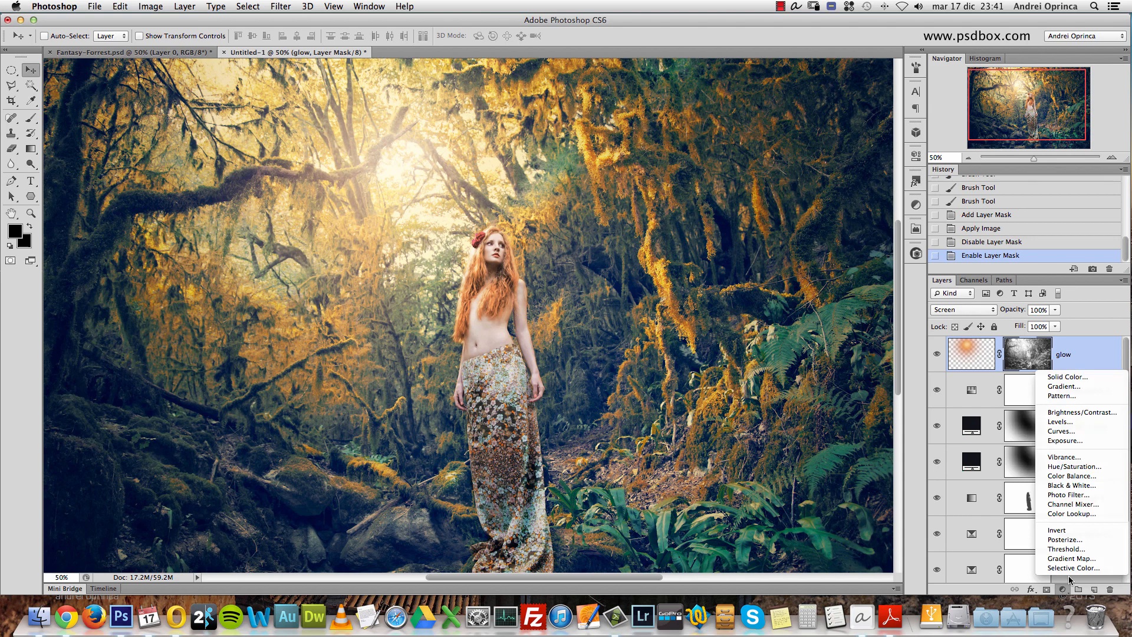
{"action": "left_click", "coordinate": [1073, 478]}
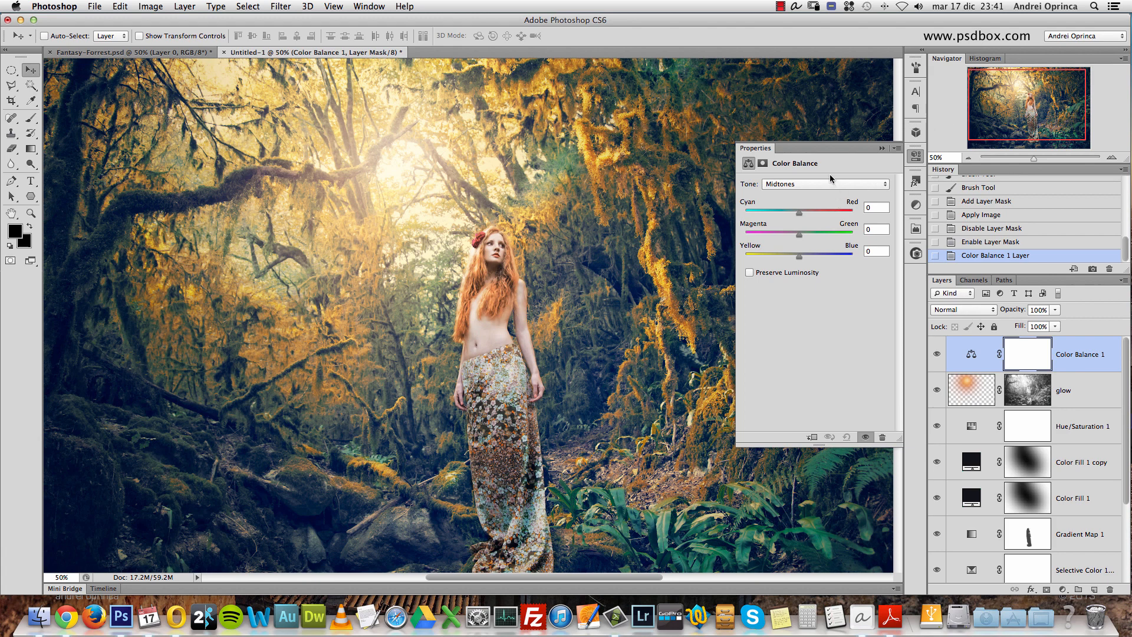
{"action": "left_click_drag", "start_coordinate": [875, 206], "coordinate": [835, 213]}
{"action": "type", "text": "-8"}
{"action": "key", "text": "Tab"}
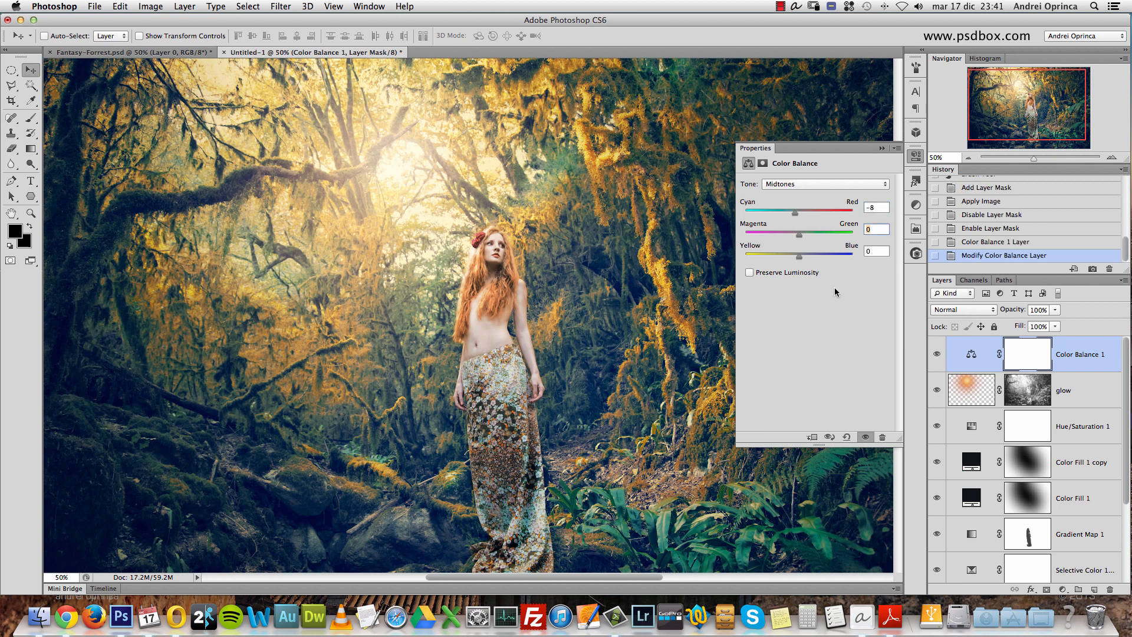
{"action": "type", "text": "-15"}
{"action": "key", "text": "Tab"}
{"action": "left_click", "coordinate": [879, 206]}
{"action": "left_click", "coordinate": [883, 229]}
{"action": "left_click", "coordinate": [875, 252]}
- Set the Color Balance Highlights to -2 Cyan/Red, +9 Magenta/Green and -11 Yellow/Blue
{"action": "left_click", "coordinate": [793, 184]}
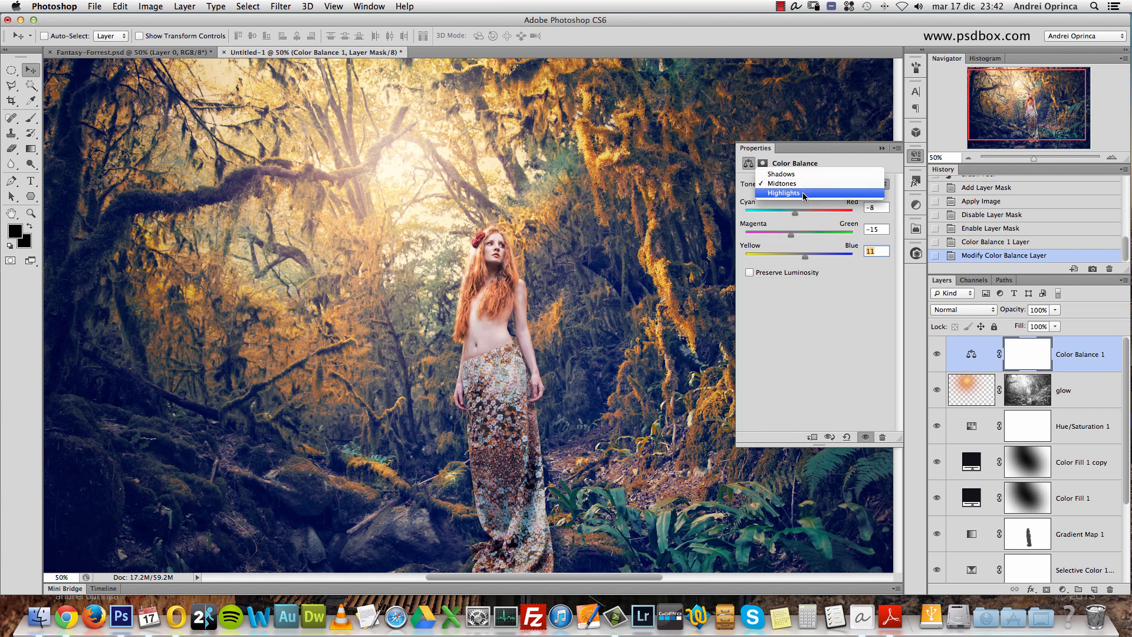
{"action": "left_click", "coordinate": [804, 195]}
{"action": "left_click", "coordinate": [872, 206]}
{"action": "key", "text": "Tab"}
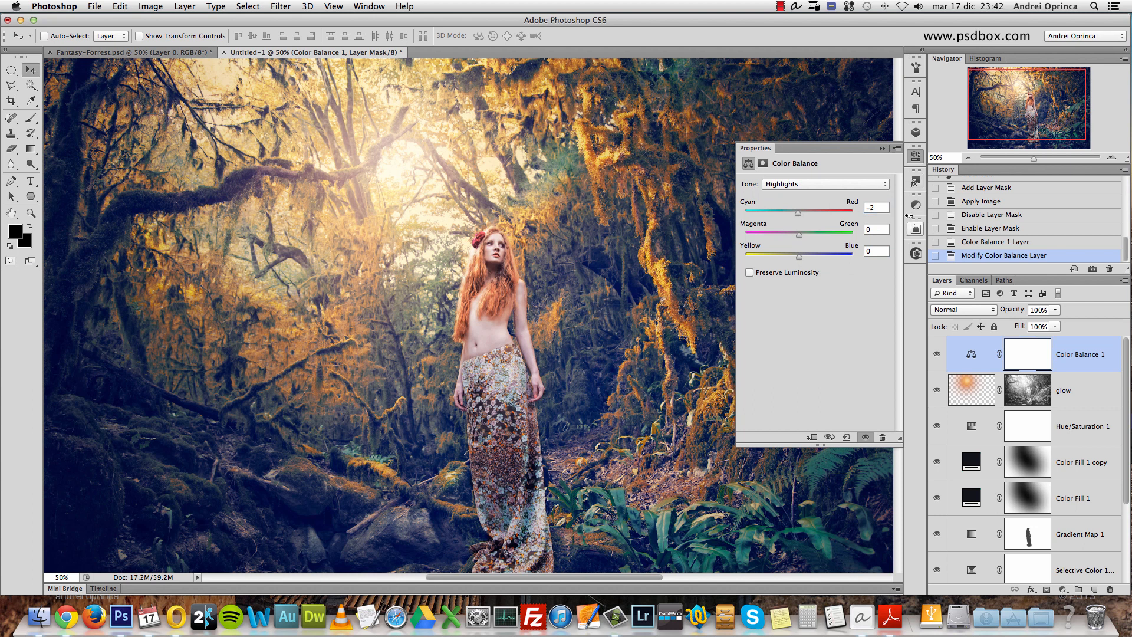
{"action": "left_click", "coordinate": [882, 250]}
{"action": "type", "text": "-1"}
{"action": "left_click_drag", "start_coordinate": [793, 258], "coordinate": [797, 260]}
- Review the Color Balance Midtones values and compare the picture with the adjustment layer hidden and shown
{"action": "left_click", "coordinate": [833, 186]}
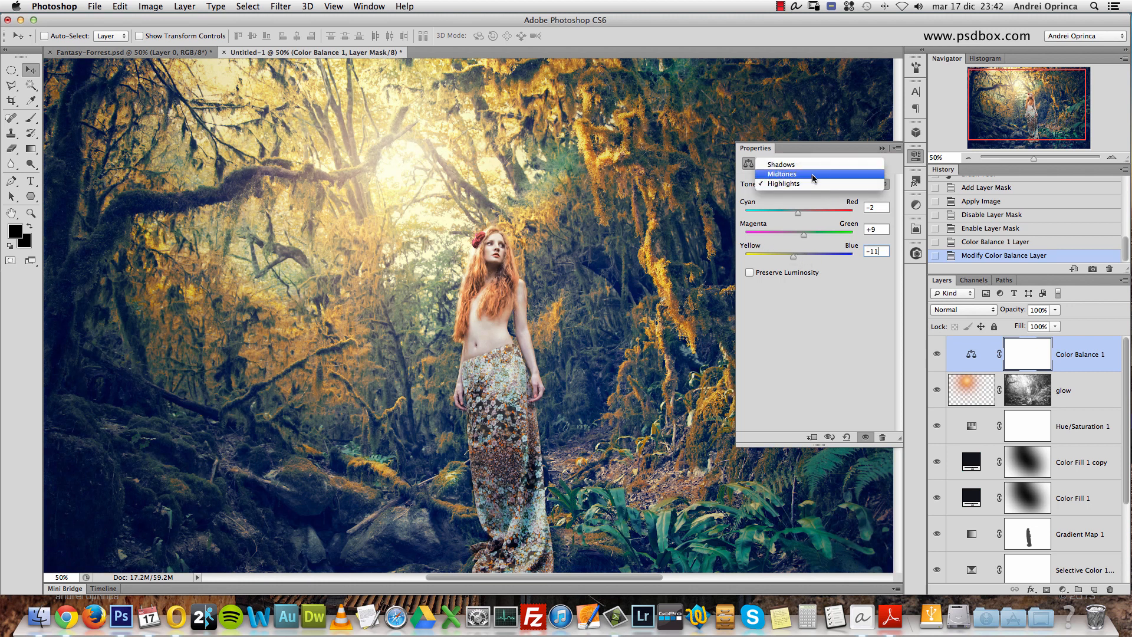
{"action": "left_click", "coordinate": [819, 173]}
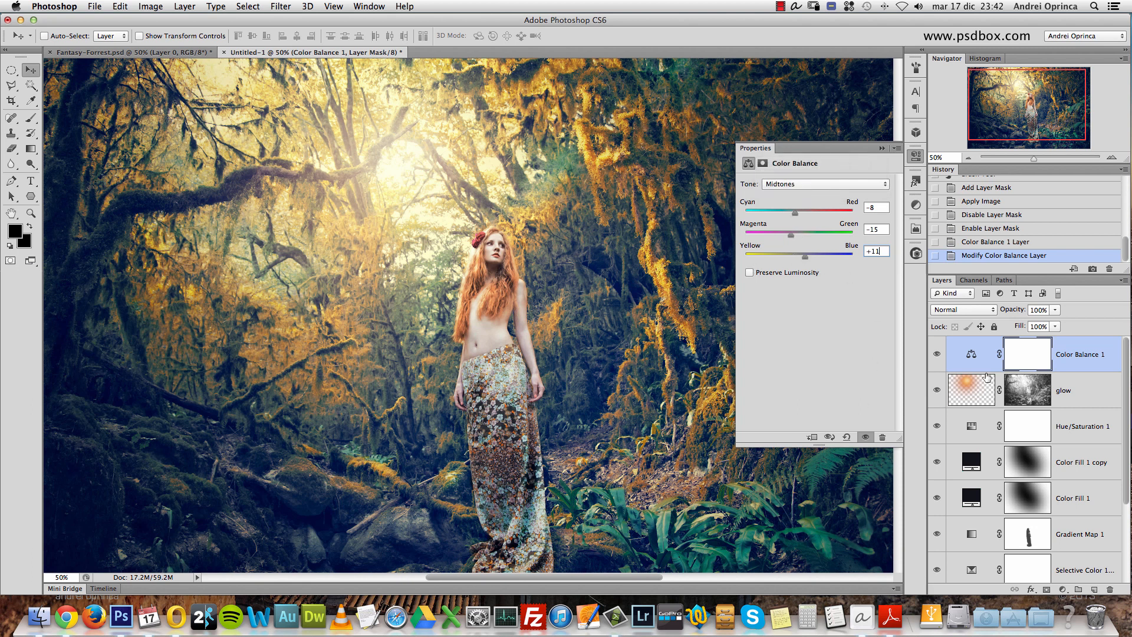
{"action": "left_click", "coordinate": [938, 355]}
{"action": "left_click", "coordinate": [938, 355]}
{"action": "left_click", "coordinate": [882, 148]}
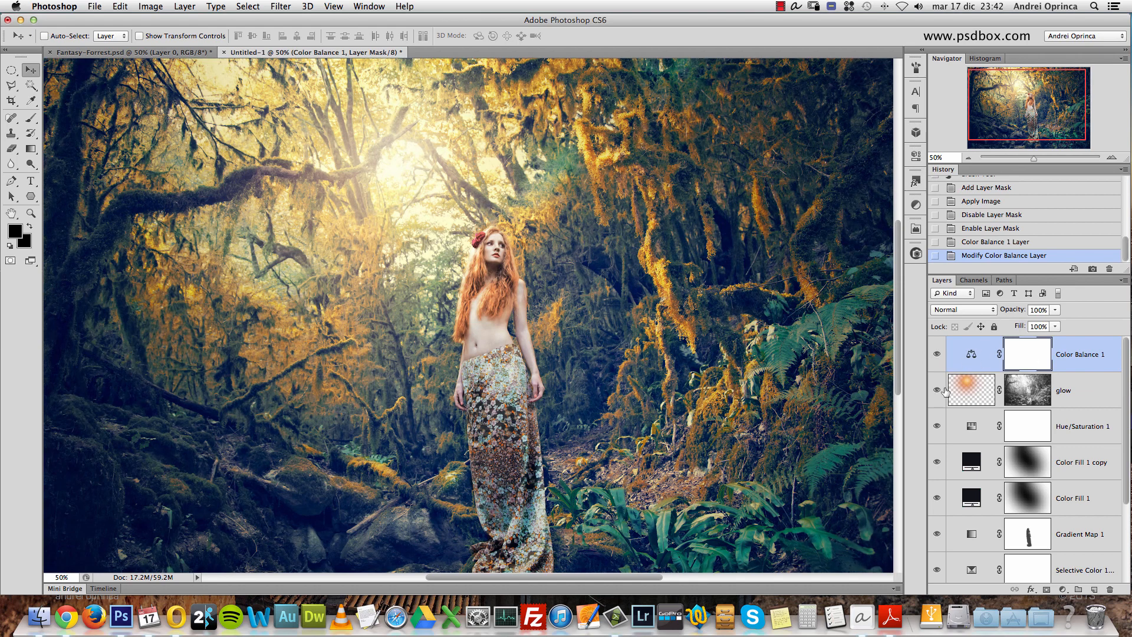
- Apply Hue/Saturation to the glow layer's pixels, raising the saturation and shifting the hue slightly toward red, and return to the Move tool
{"action": "left_click", "coordinate": [965, 385]}
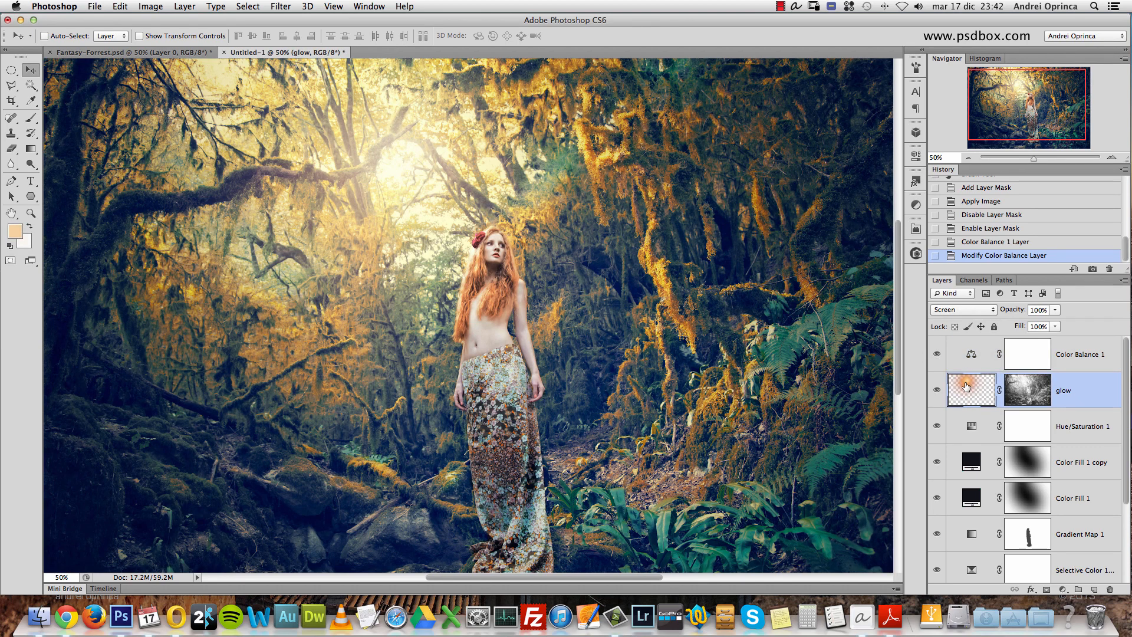
{"action": "key", "text": "super+u"}
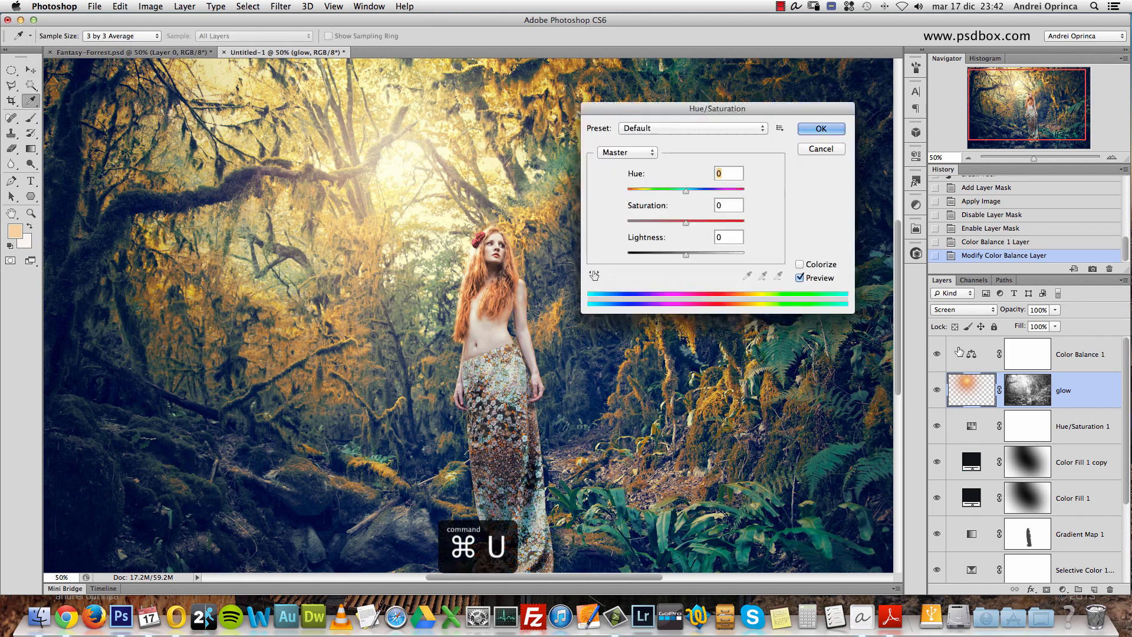
{"action": "left_click_drag", "start_coordinate": [686, 223], "coordinate": [710, 223]}
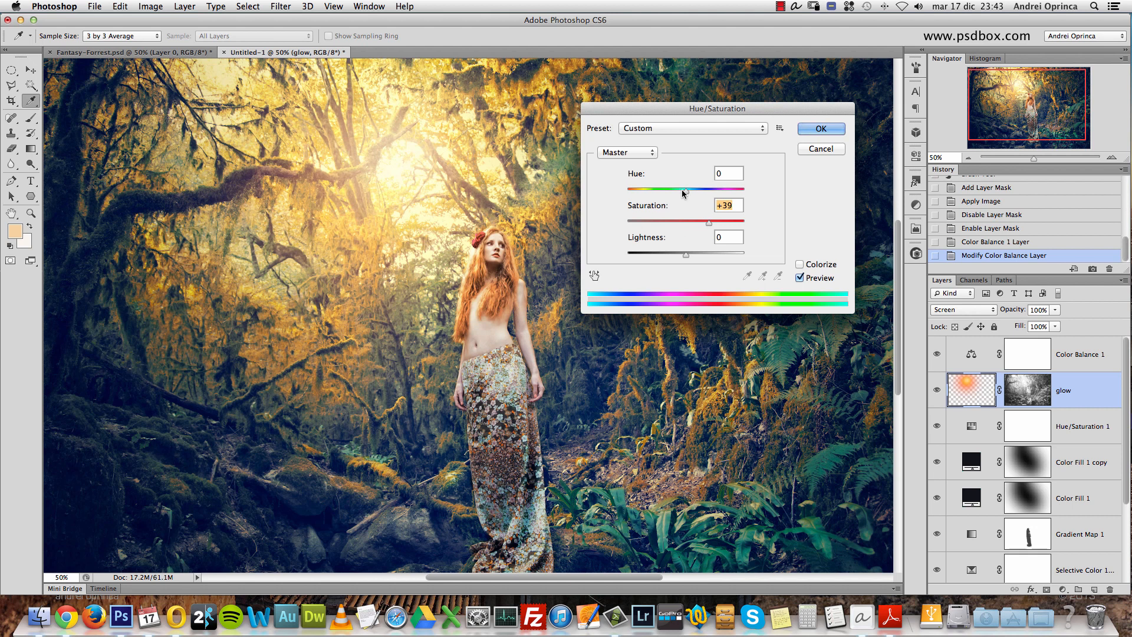
{"action": "left_click_drag", "start_coordinate": [686, 192], "coordinate": [682, 195]}
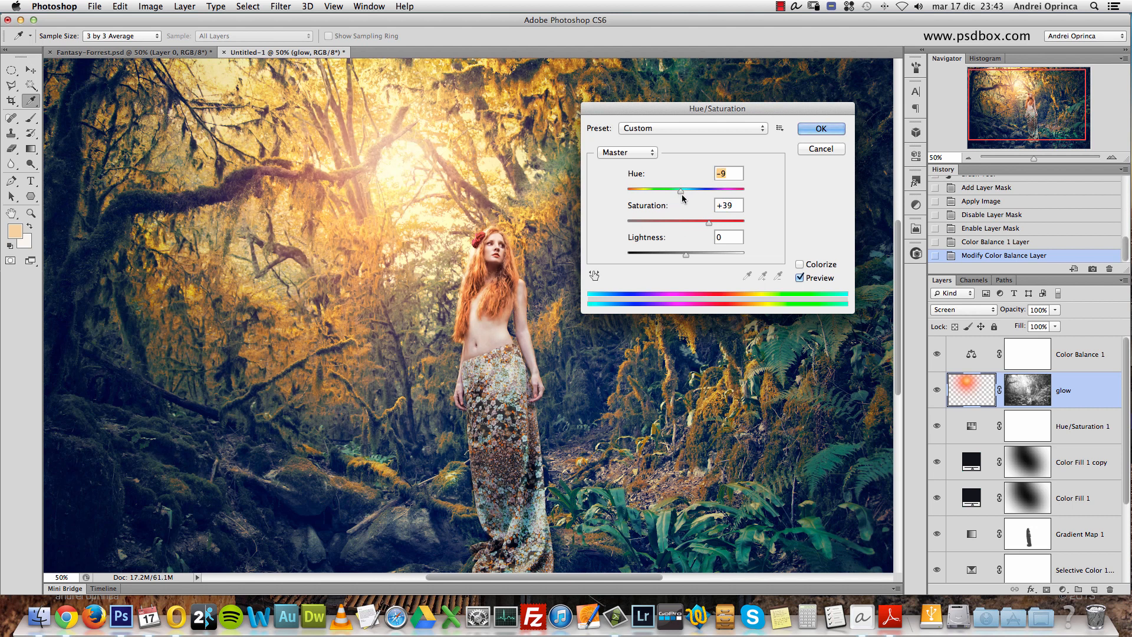
{"action": "left_click_drag", "start_coordinate": [681, 193], "coordinate": [695, 224]}
{"action": "key", "text": "Return"}
{"action": "key", "text": "v"}
- Examine the warmer glow, then compare the original photo with Snapshot 2 in Fantasy-Forrest.psd and view Snapshot 2 at 100%
{"action": "left_click", "coordinate": [554, 220], "text": "alt"}
{"action": "left_click", "coordinate": [530, 226], "text": "super"}
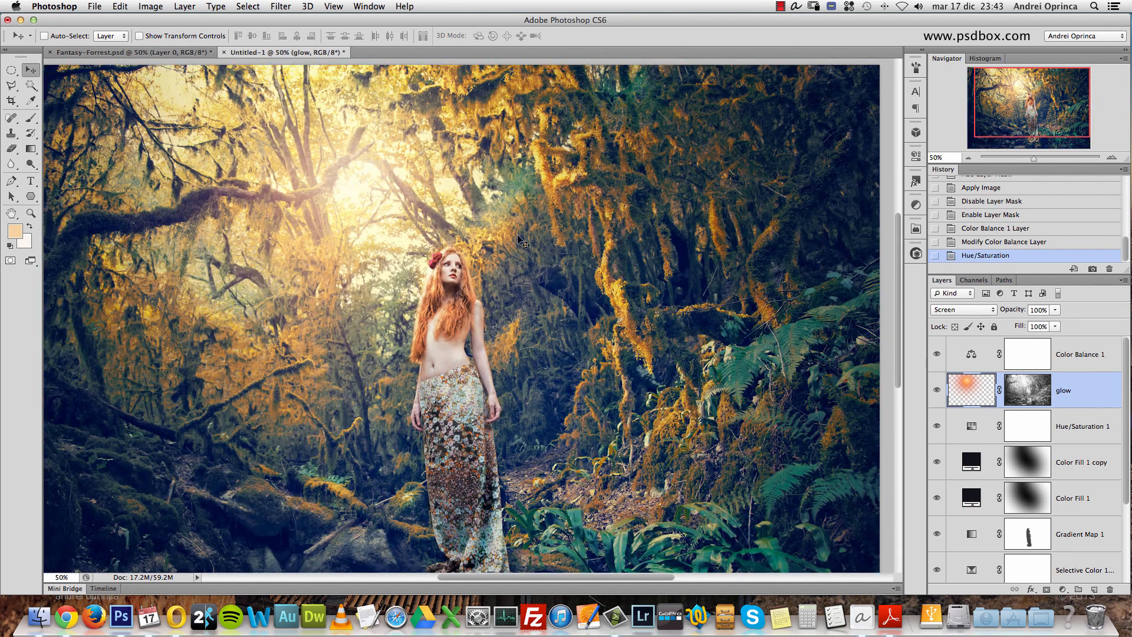
{"action": "left_click_drag", "start_coordinate": [497, 300], "coordinate": [512, 273]}
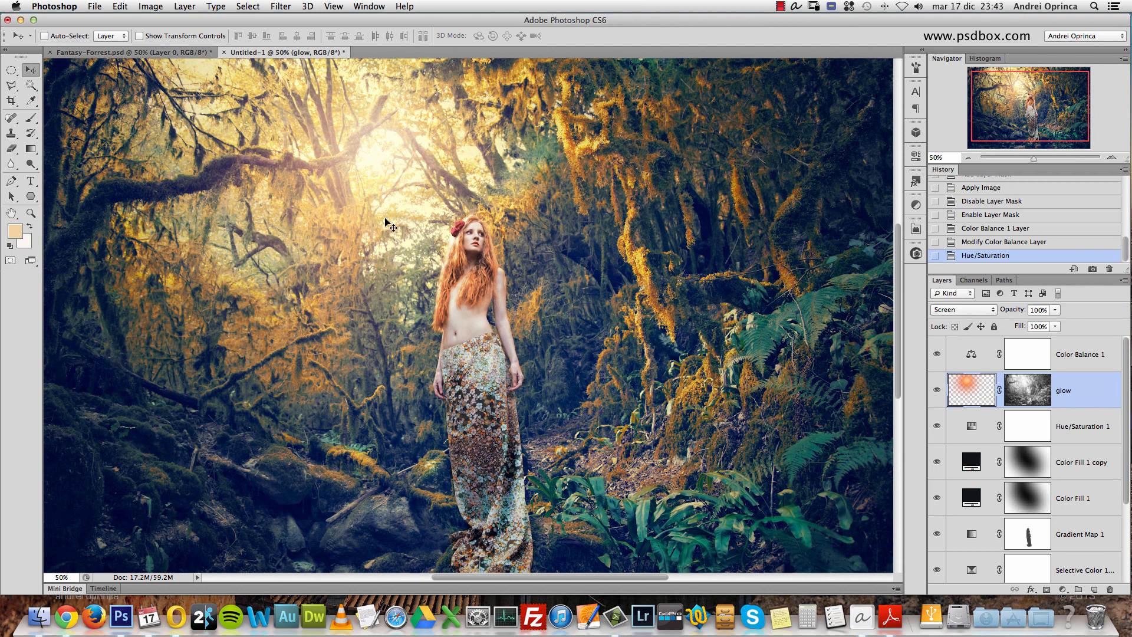
{"action": "left_click", "coordinate": [189, 53]}
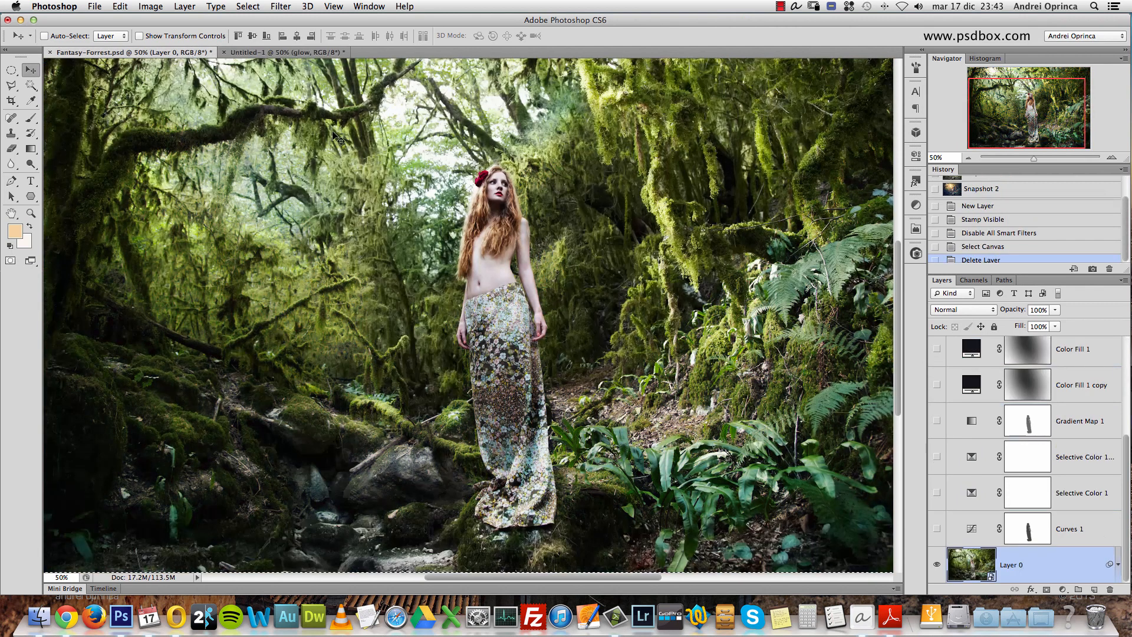
{"action": "scroll", "coordinate": [1127, 215], "scroll_direction": "up", "scroll_amount": 2}
{"action": "left_click", "coordinate": [1006, 184]}
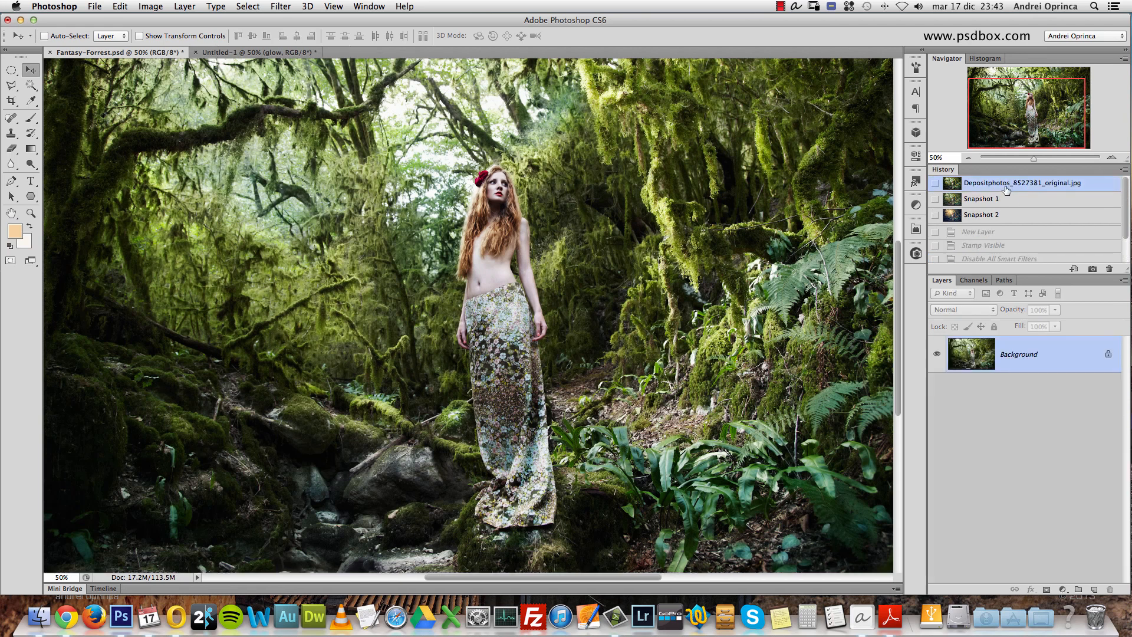
{"action": "left_click", "coordinate": [999, 216]}
{"action": "left_click", "coordinate": [1006, 232]}
{"action": "left_click", "coordinate": [996, 217]}
{"action": "key", "text": "super+1"}
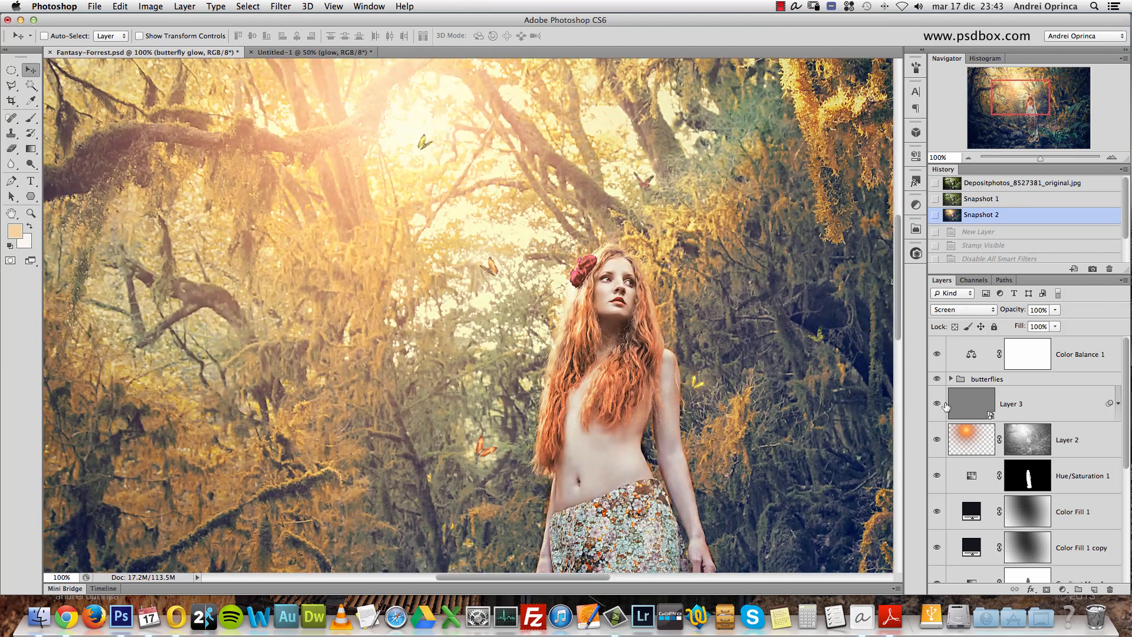
- Compare the finished reference with its butterflies group hidden and shown, and view it at 50%
{"action": "left_click", "coordinate": [940, 379]}
{"action": "left_click", "coordinate": [938, 379]}
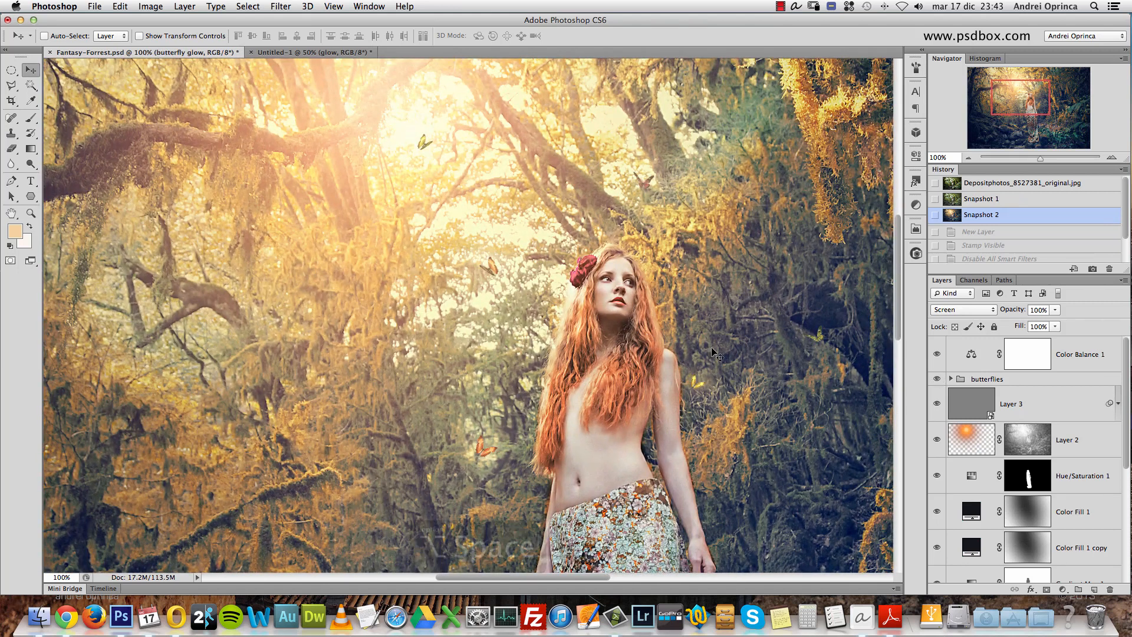
{"action": "left_click", "coordinate": [636, 304], "text": "alt"}
{"action": "left_click", "coordinate": [637, 303], "text": "alt"}
{"action": "left_click", "coordinate": [447, 208], "text": "super"}
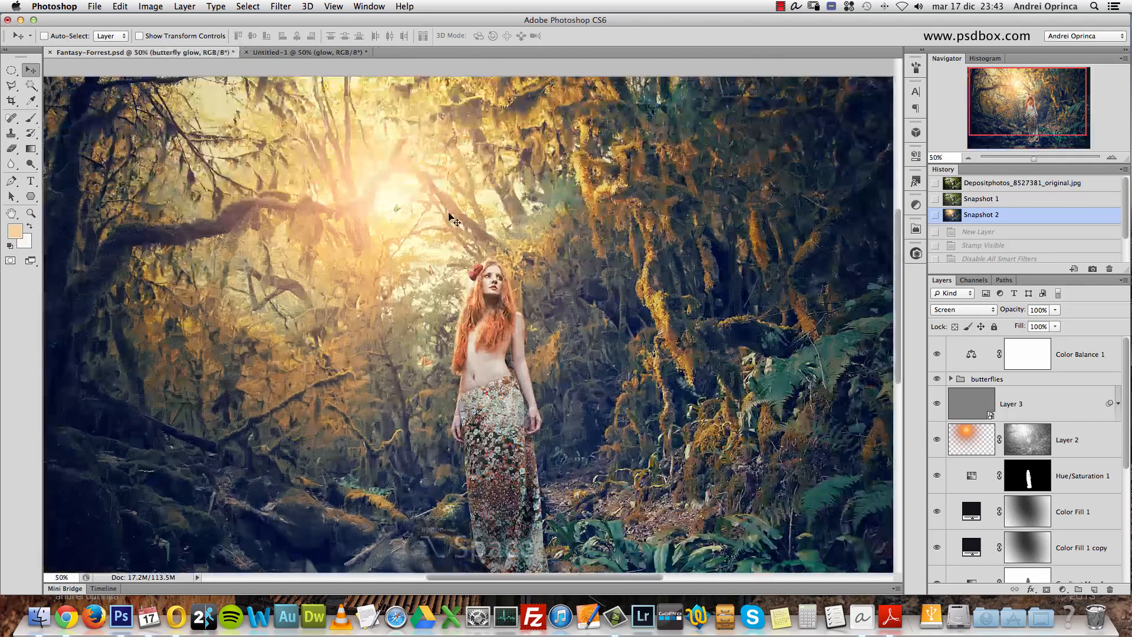
- Return to the Untitled-1 document at 33.3% and show only the original layer to view the ungraded photo
{"action": "left_click", "coordinate": [337, 53]}
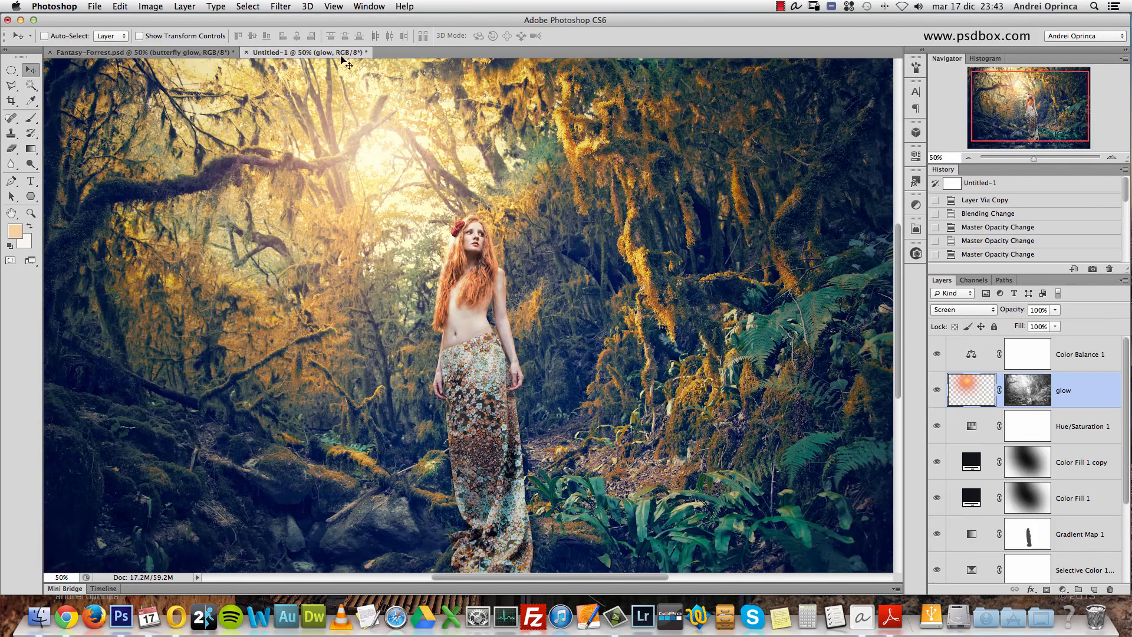
{"action": "left_click", "coordinate": [432, 203], "text": "alt"}
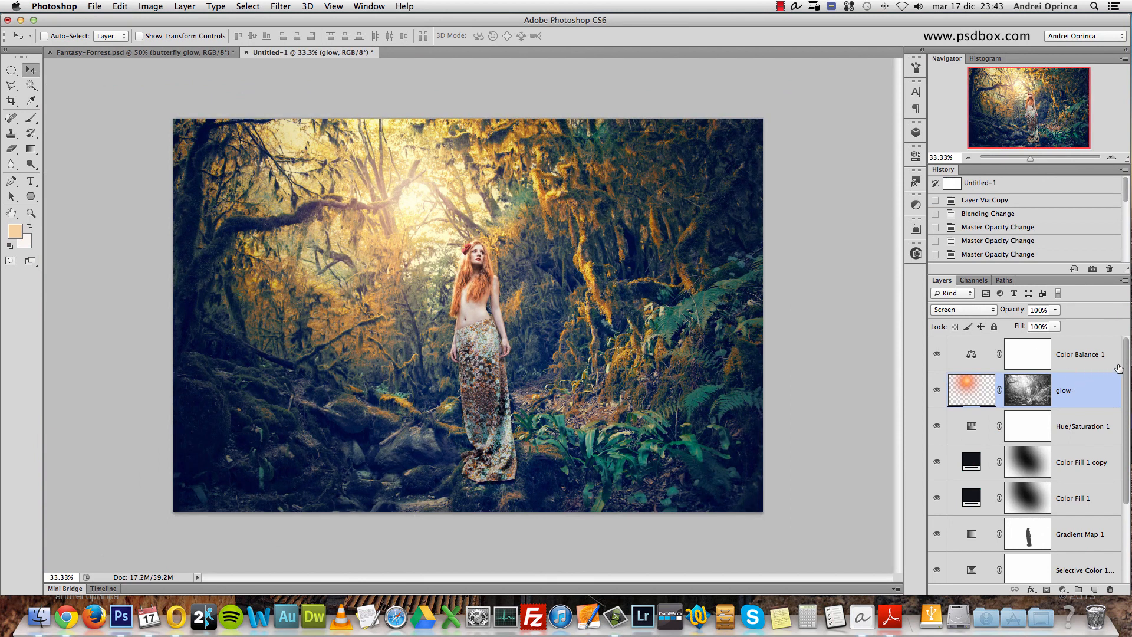
{"action": "left_click_drag", "start_coordinate": [1126, 375], "coordinate": [1129, 471]}
{"action": "left_click", "coordinate": [1055, 544]}
{"action": "left_click", "coordinate": [951, 564]}
{"action": "left_click", "coordinate": [937, 565], "text": "alt"}
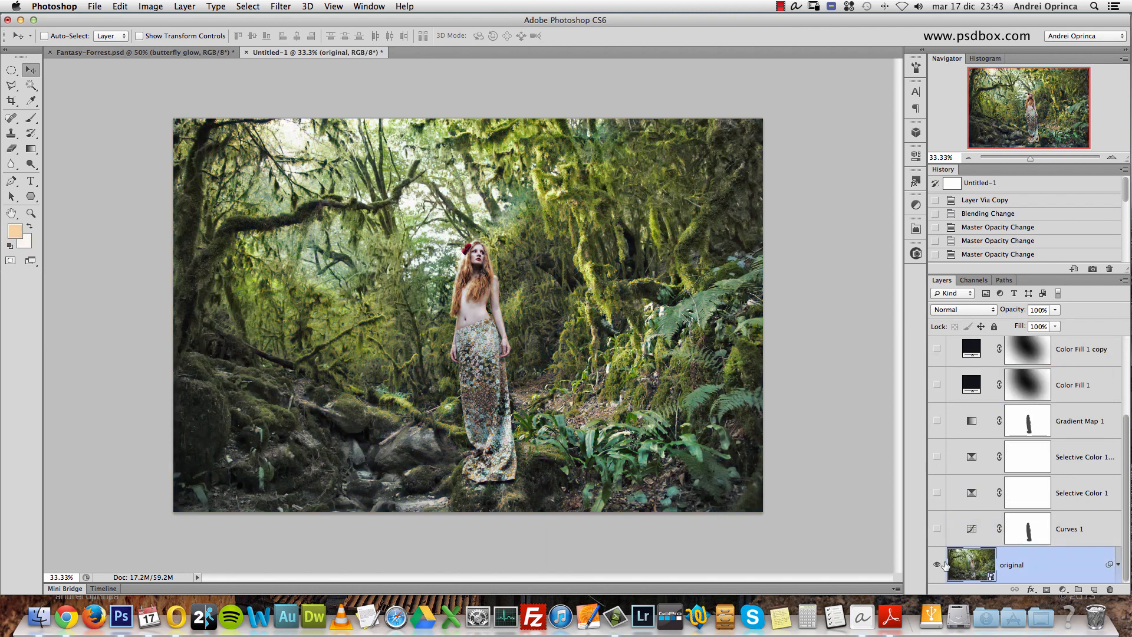
- Disable the original layer's Smart Filters and show all the adjustment layers again
{"action": "left_click", "coordinate": [1118, 564]}
{"action": "scroll", "coordinate": [1128, 546], "scroll_direction": "down", "scroll_amount": 1}
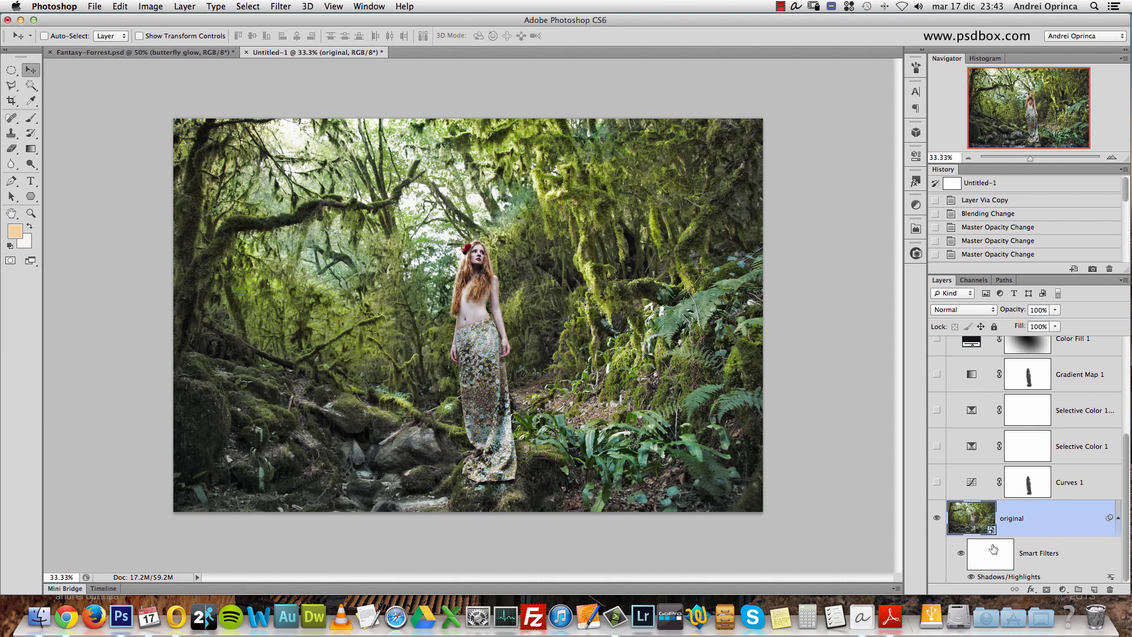
{"action": "left_click", "coordinate": [961, 553]}
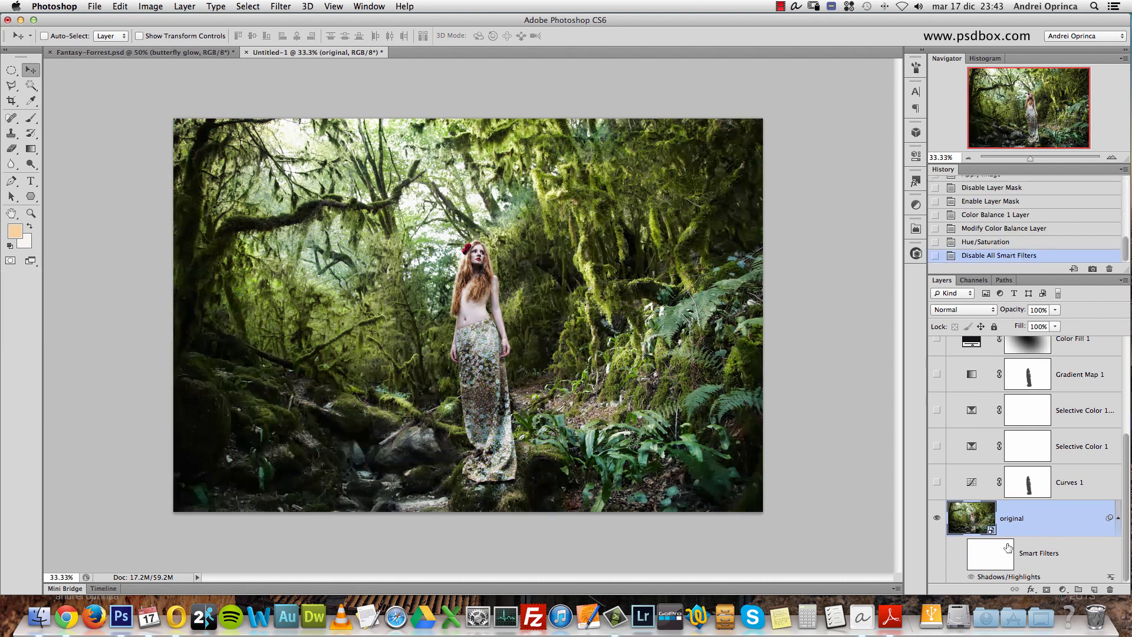
{"action": "left_click", "coordinate": [1118, 518]}
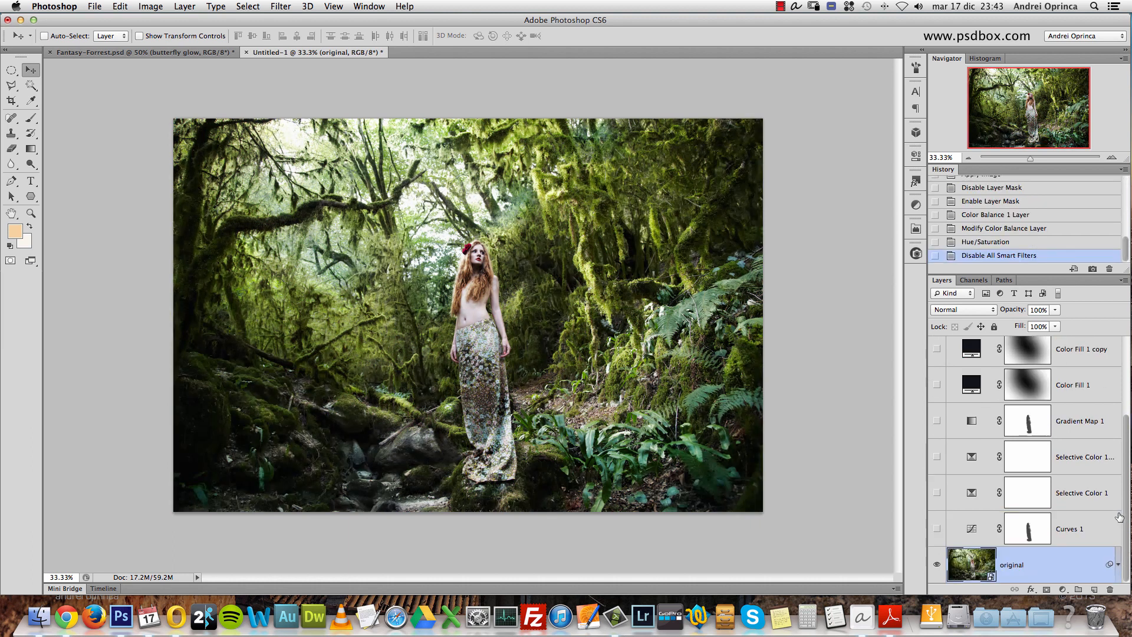
{"action": "left_click", "coordinate": [938, 564], "text": "alt"}
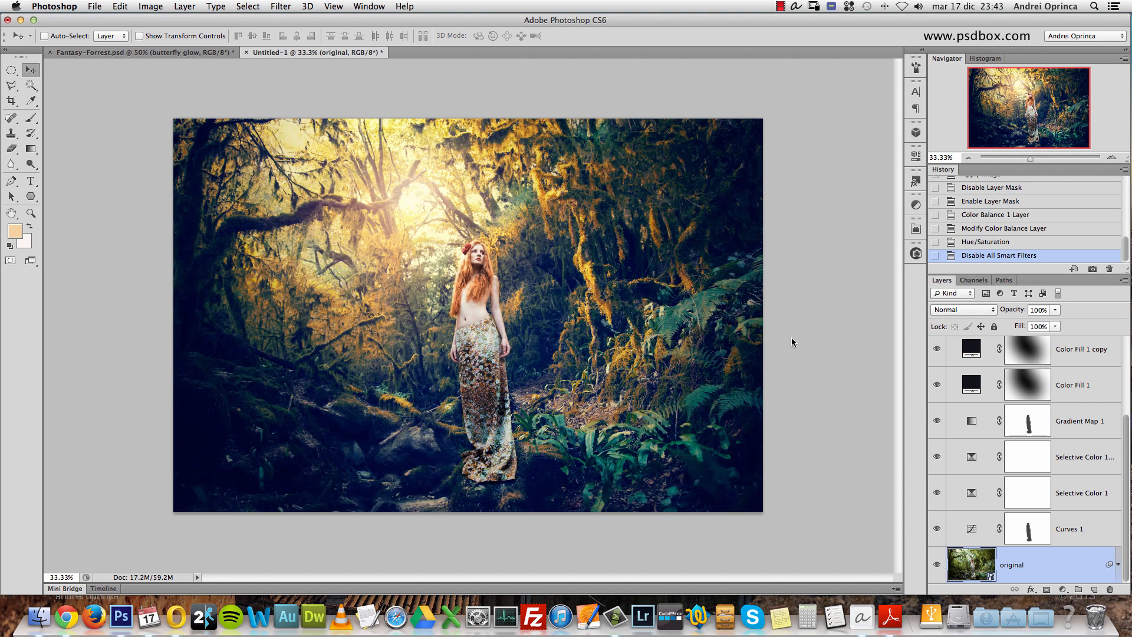
- Compare the composite with the Hue/Saturation 1 and glow layers each hidden and shown, then select the Color Balance 1 layer
{"action": "scroll", "coordinate": [1127, 443], "scroll_direction": "up", "scroll_amount": 2}
{"action": "left_click", "coordinate": [937, 425]}
{"action": "left_click", "coordinate": [937, 426]}
{"action": "left_click", "coordinate": [937, 390]}
{"action": "left_click", "coordinate": [937, 389]}
{"action": "left_click", "coordinate": [1082, 393]}
{"action": "left_click", "coordinate": [1055, 311]}
{"action": "left_click_drag", "start_coordinate": [1124, 413], "coordinate": [1126, 460]}
{"action": "left_click", "coordinate": [1076, 361]}
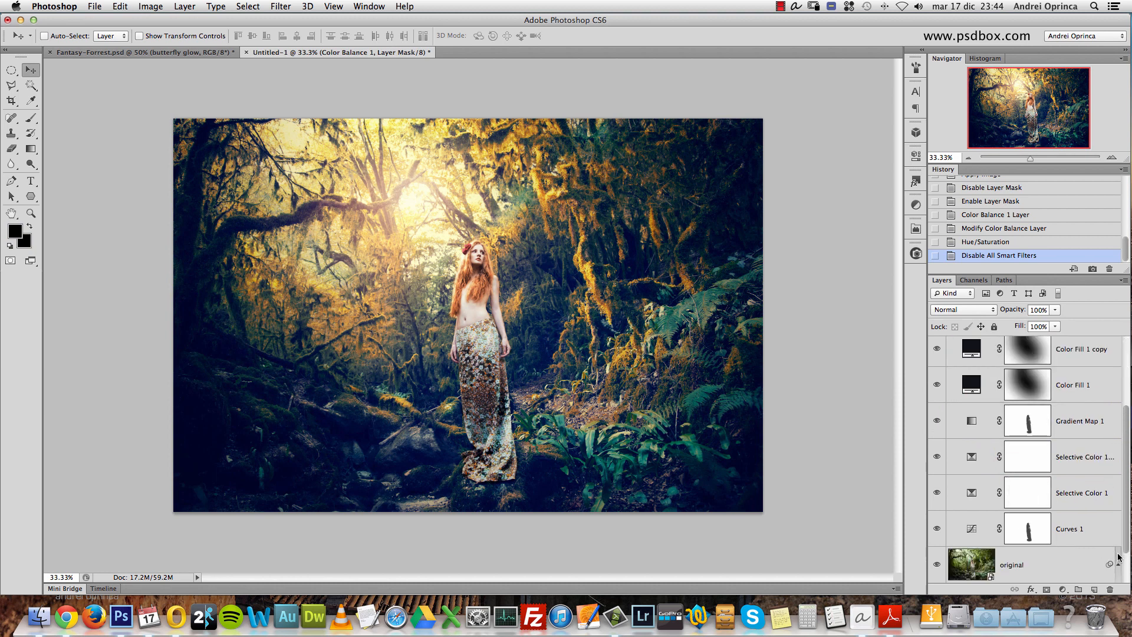
- Re-enable the original layer's Smart Filters, compare their effect with that layer shown alone, and restore the visibility of all layers
{"action": "left_click", "coordinate": [1119, 558]}
{"action": "left_click", "coordinate": [959, 552]}
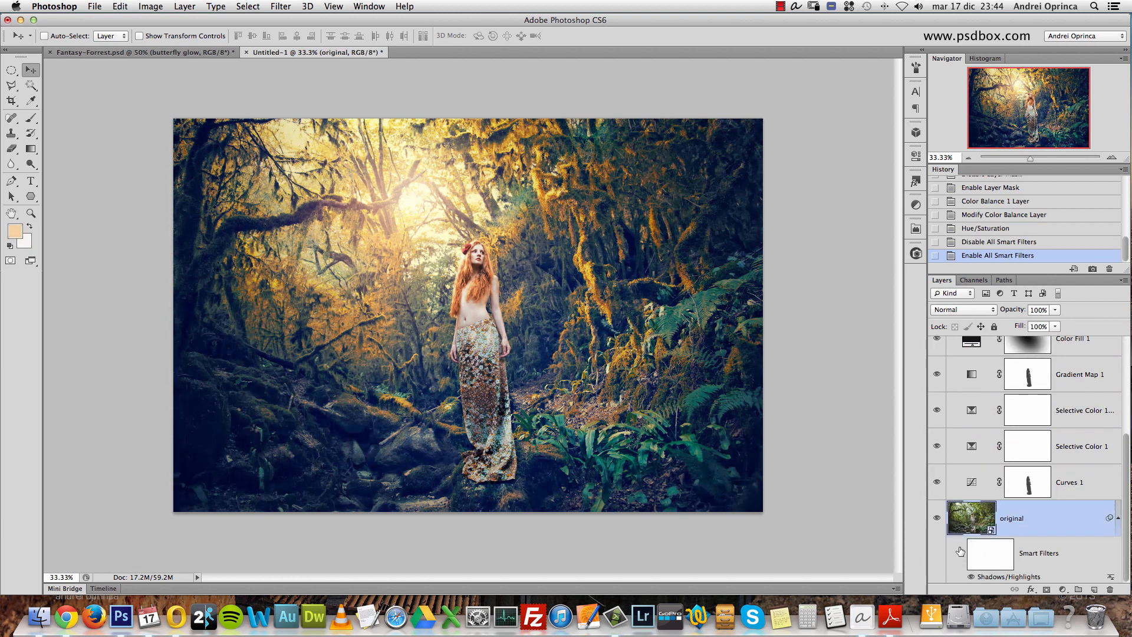
{"action": "left_click", "coordinate": [937, 518], "text": "alt"}
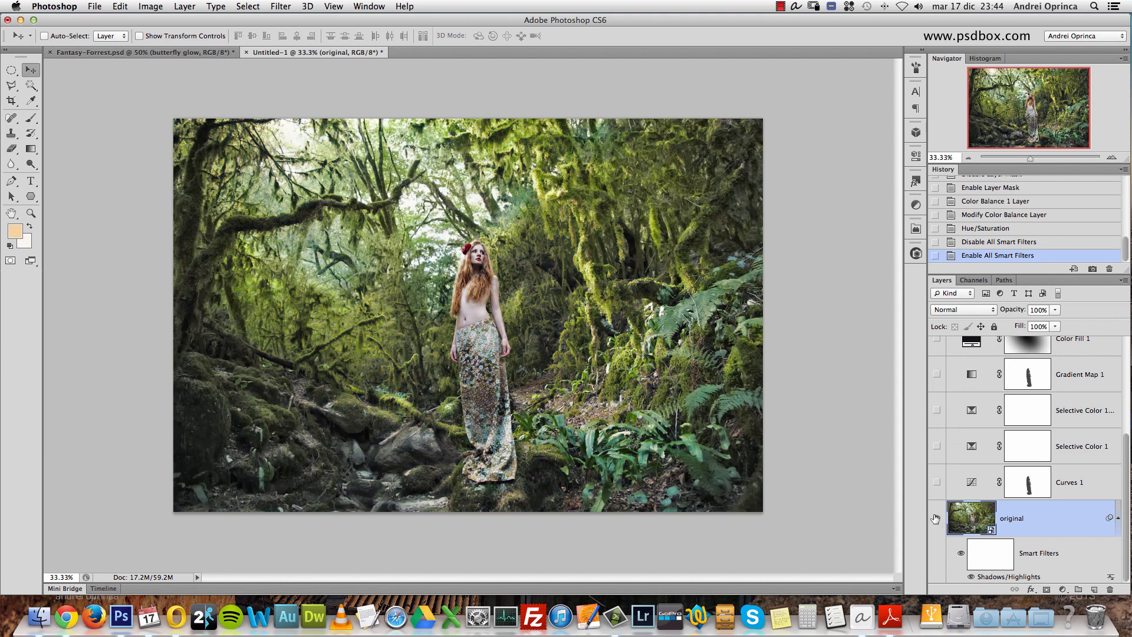
{"action": "left_click", "coordinate": [959, 553]}
{"action": "left_click", "coordinate": [959, 552]}
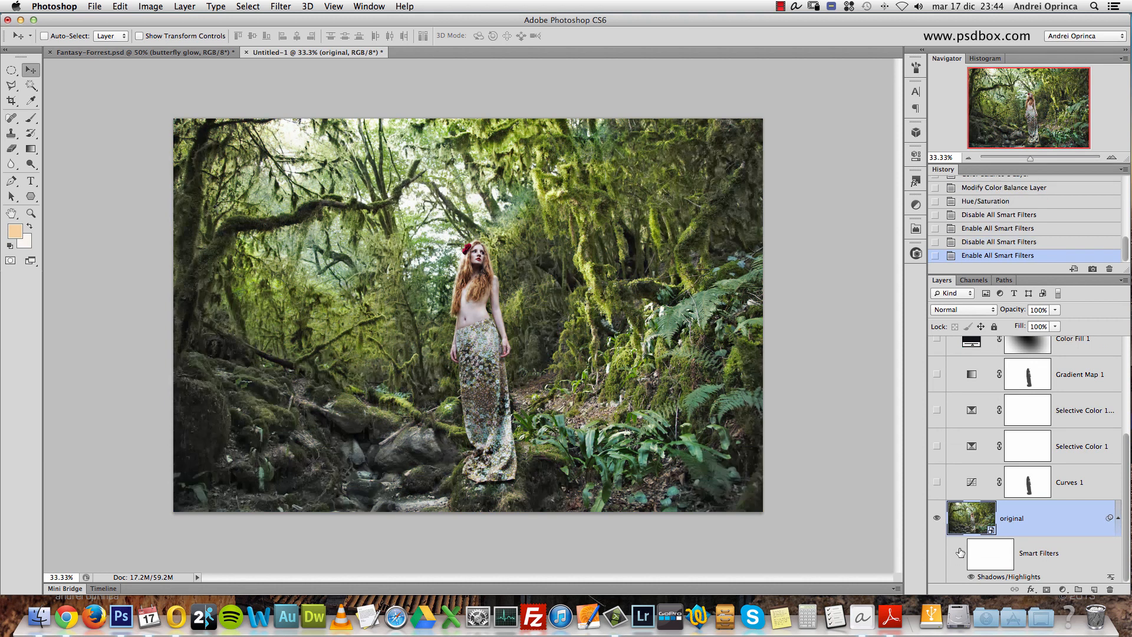
{"action": "left_click", "coordinate": [937, 518], "text": "alt"}
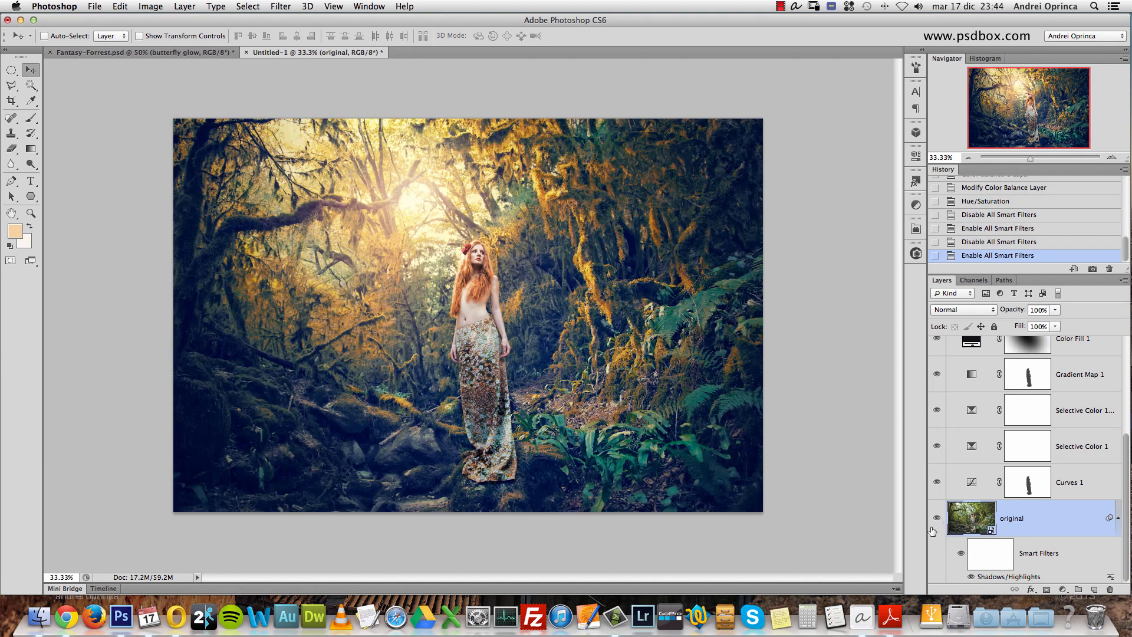